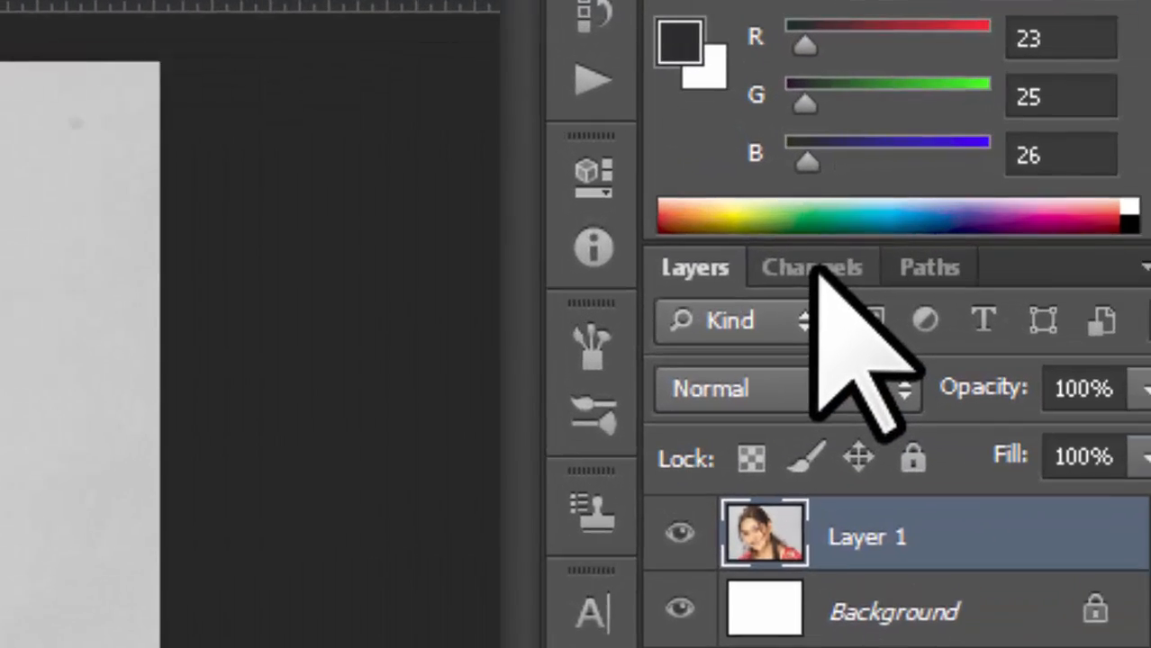
- Switch to the blank Untitled-3 document and activate the Pen tool
{"action": "left_click", "coordinate": [813, 269]}
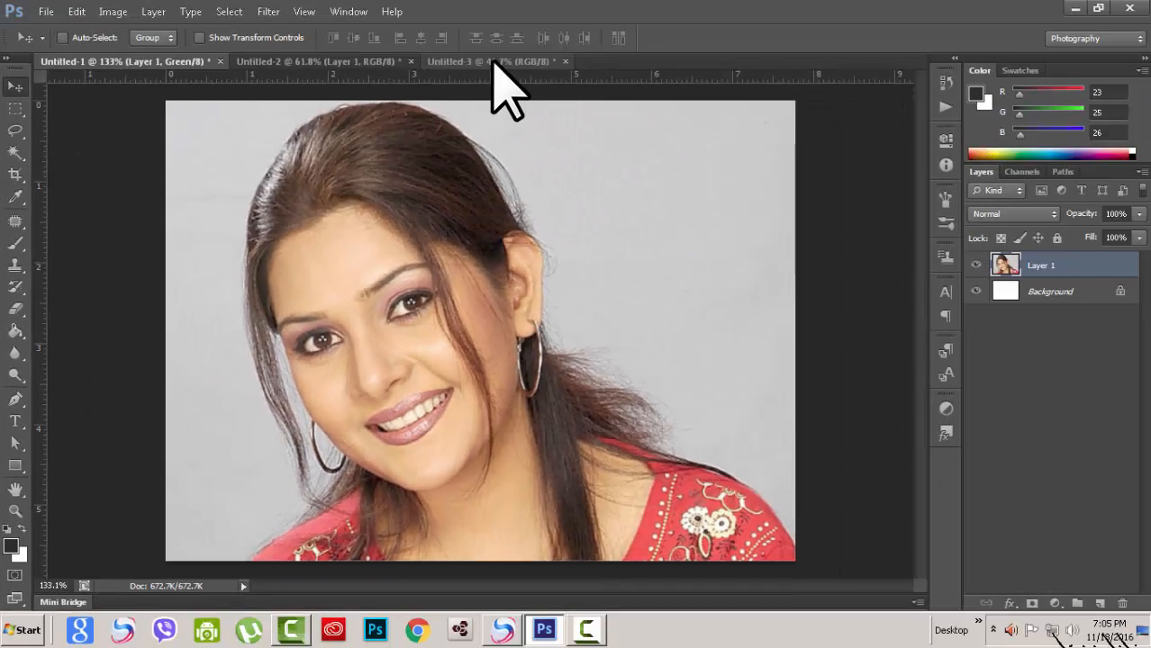
{"action": "left_click", "coordinate": [492, 63]}
{"action": "key", "text": "ctrl+plus"}
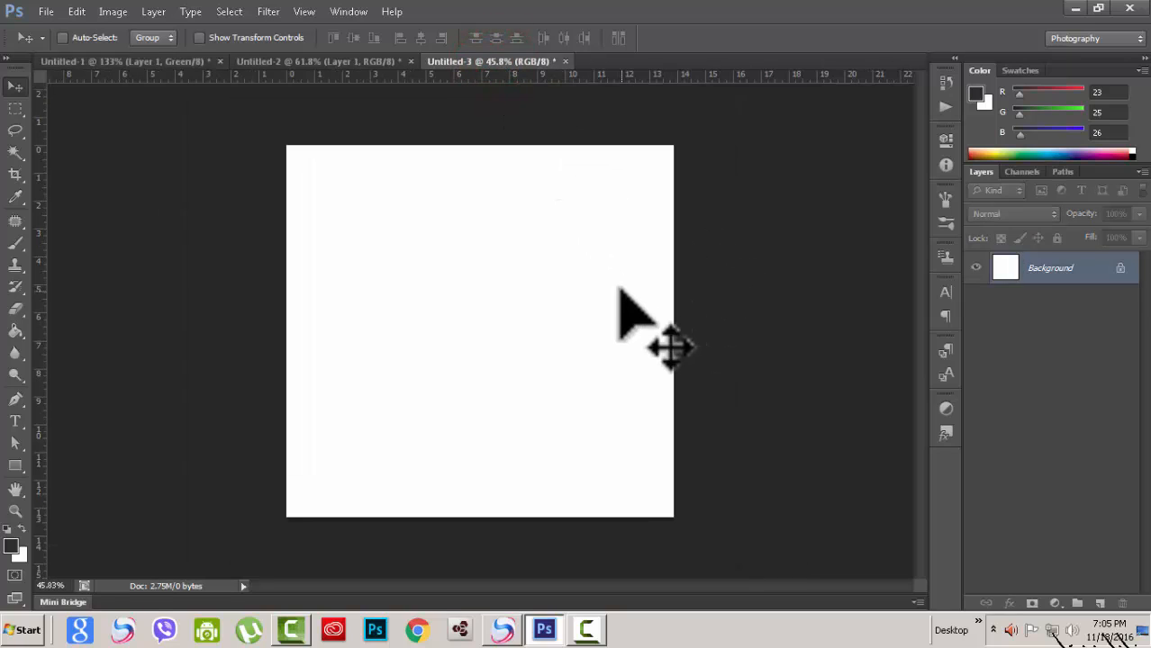
{"action": "key", "text": "ctrl+plus"}
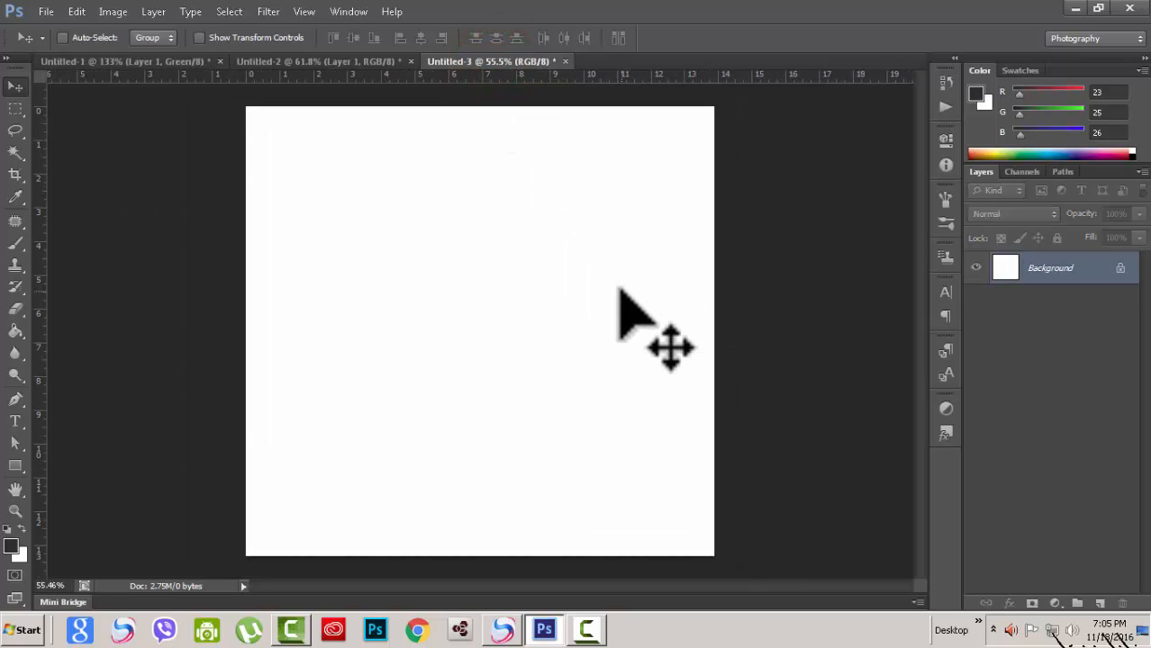
{"action": "left_click", "coordinate": [14, 401]}
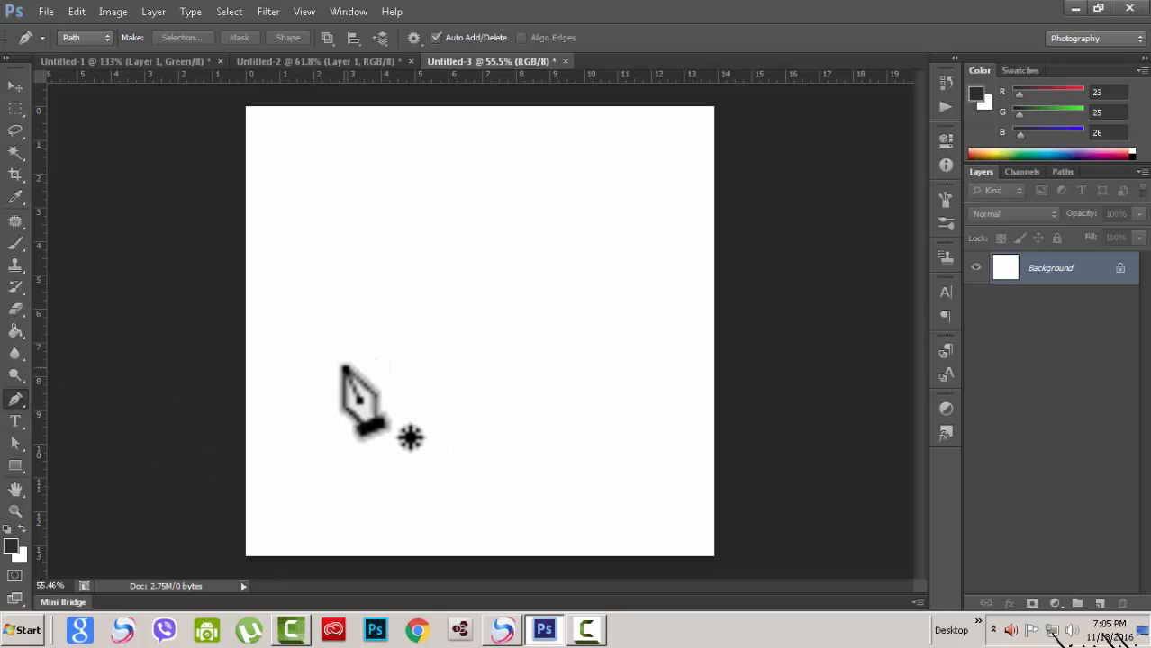
- Place a path anchor with vertical direction handles in the canvas's left half and change the length of both handles
{"action": "left_click_drag", "start_coordinate": [339, 368], "coordinate": [340, 268]}
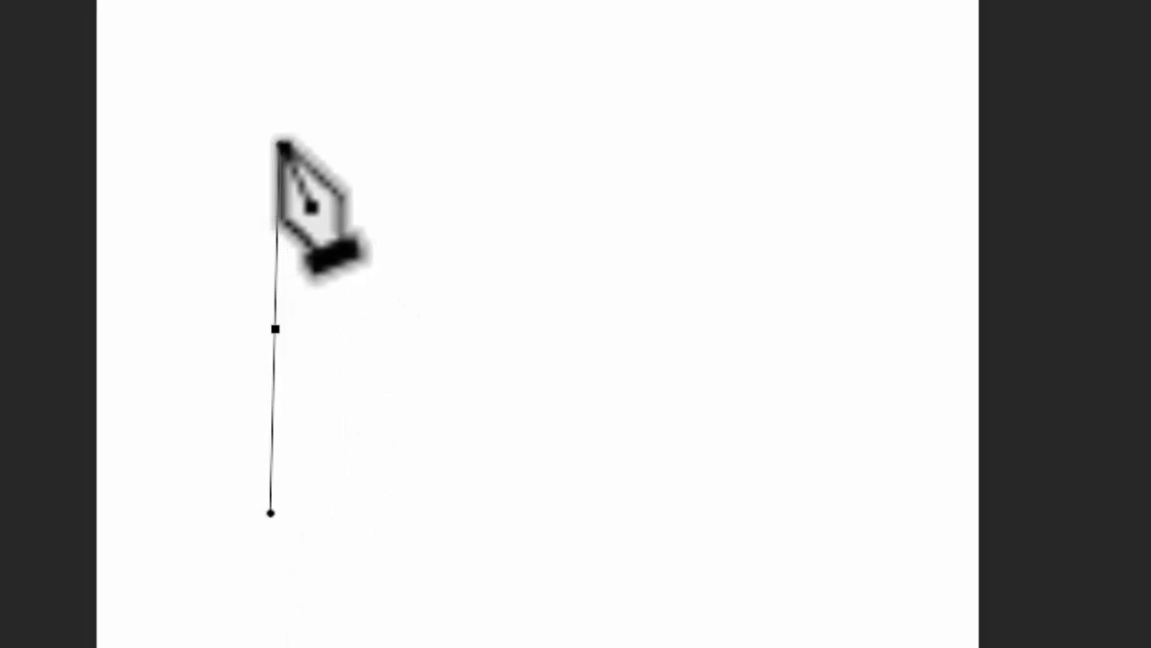
{"action": "key", "text": "ctrl"}
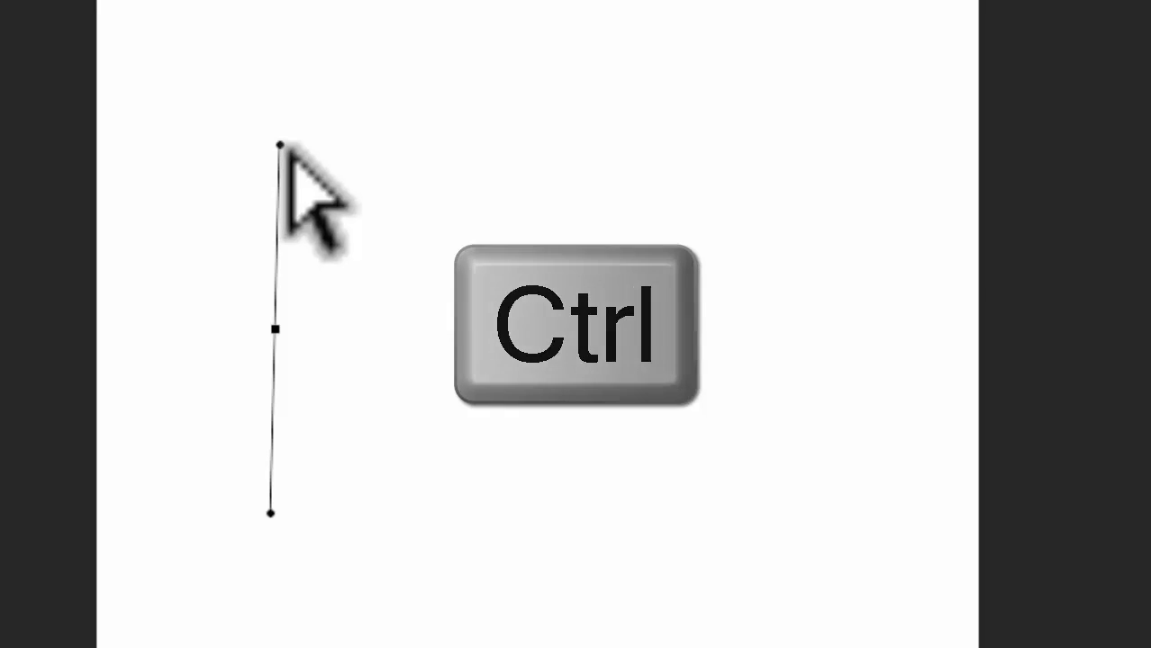
{"action": "left_click", "coordinate": [288, 147], "text": "ctrl"}
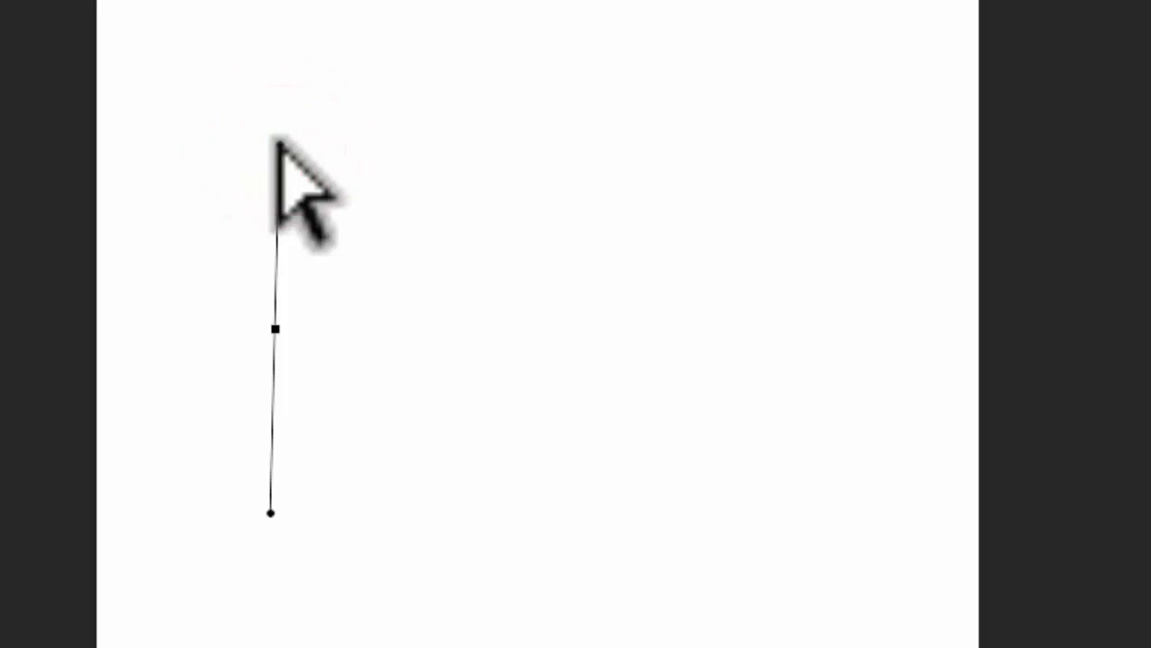
{"action": "left_click_drag", "start_coordinate": [279, 144], "coordinate": [272, 90]}
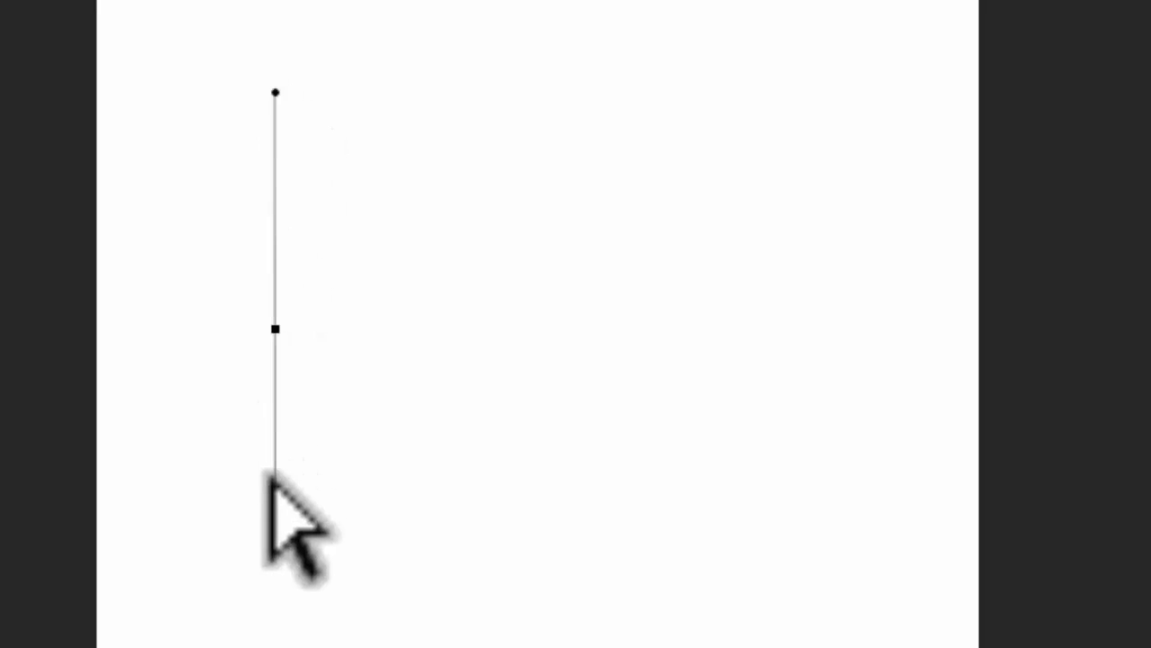
{"action": "left_click_drag", "start_coordinate": [272, 509], "coordinate": [270, 56]}
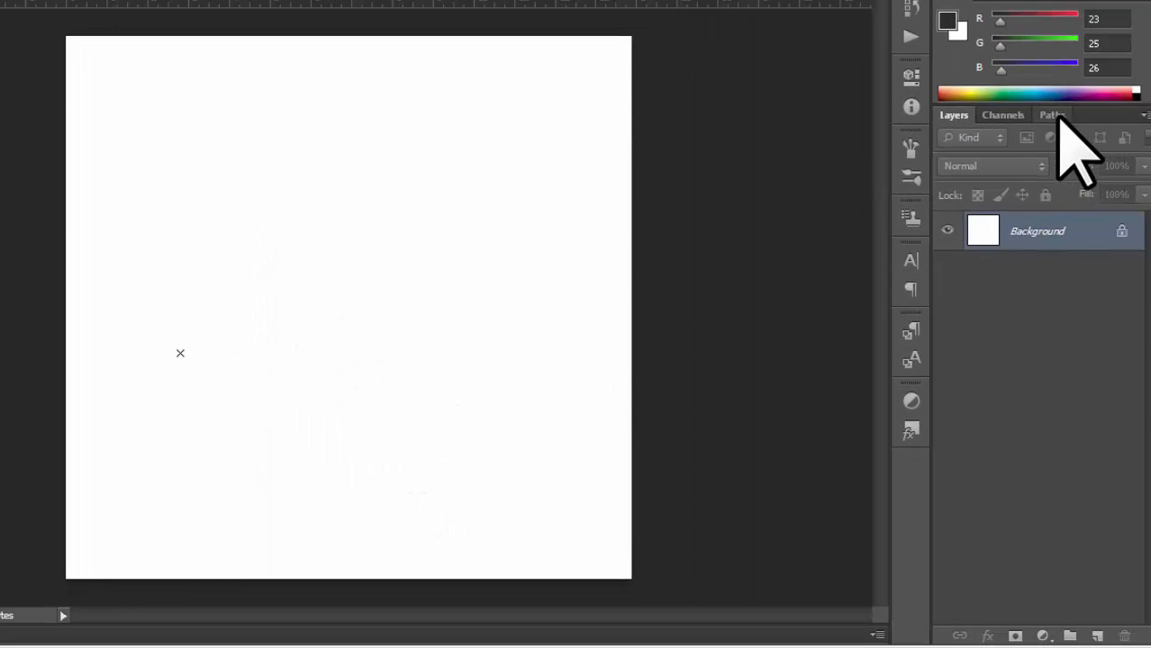
- Delete the Work Path so the canvas holds no path
{"action": "left_click", "coordinate": [1053, 114]}
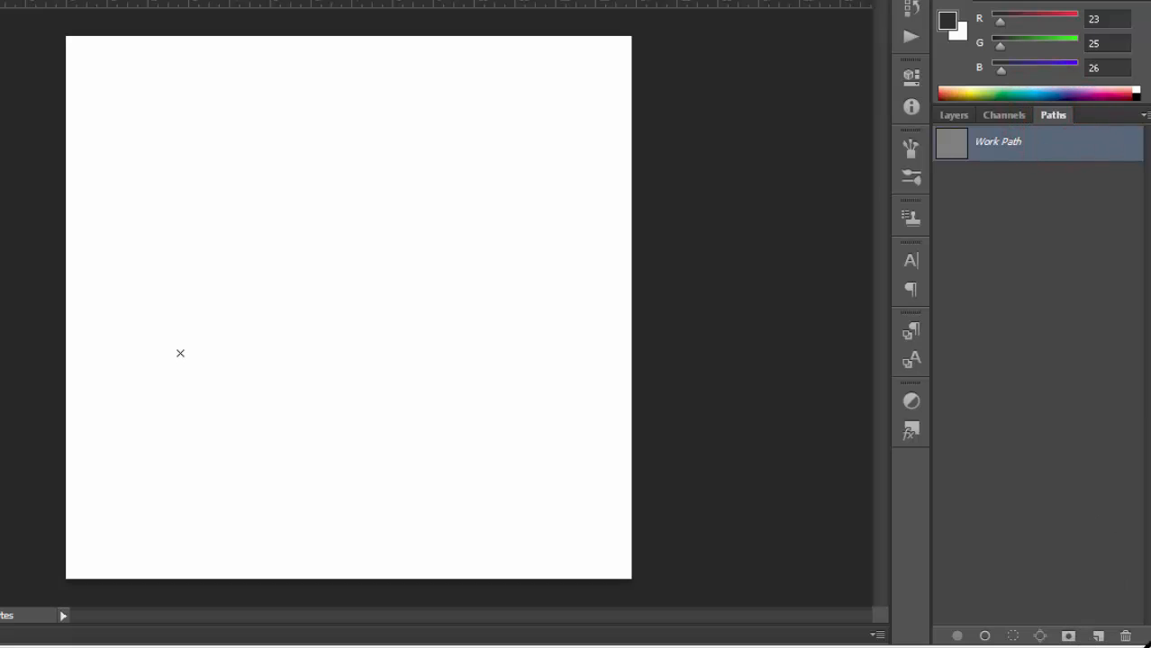
{"action": "left_click", "coordinate": [1126, 636]}
{"action": "left_click", "coordinate": [428, 196]}
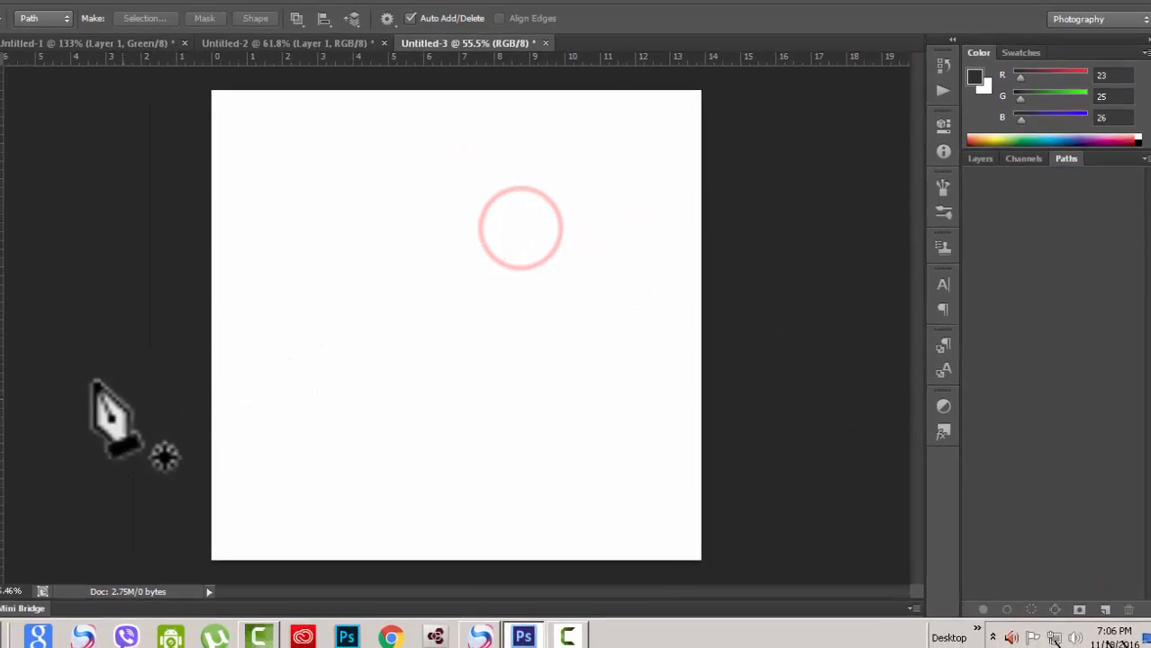
- Draw a single anchor with long vertical direction handles and remove it again
{"action": "left_click", "coordinate": [986, 171]}
{"action": "left_click_drag", "start_coordinate": [336, 387], "coordinate": [335, 258]}
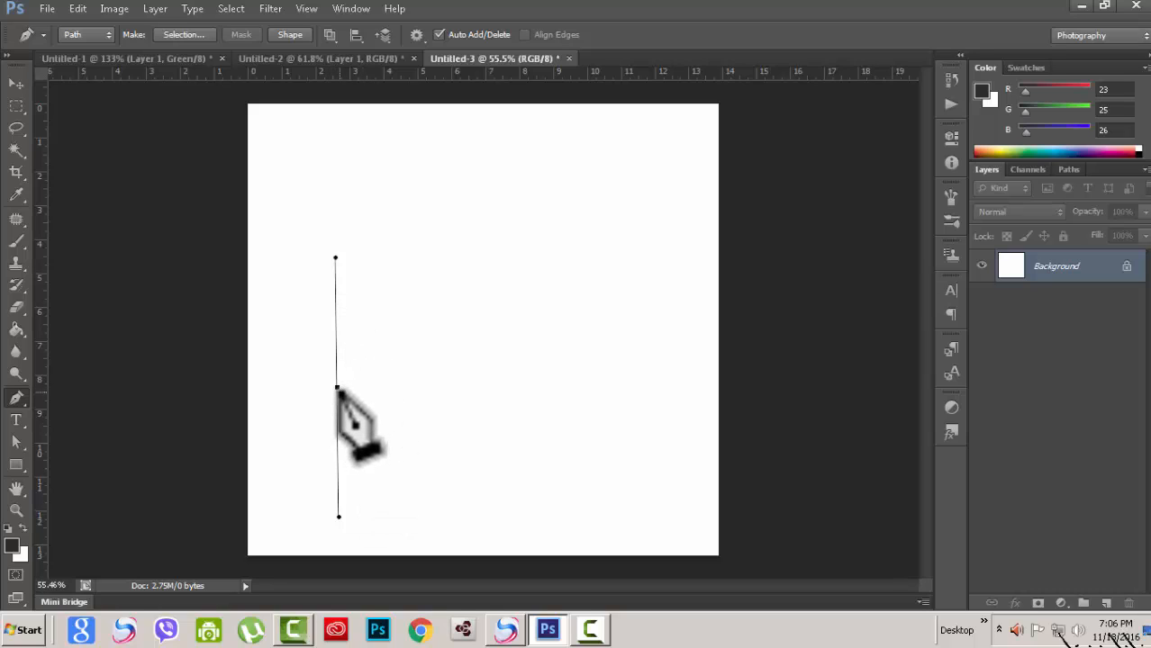
{"action": "left_click", "coordinate": [337, 388]}
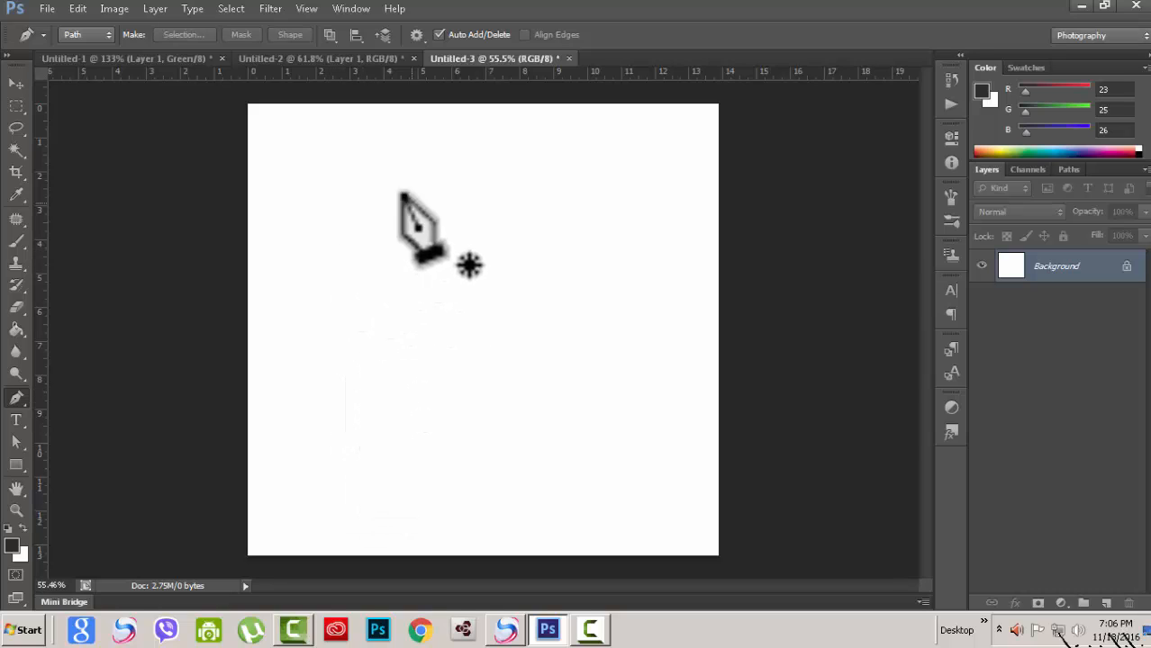
- Start a new path with a corner anchor in the upper-left part of the canvas
{"action": "left_click", "coordinate": [311, 276]}
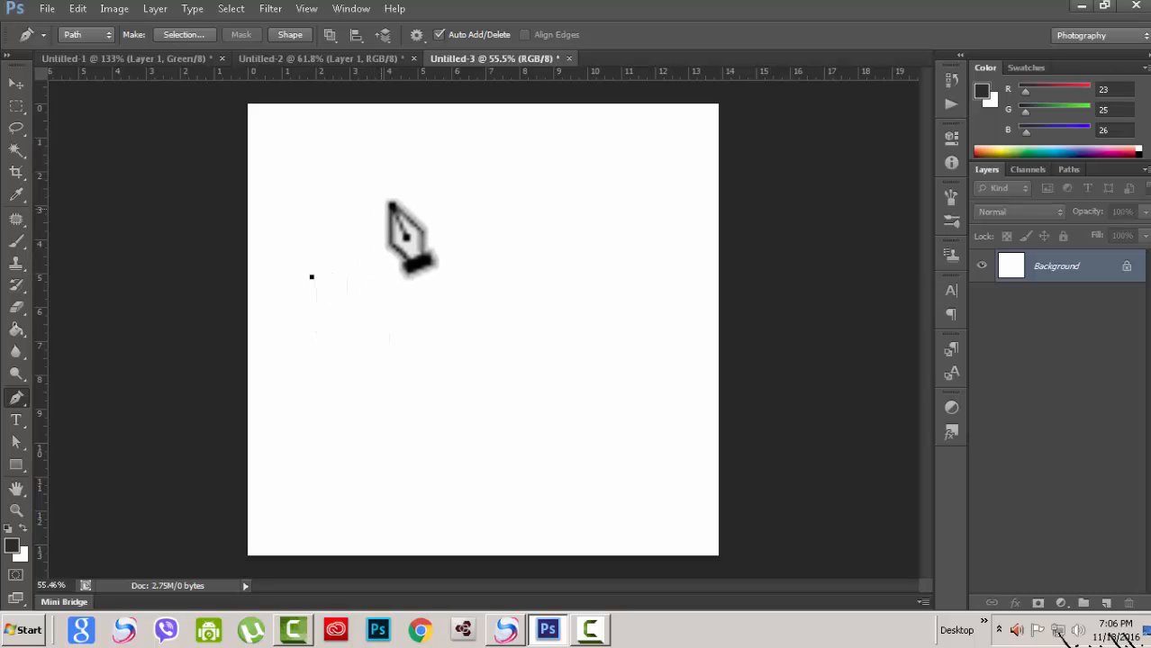
- Try a curved segment to a second anchor above and right of the first, and undo it
{"action": "left_click_drag", "start_coordinate": [406, 193], "coordinate": [534, 214]}
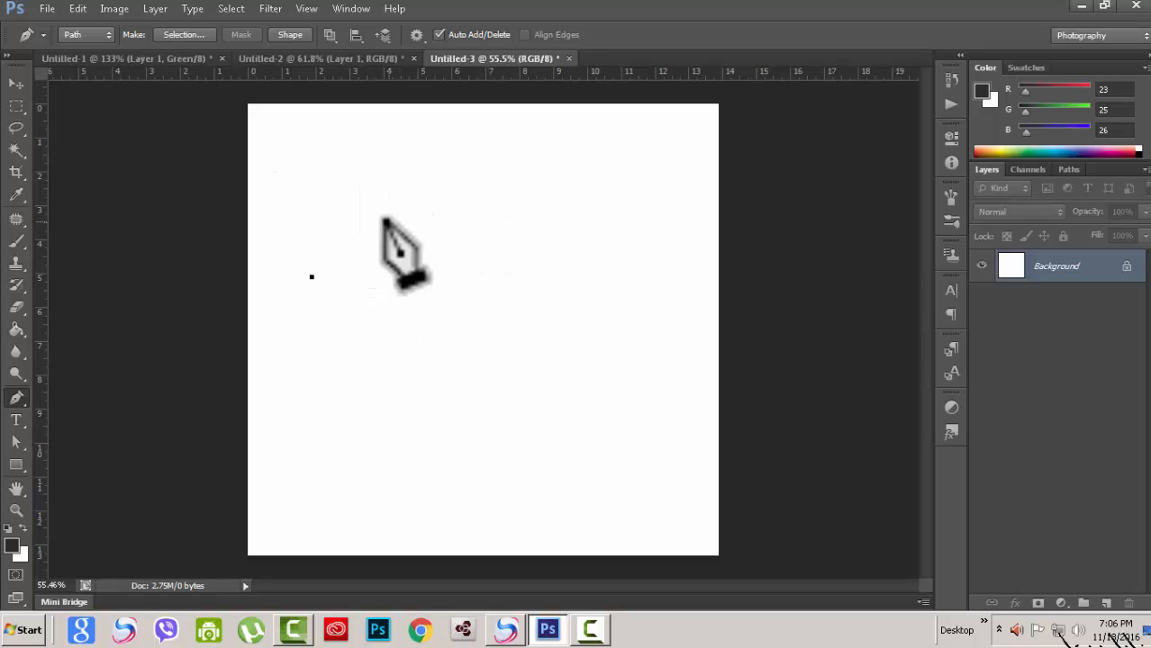
{"action": "left_click", "coordinate": [388, 197]}
{"action": "left_click_drag", "start_coordinate": [388, 196], "coordinate": [517, 209]}
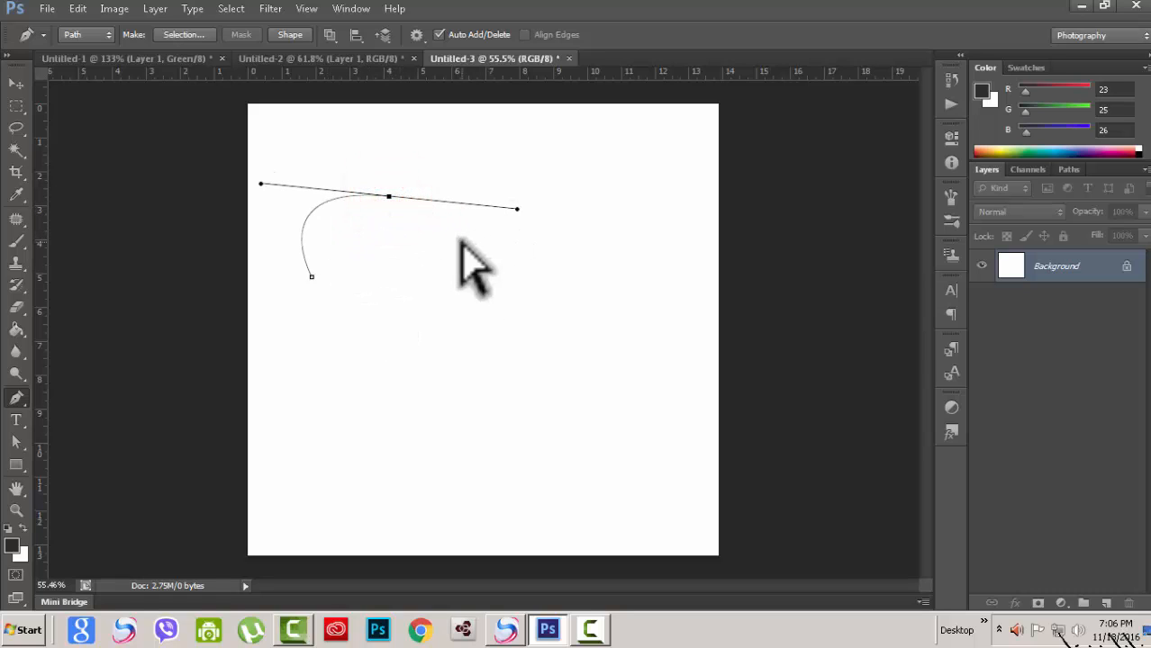
{"action": "key", "text": "ctrl+z"}
- Add three more corner anchors and close the path at its first anchor to form a straight-sided quadrilateral
{"action": "left_click", "coordinate": [378, 185]}
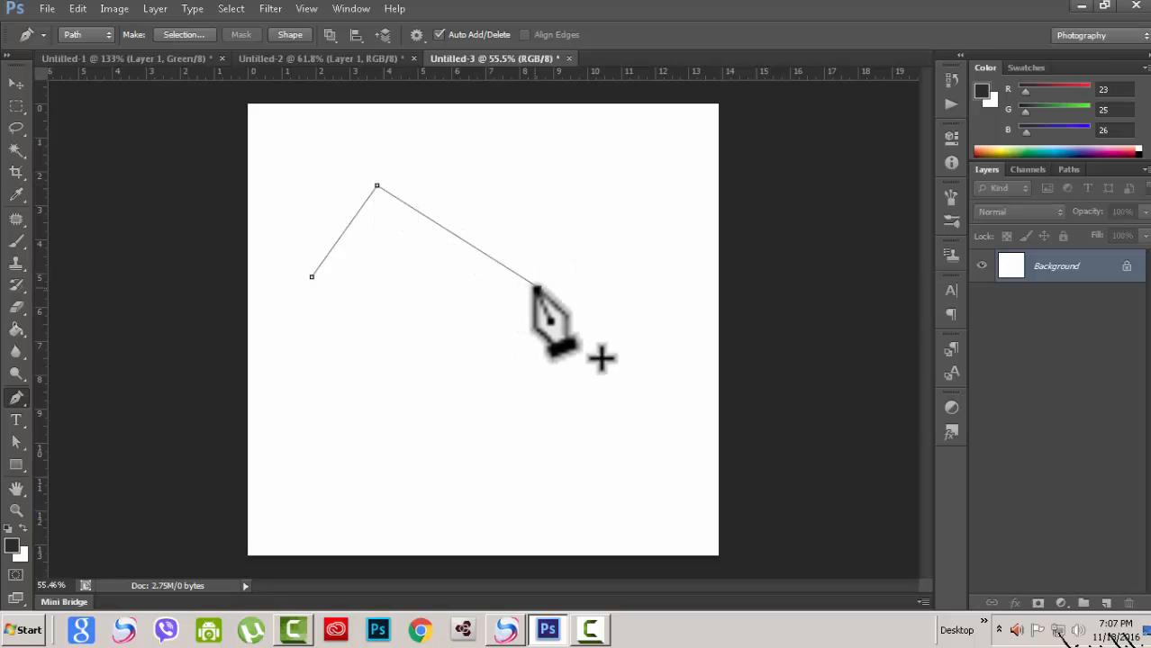
{"action": "left_click", "coordinate": [431, 404]}
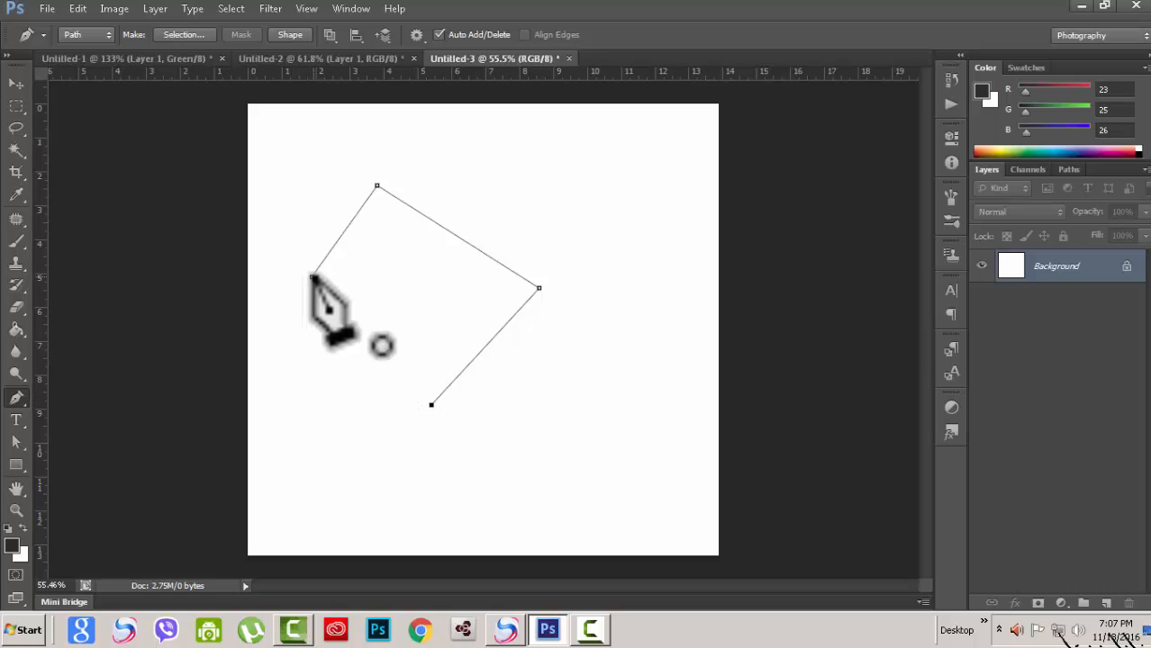
{"action": "left_click", "coordinate": [310, 275]}
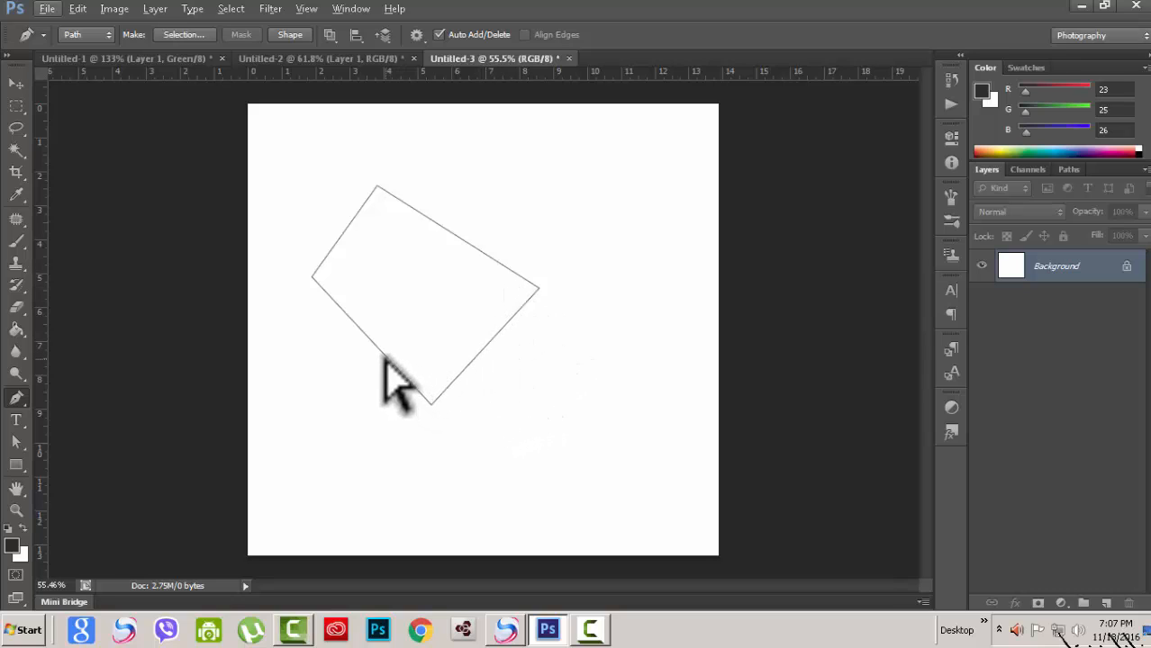
- Reposition the quadrilateral's top, right and bottom anchors one by one to stretch it into a larger diamond-like shape
{"action": "key", "text": "ctrl"}
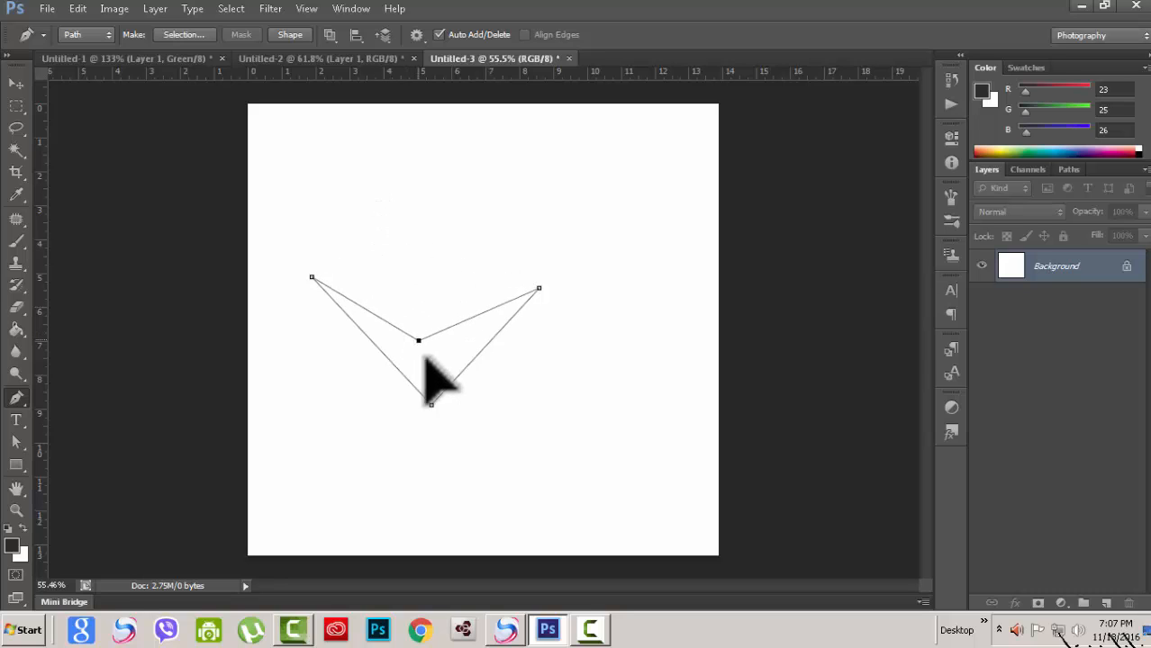
{"action": "left_click_drag", "start_coordinate": [425, 357], "coordinate": [408, 230]}
{"action": "left_click_drag", "start_coordinate": [434, 317], "coordinate": [411, 286]}
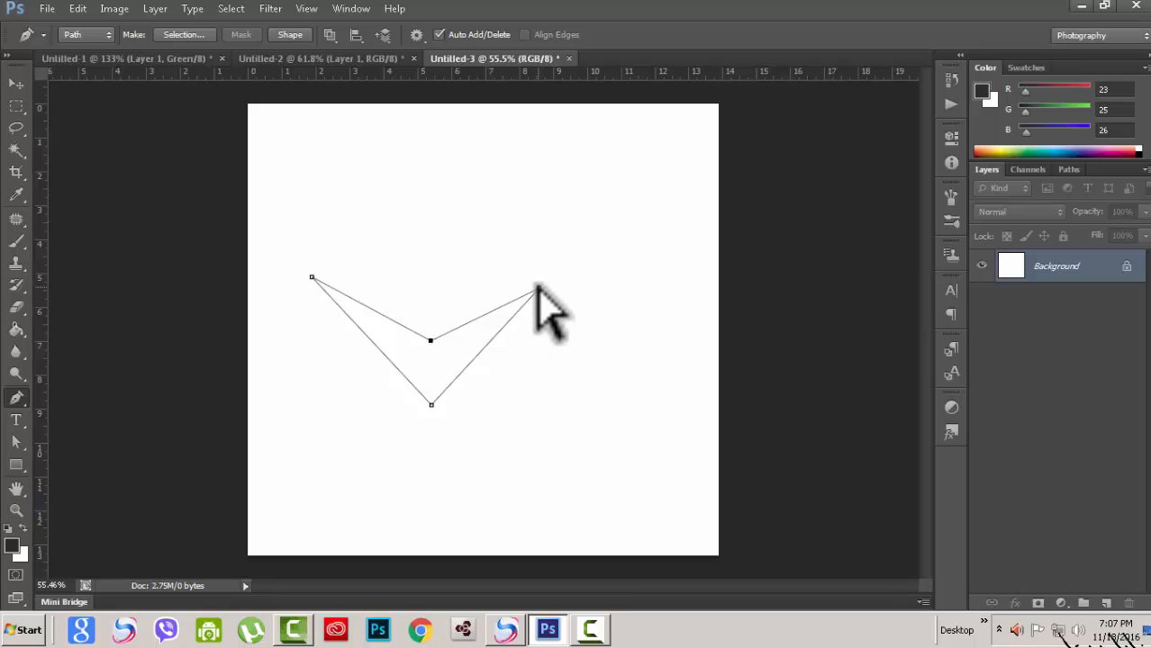
{"action": "left_click_drag", "start_coordinate": [538, 288], "coordinate": [633, 298]}
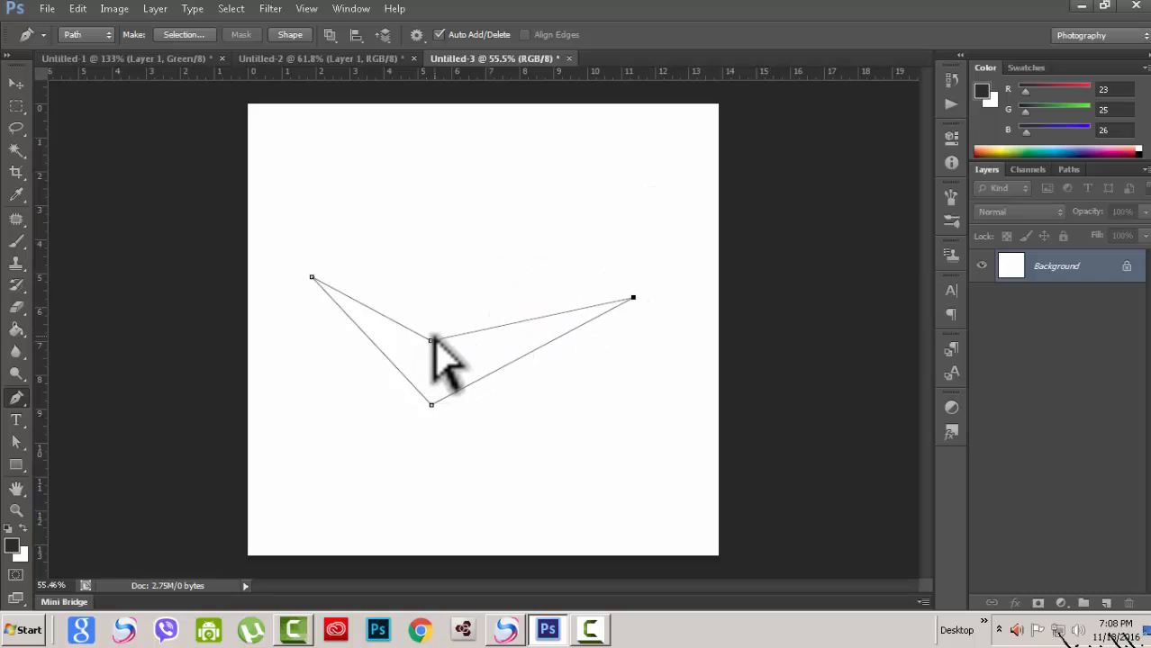
{"action": "left_click_drag", "start_coordinate": [431, 341], "coordinate": [482, 165]}
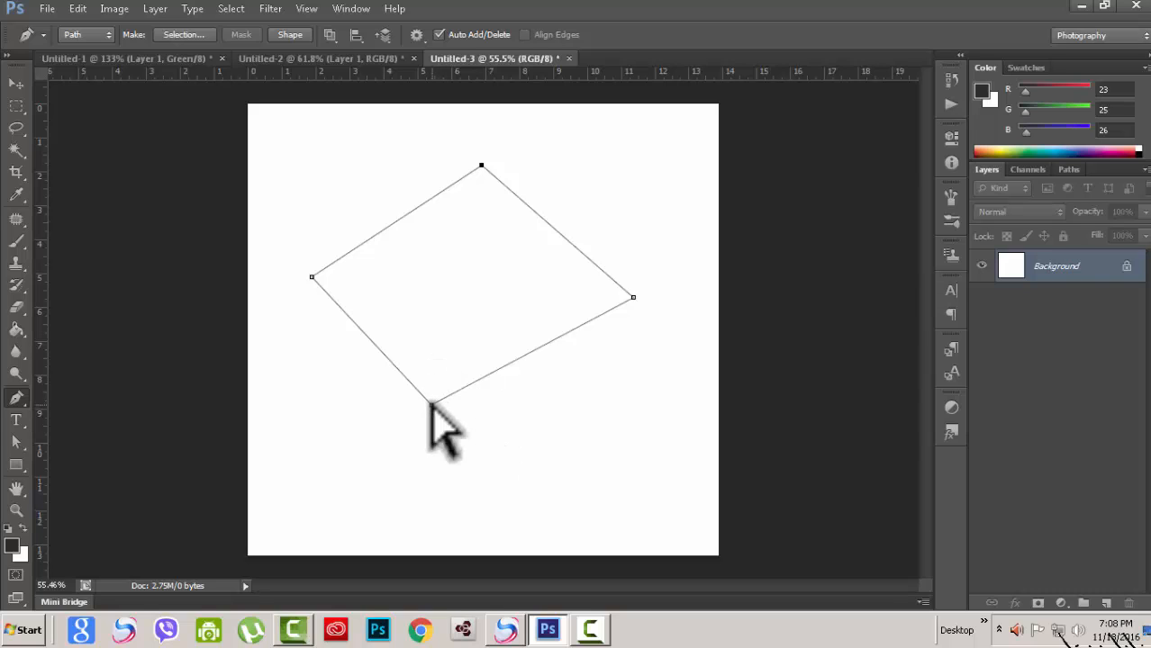
{"action": "left_click_drag", "start_coordinate": [427, 406], "coordinate": [424, 433]}
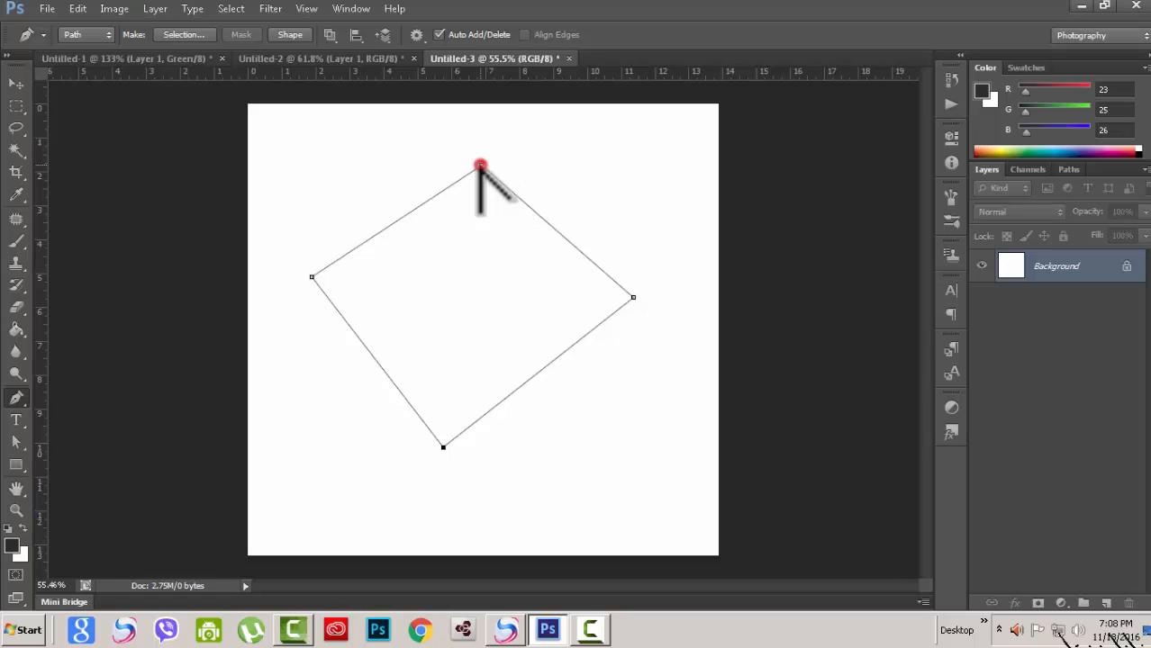
{"action": "mouse_move", "coordinate": [612, 162]}
{"action": "left_mouse_down"}
{"action": "mouse_move", "coordinate": [678, 164]}
{"action": "mouse_move", "coordinate": [611, 160]}
{"action": "left_mouse_up"}
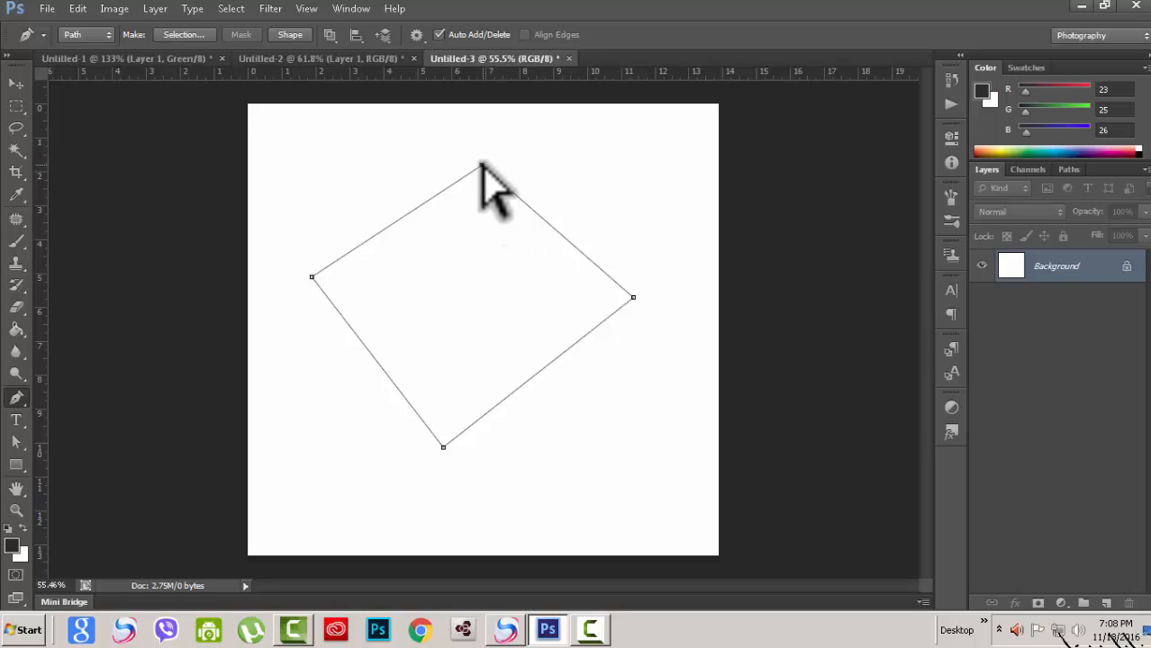
{"action": "mouse_move", "coordinate": [482, 165]}
{"action": "left_mouse_down"}
{"action": "mouse_move", "coordinate": [450, 424]}
{"action": "mouse_move", "coordinate": [450, 129]}
{"action": "mouse_move", "coordinate": [463, 290]}
{"action": "mouse_move", "coordinate": [480, 153]}
{"action": "left_mouse_up"}
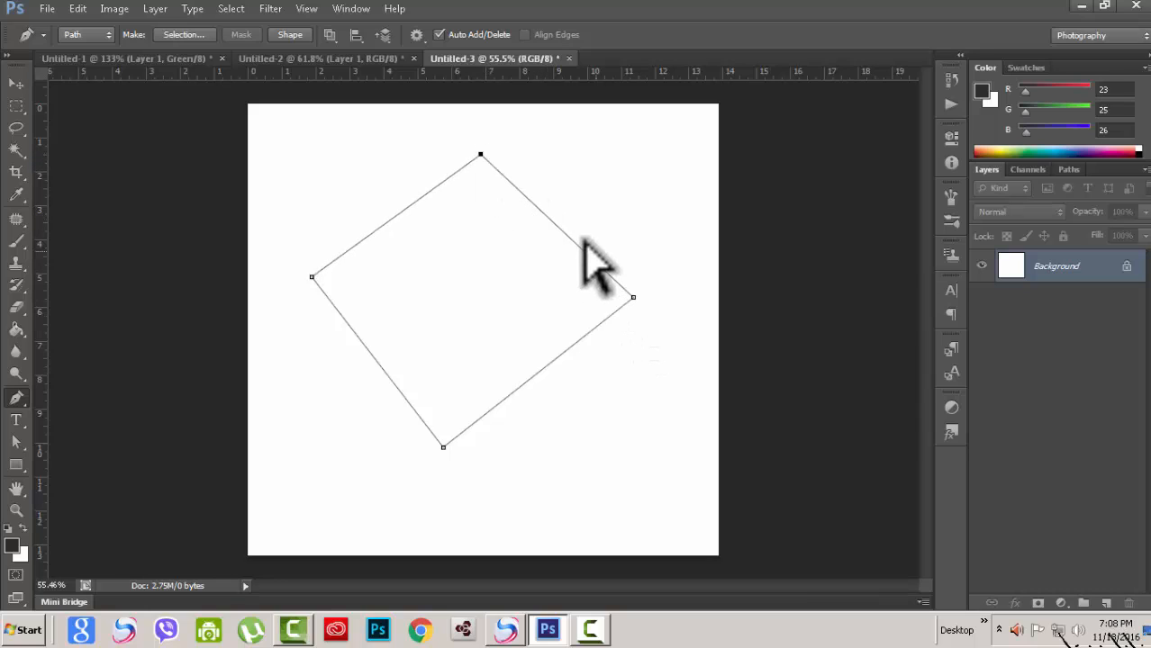
- Move whole sides of the quadrilateral, shifting the upper-right segment inward and readjusting the lower sides
{"action": "left_click_drag", "start_coordinate": [551, 221], "coordinate": [459, 268]}
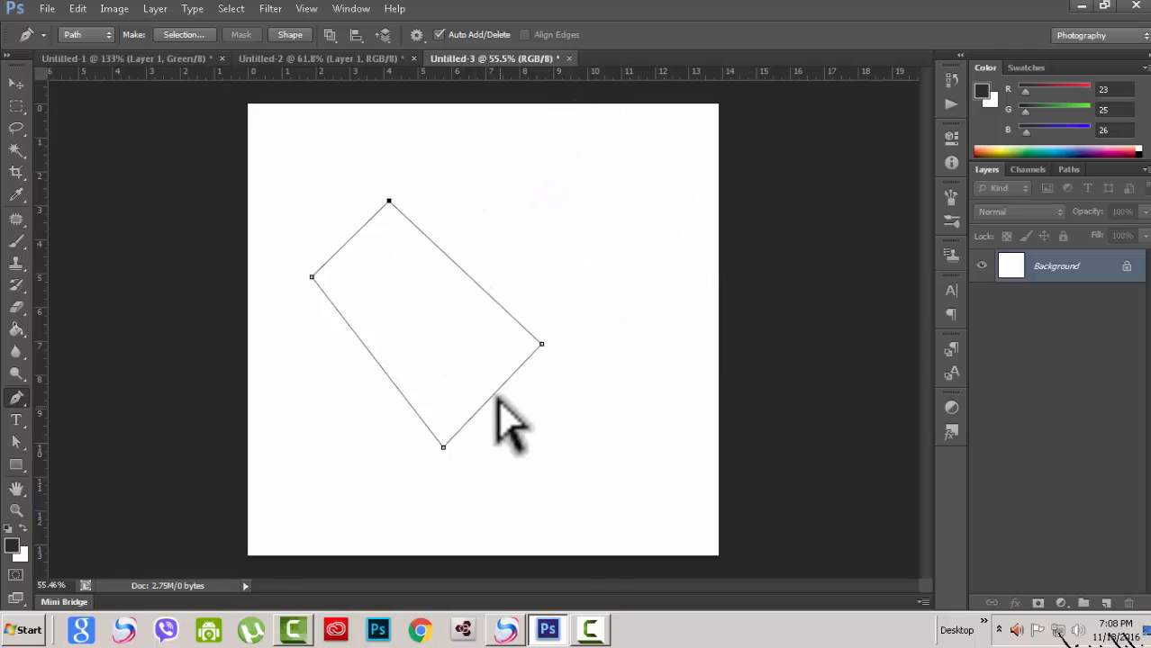
{"action": "left_click_drag", "start_coordinate": [491, 393], "coordinate": [386, 377]}
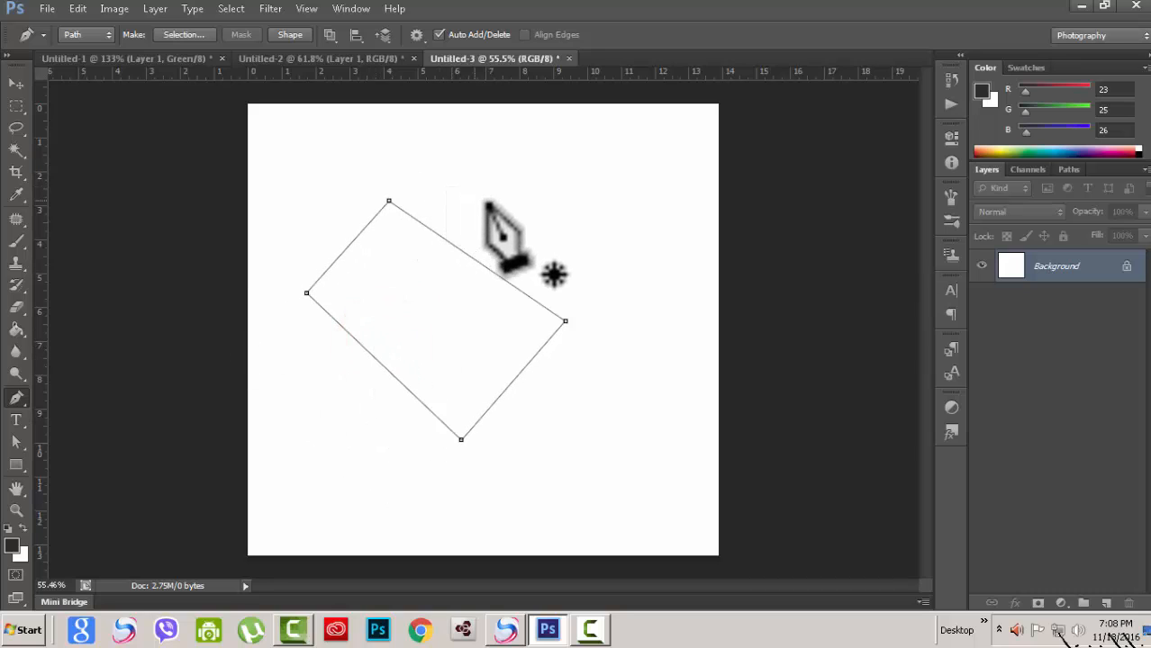
- Pull curve handles from the path's top anchor, bend one handle independently, and convert the anchor back to a corner
{"action": "key", "text": "alt"}
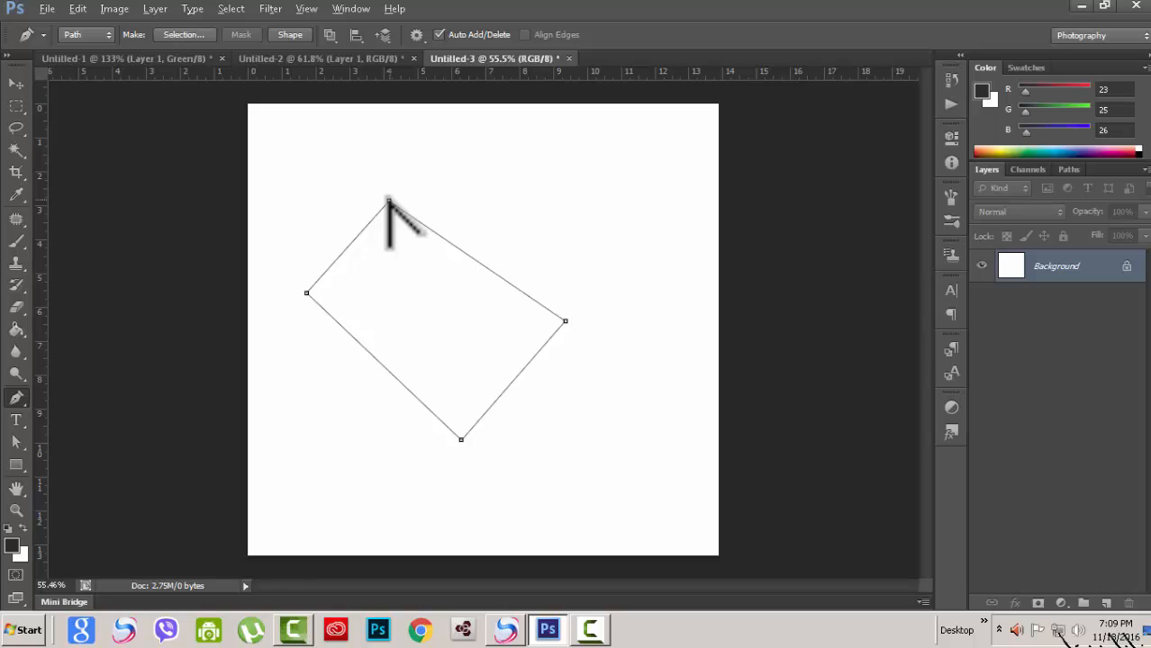
{"action": "left_click_drag", "start_coordinate": [388, 200], "coordinate": [643, 164]}
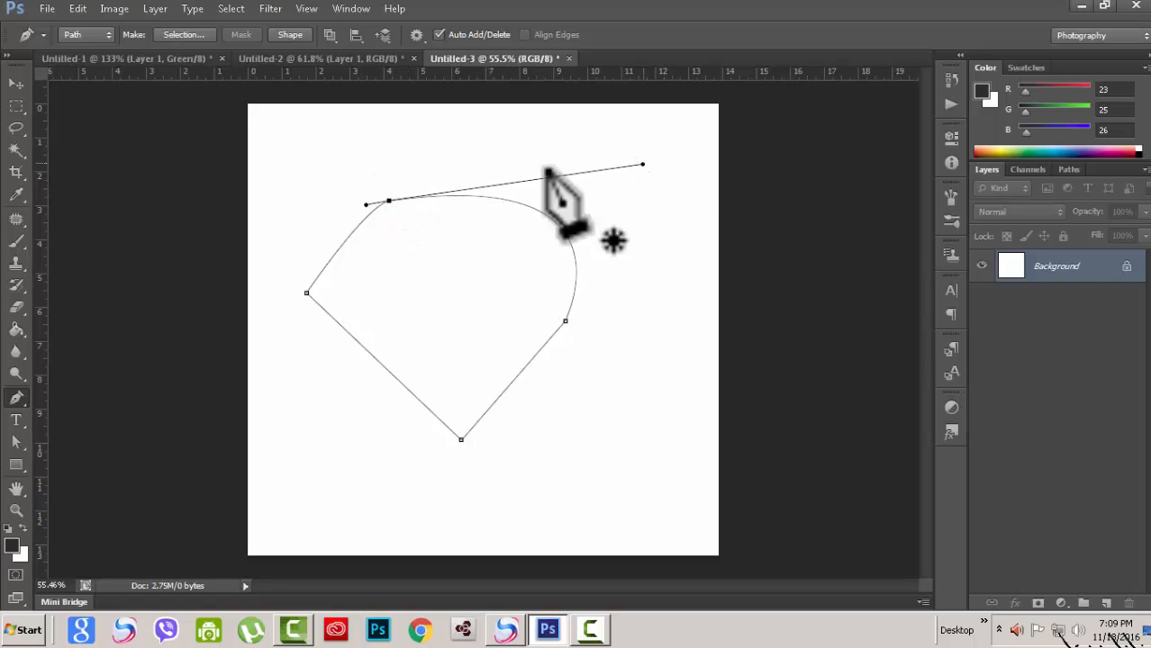
{"action": "left_click_drag", "start_coordinate": [365, 205], "coordinate": [268, 114]}
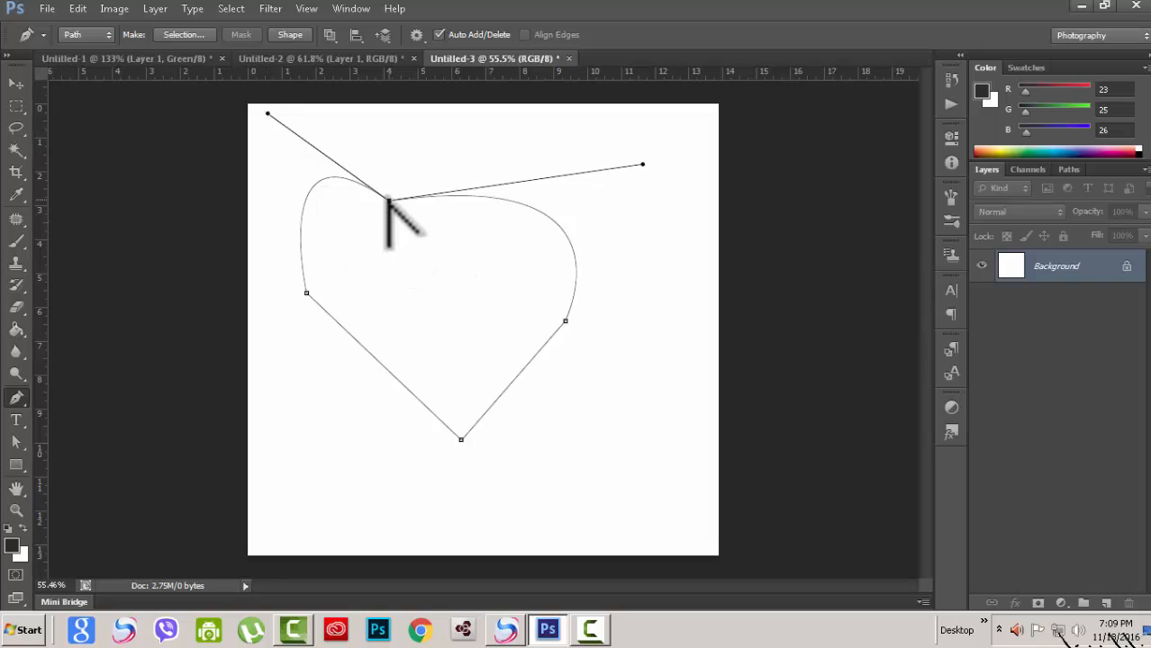
{"action": "left_click_drag", "start_coordinate": [387, 200], "coordinate": [523, 216]}
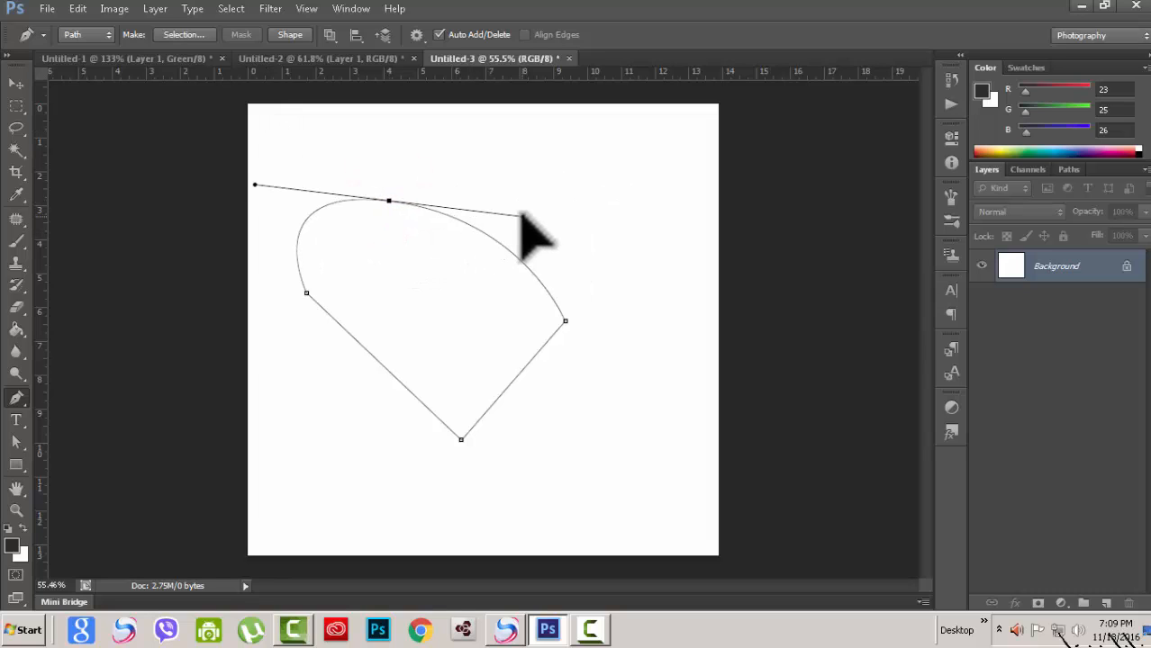
{"action": "left_click", "coordinate": [388, 200]}
- Curve the path's top anchor, move it up and to the right, and angle its right handle downward
{"action": "mouse_move", "coordinate": [387, 200]}
{"action": "left_mouse_down"}
{"action": "mouse_move", "coordinate": [437, 236]}
{"action": "mouse_move", "coordinate": [557, 188]}
{"action": "mouse_move", "coordinate": [546, 178]}
{"action": "left_mouse_up"}
{"action": "left_click_drag", "start_coordinate": [386, 198], "coordinate": [511, 160]}
{"action": "left_click_drag", "start_coordinate": [671, 140], "coordinate": [650, 214]}
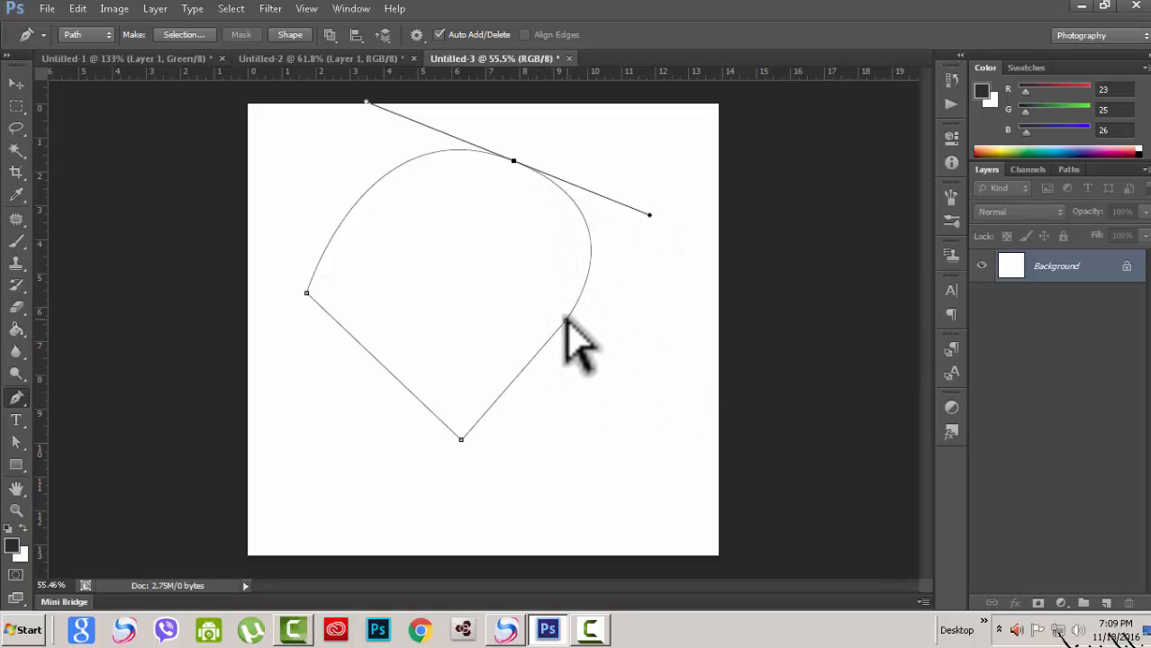
- Adjust the path's right anchor and pull fresh opposite direction handles from the top anchor, sloping down to the right
{"action": "left_click_drag", "start_coordinate": [566, 319], "coordinate": [671, 402]}
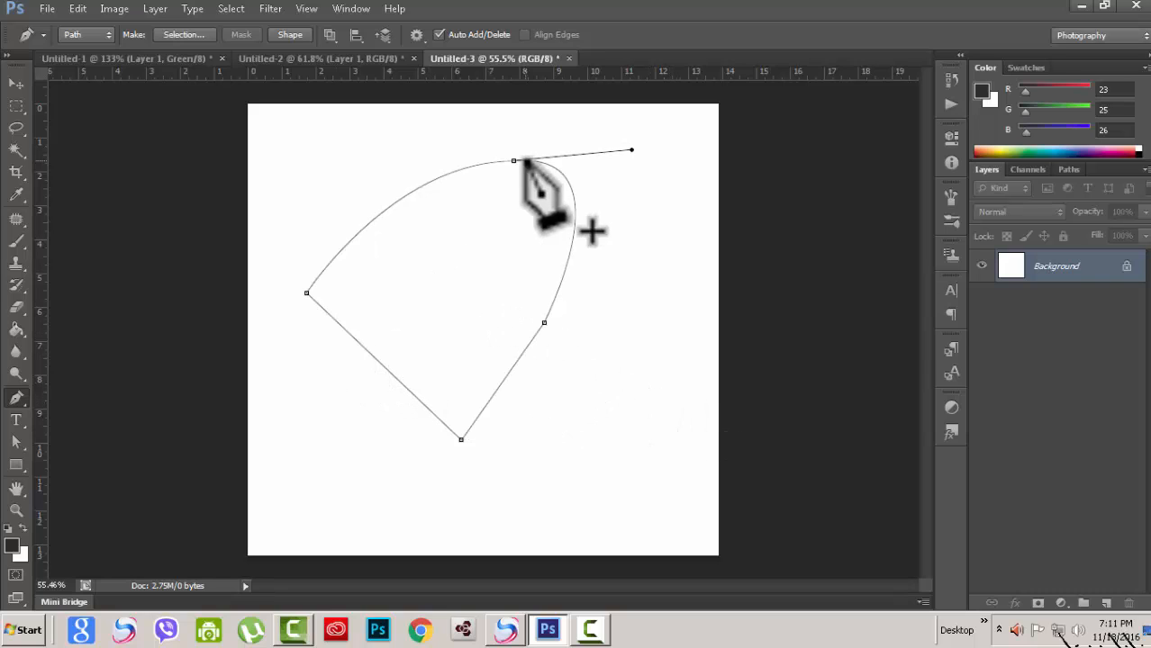
{"action": "left_click_drag", "start_coordinate": [514, 160], "coordinate": [645, 204]}
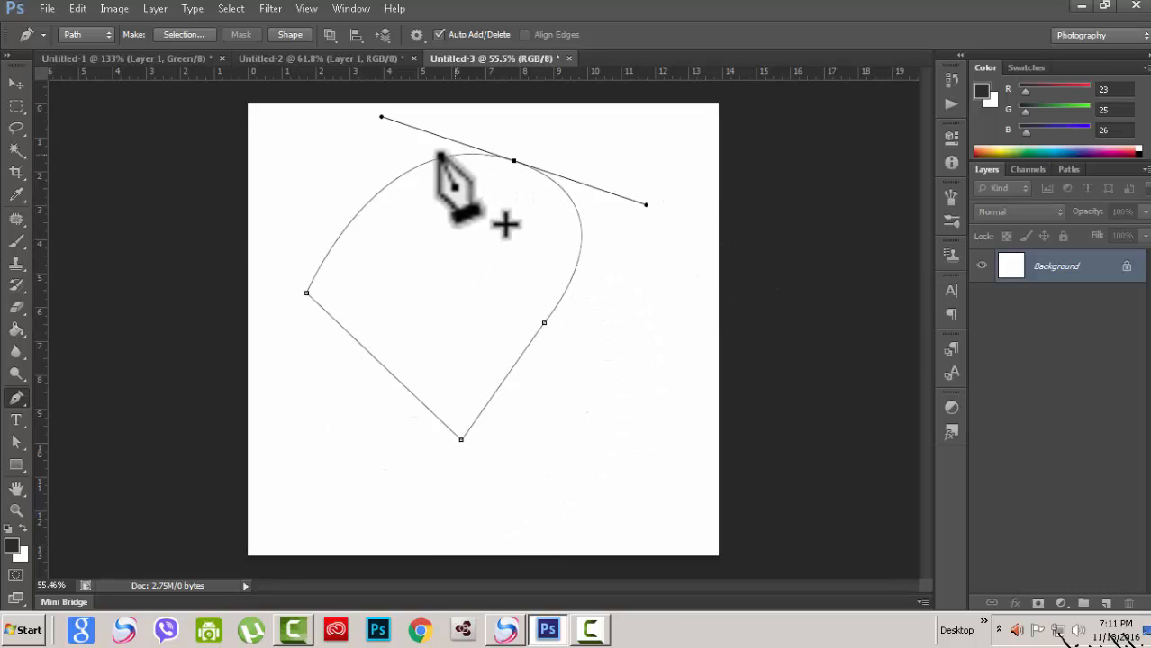
- Convert the closed curved path into a selection with Make Selection
{"action": "right_click", "coordinate": [446, 241]}
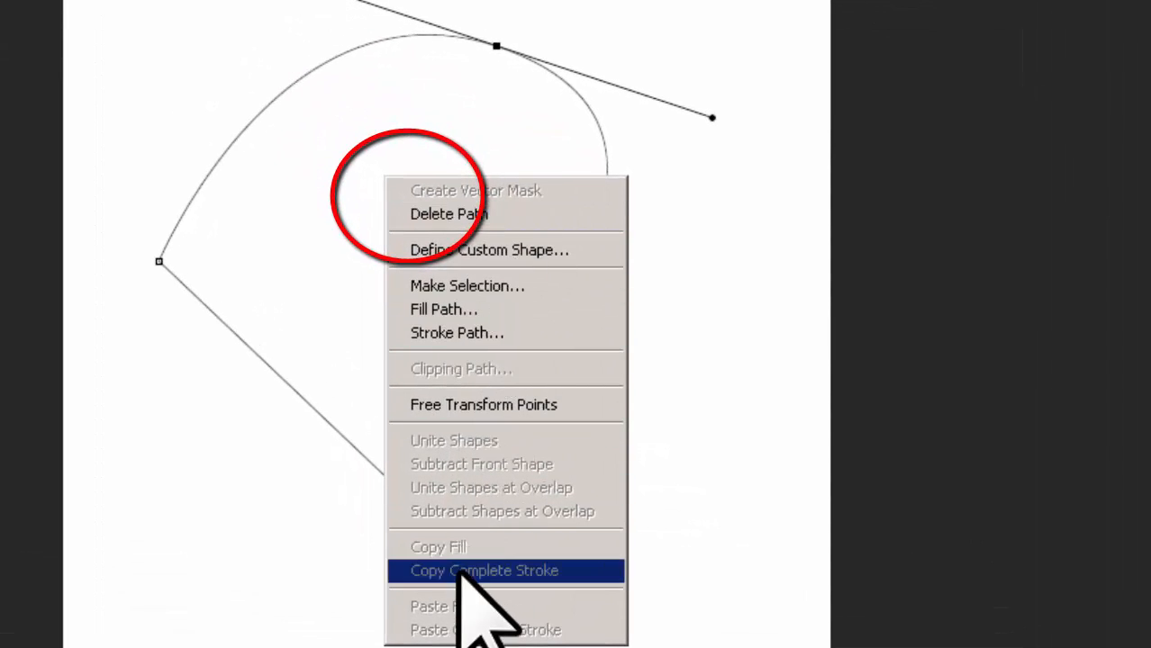
{"action": "left_click", "coordinate": [472, 286]}
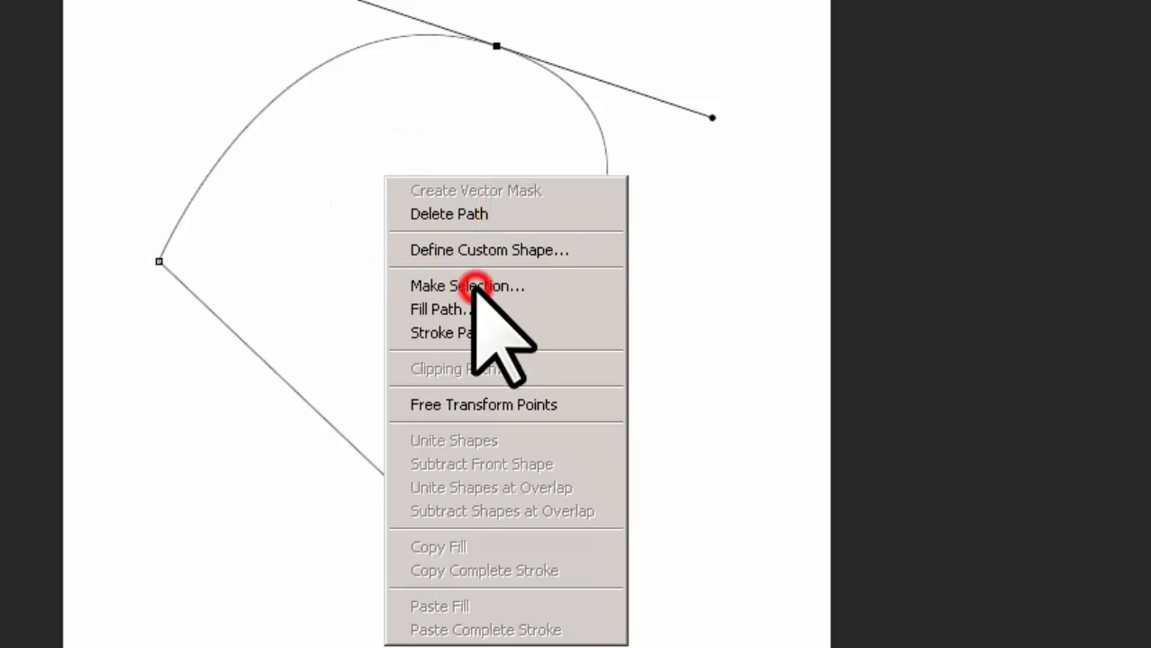
{"action": "left_click", "coordinate": [758, 164]}
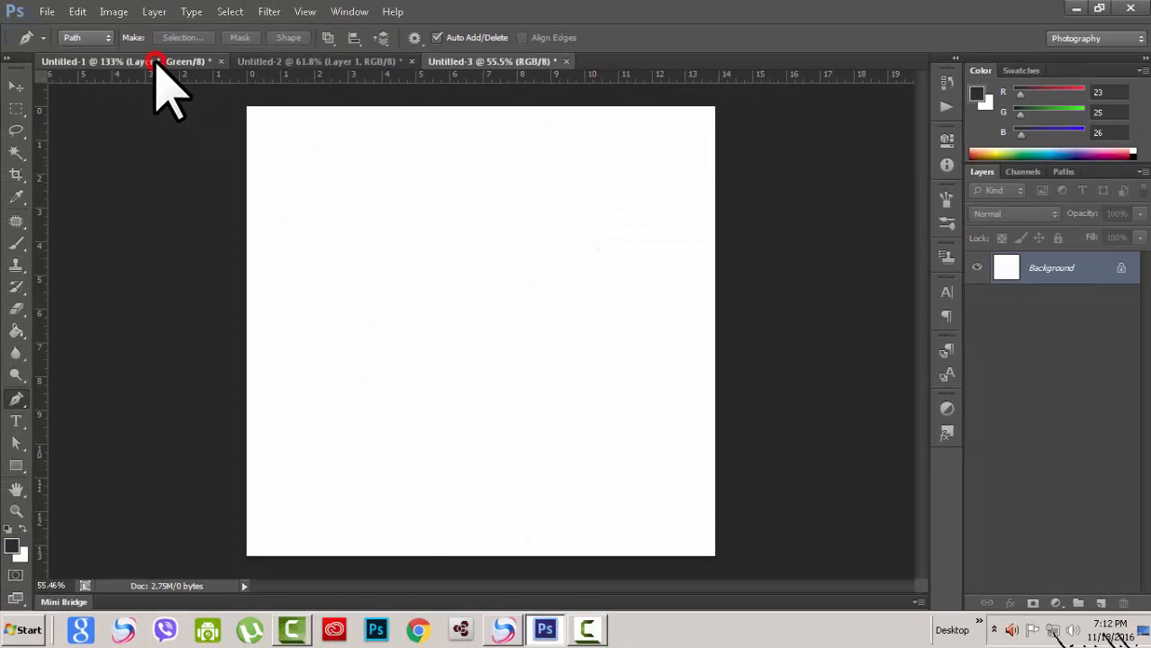
- Switch to the Untitled-2 portrait and start a path where the dress's left edge meets the image bottom, pulling near-vertical handles
{"action": "left_click", "coordinate": [154, 63]}
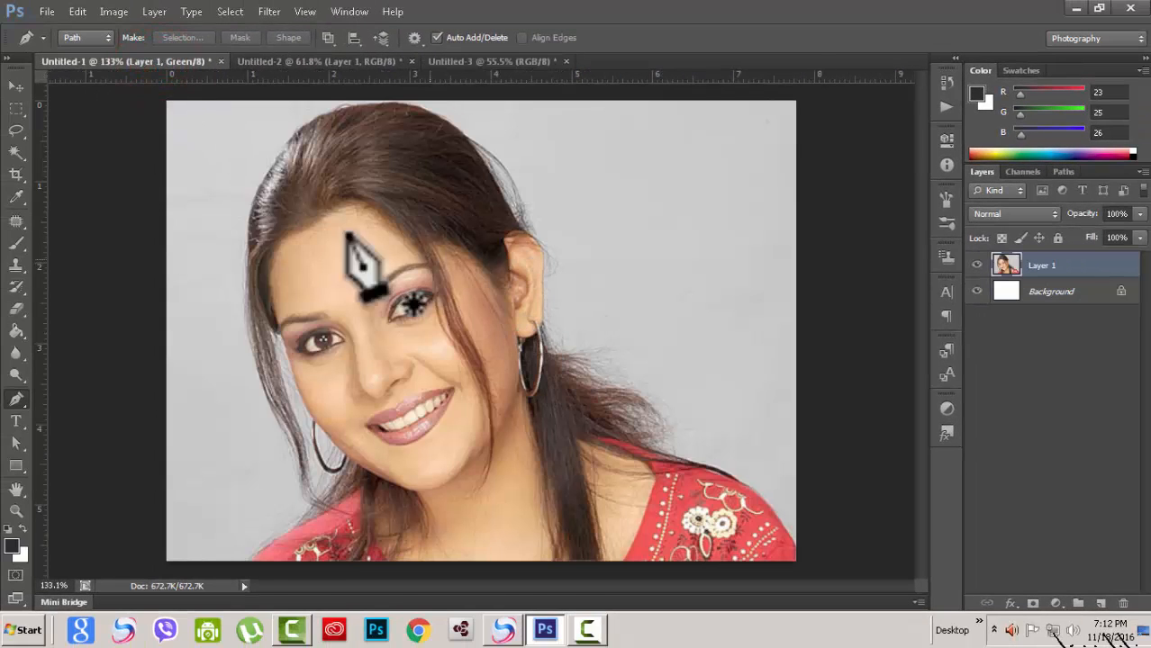
{"action": "left_click", "coordinate": [298, 61]}
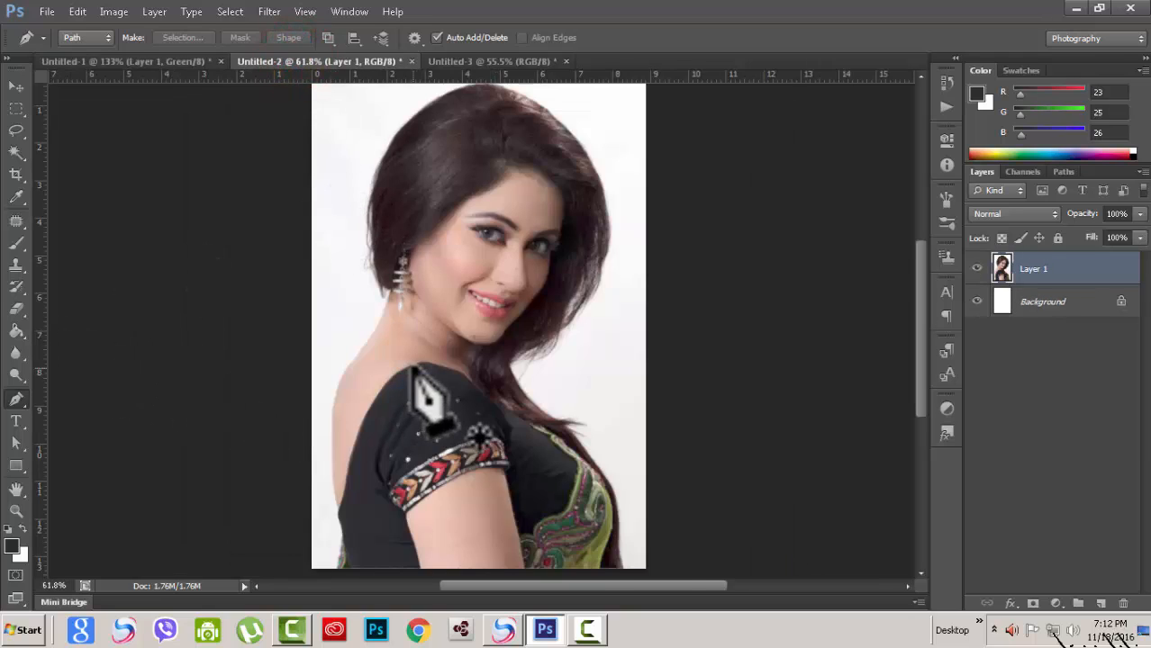
{"action": "scroll", "coordinate": [416, 371], "scroll_direction": "up", "scroll_amount": 2}
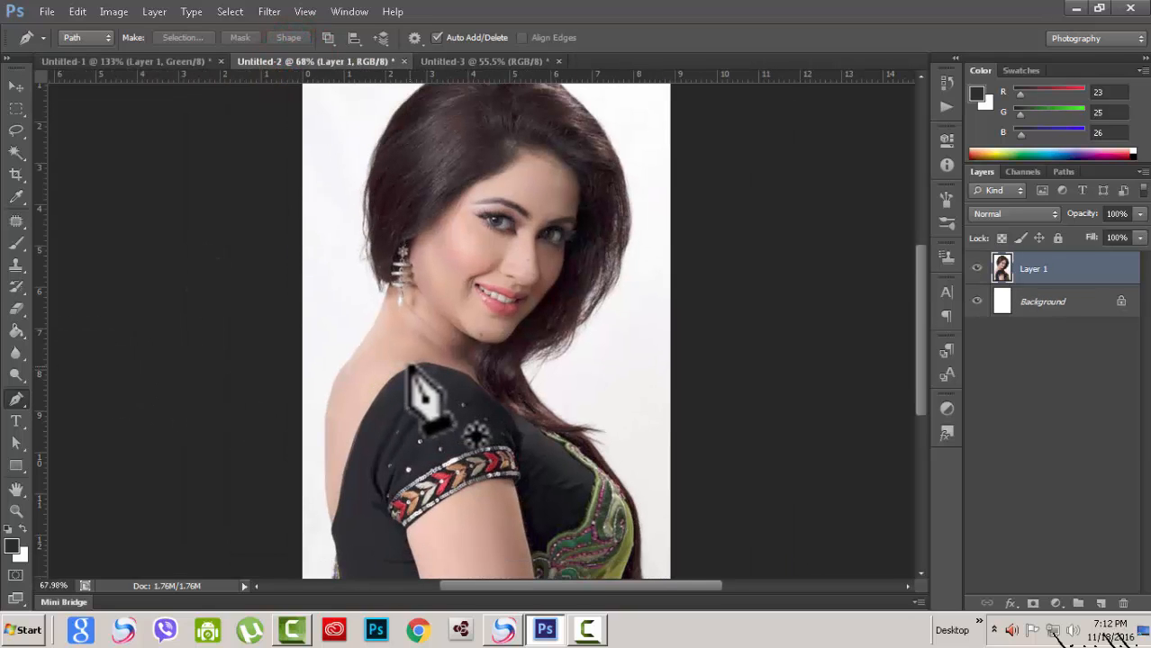
{"action": "scroll", "coordinate": [413, 369], "scroll_direction": "down", "scroll_amount": 3}
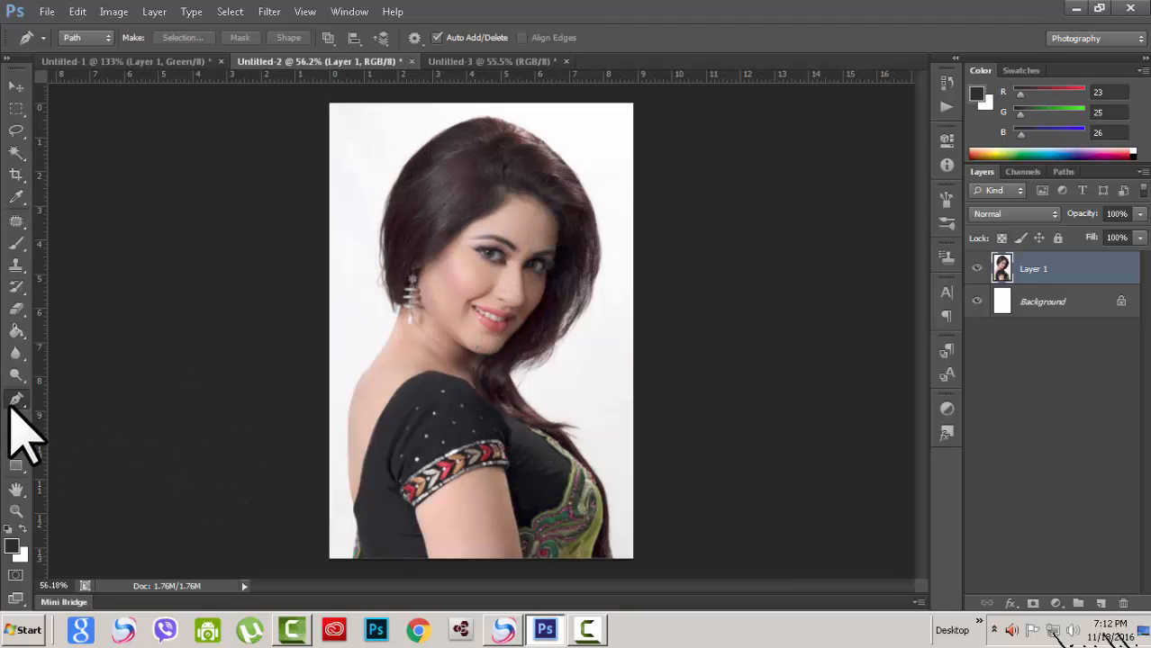
{"action": "scroll", "coordinate": [410, 489], "scroll_direction": "up", "scroll_amount": 3}
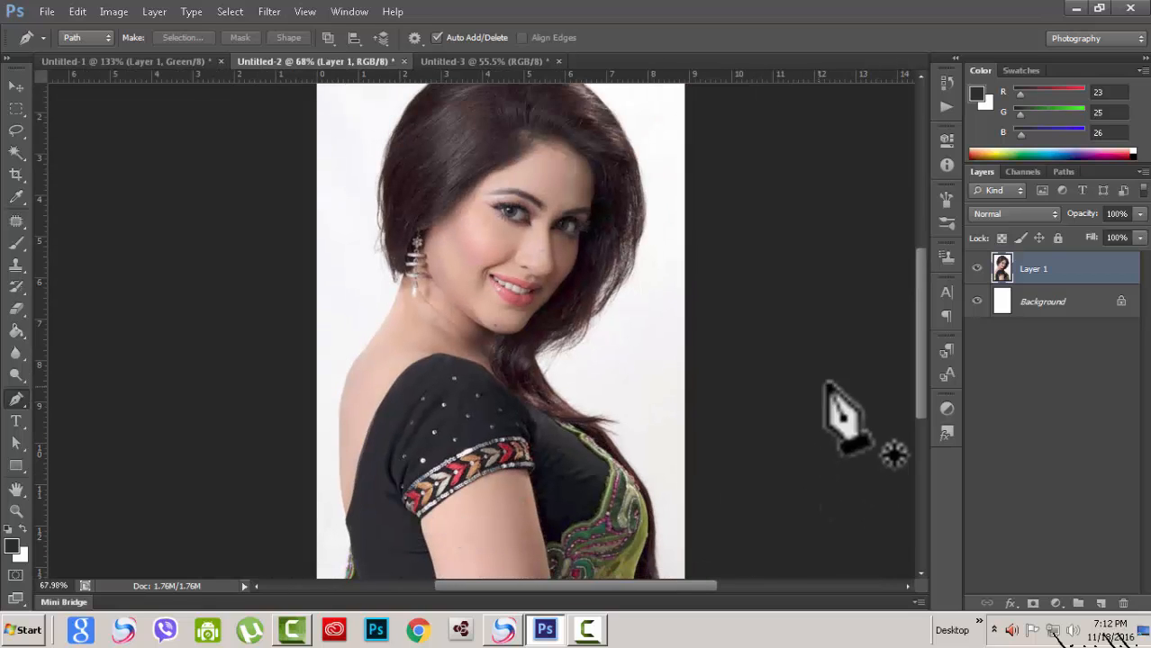
{"action": "left_click_drag", "start_coordinate": [919, 398], "coordinate": [928, 500]}
{"action": "scroll", "coordinate": [457, 442], "scroll_direction": "up", "scroll_amount": 2}
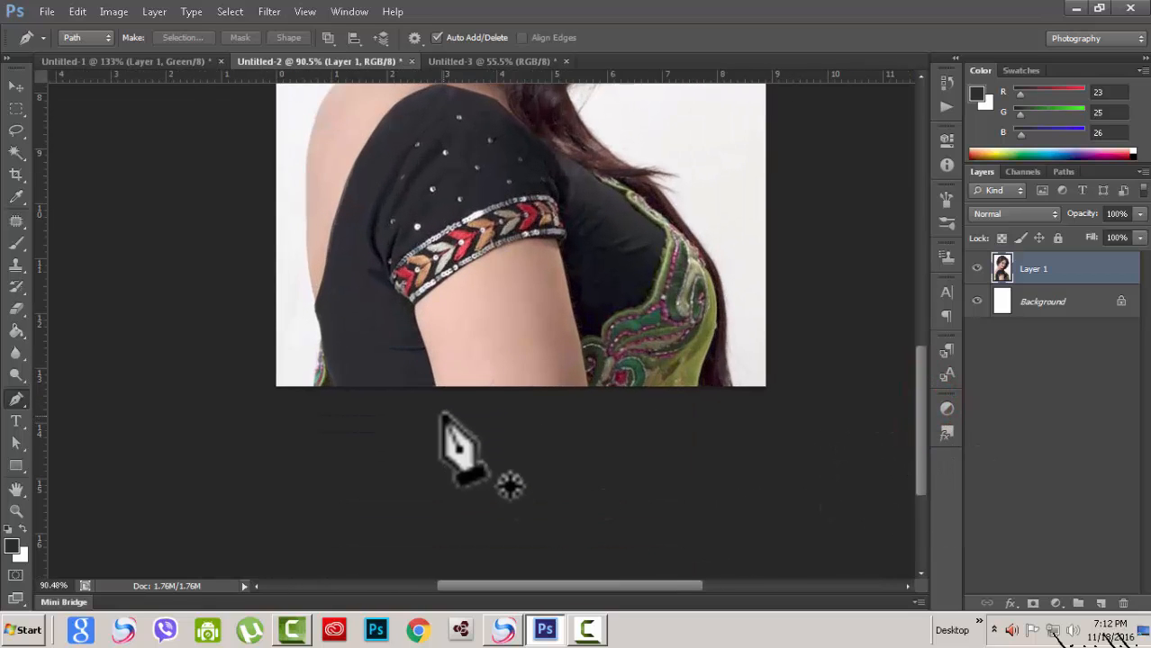
{"action": "scroll", "coordinate": [458, 442], "scroll_direction": "up", "scroll_amount": 1}
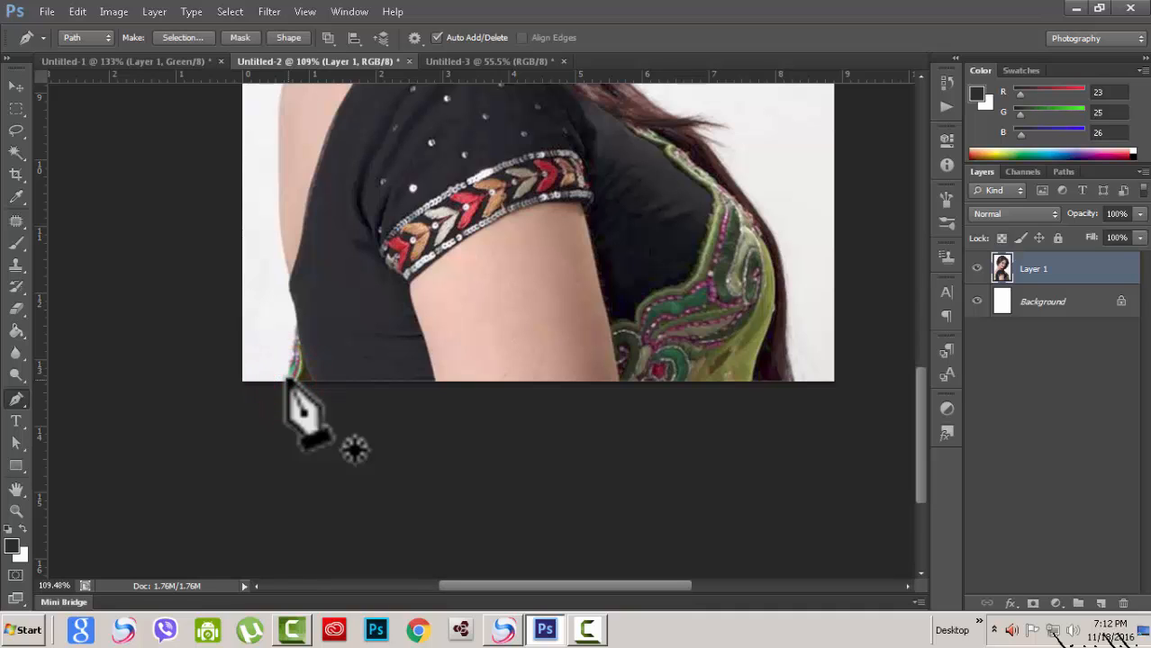
{"action": "left_click", "coordinate": [287, 380]}
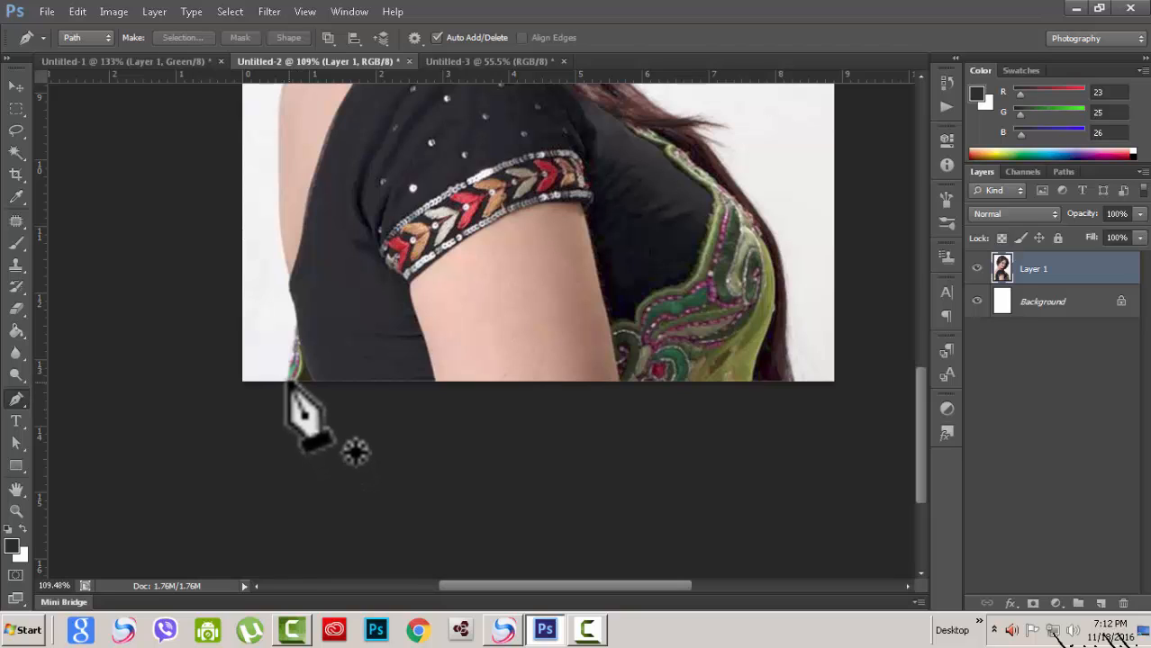
{"action": "left_click_drag", "start_coordinate": [287, 382], "coordinate": [296, 327]}
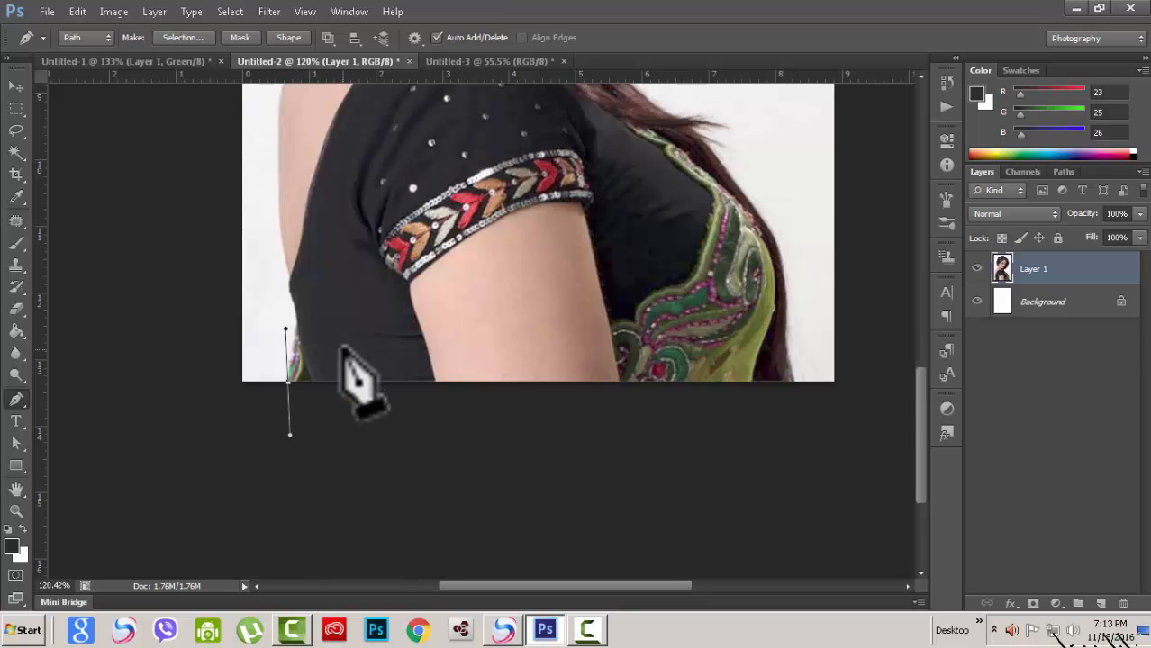
- Shorten the second anchor's outgoing handle and continue the path up the embroidered dress edge with two curved anchors
{"action": "scroll", "coordinate": [349, 373], "scroll_direction": "up", "scroll_amount": 5}
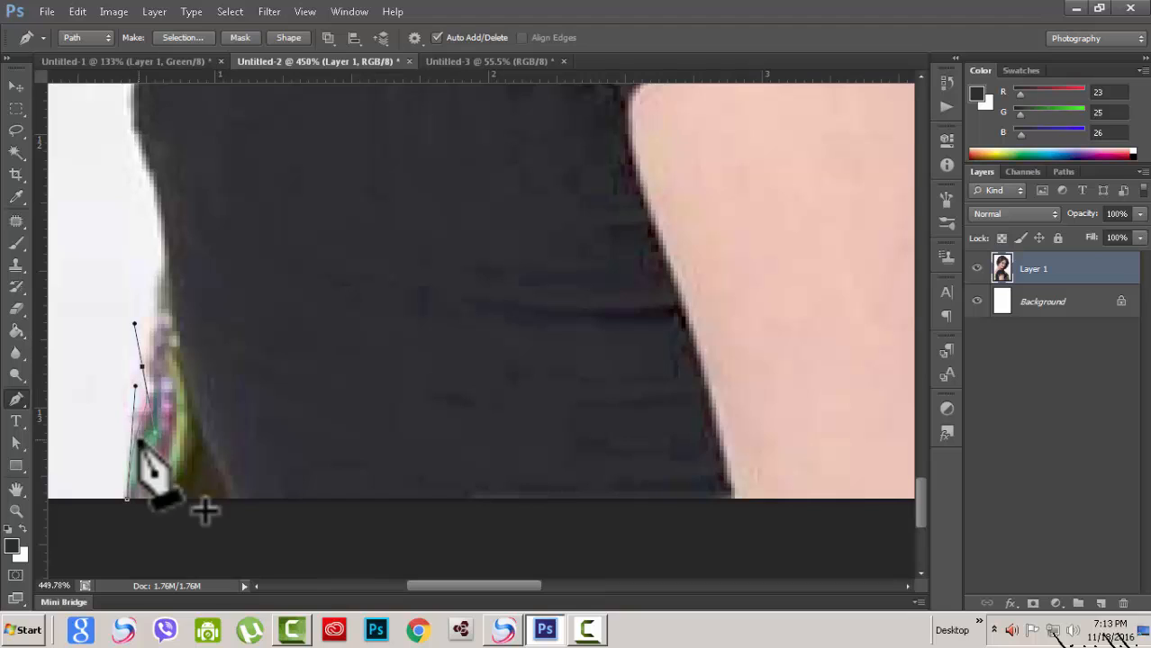
{"action": "left_click", "coordinate": [135, 385]}
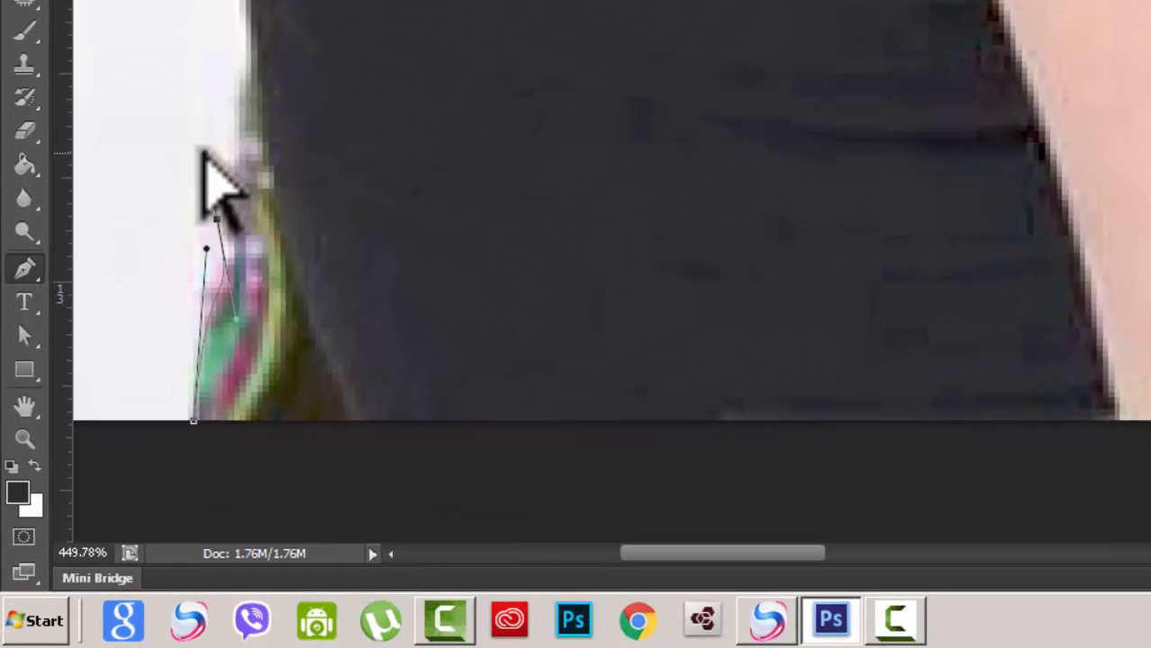
{"action": "left_click", "coordinate": [134, 323]}
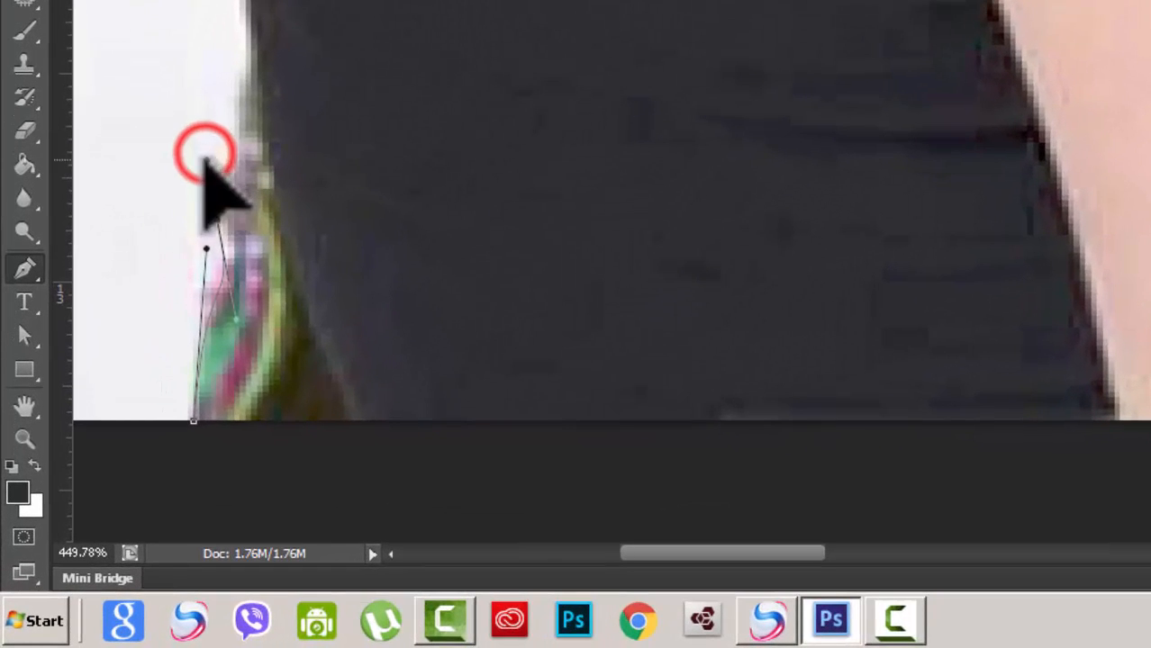
{"action": "left_click_drag", "start_coordinate": [204, 159], "coordinate": [206, 178]}
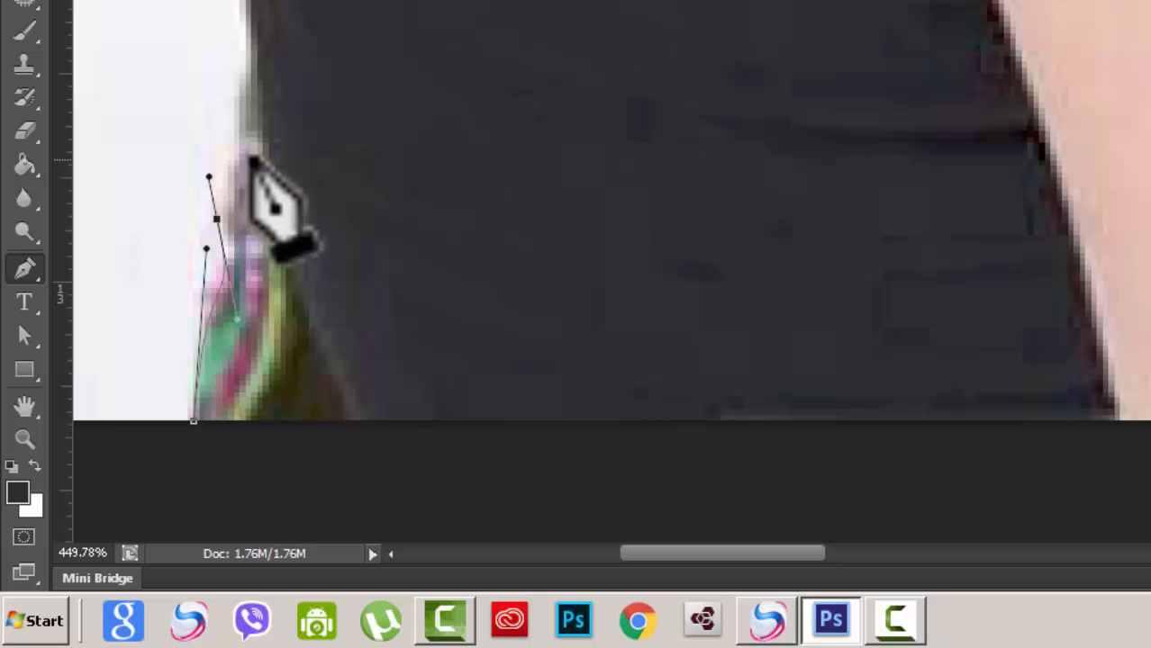
{"action": "left_click", "coordinate": [234, 160]}
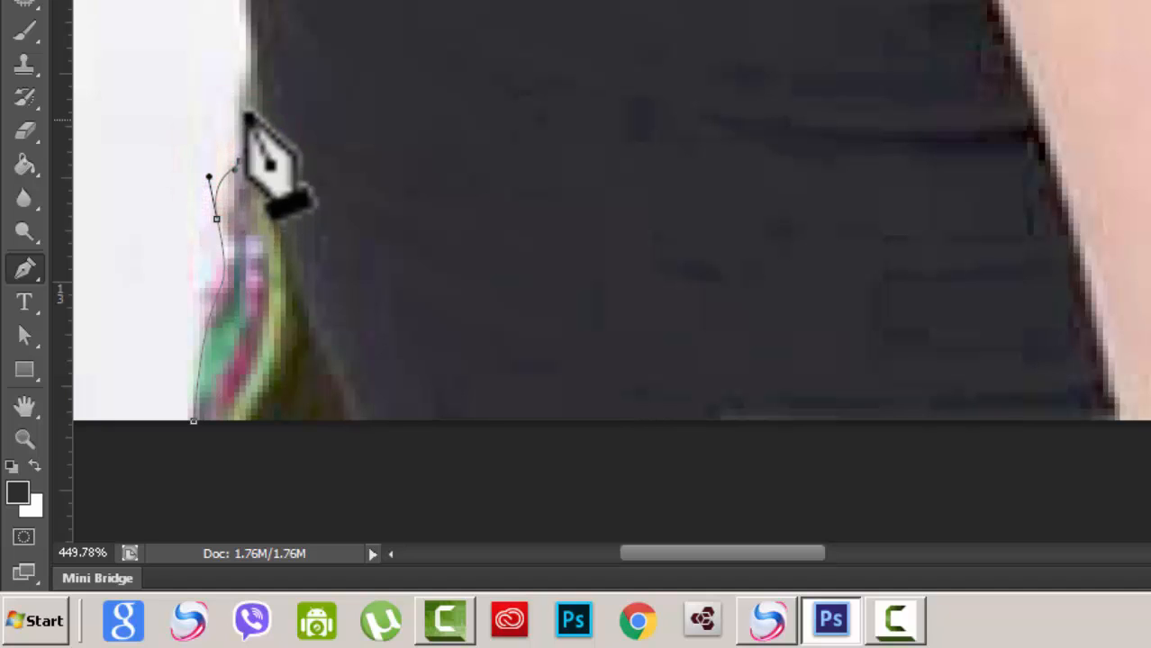
{"action": "left_click", "coordinate": [249, 81]}
{"action": "left_click_drag", "start_coordinate": [252, 79], "coordinate": [264, 71]}
- Trace the black blouse's left edge upward with two curved anchors, ending just below the bare back
{"action": "scroll", "coordinate": [577, 270], "scroll_direction": "up", "scroll_amount": 5}
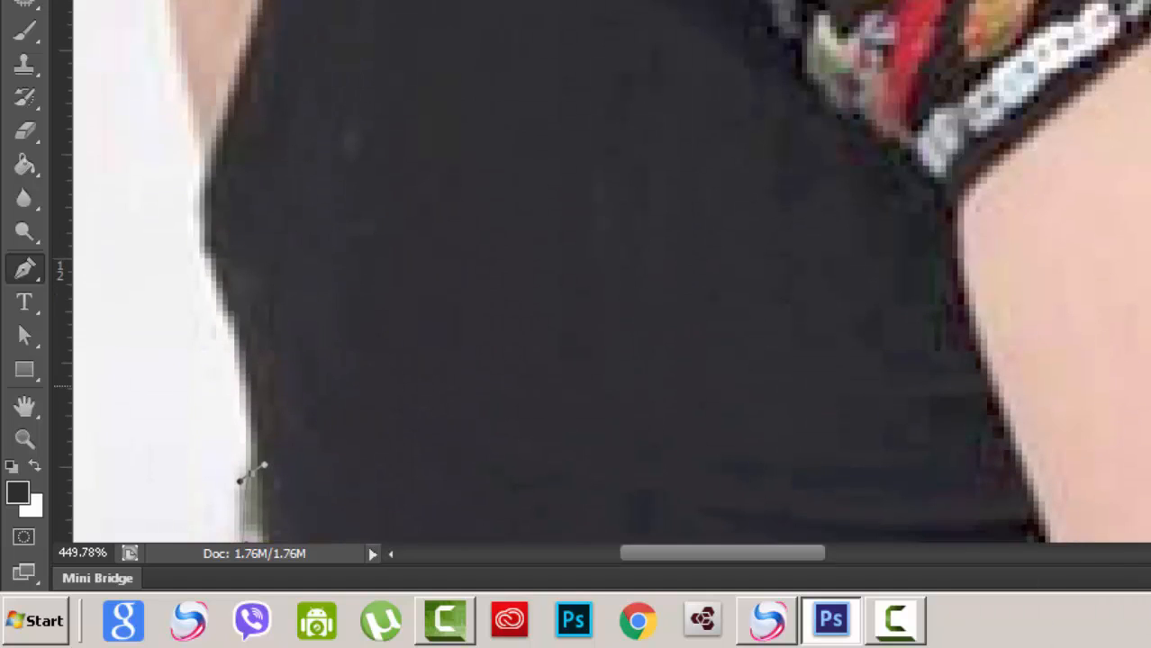
{"action": "scroll", "coordinate": [609, 347], "scroll_direction": "down", "scroll_amount": 2}
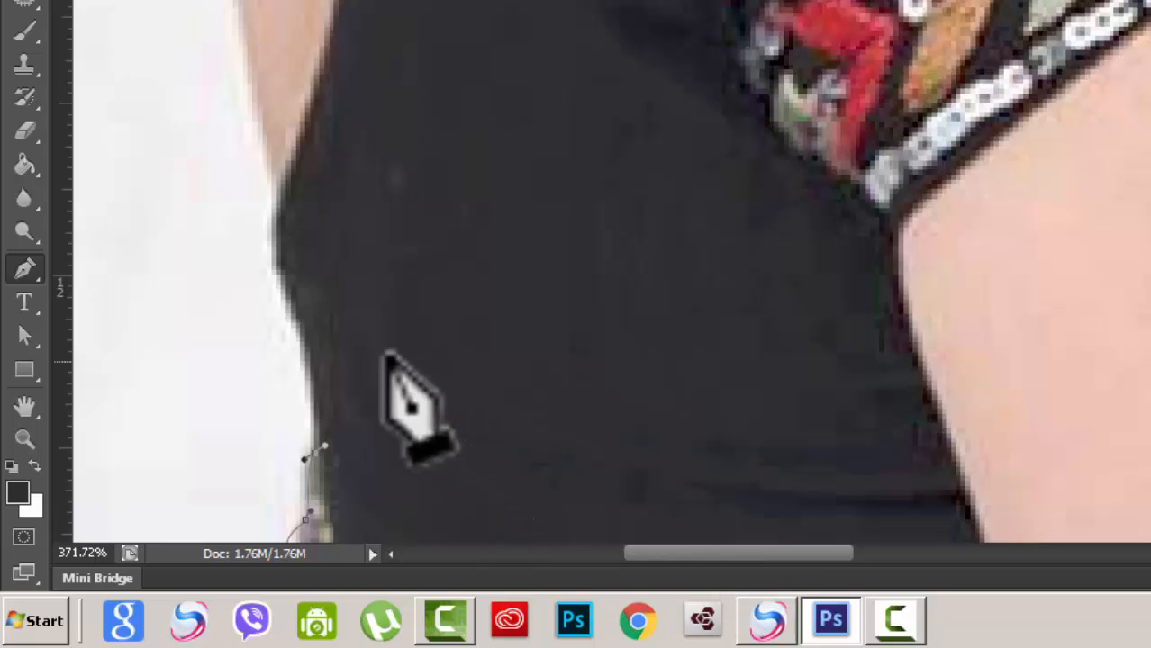
{"action": "left_click_drag", "start_coordinate": [320, 336], "coordinate": [302, 285]}
{"action": "left_click_drag", "start_coordinate": [277, 227], "coordinate": [289, 185]}
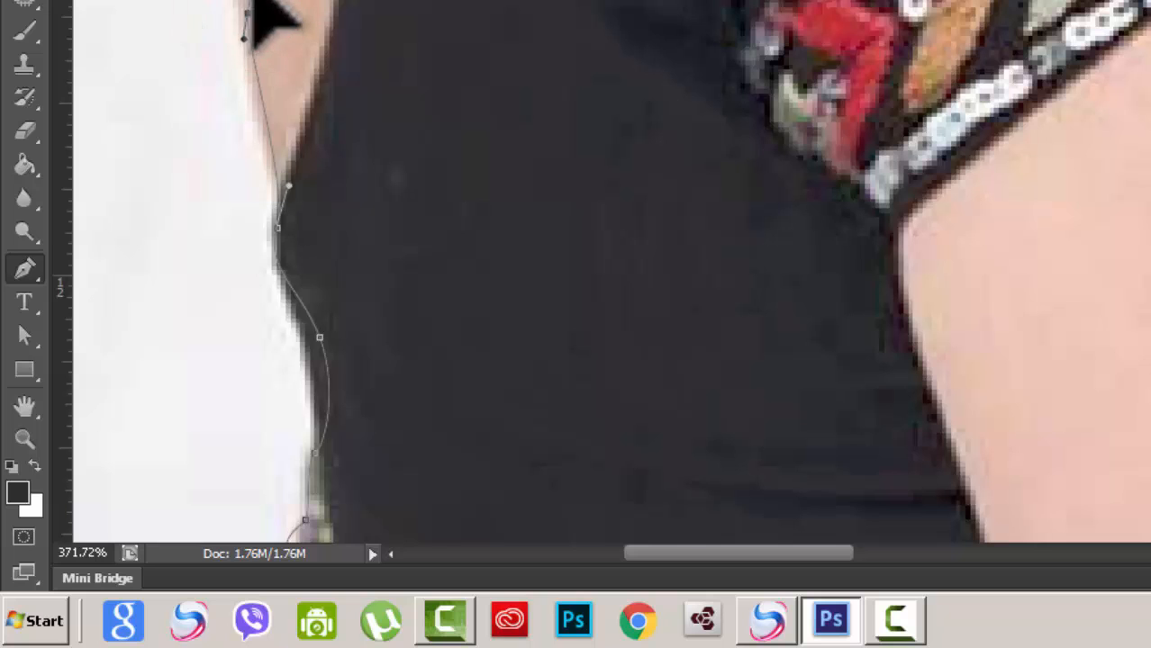
- Extend the path up the lower bare back with two smooth anchors just inside the skin edge
{"action": "left_click_drag", "start_coordinate": [252, 0], "coordinate": [255, 0]}
{"action": "scroll", "coordinate": [688, 272], "scroll_direction": "up", "scroll_amount": 5}
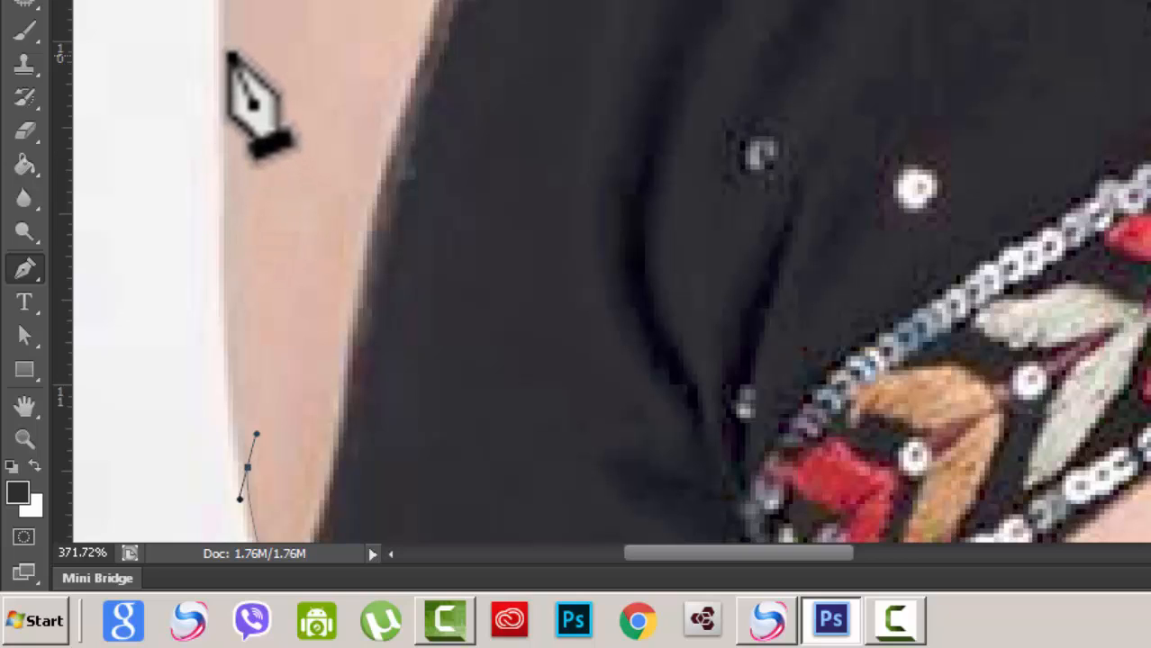
{"action": "left_click_drag", "start_coordinate": [229, 54], "coordinate": [235, 11]}
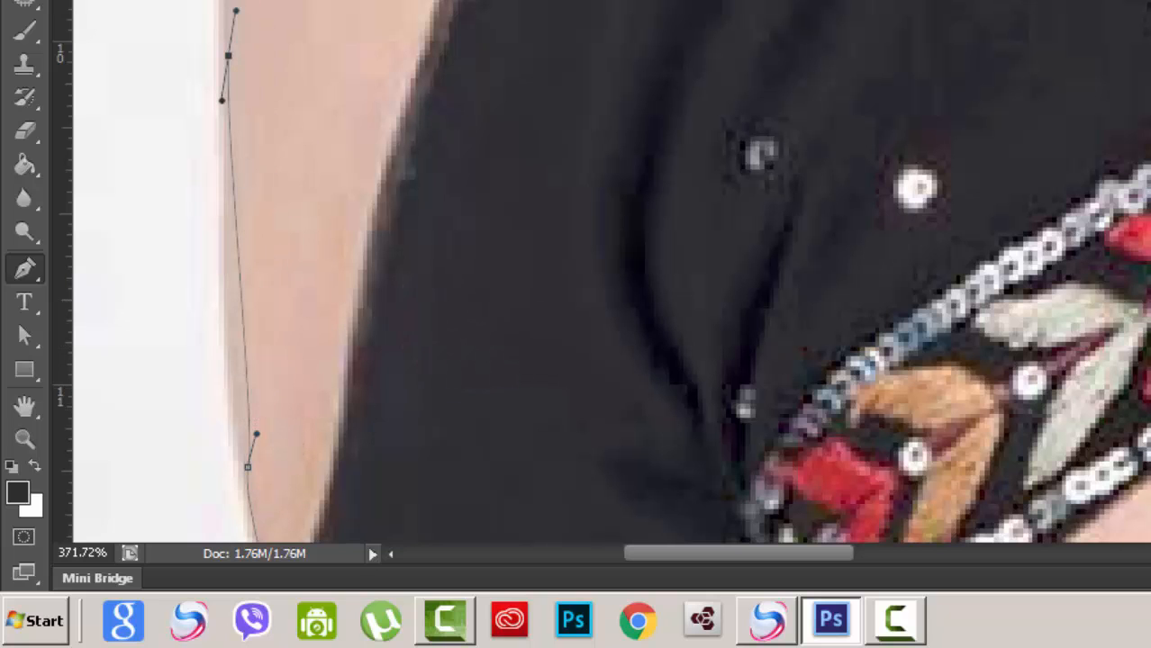
{"action": "scroll", "coordinate": [343, 180], "scroll_direction": "up", "scroll_amount": 5}
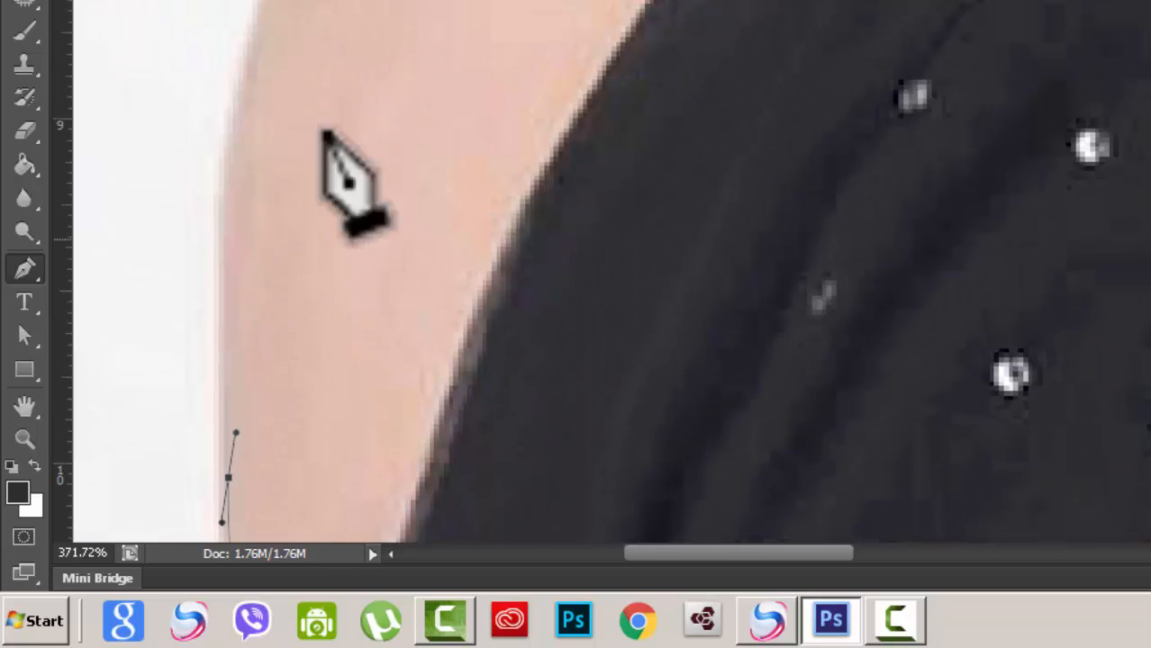
{"action": "left_click_drag", "start_coordinate": [181, 241], "coordinate": [175, 207]}
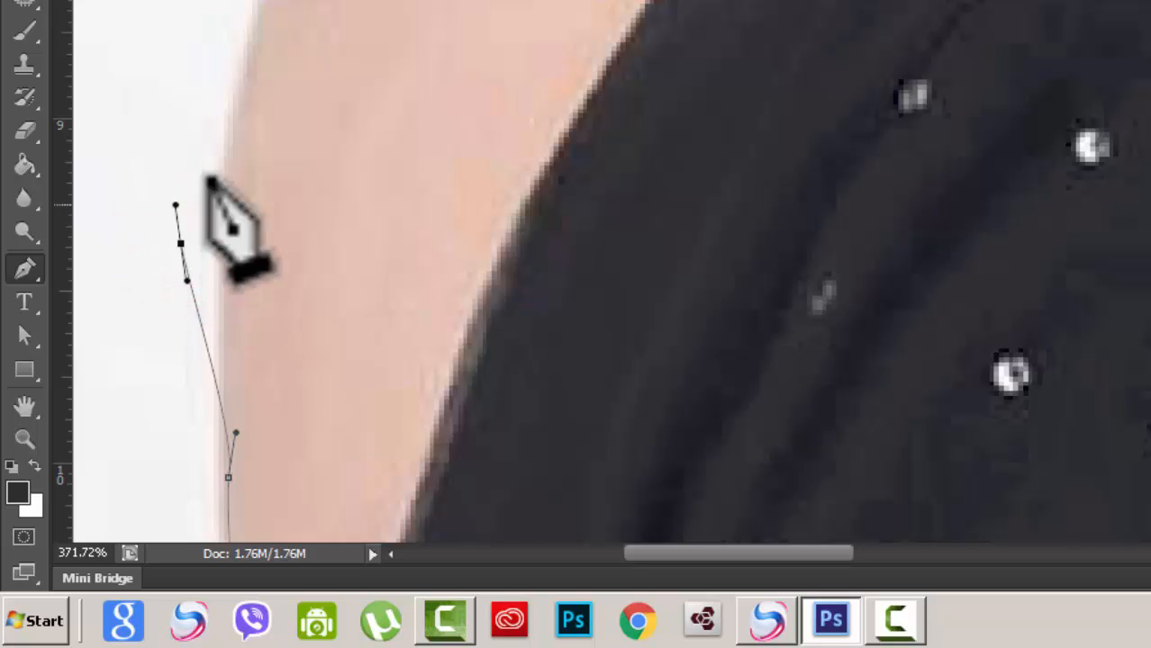
{"action": "left_click", "coordinate": [237, 70]}
{"action": "left_click_drag", "start_coordinate": [237, 71], "coordinate": [247, 54]}
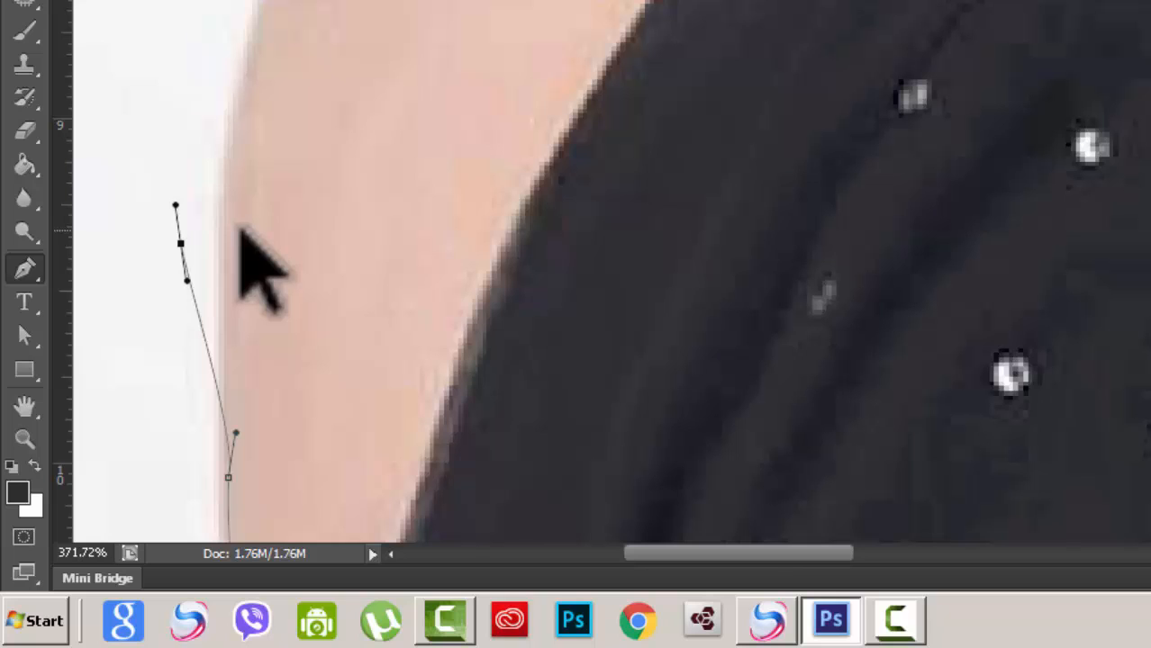
{"action": "key", "text": "ctrl+z"}
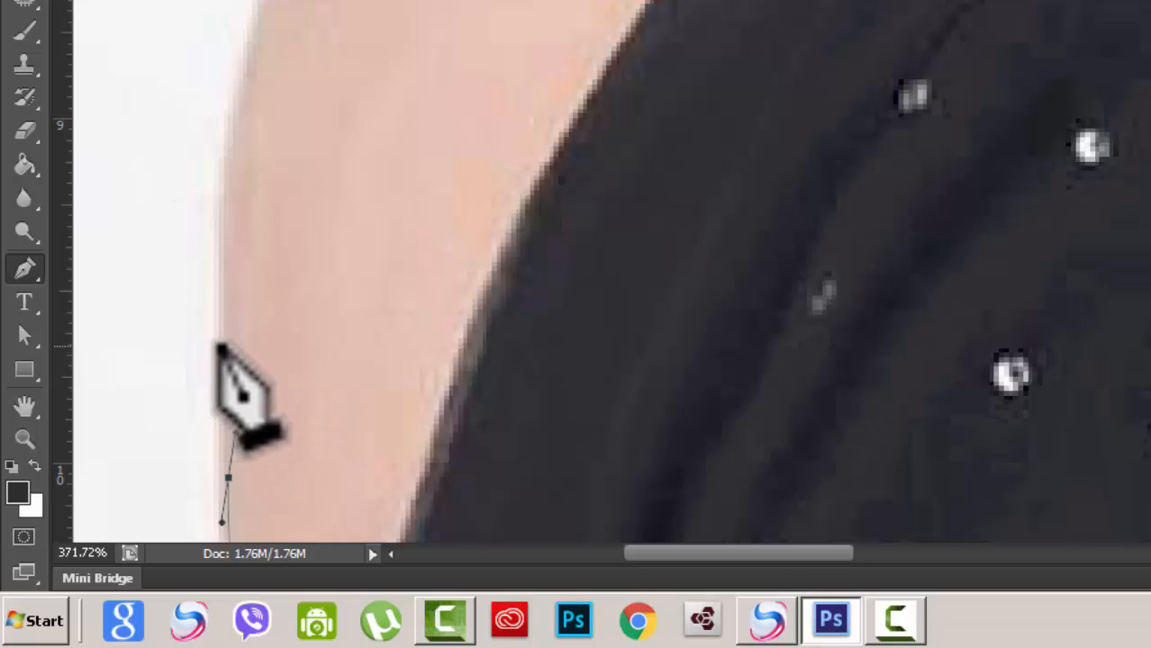
- Continue the path up the back and around the shoulder with three smooth anchors along the skin edge
{"action": "left_click_drag", "start_coordinate": [232, 157], "coordinate": [252, 123]}
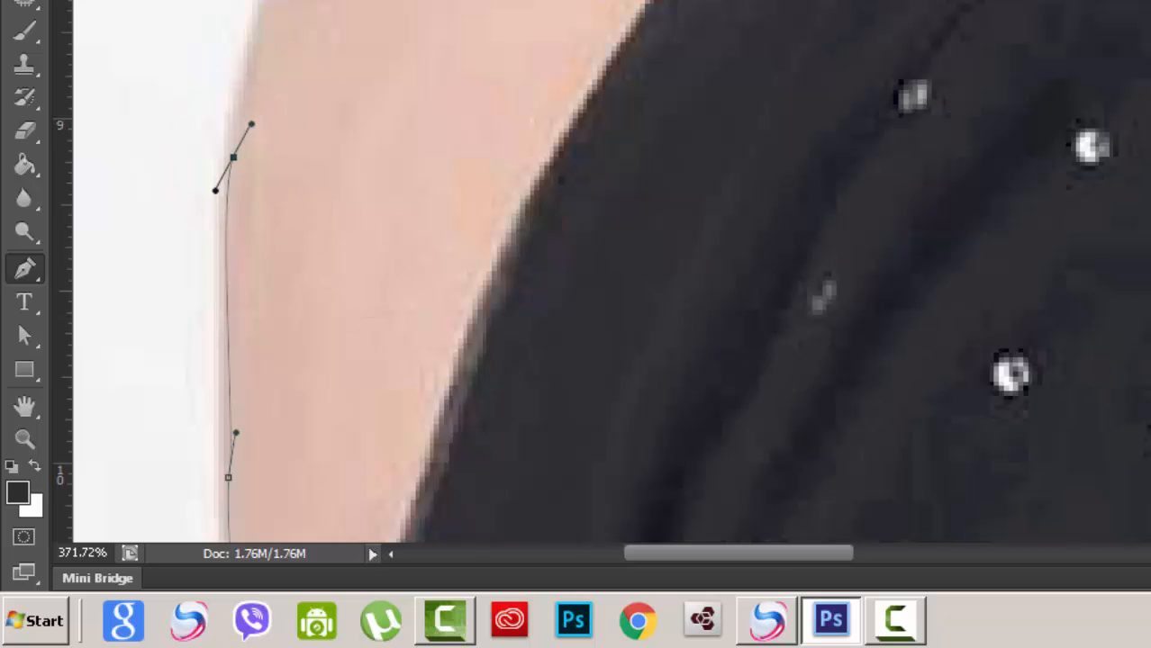
{"action": "scroll", "coordinate": [251, 124], "scroll_direction": "up", "scroll_amount": 5}
{"action": "scroll", "coordinate": [897, 292], "scroll_direction": "down", "scroll_amount": 2}
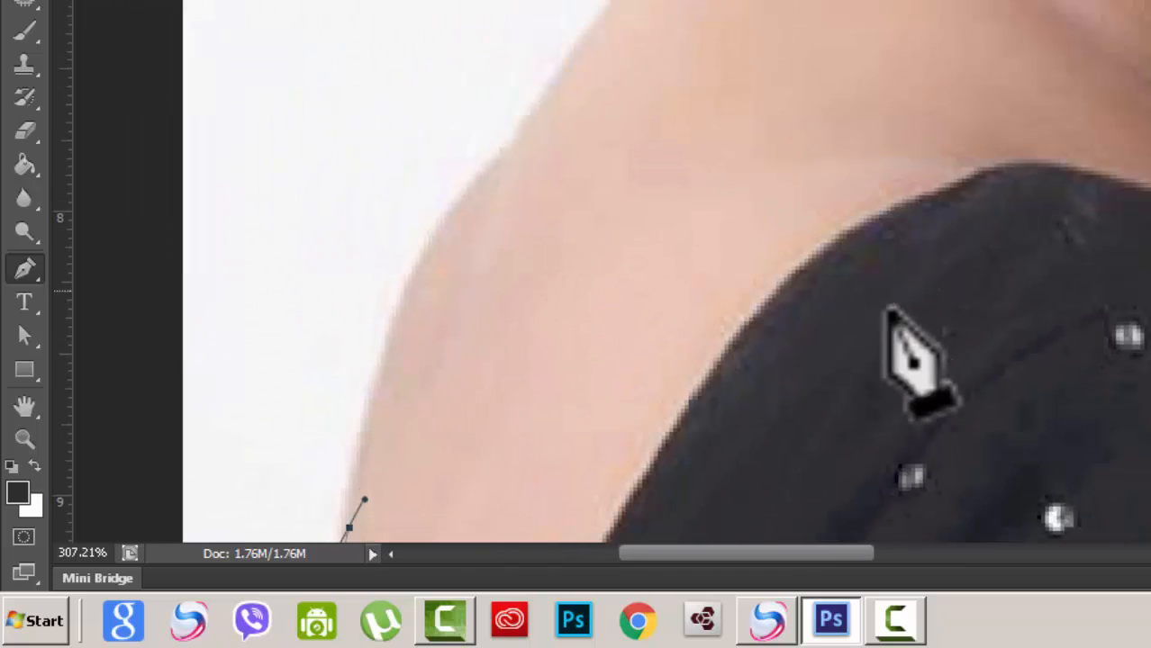
{"action": "scroll", "coordinate": [655, 259], "scroll_direction": "down", "scroll_amount": 4}
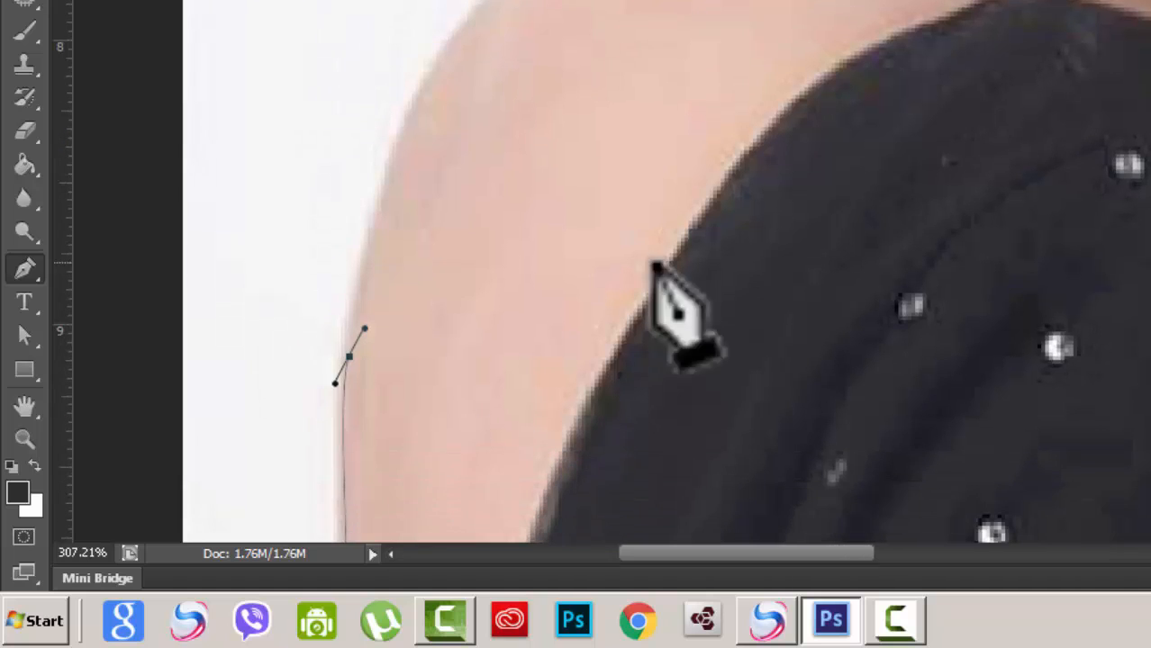
{"action": "left_click_drag", "start_coordinate": [416, 110], "coordinate": [436, 97]}
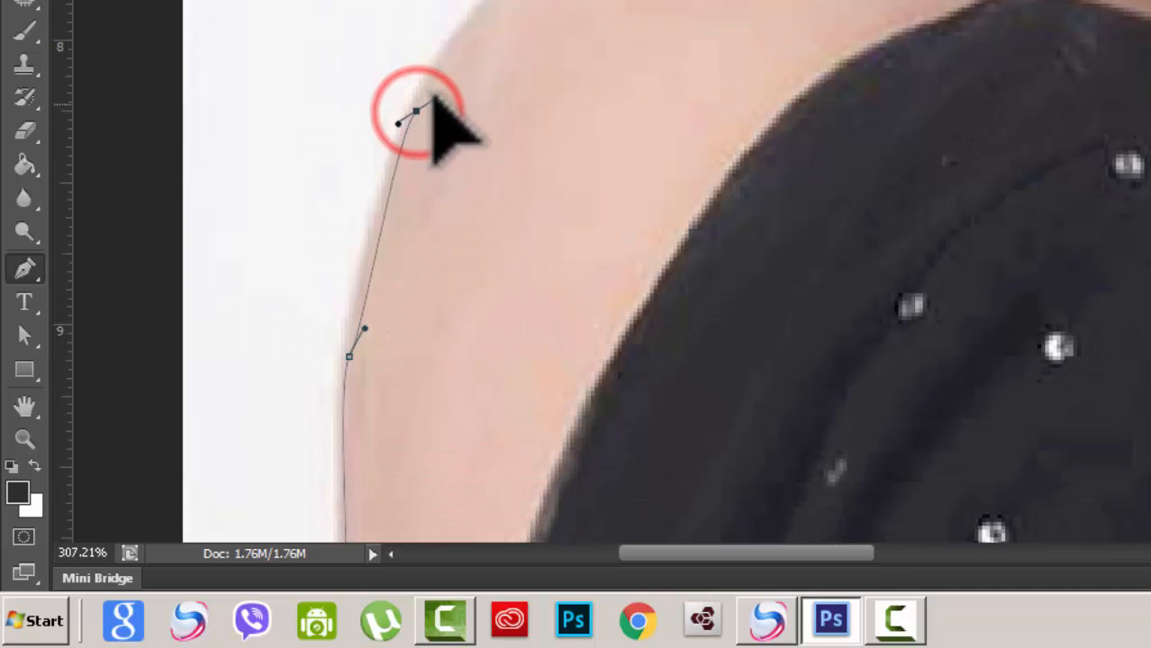
{"action": "left_click", "coordinate": [498, 4]}
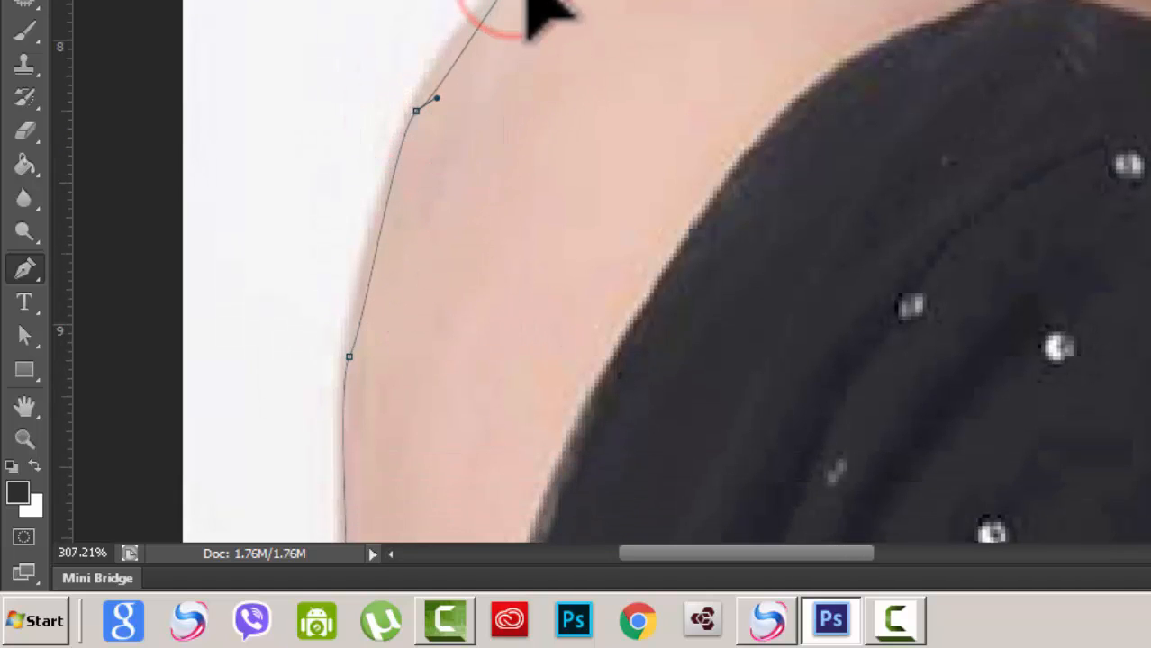
- Trace from the shoulder up the neck with three short-handled anchors, ending just below the hair beside the earring
{"action": "scroll", "coordinate": [666, 270], "scroll_direction": "up", "scroll_amount": 8}
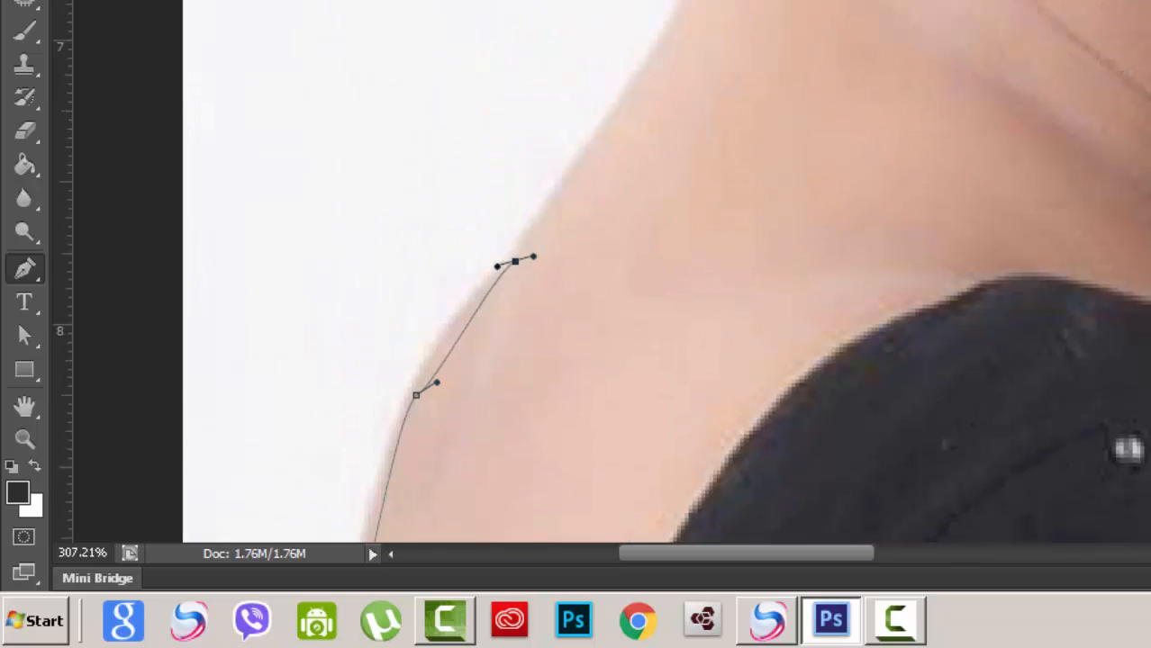
{"action": "left_click_drag", "start_coordinate": [656, 137], "coordinate": [666, 104]}
{"action": "left_click", "coordinate": [743, 3]}
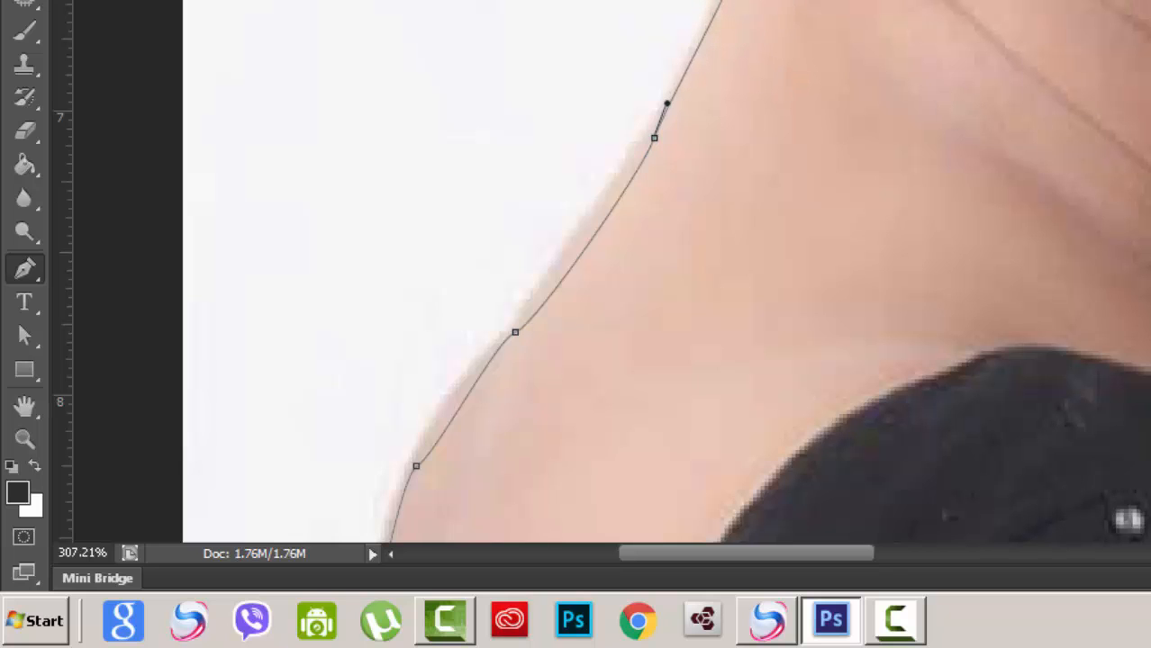
{"action": "scroll", "coordinate": [667, 270], "scroll_direction": "up", "scroll_amount": 3}
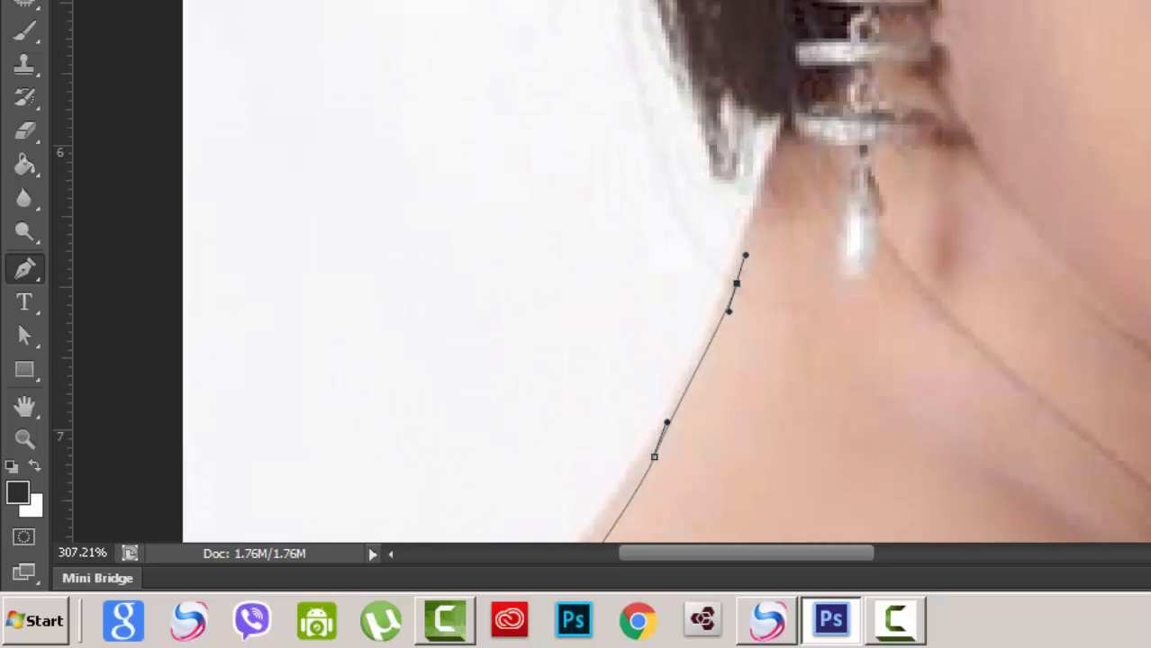
{"action": "left_click", "coordinate": [775, 153]}
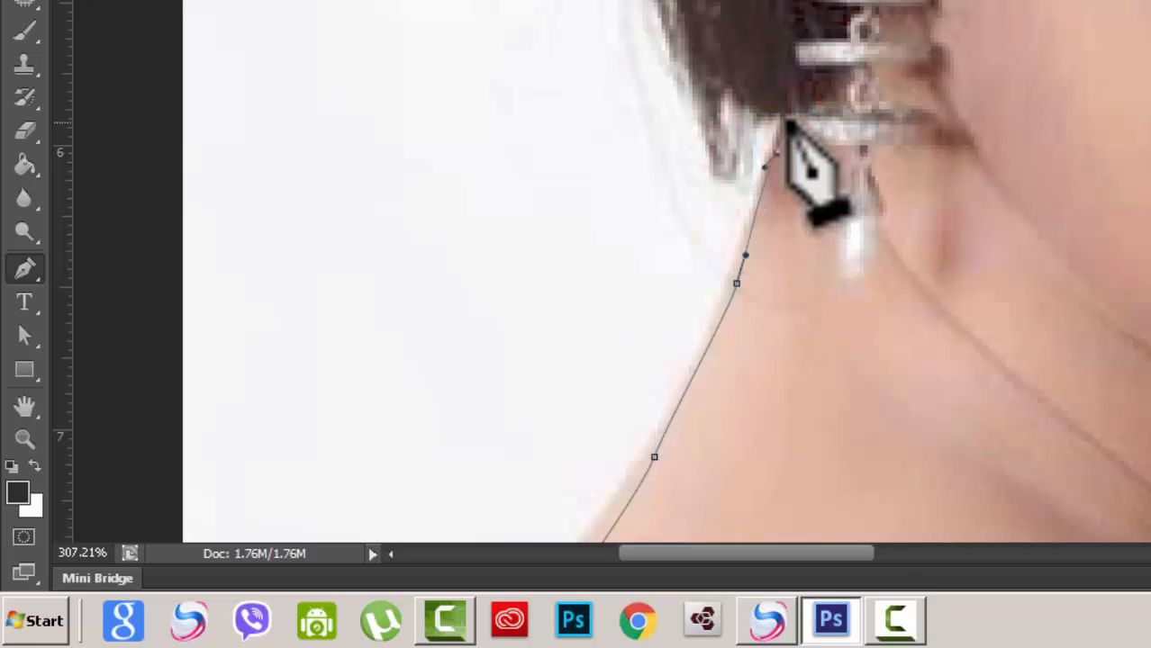
- Trace around the small hair tuft beside the neck with closely spaced anchors, continuing up onto the hair's outer edge
{"action": "left_click_drag", "start_coordinate": [786, 111], "coordinate": [767, 112]}
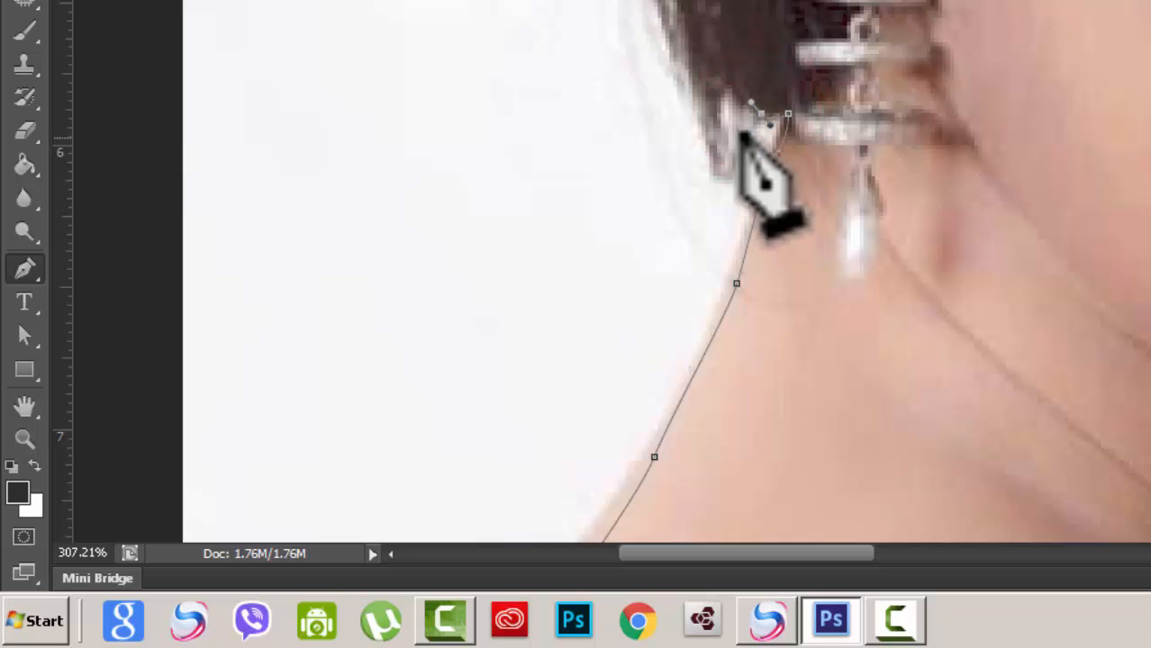
{"action": "left_click", "coordinate": [740, 113]}
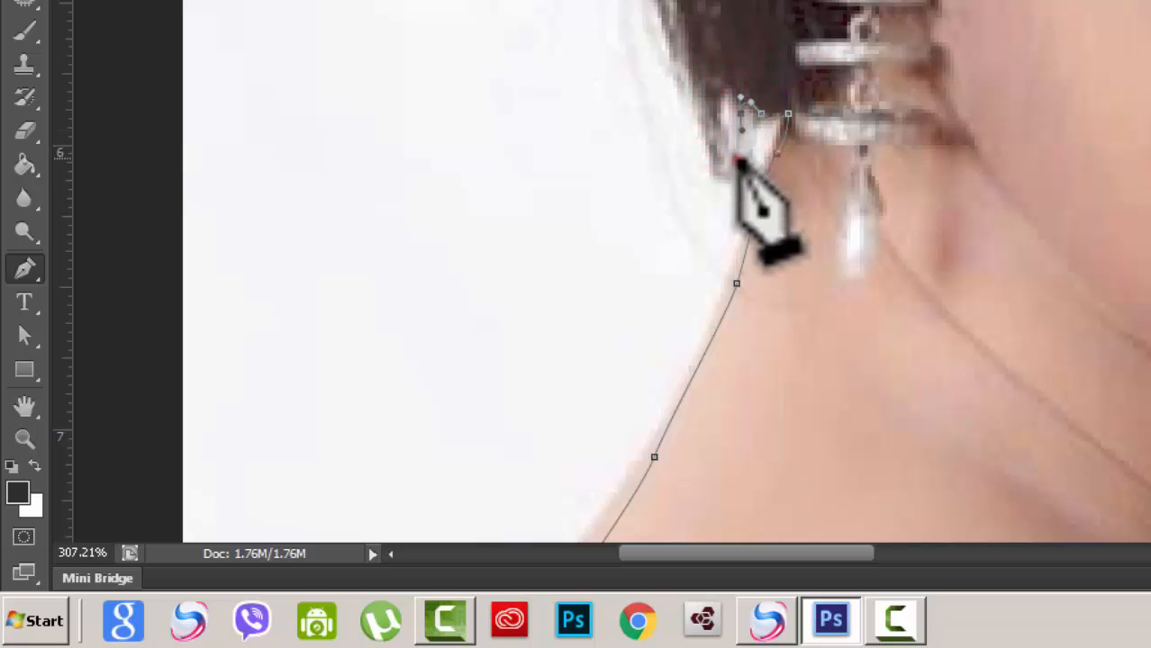
{"action": "mouse_move", "coordinate": [739, 158]}
{"action": "left_mouse_down"}
{"action": "mouse_move", "coordinate": [725, 181]}
{"action": "mouse_move", "coordinate": [700, 143]}
{"action": "mouse_move", "coordinate": [655, 1]}
{"action": "left_mouse_up"}
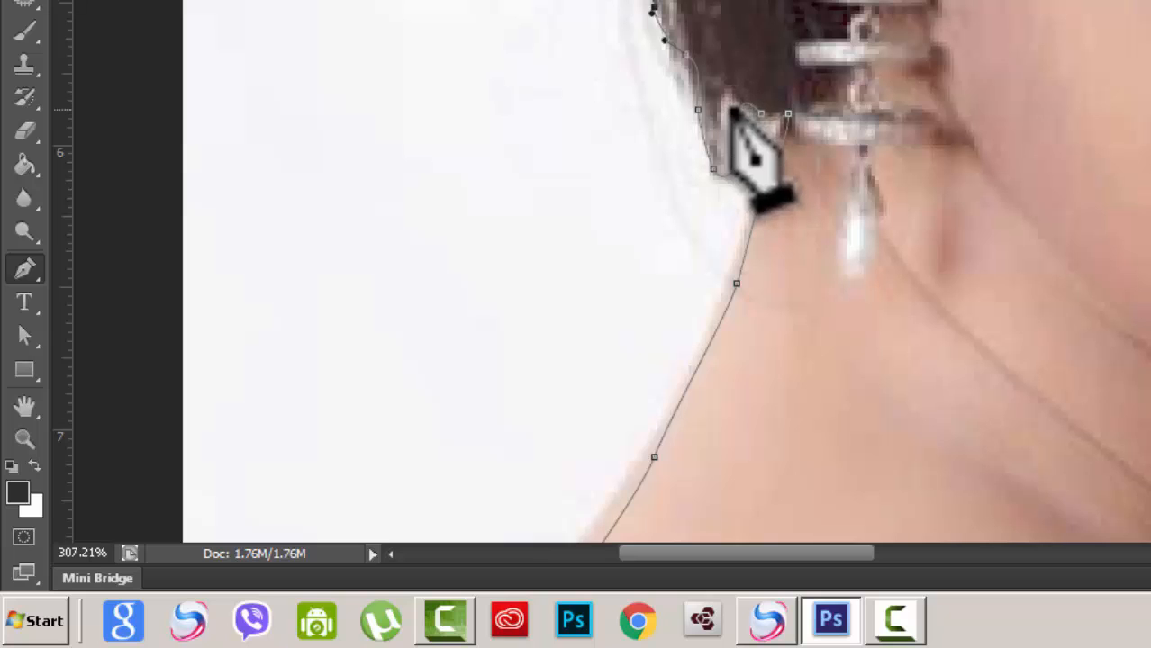
{"action": "left_click", "coordinate": [740, 161]}
- Extend the path up the dark hair edge behind the earring with closely spaced anchors, leaving the loose strands outside
{"action": "scroll", "coordinate": [666, 271], "scroll_direction": "up", "scroll_amount": 5}
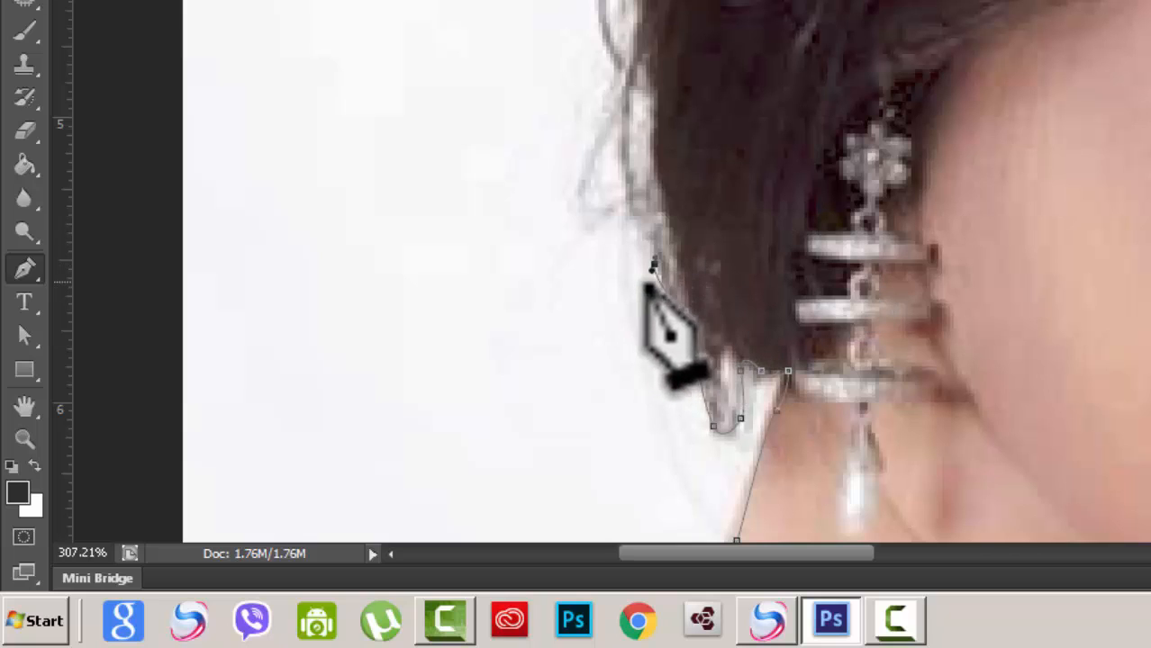
{"action": "left_click", "coordinate": [665, 208]}
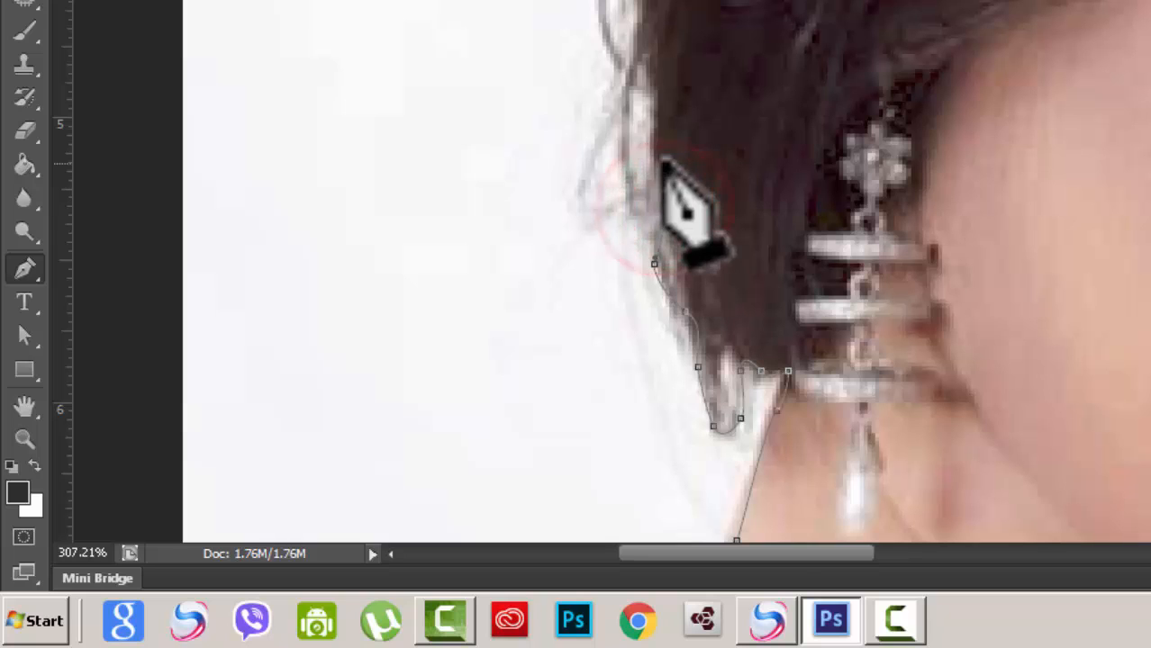
{"action": "left_click_drag", "start_coordinate": [658, 142], "coordinate": [661, 110]}
{"action": "left_click", "coordinate": [657, 98]}
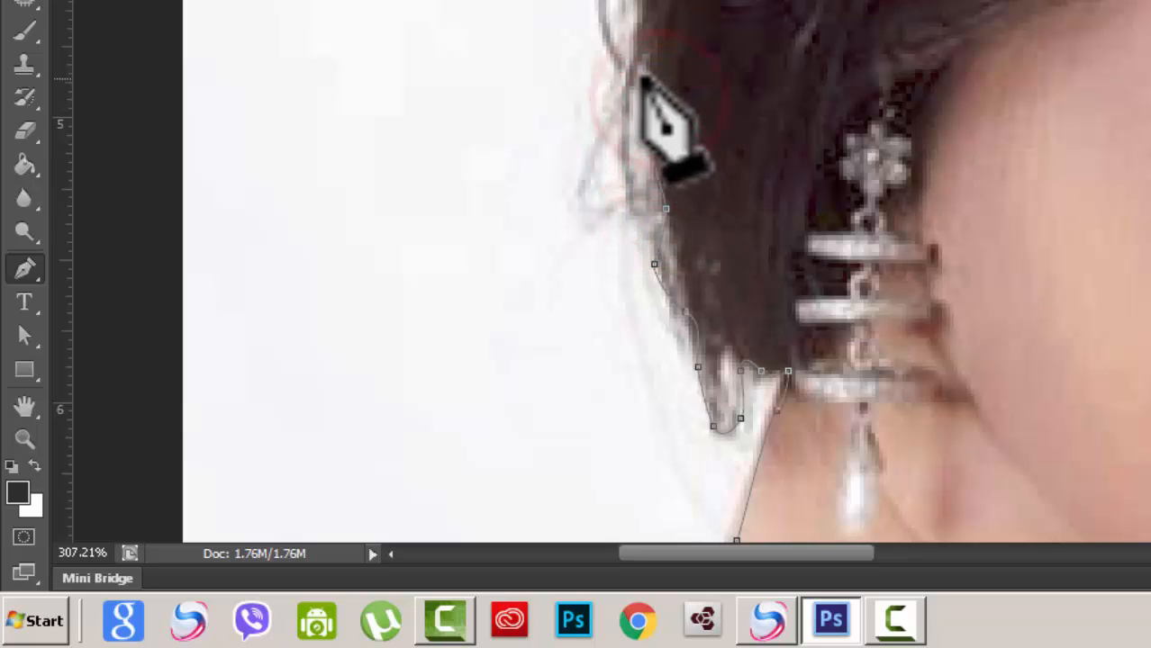
{"action": "left_click", "coordinate": [654, 86]}
{"action": "left_click", "coordinate": [632, 6]}
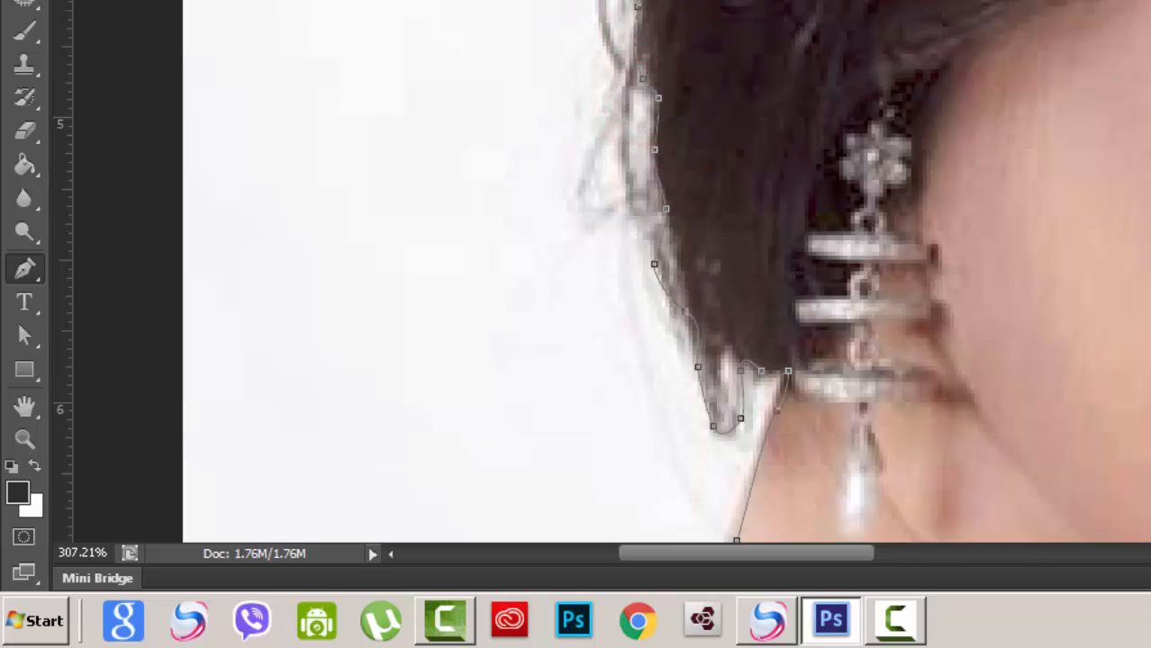
{"action": "left_click", "coordinate": [665, 209]}
- Continue the path up the back of the head with curved anchors along the hair's outer edge
{"action": "scroll", "coordinate": [667, 270], "scroll_direction": "up", "scroll_amount": 5}
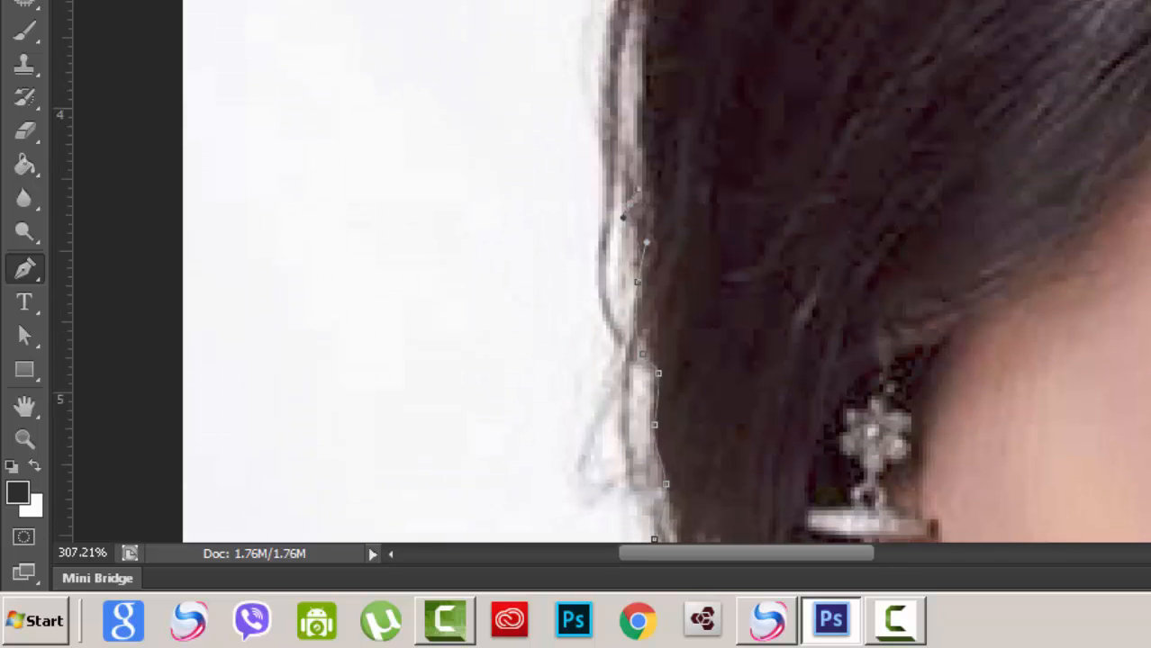
{"action": "left_click", "coordinate": [609, 99], "text": "ctrl"}
{"action": "scroll", "coordinate": [666, 270], "scroll_direction": "up", "scroll_amount": 5}
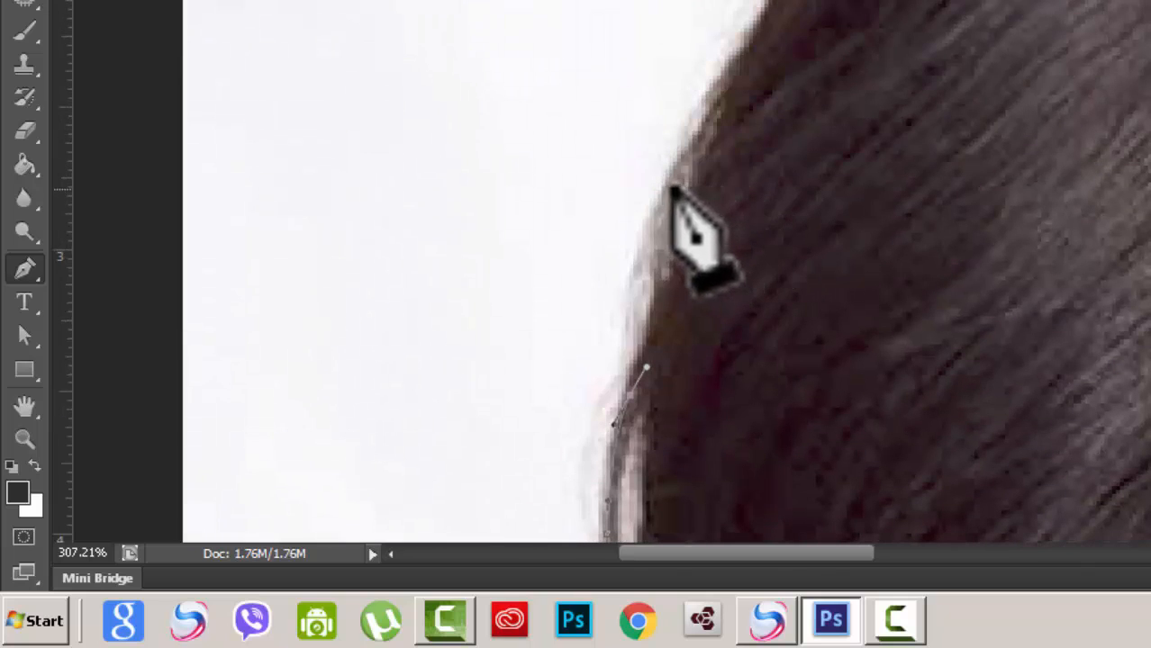
{"action": "left_click_drag", "start_coordinate": [664, 183], "coordinate": [687, 149]}
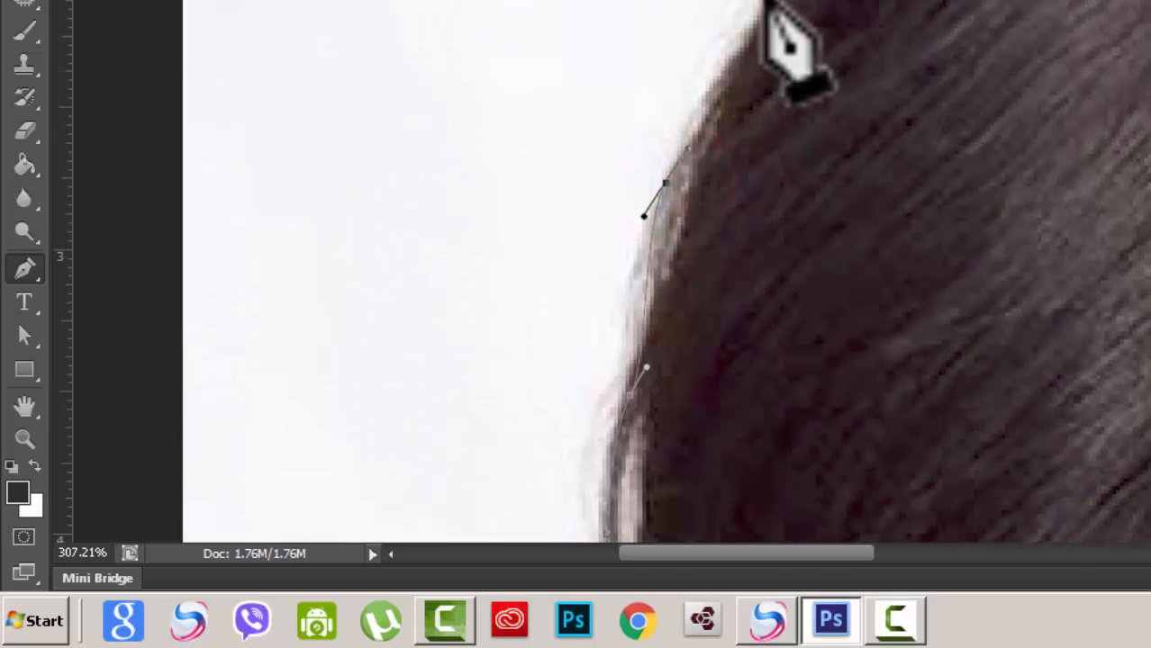
{"action": "left_click", "coordinate": [757, 29]}
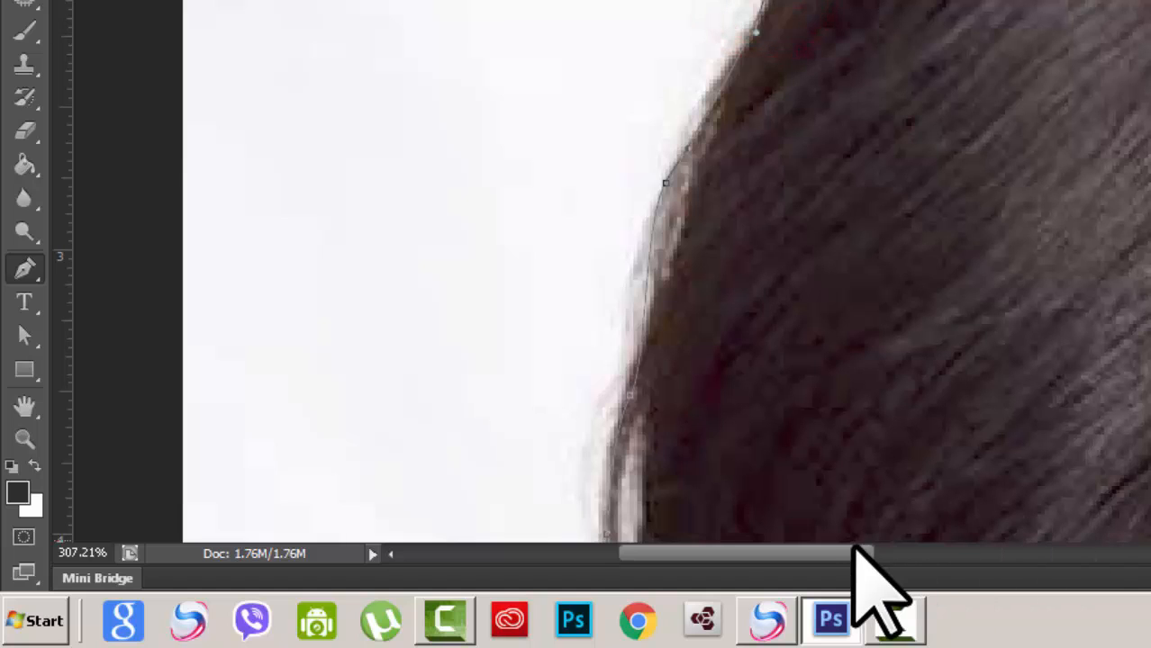
- Add a smooth anchor on the upper back of the head and reposition it just inside the hair edge
{"action": "left_click_drag", "start_coordinate": [848, 553], "coordinate": [874, 553]}
{"action": "scroll", "coordinate": [720, 27], "scroll_direction": "up", "scroll_amount": 4}
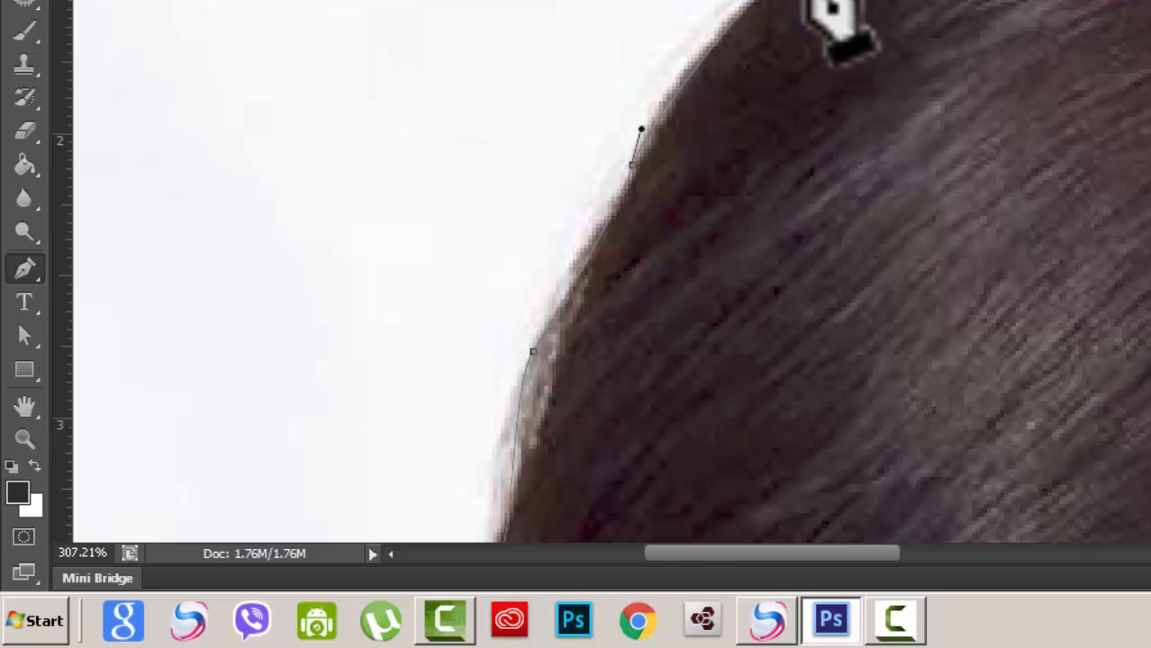
{"action": "left_click_drag", "start_coordinate": [824, 0], "coordinate": [860, 0]}
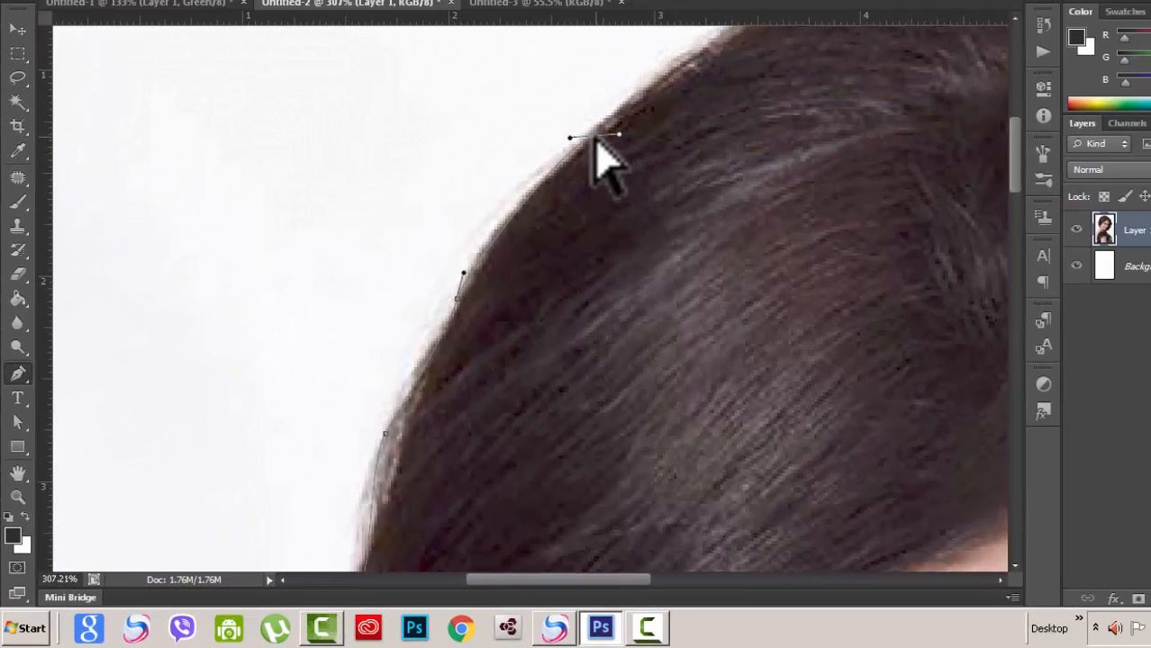
{"action": "left_click", "coordinate": [594, 141], "text": "ctrl"}
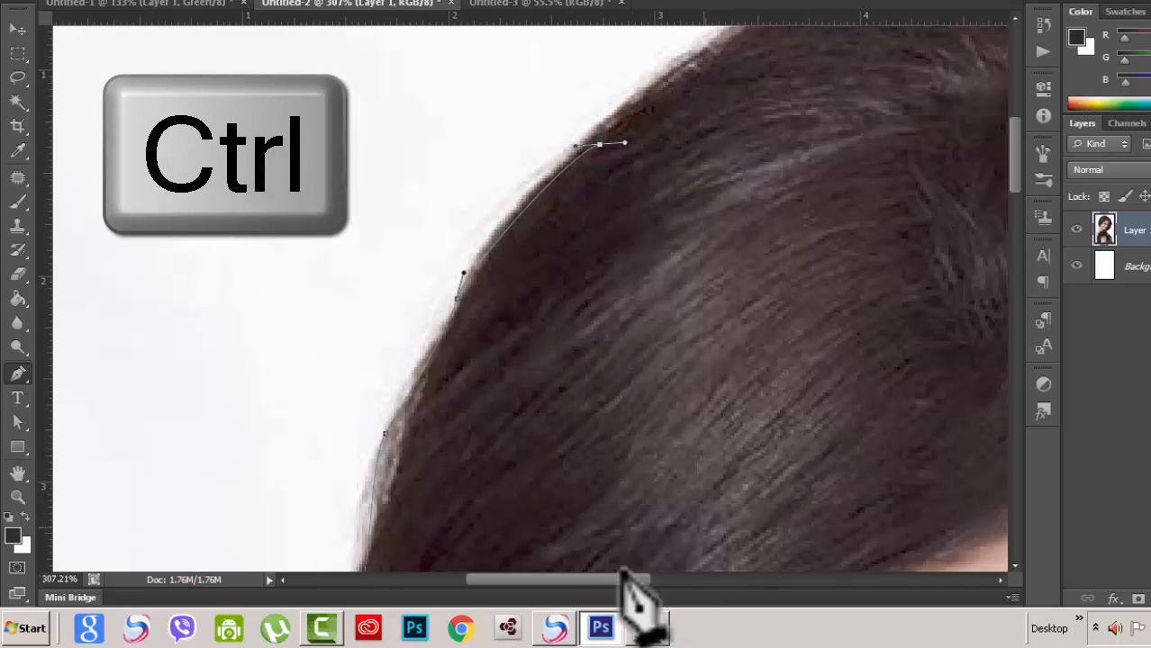
- Carry the path over the crown with two smooth anchors and shorten the first one's forward direction handle
{"action": "left_click_drag", "start_coordinate": [596, 575], "coordinate": [636, 577]}
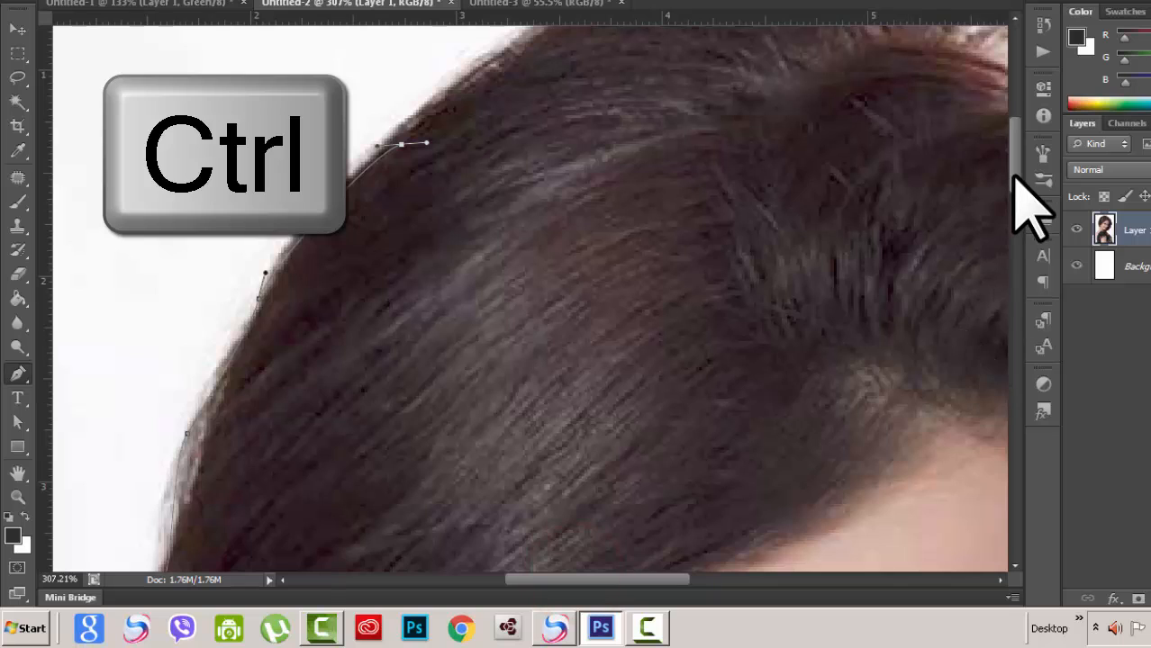
{"action": "left_click_drag", "start_coordinate": [1015, 176], "coordinate": [1015, 154]}
{"action": "left_click_drag", "start_coordinate": [631, 144], "coordinate": [698, 137]}
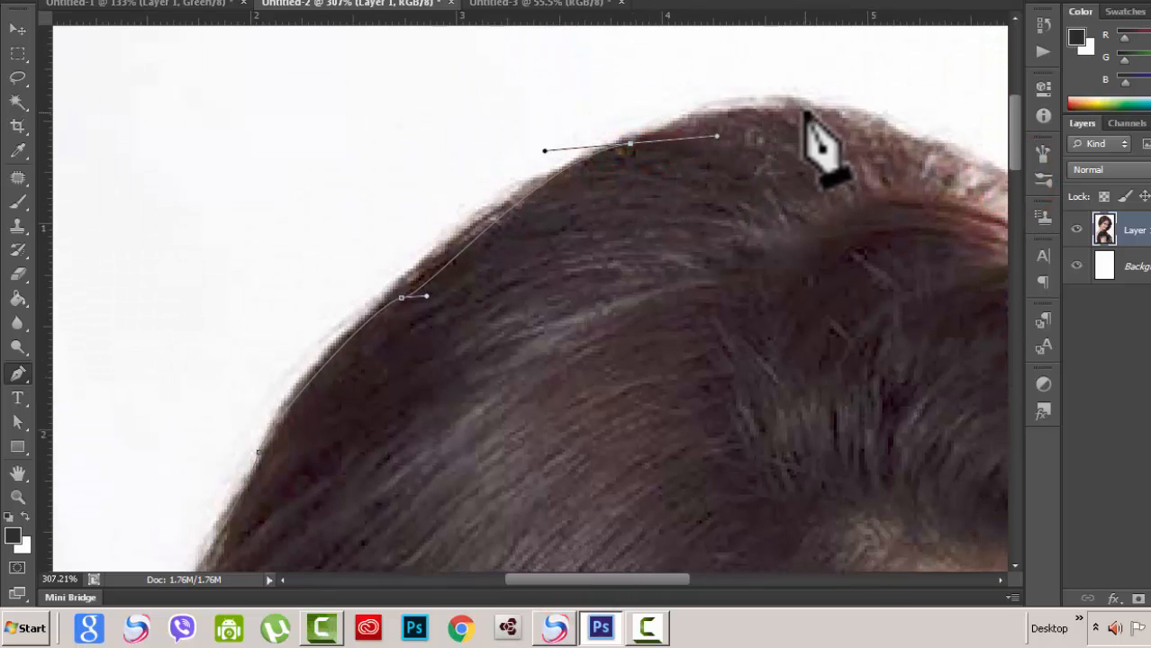
{"action": "left_click_drag", "start_coordinate": [805, 111], "coordinate": [882, 135]}
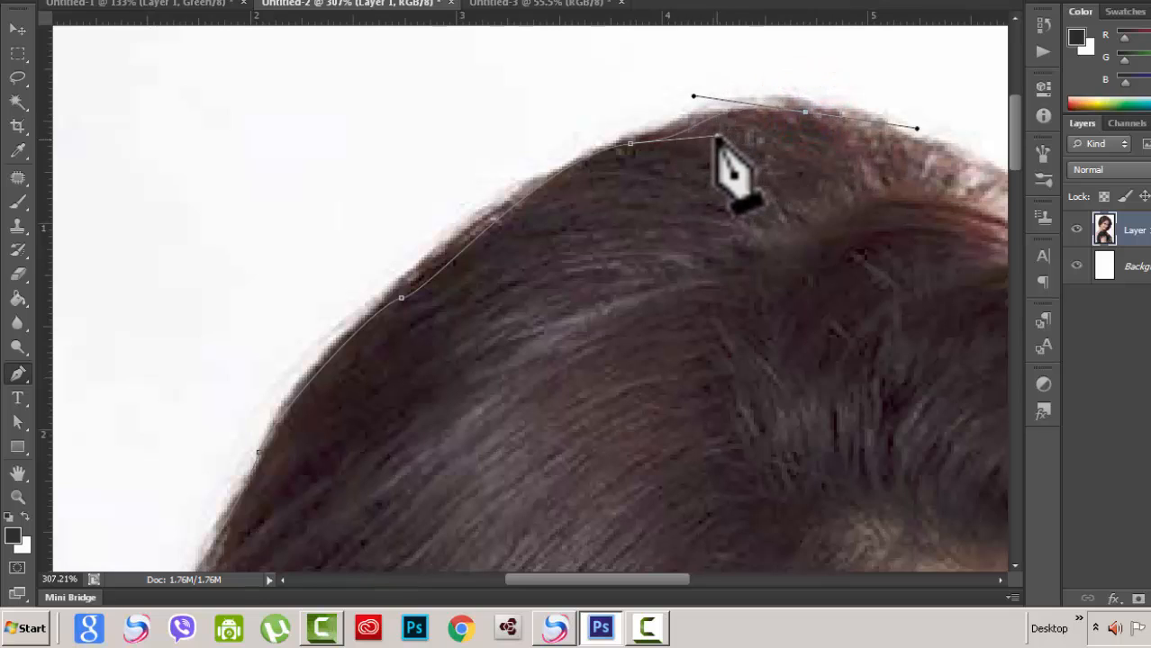
{"action": "left_click", "coordinate": [718, 135]}
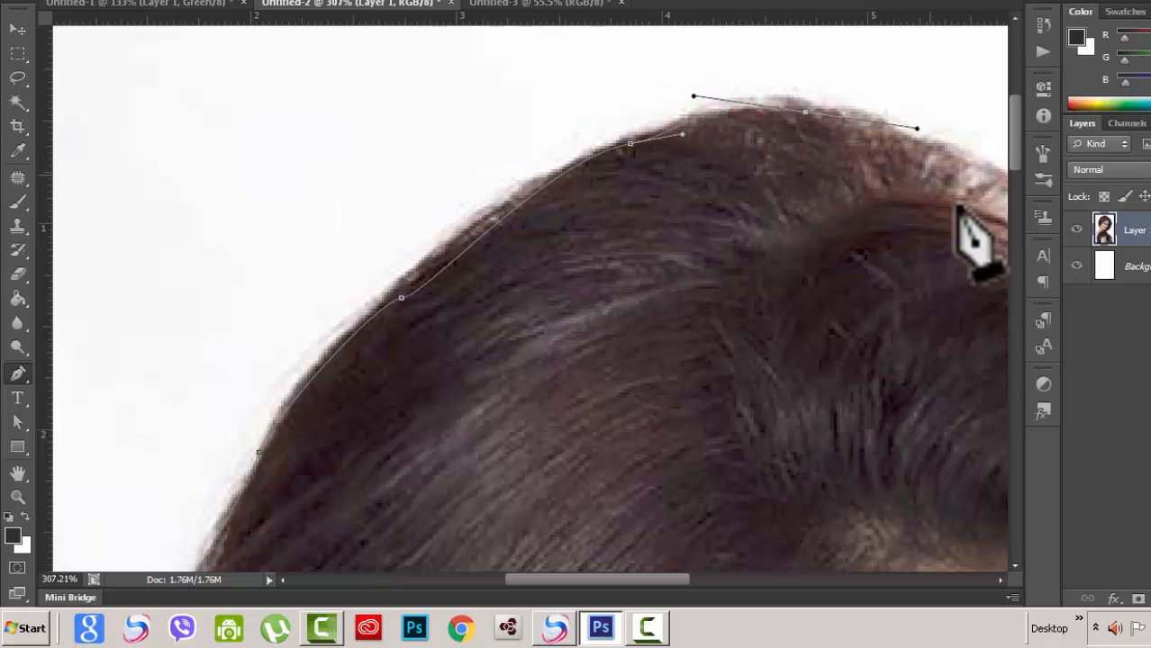
- Shorten the direction handle at the lower tip of the hair below the cheek and try reshaping the curve from the anchor above
{"action": "left_click_drag", "start_coordinate": [586, 580], "coordinate": [623, 580]}
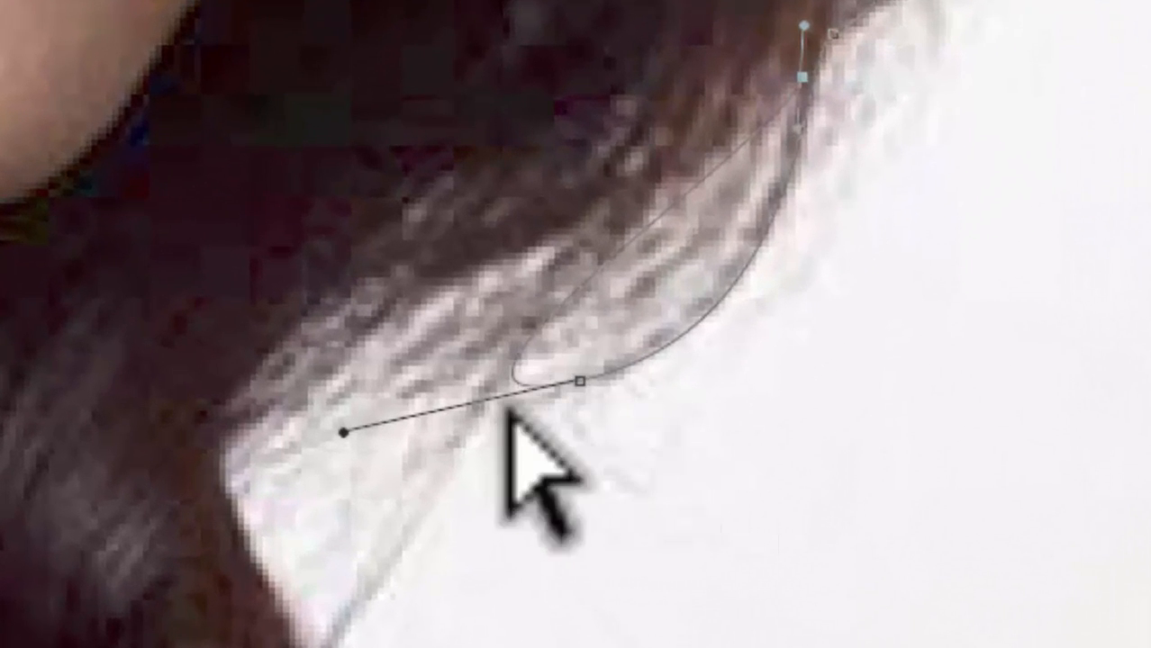
{"action": "left_click_drag", "start_coordinate": [342, 424], "coordinate": [450, 399]}
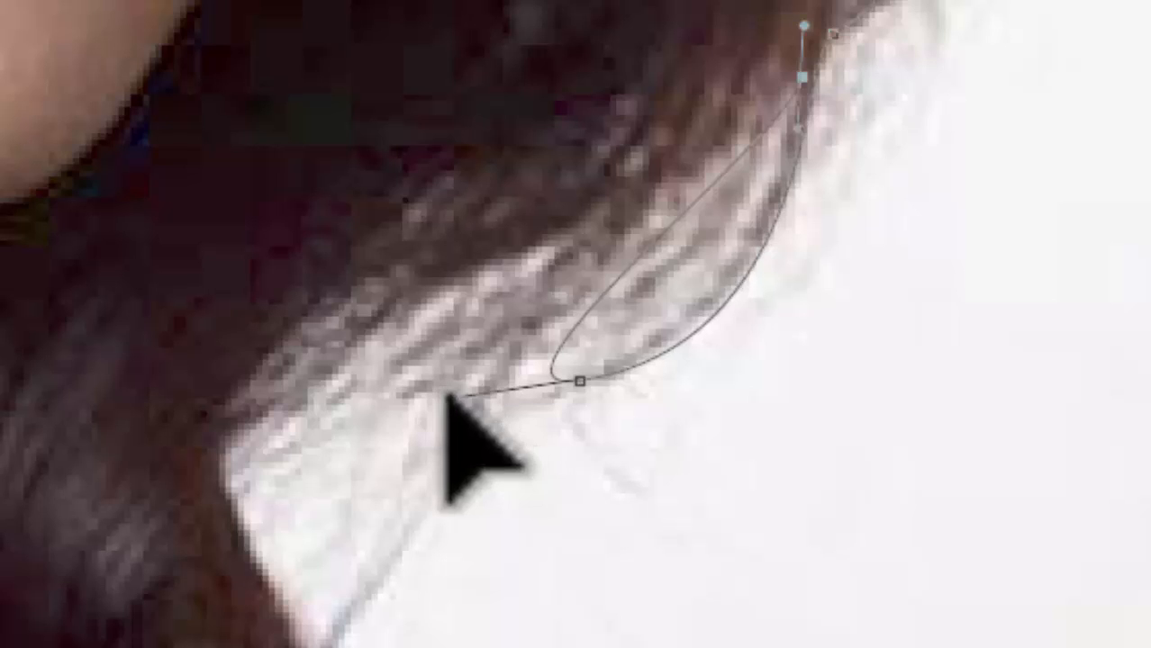
{"action": "left_click", "coordinate": [804, 22]}
{"action": "left_click_drag", "start_coordinate": [796, 129], "coordinate": [761, 309]}
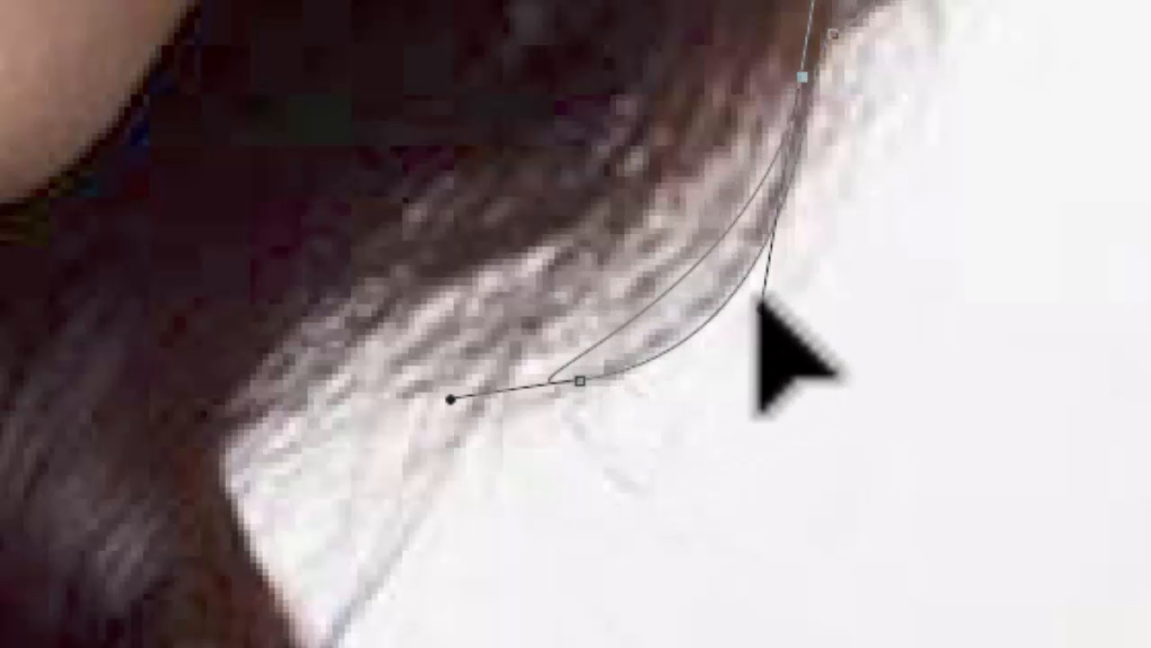
{"action": "left_click", "coordinate": [1018, 324], "text": "ctrl"}
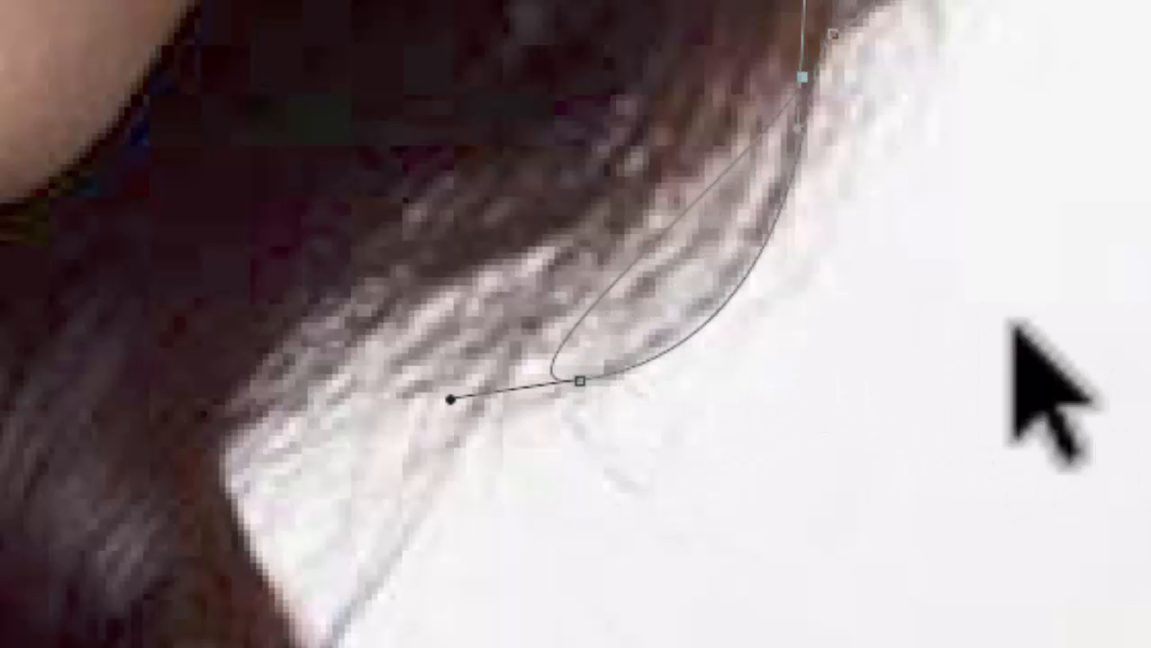
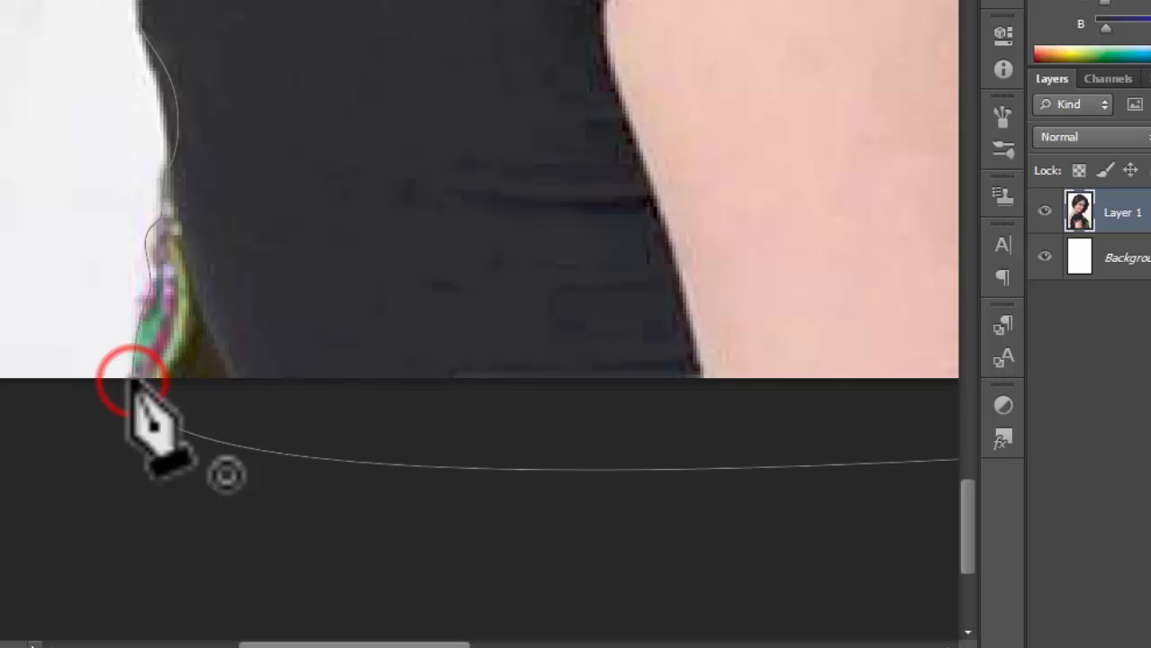
- Close the path at its starting anchor by the blouse's lower corner, with the last segment running below the photo
{"action": "left_click_drag", "start_coordinate": [444, 570], "coordinate": [473, 562]}
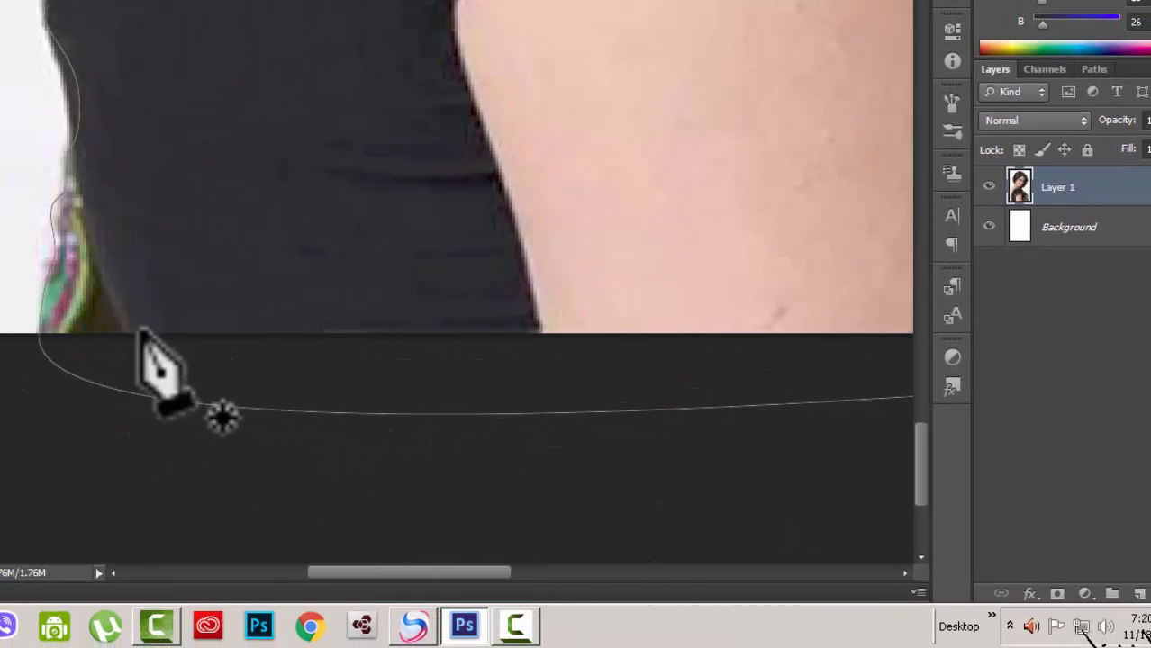
{"action": "scroll", "coordinate": [656, 456], "scroll_direction": "down", "scroll_amount": 3}
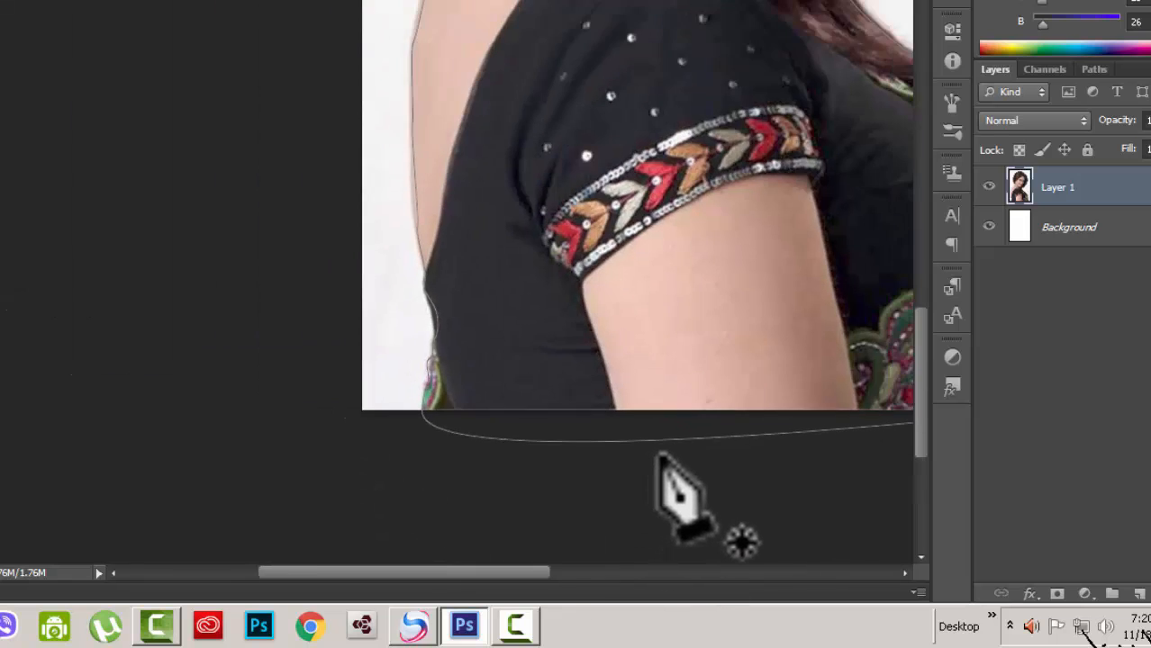
{"action": "scroll", "coordinate": [660, 457], "scroll_direction": "down", "scroll_amount": 4}
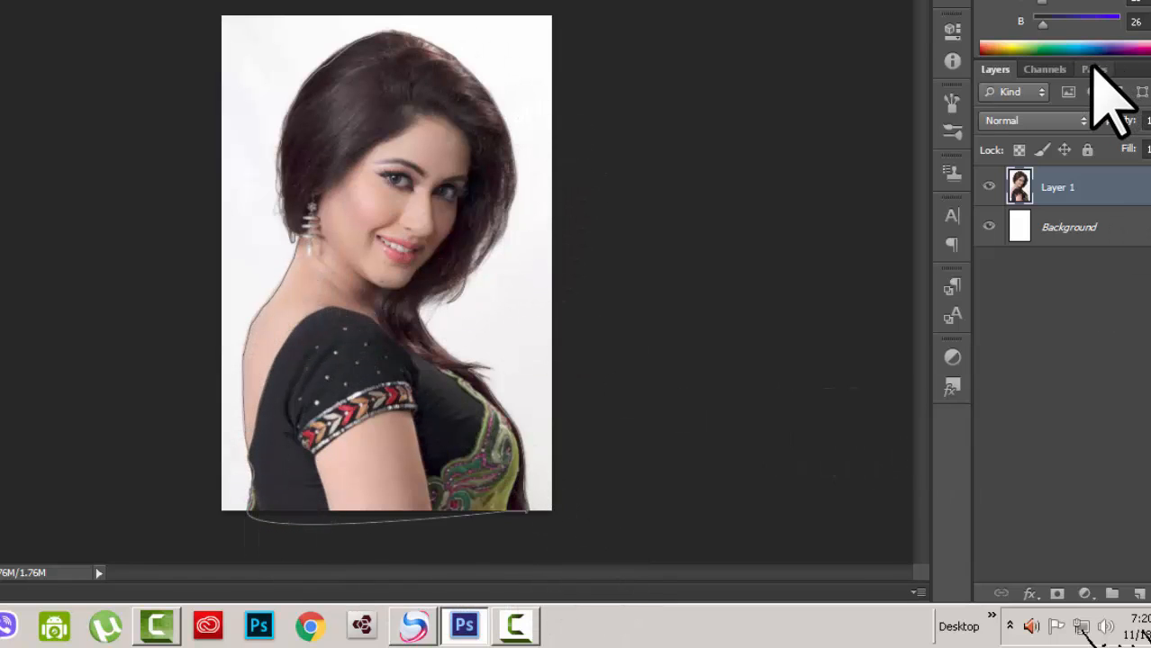
- Open the path list, deselect the work path to hide the outline, and select it again
{"action": "left_click", "coordinate": [1095, 70]}
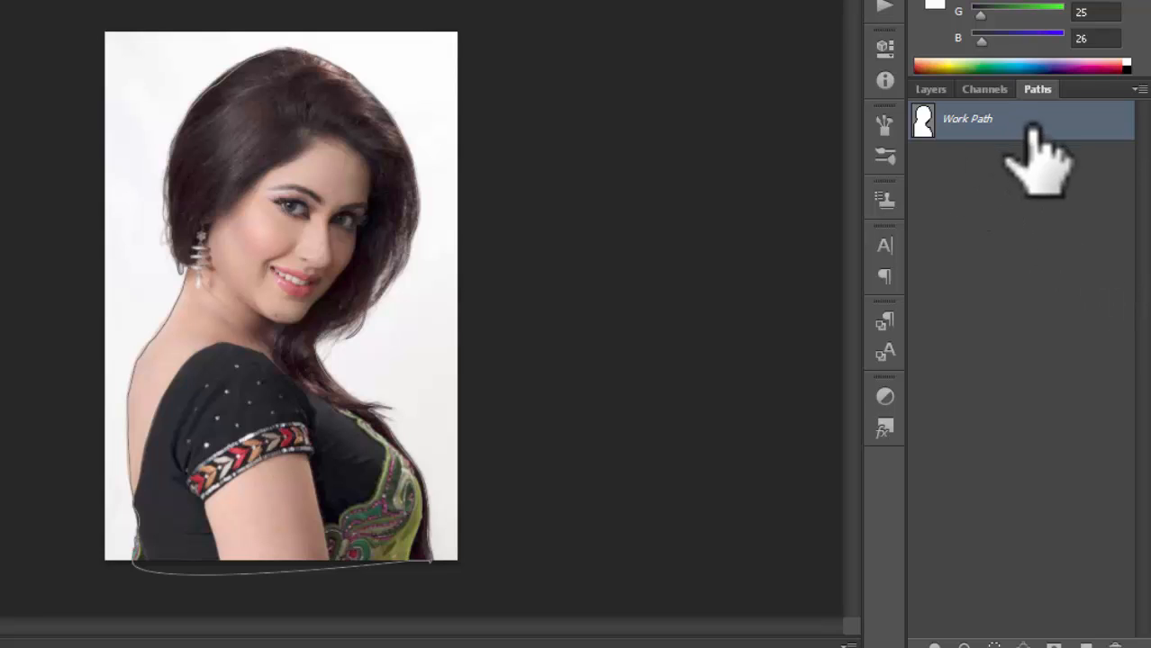
{"action": "left_click", "coordinate": [1106, 298]}
{"action": "key", "text": "ctrl+plus"}
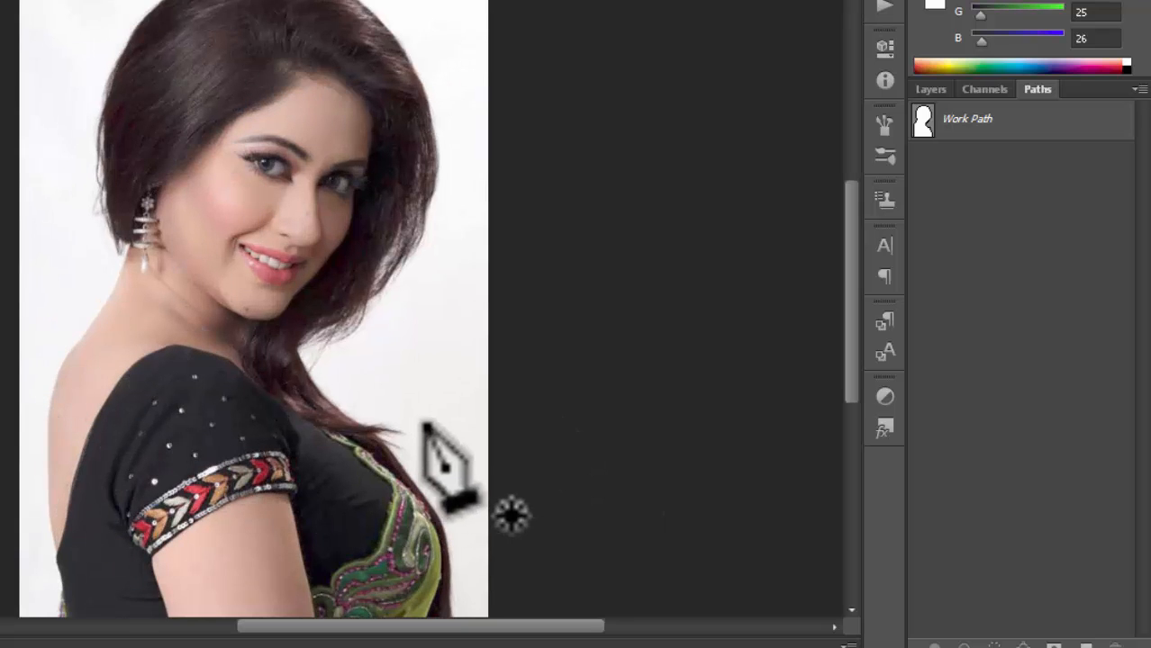
{"action": "key", "text": "ctrl+0"}
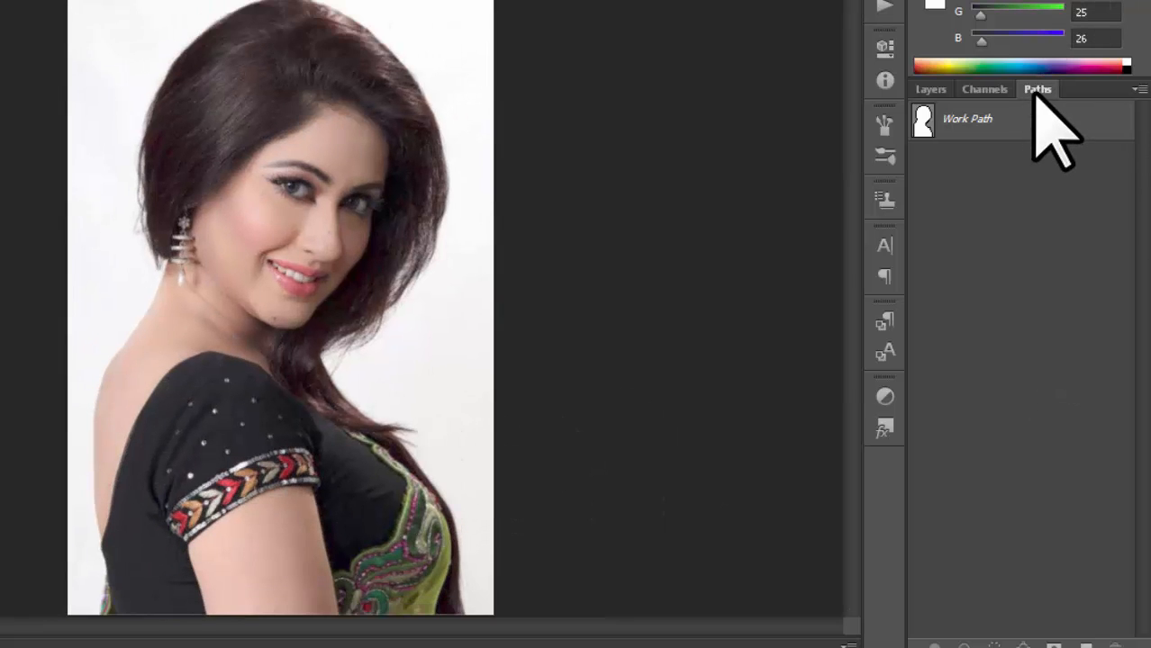
{"action": "left_click", "coordinate": [986, 122]}
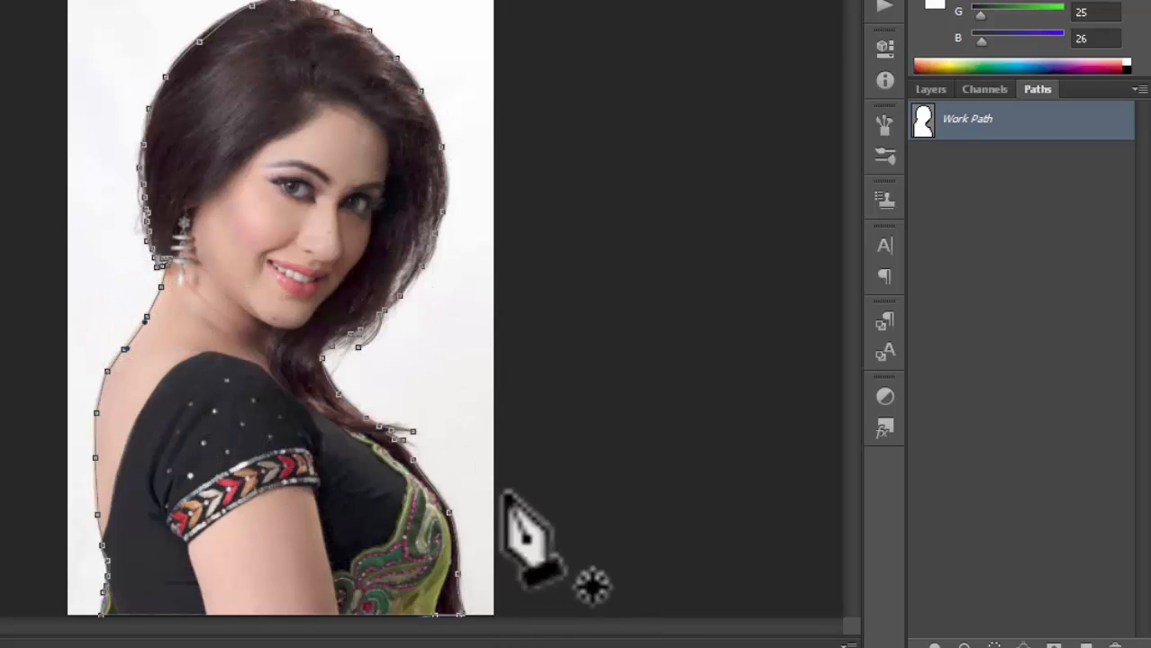
- Refine the outline along the upper back of the head by adjusting the anchors and direction handles near the crown
{"action": "key", "text": "ctrl+minus"}
{"action": "key", "text": "ctrl+plus"}
{"action": "key", "text": "ctrl+minus"}
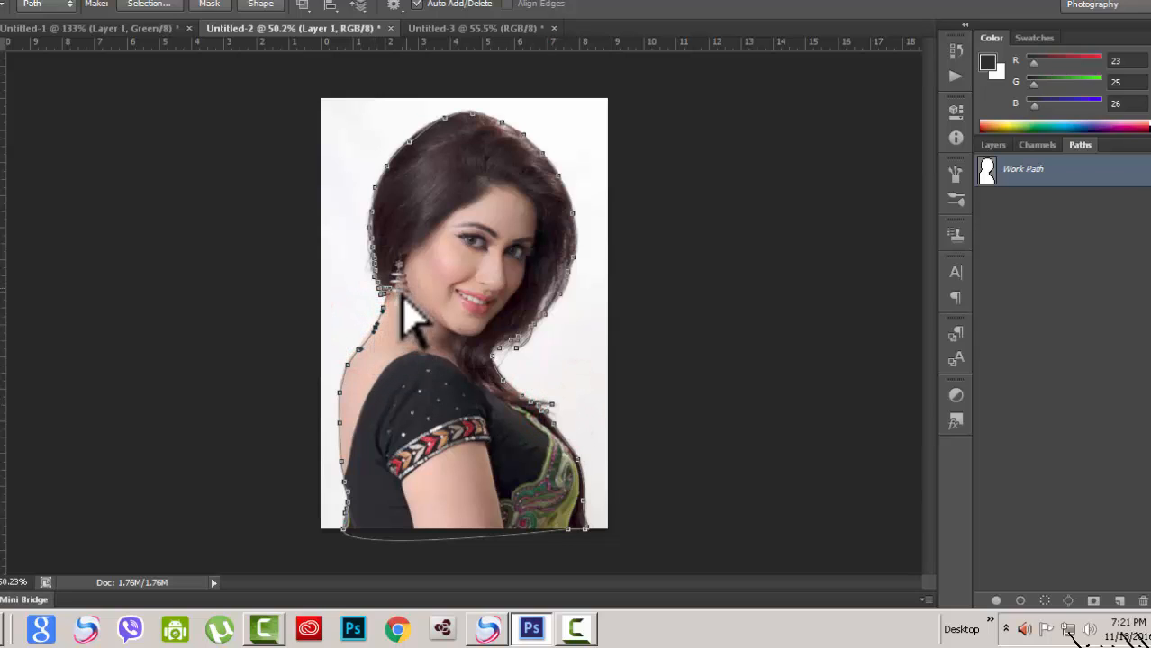
{"action": "key", "text": "ctrl+plus"}
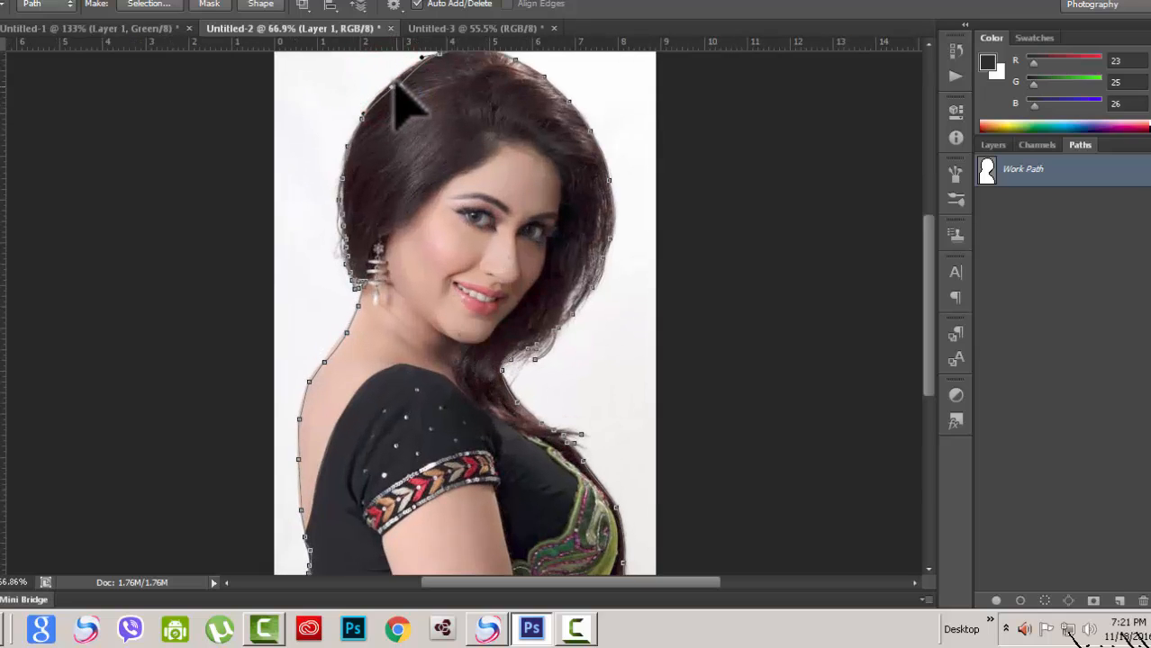
{"action": "left_click_drag", "start_coordinate": [925, 365], "coordinate": [925, 327]}
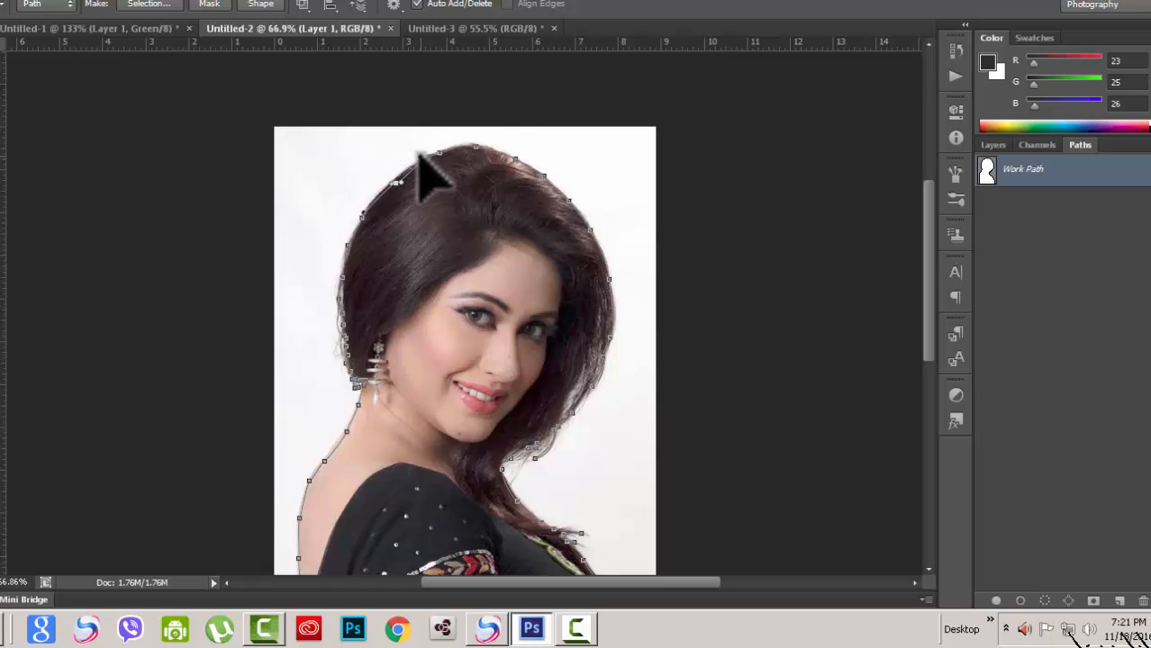
{"action": "left_click", "coordinate": [419, 155], "text": "ctrl"}
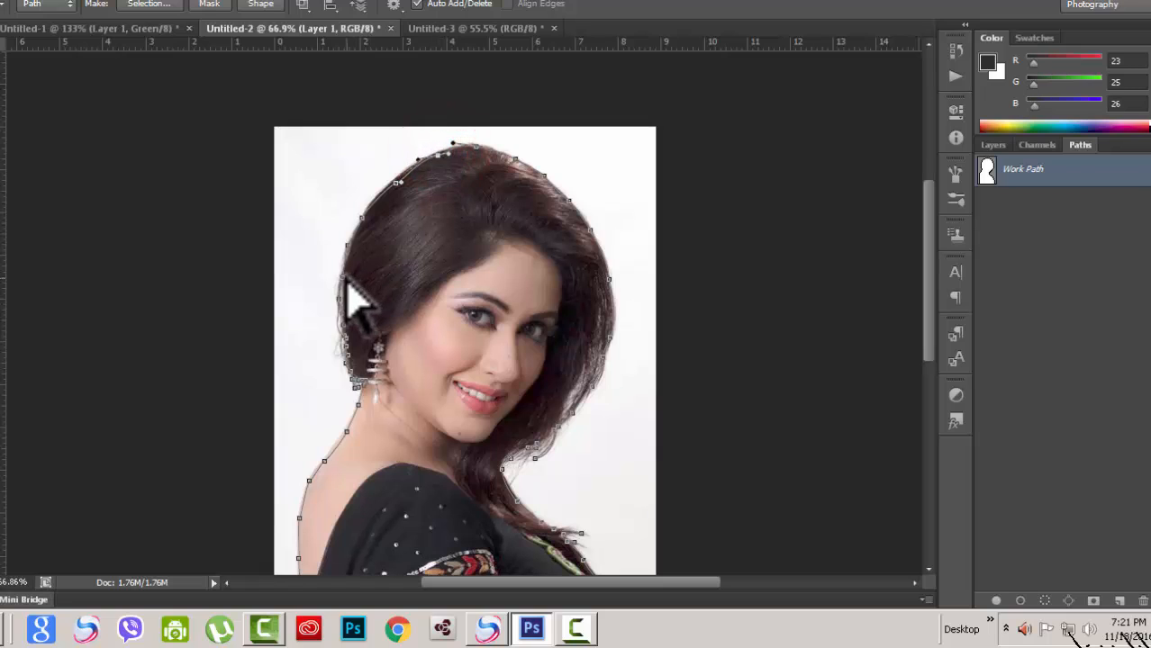
{"action": "key", "text": "ctrl+minus"}
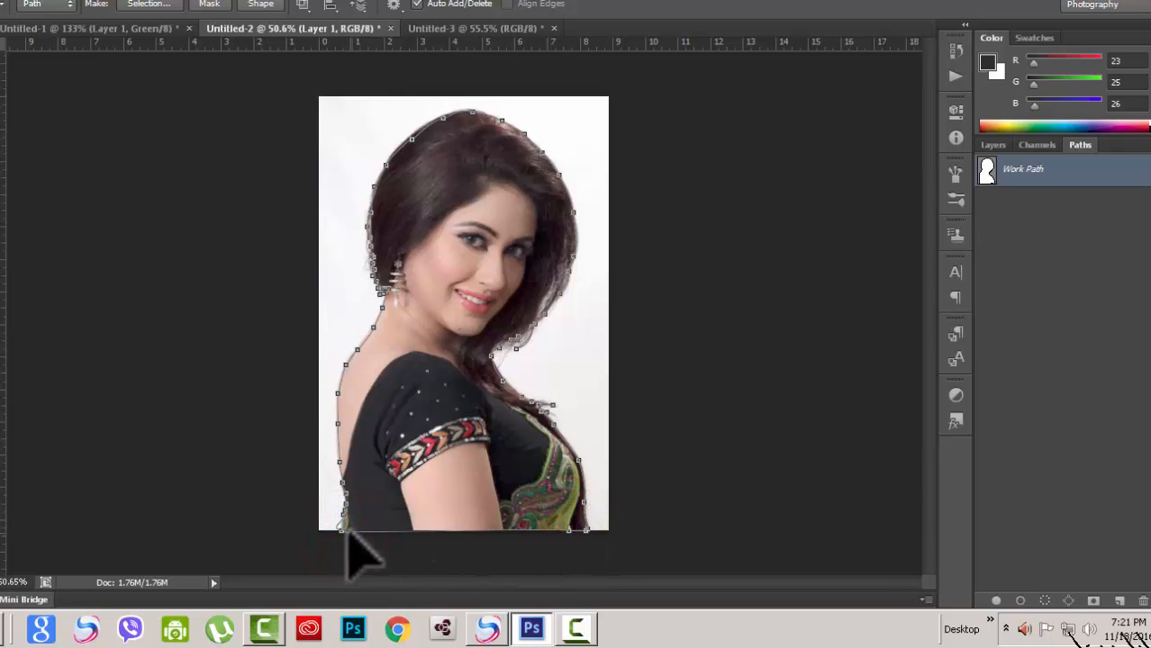
- Adjust the path's closing segment so it runs straight along the photo's bottom edge below the blouse and arm
{"action": "scroll", "coordinate": [416, 494], "scroll_direction": "up", "scroll_amount": 5}
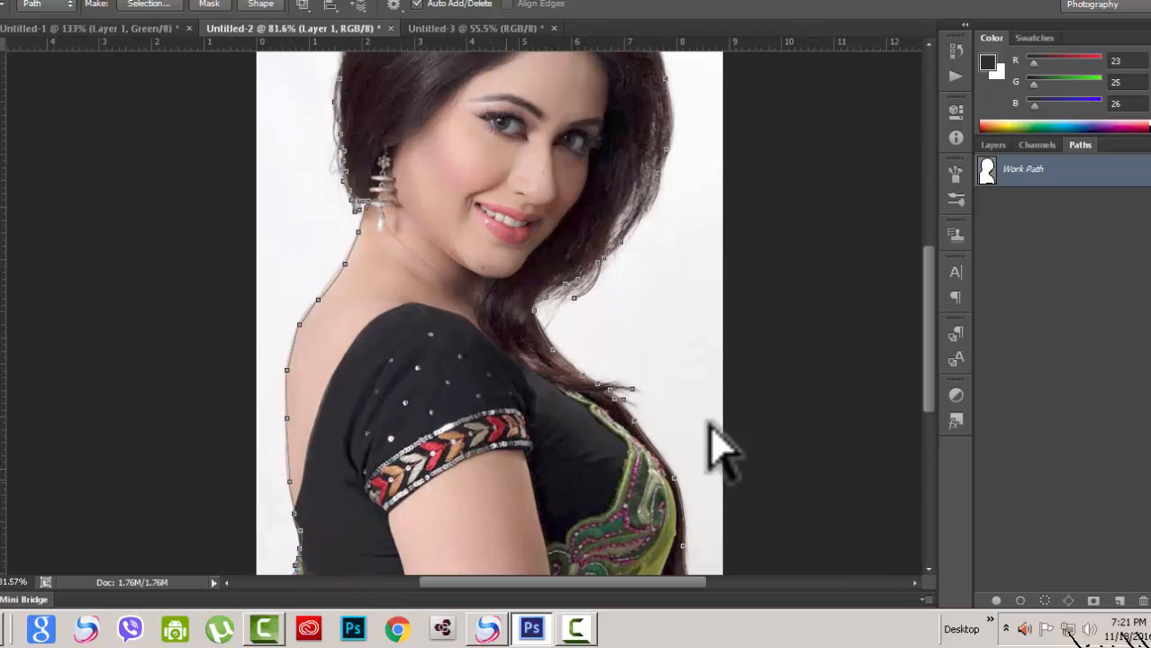
{"action": "left_click_drag", "start_coordinate": [931, 391], "coordinate": [822, 455]}
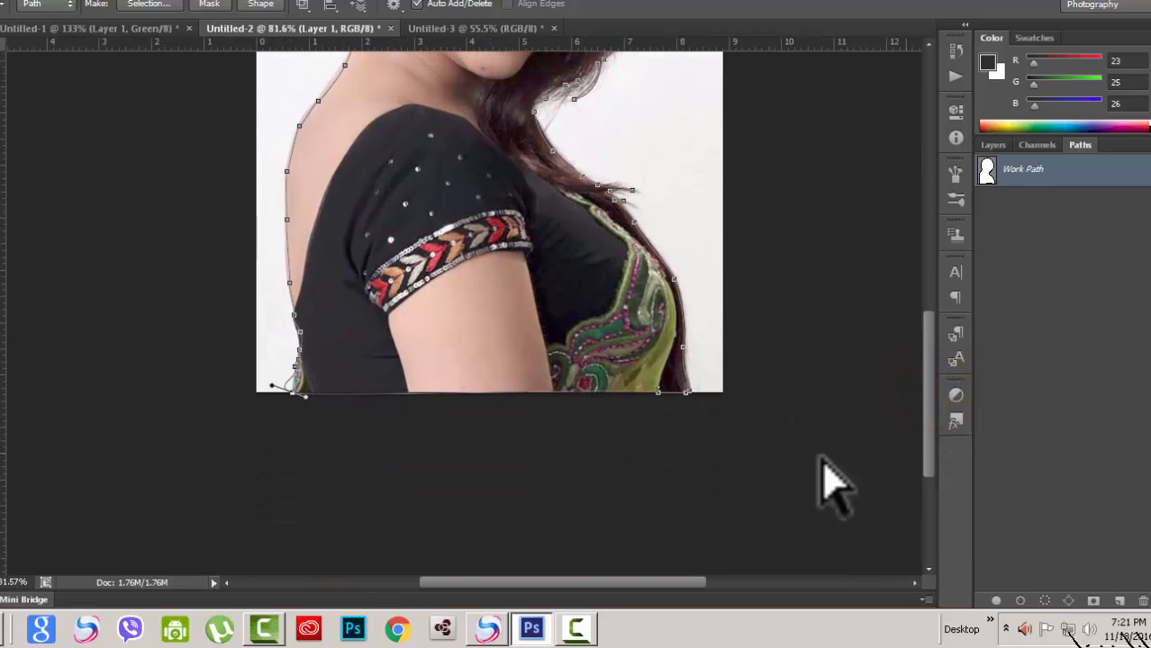
{"action": "left_click_drag", "start_coordinate": [474, 394], "coordinate": [475, 420]}
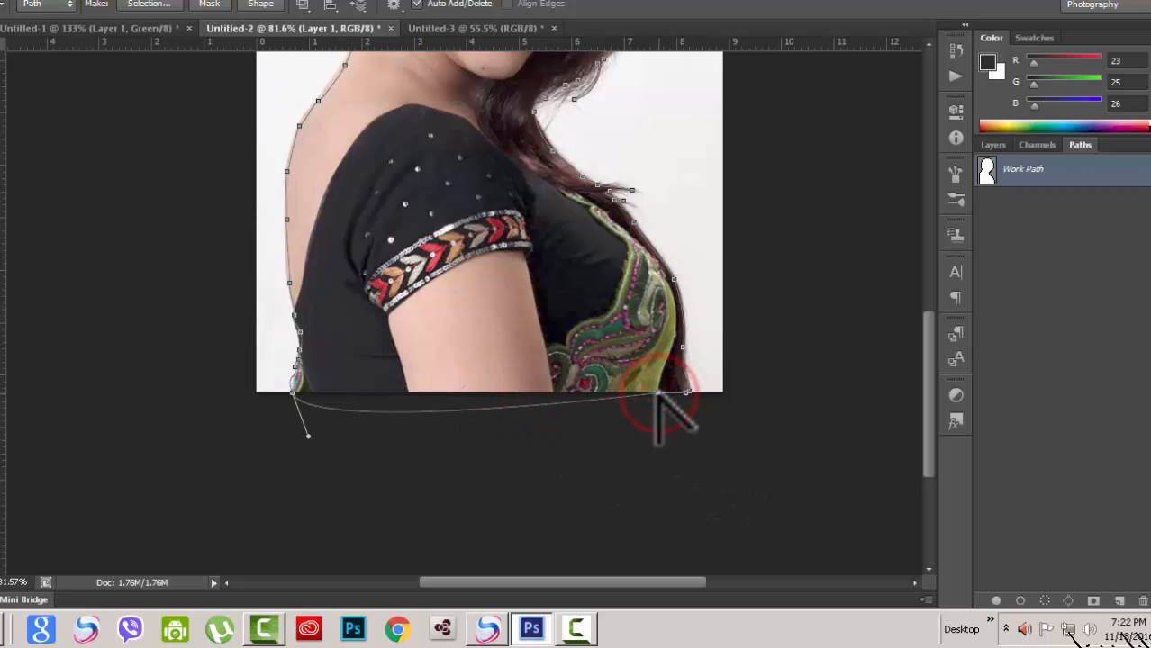
{"action": "left_click", "coordinate": [657, 393], "text": "ctrl"}
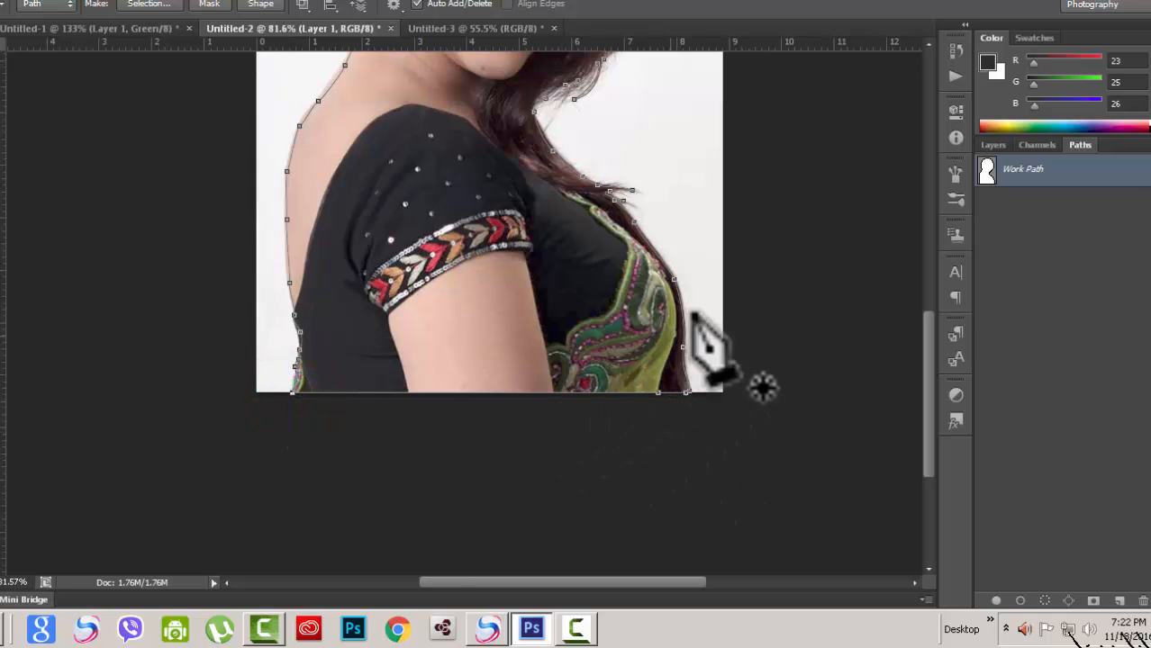
- Convert the woman's outline to a new anti-aliased selection with a 0.5-pixel feather radius and mask Layer 1 with it
{"action": "scroll", "coordinate": [707, 293], "scroll_direction": "up", "scroll_amount": 4}
{"action": "scroll", "coordinate": [721, 274], "scroll_direction": "down", "scroll_amount": 8}
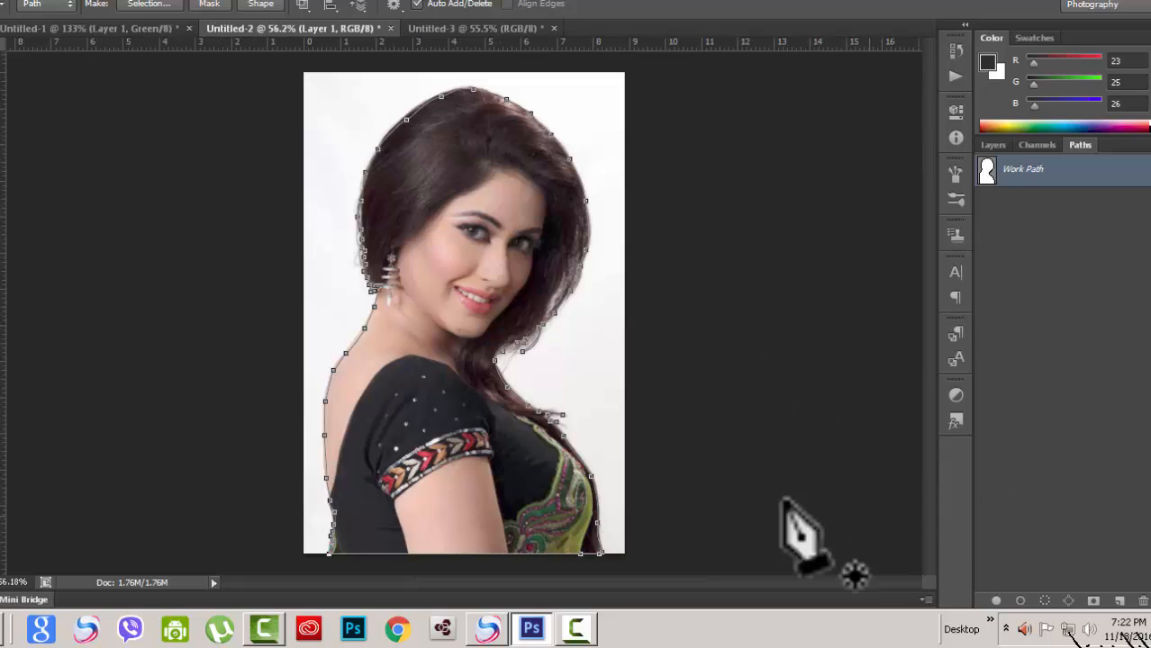
{"action": "scroll", "coordinate": [633, 440], "scroll_direction": "up", "scroll_amount": 3}
{"action": "scroll", "coordinate": [633, 441], "scroll_direction": "up", "scroll_amount": 1}
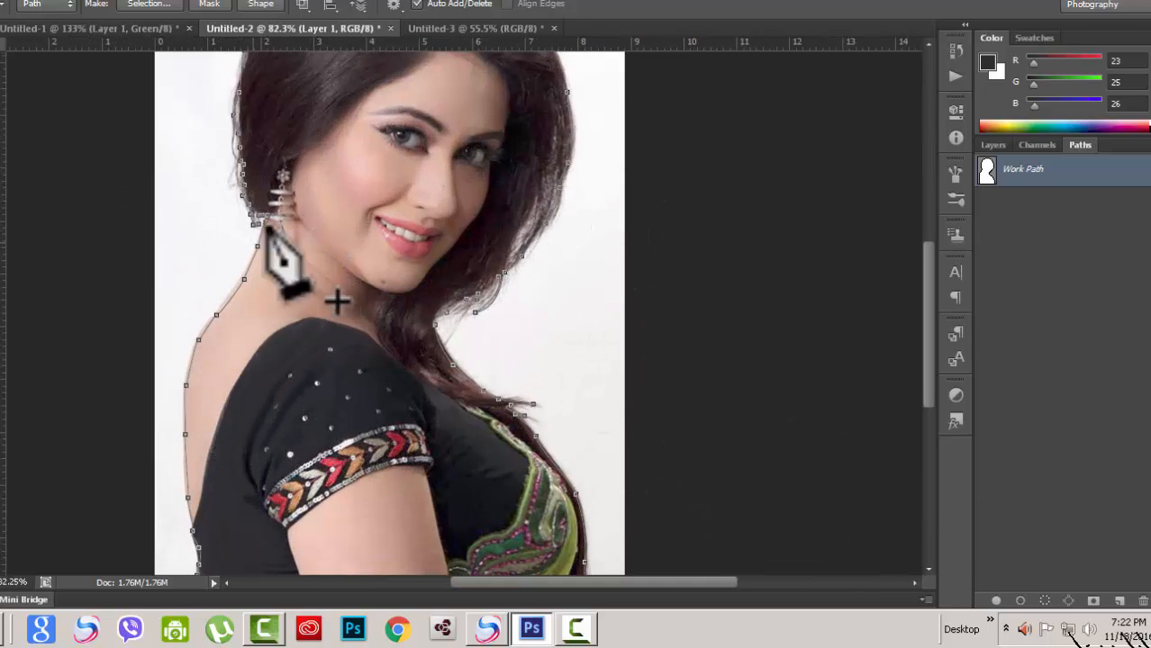
{"action": "scroll", "coordinate": [380, 434], "scroll_direction": "down", "scroll_amount": 3}
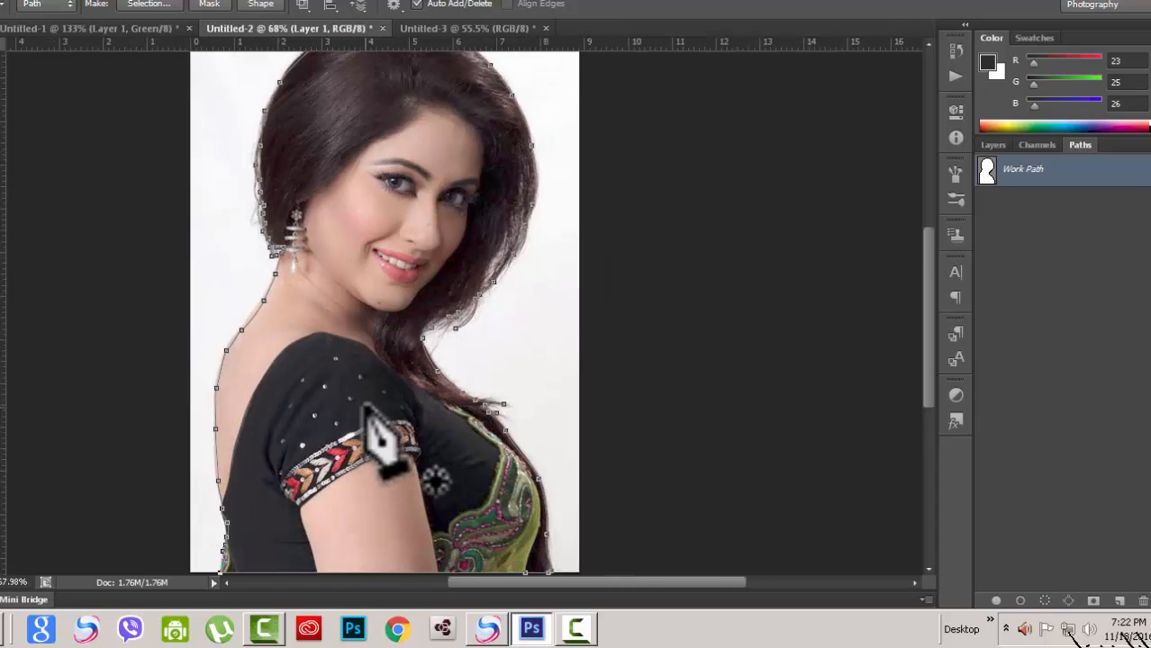
{"action": "scroll", "coordinate": [381, 434], "scroll_direction": "down", "scroll_amount": 1}
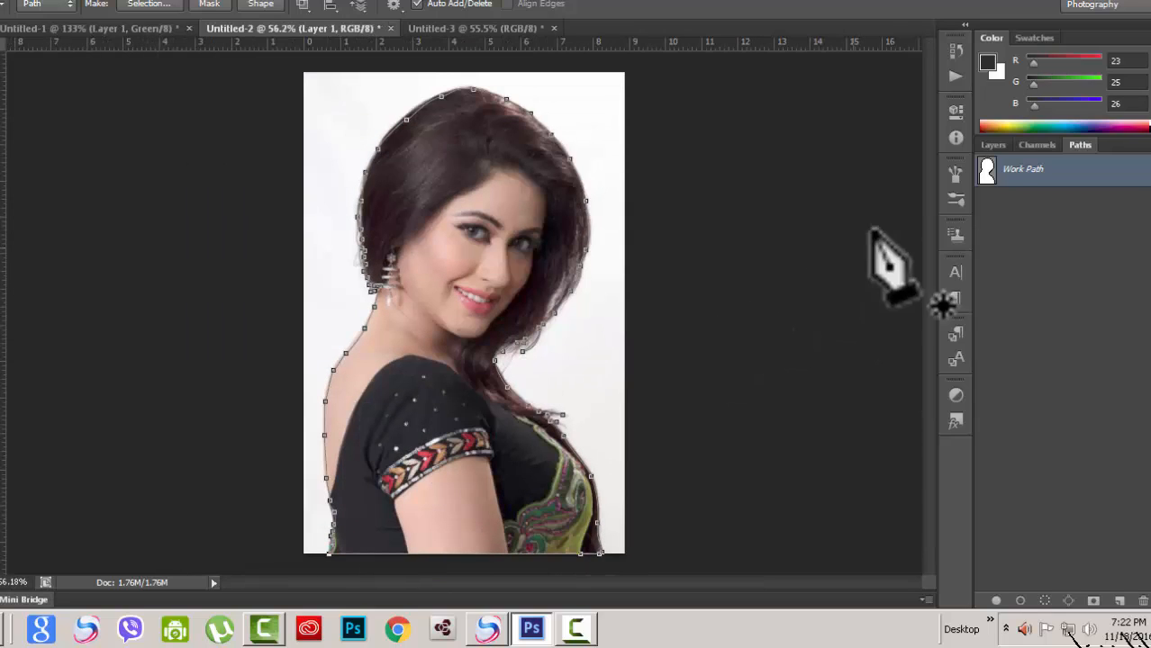
{"action": "left_click", "coordinate": [992, 144]}
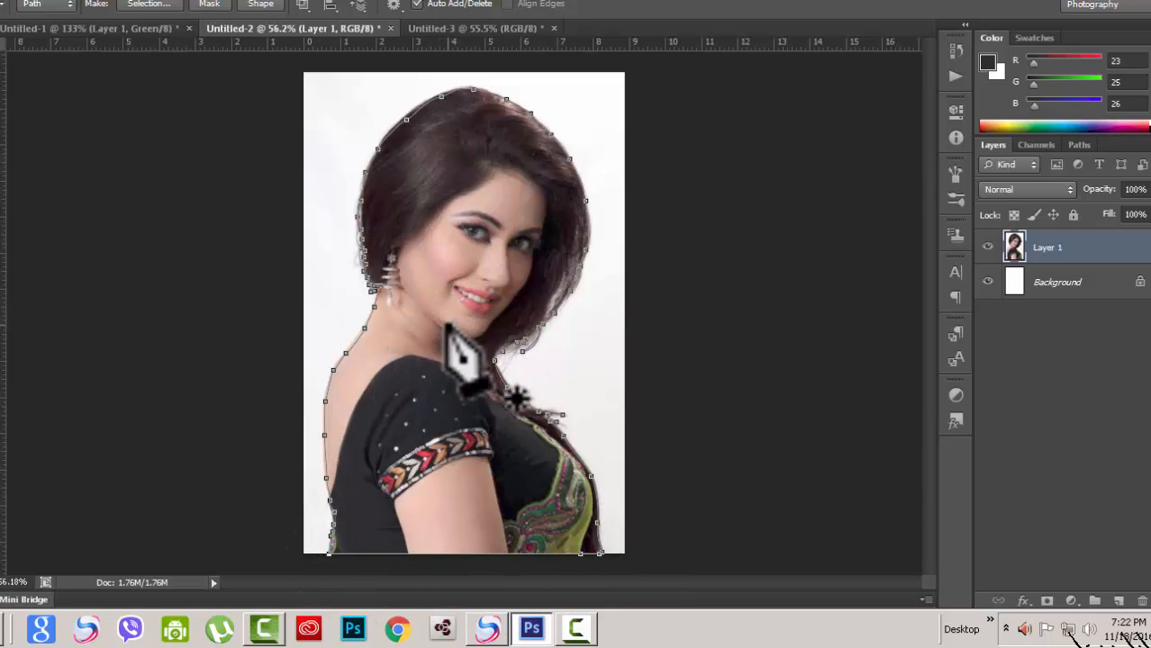
{"action": "right_click", "coordinate": [441, 310]}
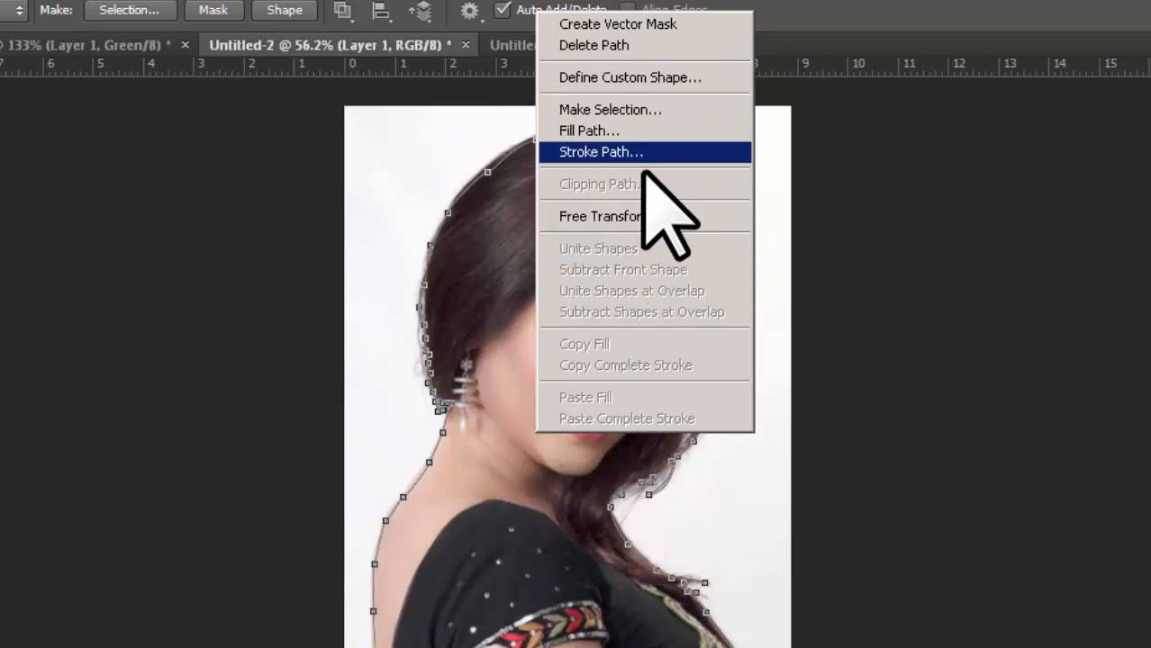
{"action": "left_click", "coordinate": [636, 111]}
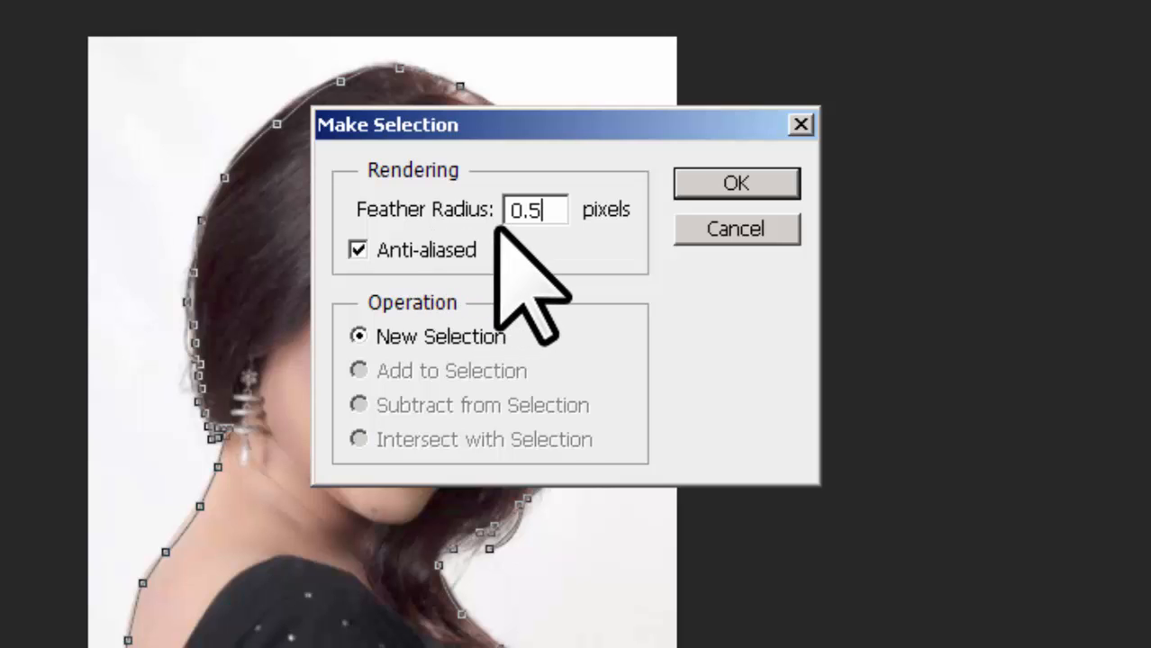
{"action": "left_click", "coordinate": [730, 183]}
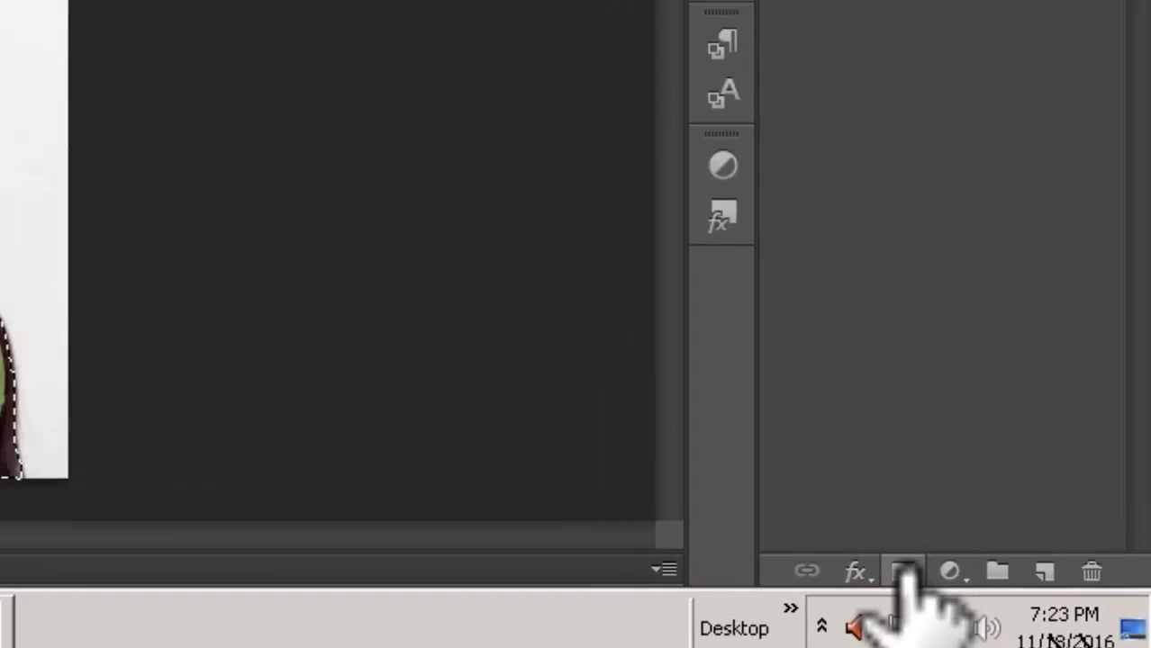
{"action": "left_click", "coordinate": [851, 537]}
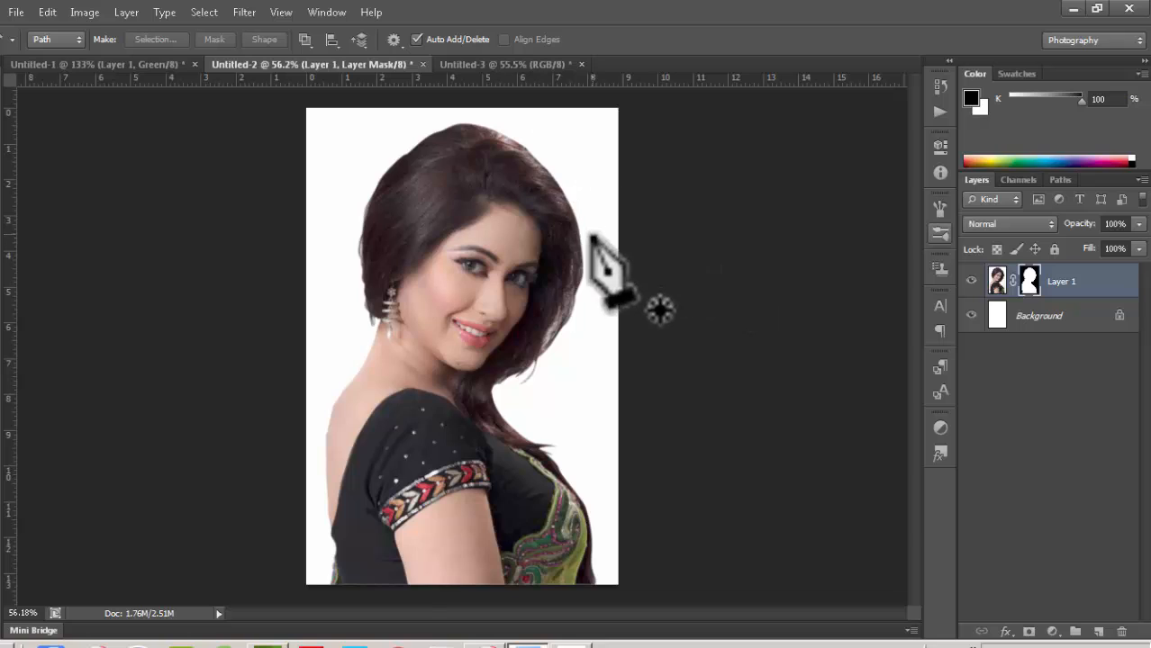
- Delete the white Background layer beneath the masked portrait
{"action": "left_click", "coordinate": [1076, 317]}
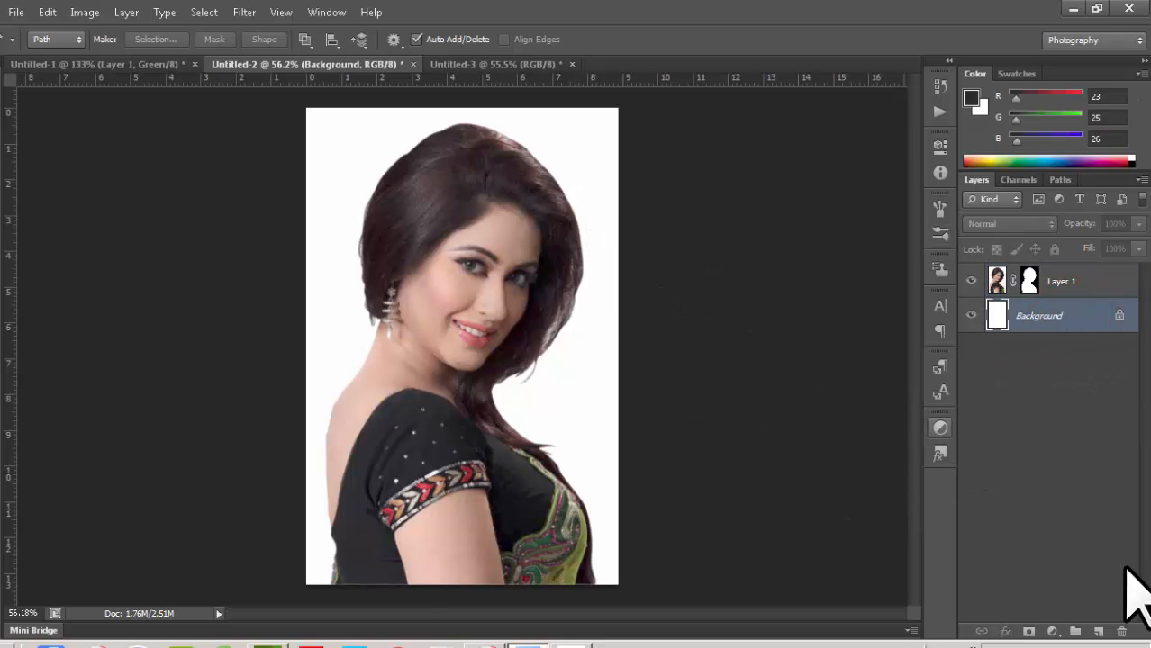
{"action": "left_click", "coordinate": [1122, 632]}
{"action": "left_click", "coordinate": [541, 247]}
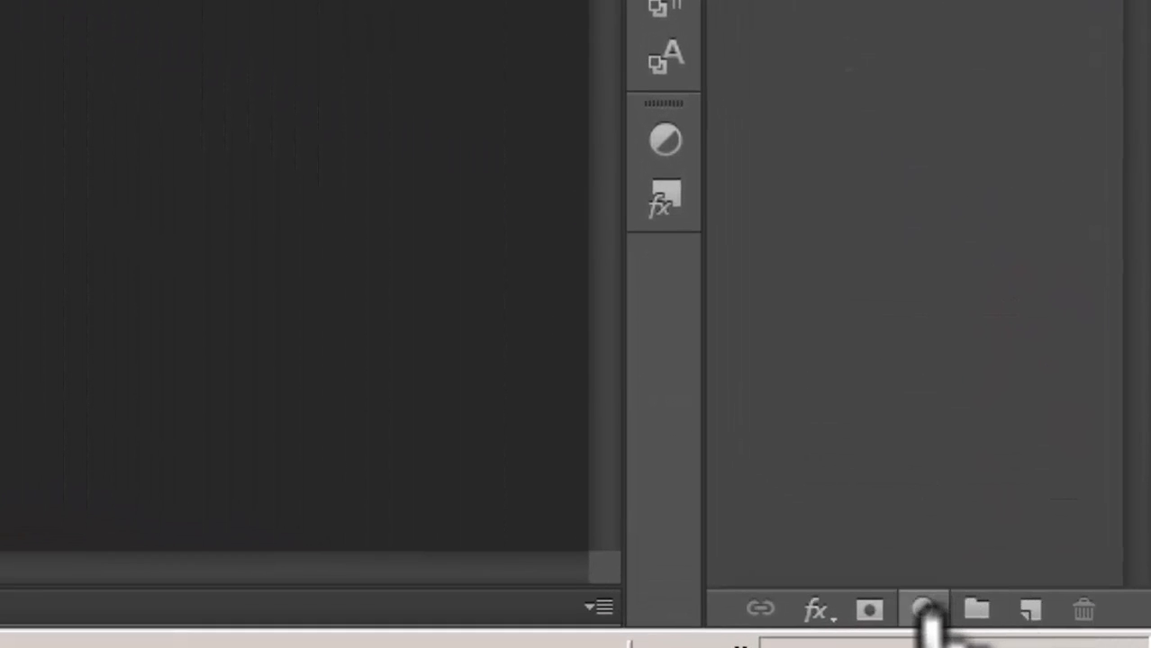
- Add a Solid Color fill layer in light blue, 88d5fb
{"action": "left_click", "coordinate": [925, 613]}
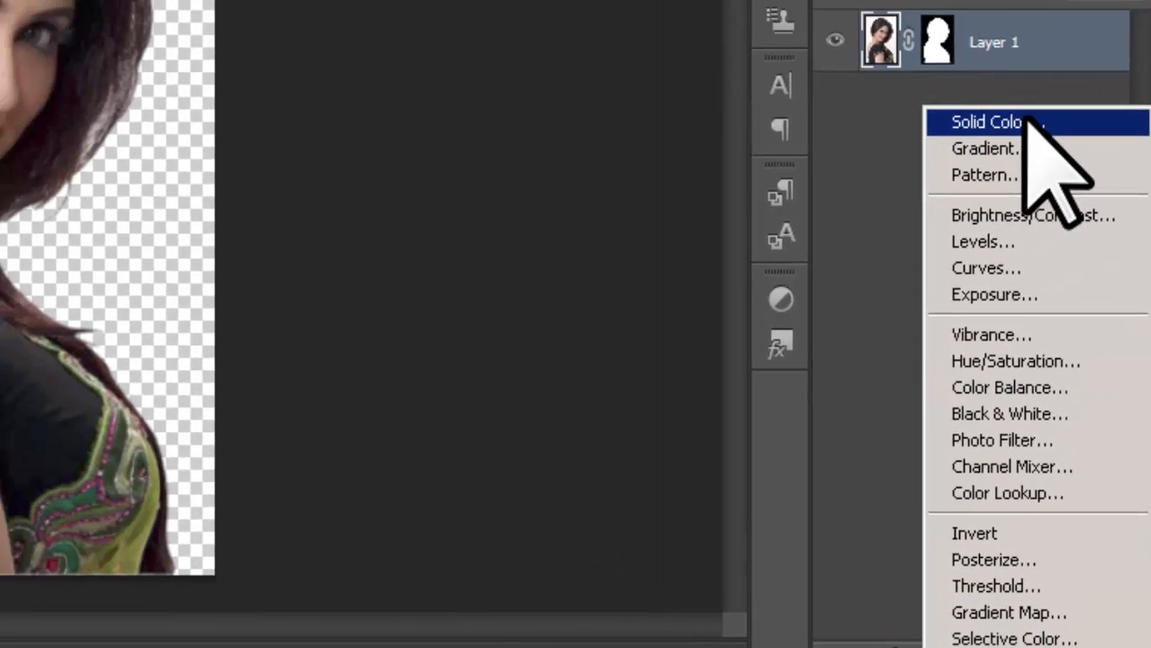
{"action": "left_click", "coordinate": [1023, 91]}
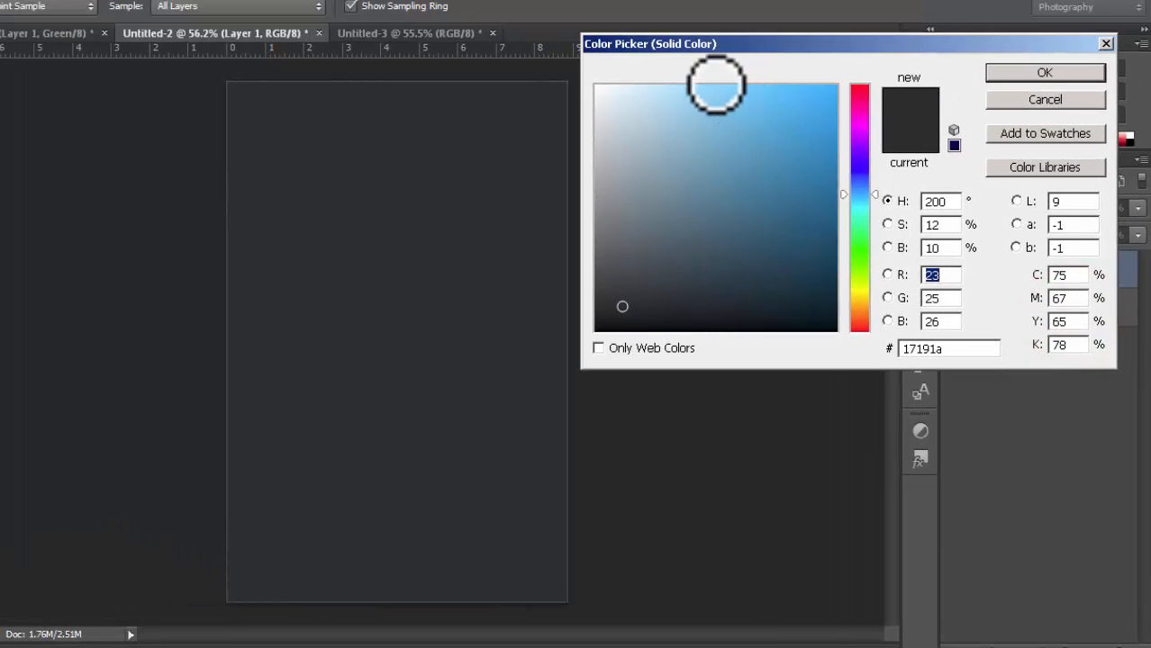
{"action": "left_click", "coordinate": [705, 87]}
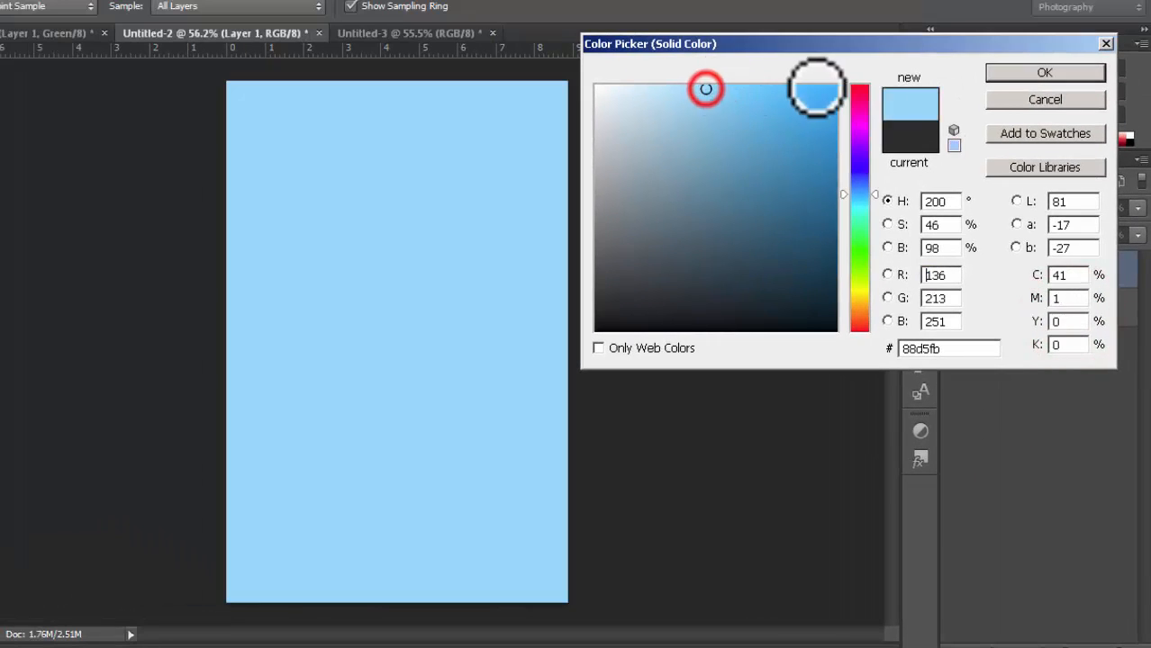
{"action": "left_click", "coordinate": [1018, 72]}
- Move the masked portrait layer above the blue fill layer, leaving its layer style options unchanged
{"action": "left_click", "coordinate": [1096, 311]}
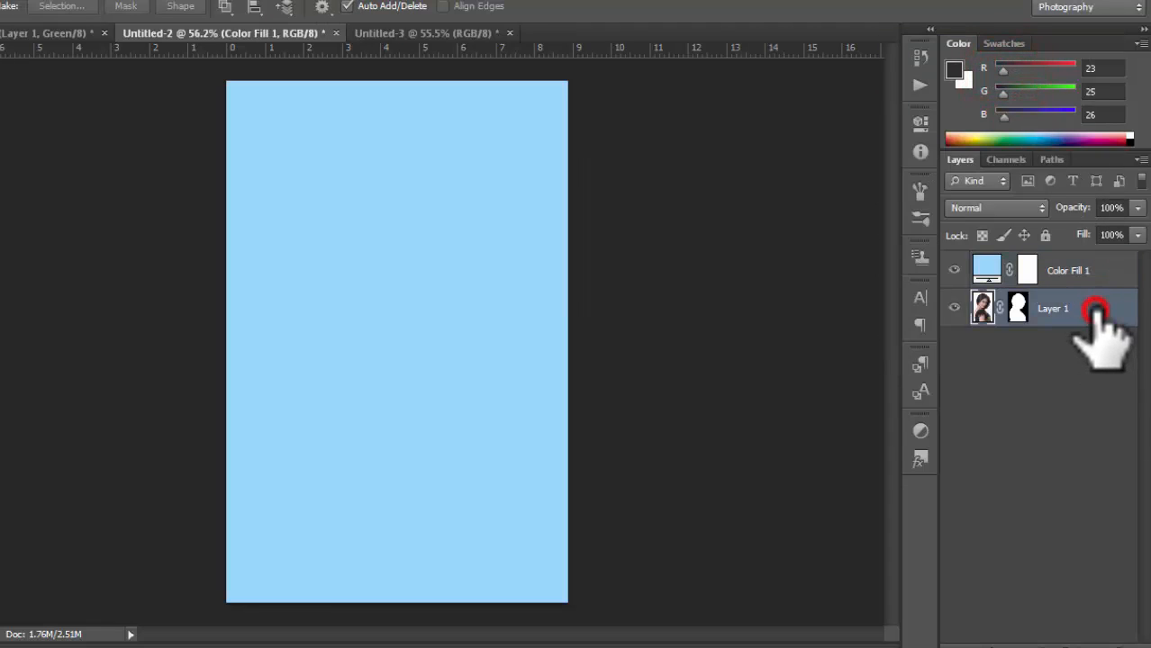
{"action": "double_click", "coordinate": [1097, 282]}
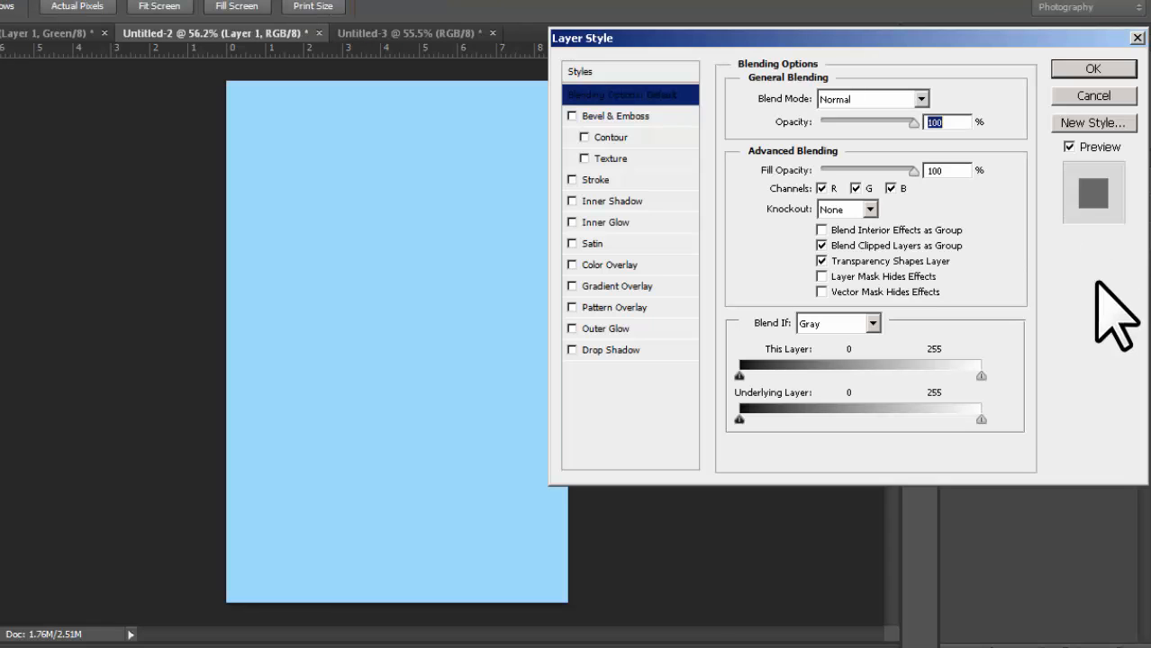
{"action": "left_click", "coordinate": [1092, 96]}
{"action": "left_click_drag", "start_coordinate": [1078, 317], "coordinate": [1081, 261]}
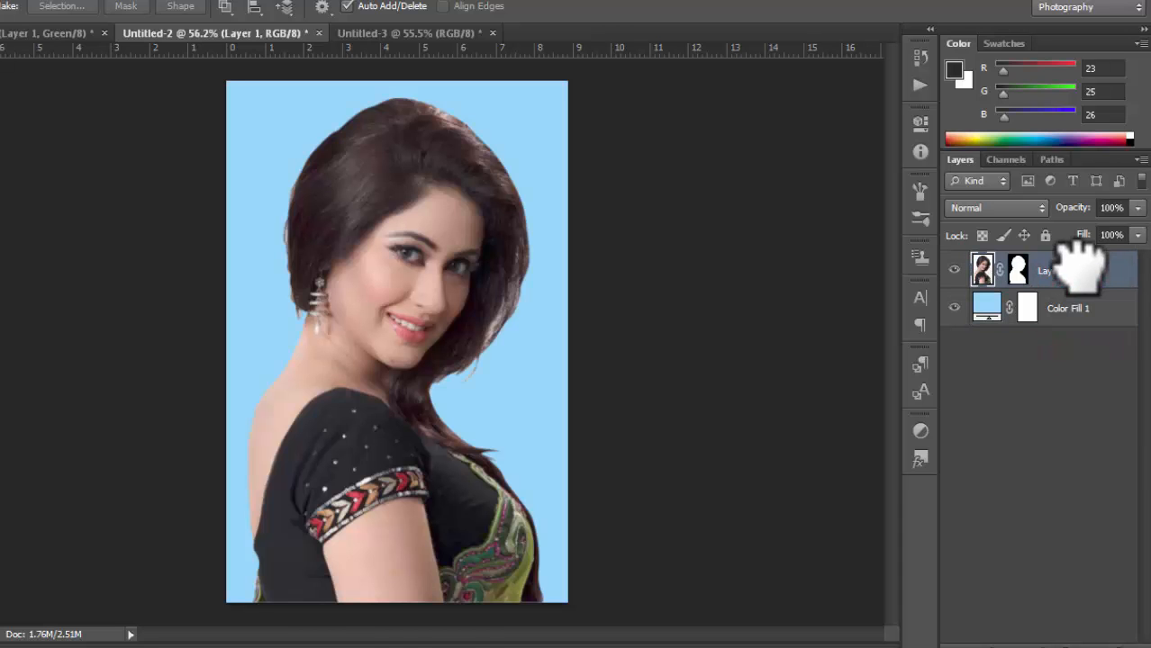
- Examine the cutout's edges against the blue background around the hair, earring, shoulder and blouse
{"action": "scroll", "coordinate": [617, 514], "scroll_direction": "up", "scroll_amount": 3}
{"action": "scroll", "coordinate": [630, 508], "scroll_direction": "down", "scroll_amount": 1}
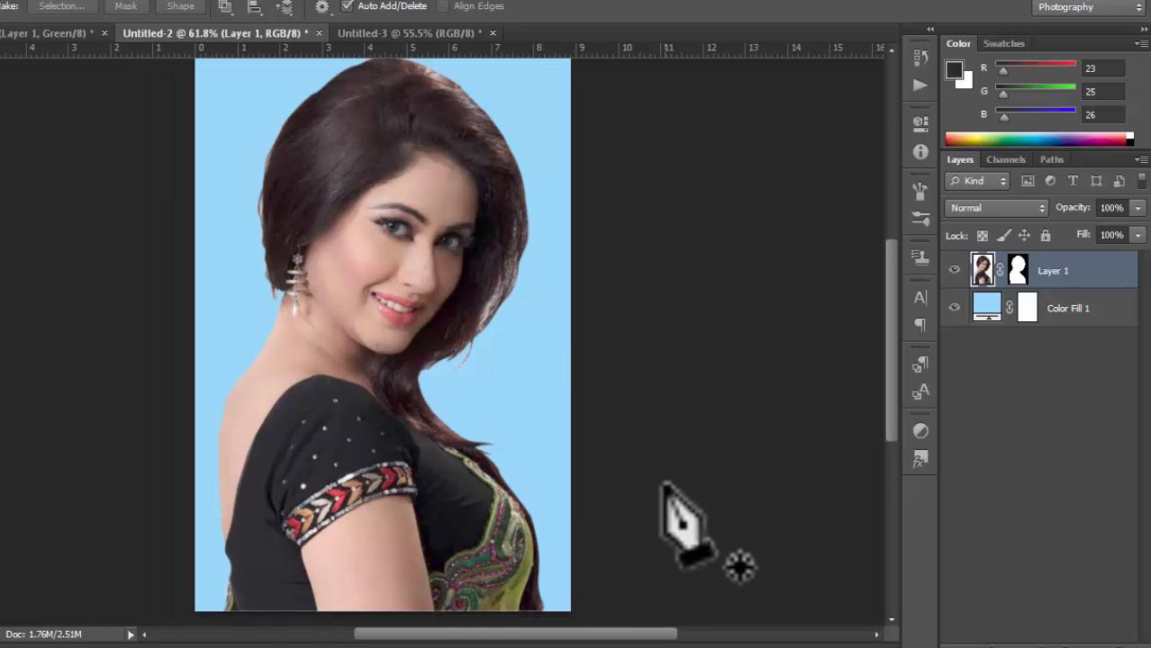
{"action": "scroll", "coordinate": [657, 383], "scroll_direction": "up", "scroll_amount": 4}
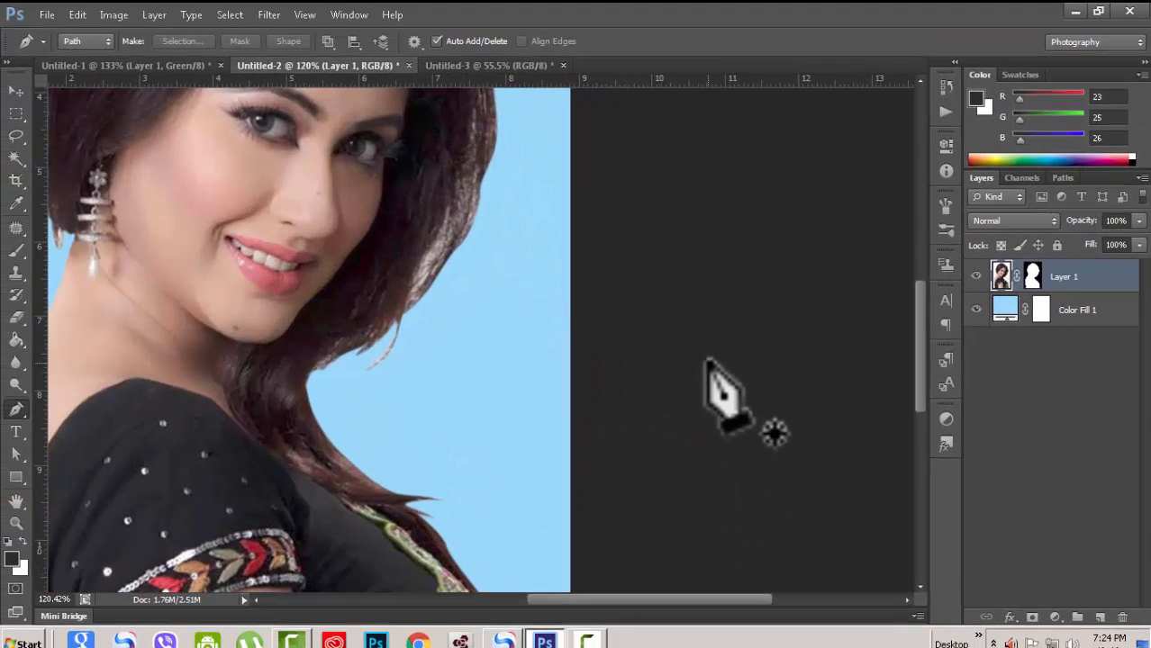
{"action": "scroll", "coordinate": [707, 362], "scroll_direction": "down", "scroll_amount": 3}
{"action": "left_click", "coordinate": [1116, 310]}
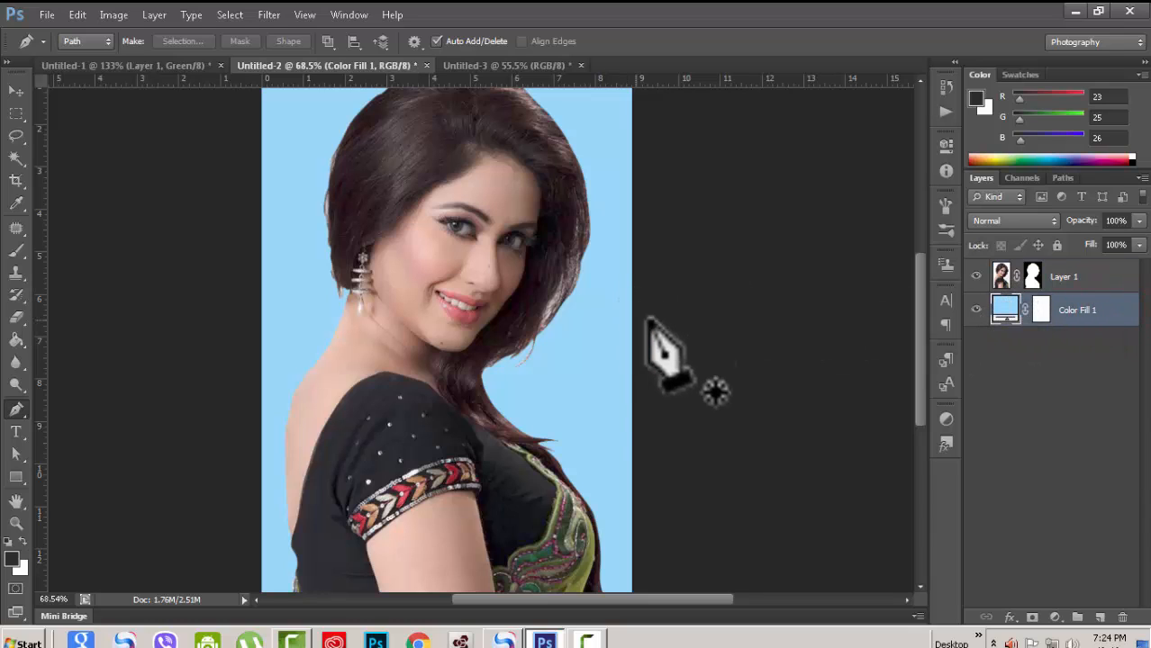
{"action": "scroll", "coordinate": [681, 334], "scroll_direction": "up", "scroll_amount": 2}
{"action": "scroll", "coordinate": [707, 367], "scroll_direction": "up", "scroll_amount": 1}
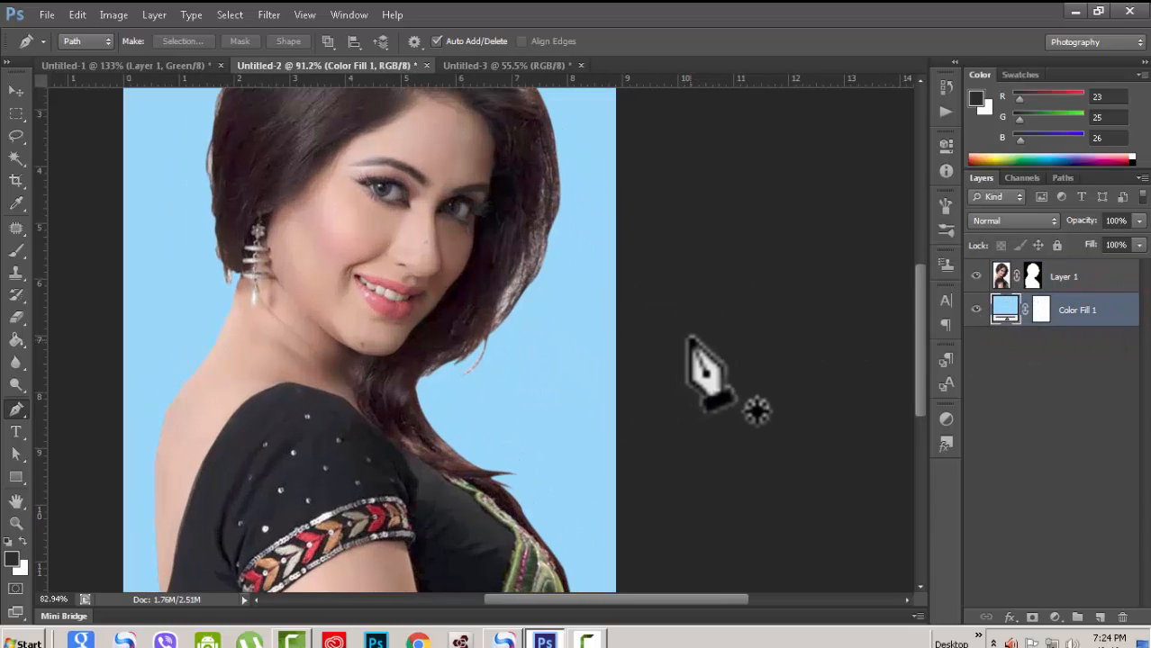
{"action": "scroll", "coordinate": [707, 368], "scroll_direction": "down", "scroll_amount": 1}
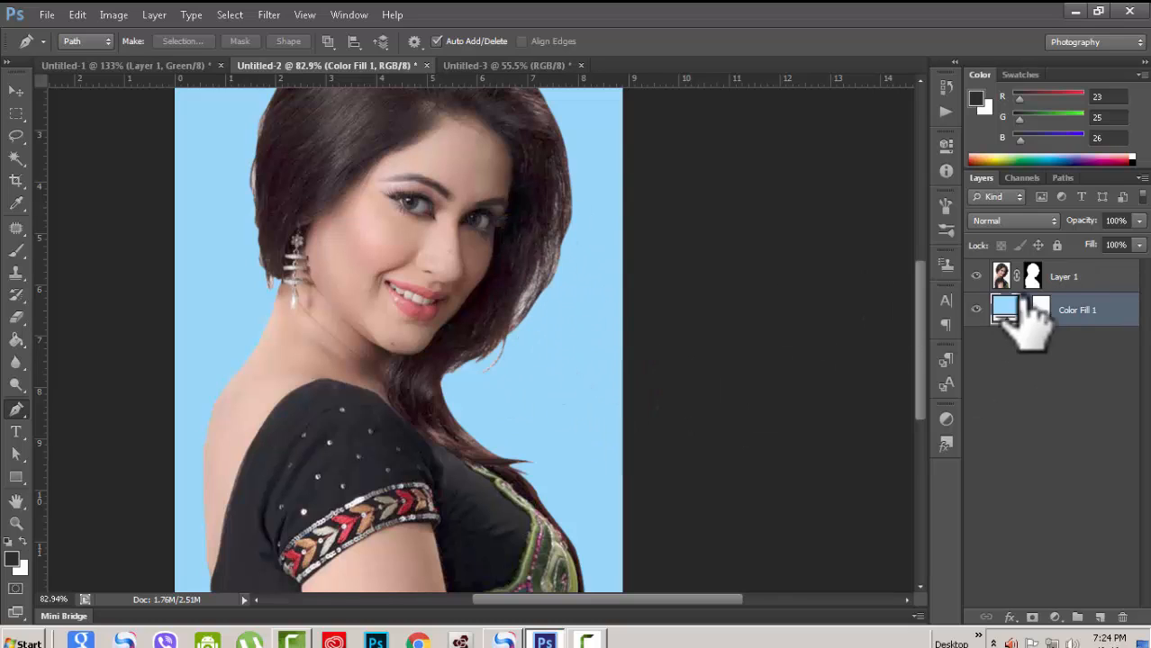
{"action": "left_click", "coordinate": [1106, 276]}
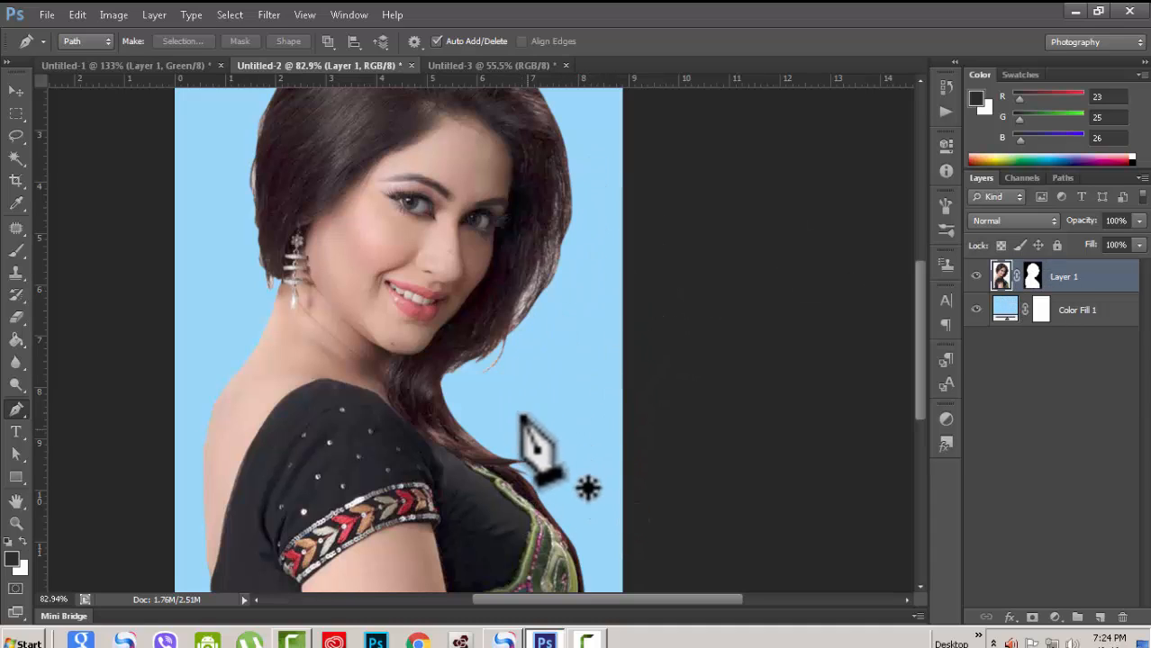
{"action": "scroll", "coordinate": [675, 330], "scroll_direction": "down", "scroll_amount": 2}
{"action": "scroll", "coordinate": [676, 329], "scroll_direction": "up", "scroll_amount": 1}
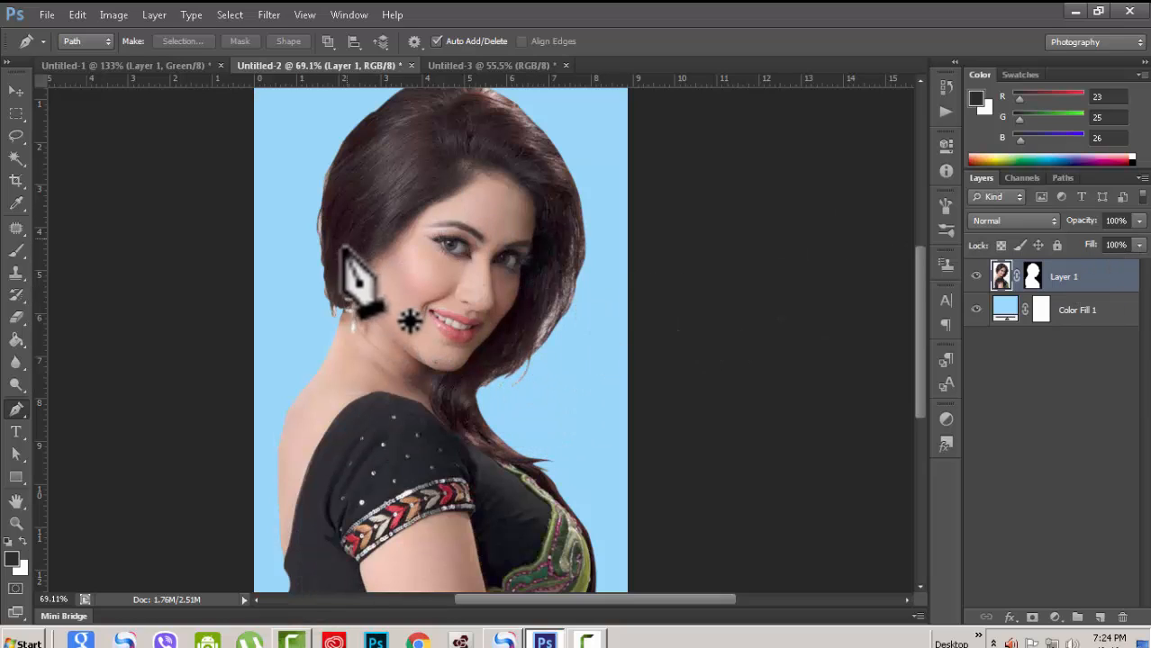
{"action": "left_click_drag", "start_coordinate": [918, 360], "coordinate": [919, 380]}
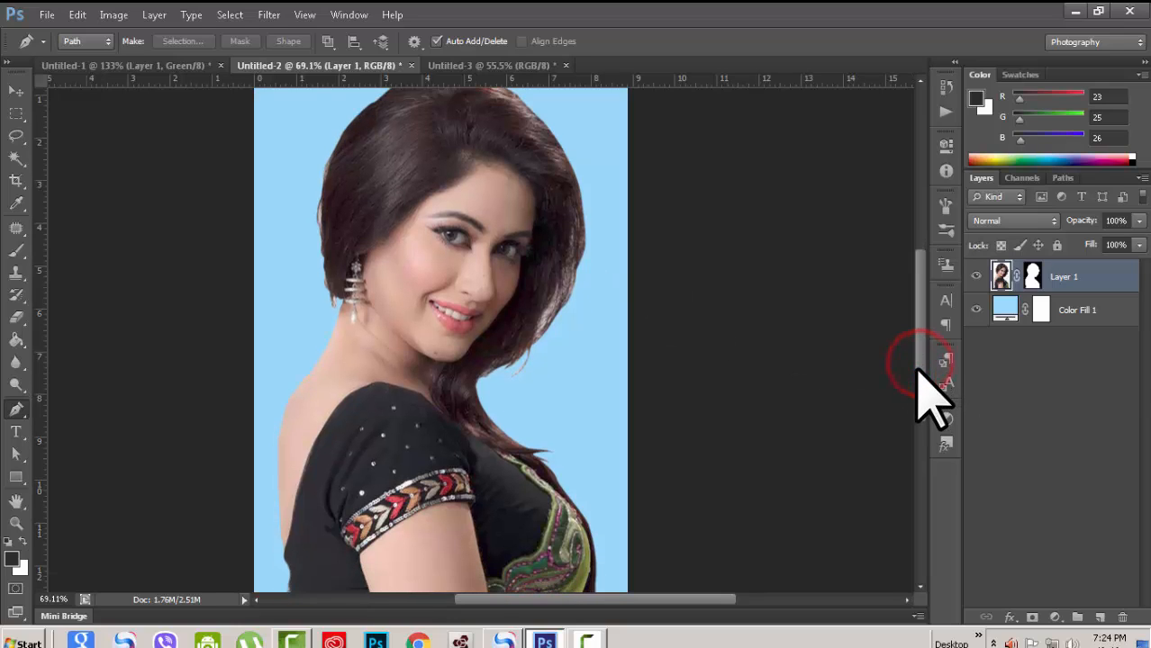
- Add a Hue/Saturation adjustment above the blue fill and set hue to -21, saturation to +89 and lightness to -10
{"action": "left_click", "coordinate": [1106, 310]}
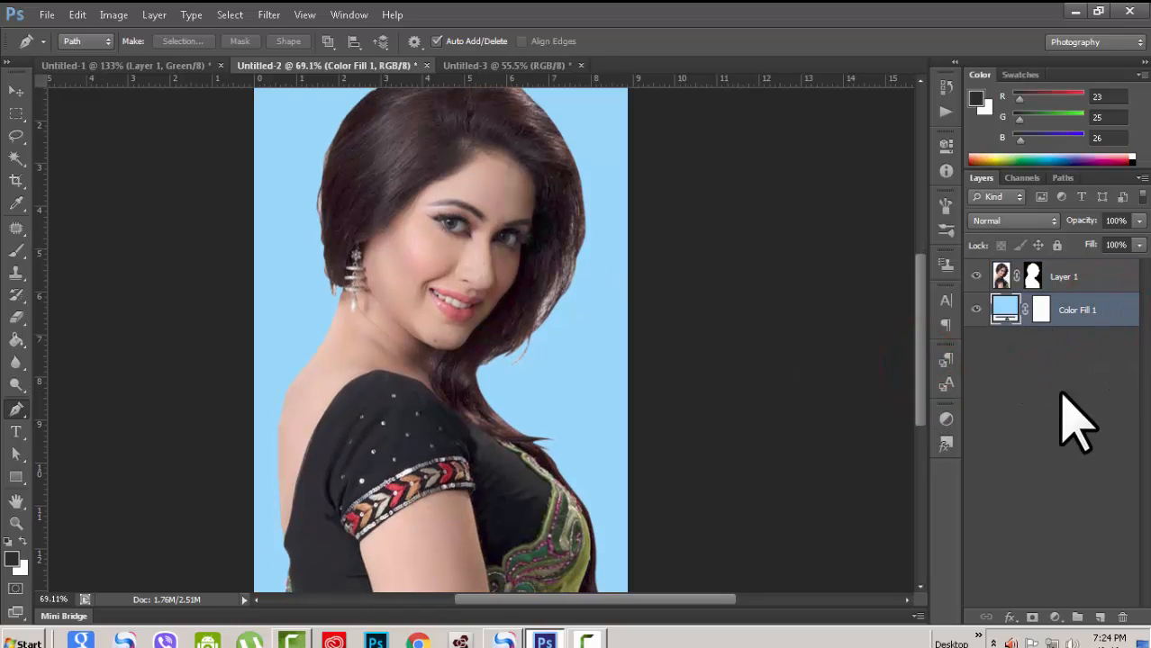
{"action": "left_click", "coordinate": [1057, 617]}
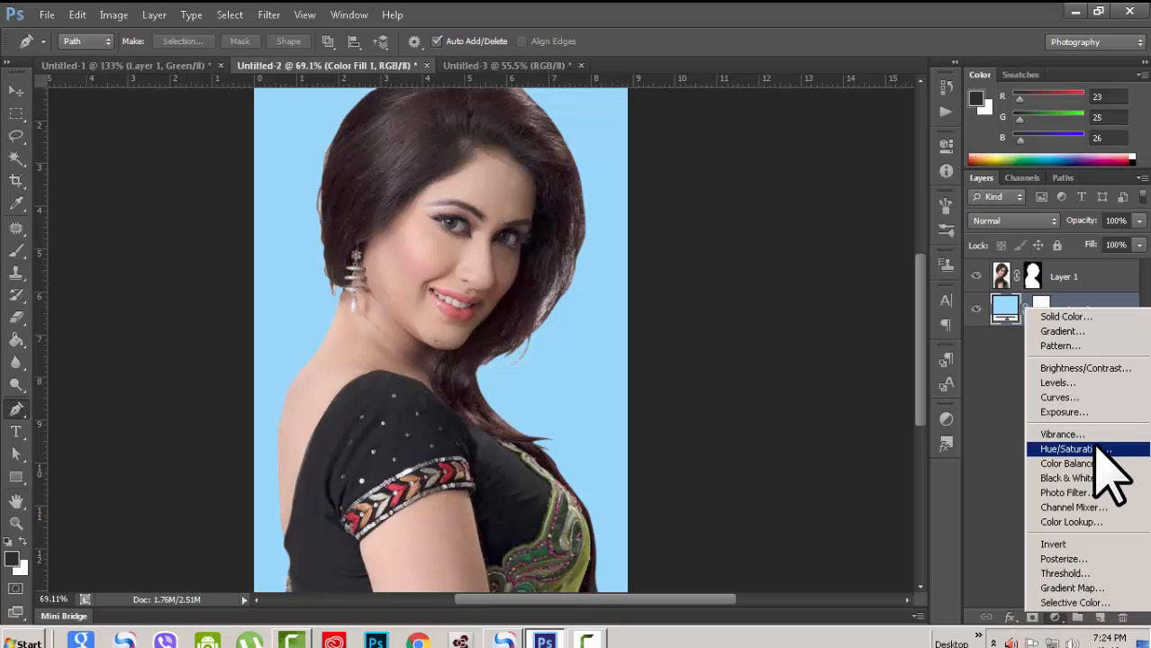
{"action": "left_click", "coordinate": [1067, 449]}
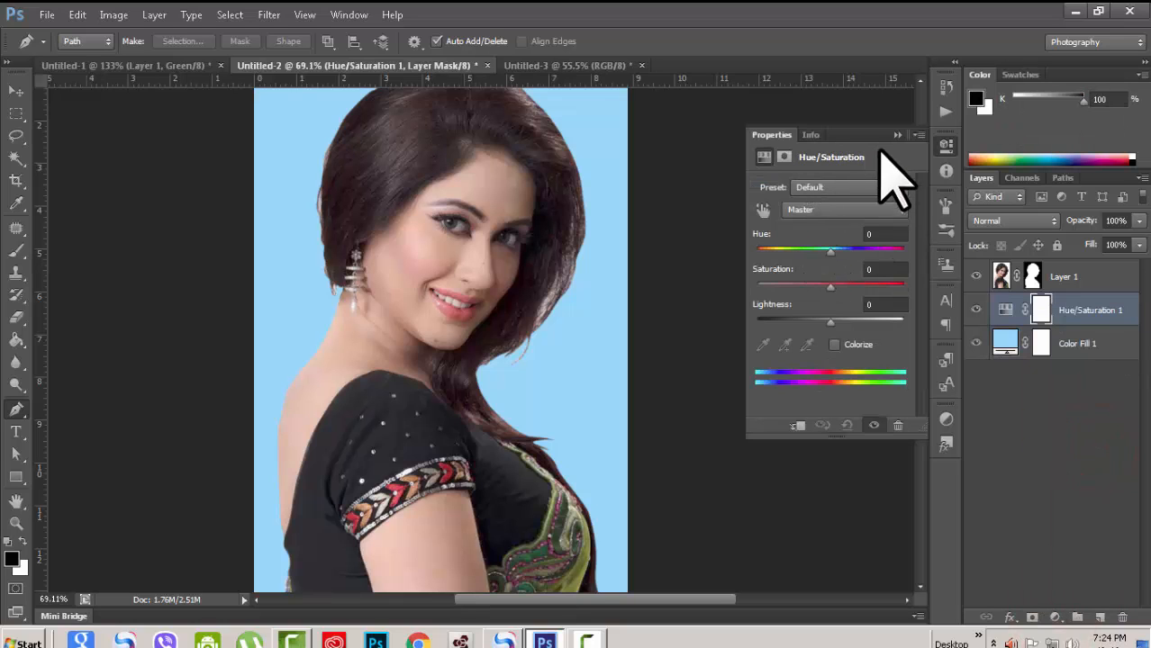
{"action": "left_click_drag", "start_coordinate": [830, 252], "coordinate": [796, 261]}
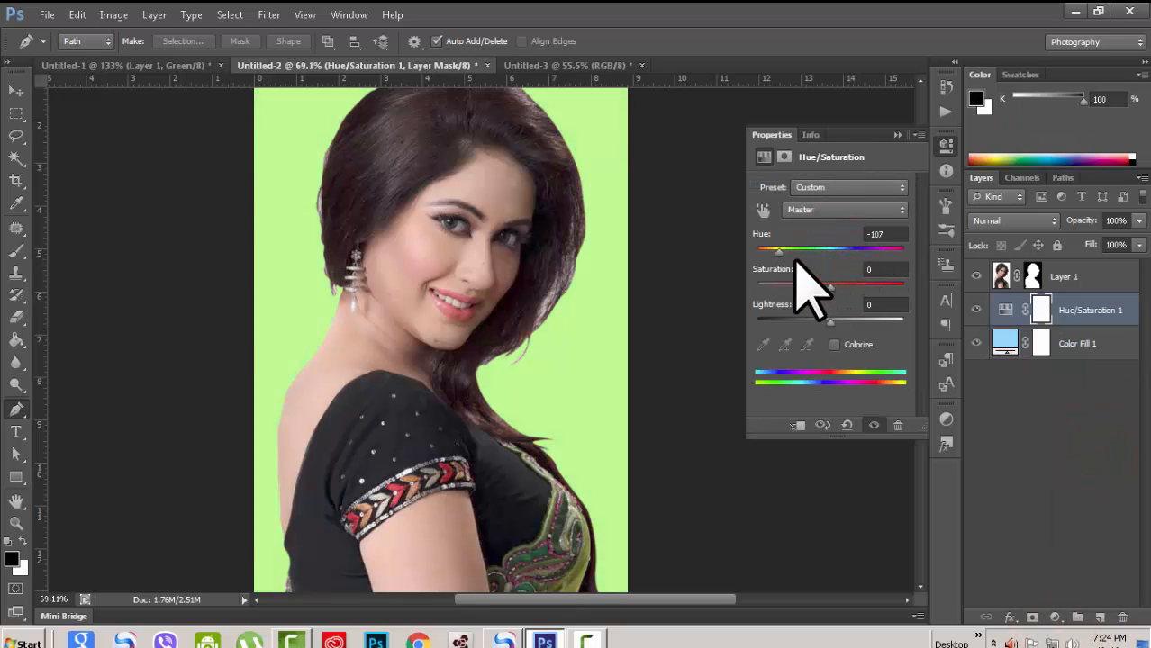
{"action": "mouse_move", "coordinate": [826, 320]}
{"action": "left_mouse_down"}
{"action": "mouse_move", "coordinate": [872, 319]}
{"action": "mouse_move", "coordinate": [823, 322]}
{"action": "left_mouse_up"}
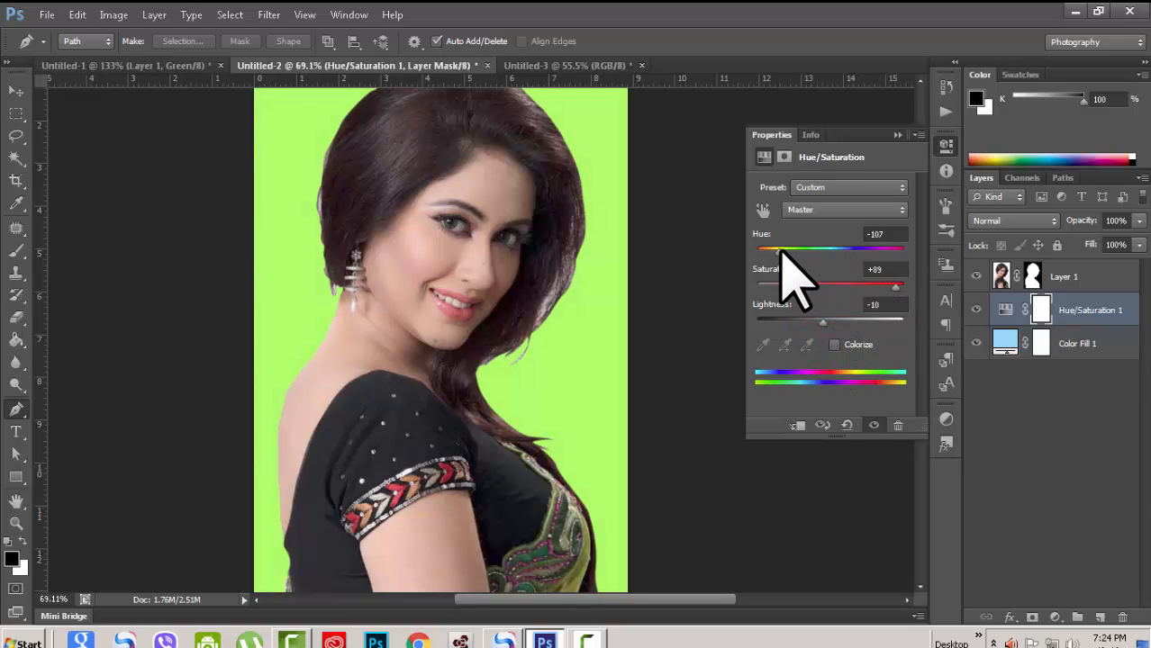
{"action": "left_click_drag", "start_coordinate": [862, 253], "coordinate": [815, 255]}
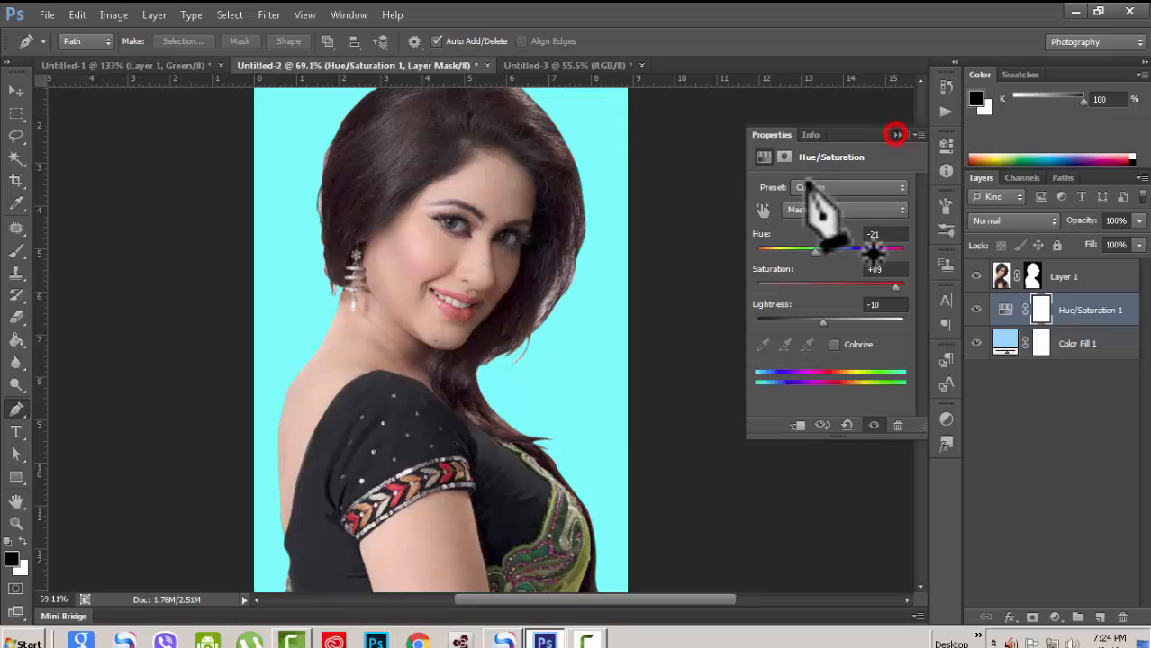
- Close the adjustment settings and examine the cutout's edges along the blouse, sleeve, back and hair against the recoloured background
{"action": "left_click", "coordinate": [896, 134]}
{"action": "scroll", "coordinate": [614, 377], "scroll_direction": "down", "scroll_amount": 3}
{"action": "scroll", "coordinate": [615, 377], "scroll_direction": "up", "scroll_amount": 3}
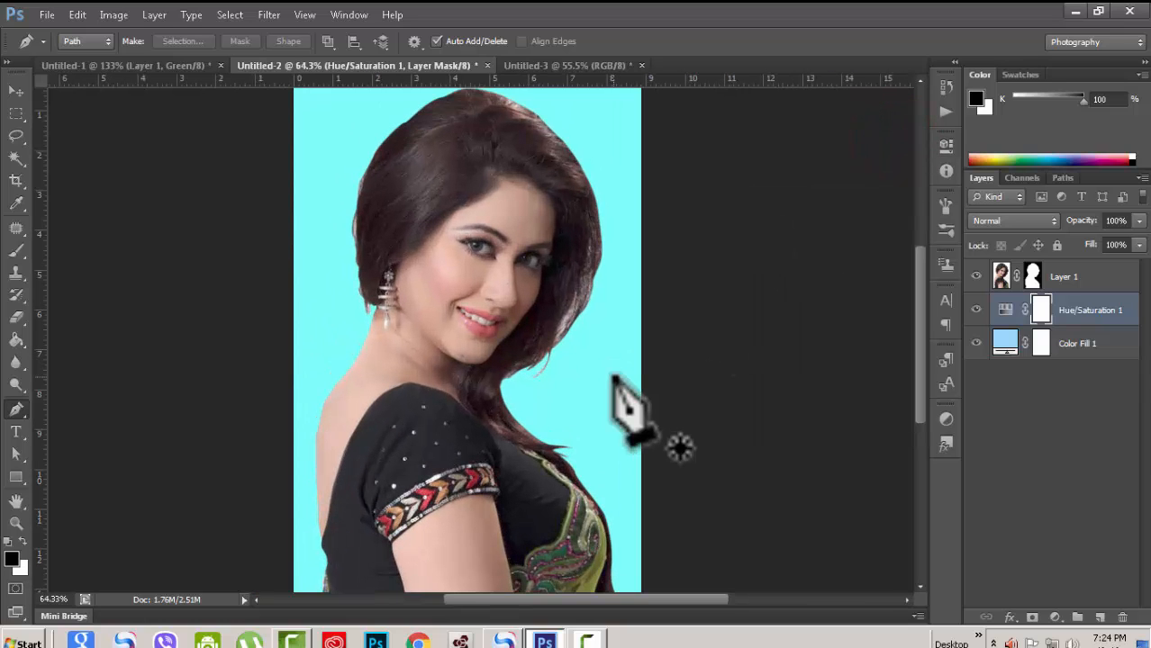
{"action": "scroll", "coordinate": [614, 377], "scroll_direction": "up", "scroll_amount": 5}
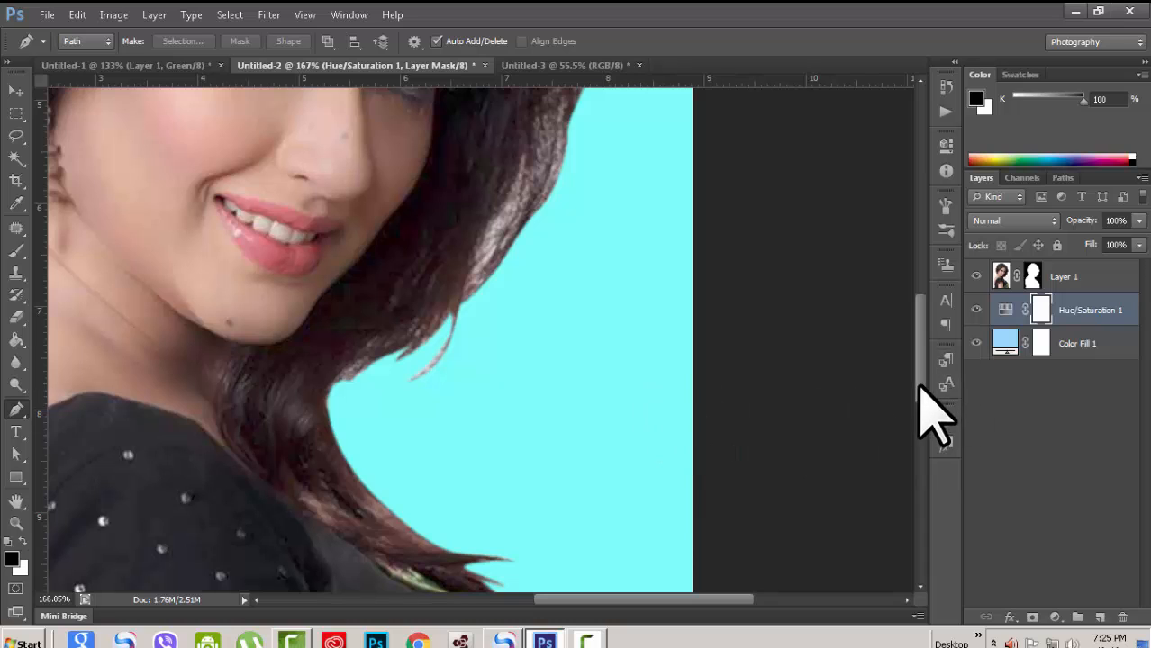
{"action": "left_click_drag", "start_coordinate": [919, 389], "coordinate": [919, 477]}
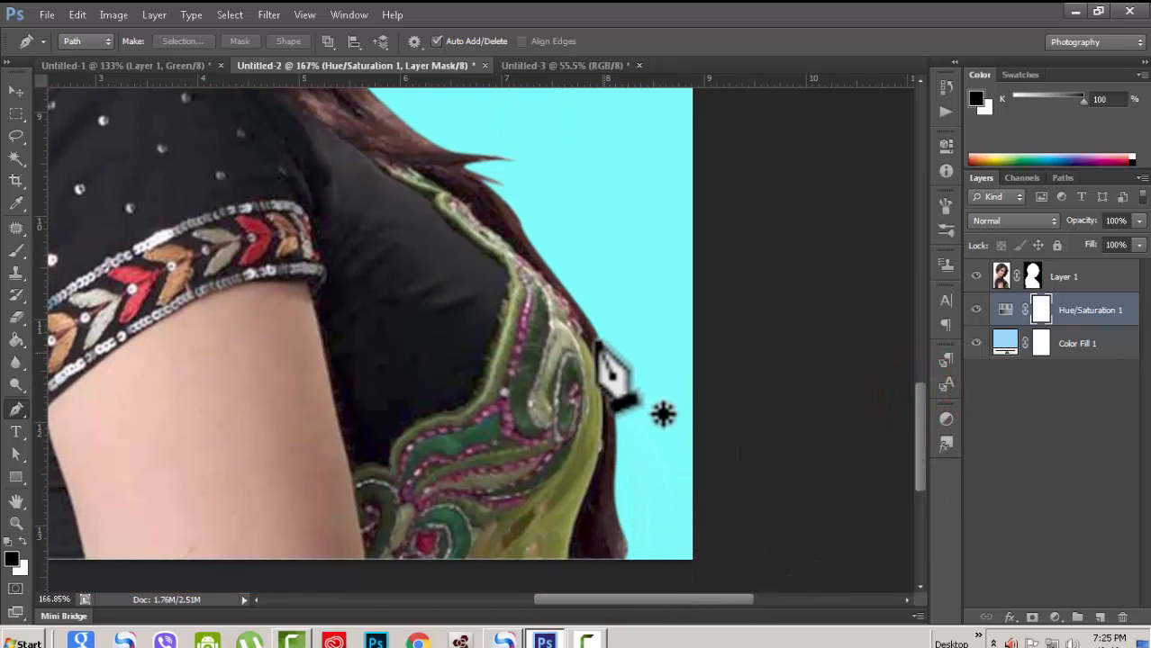
{"action": "left_click_drag", "start_coordinate": [651, 594], "coordinate": [576, 604]}
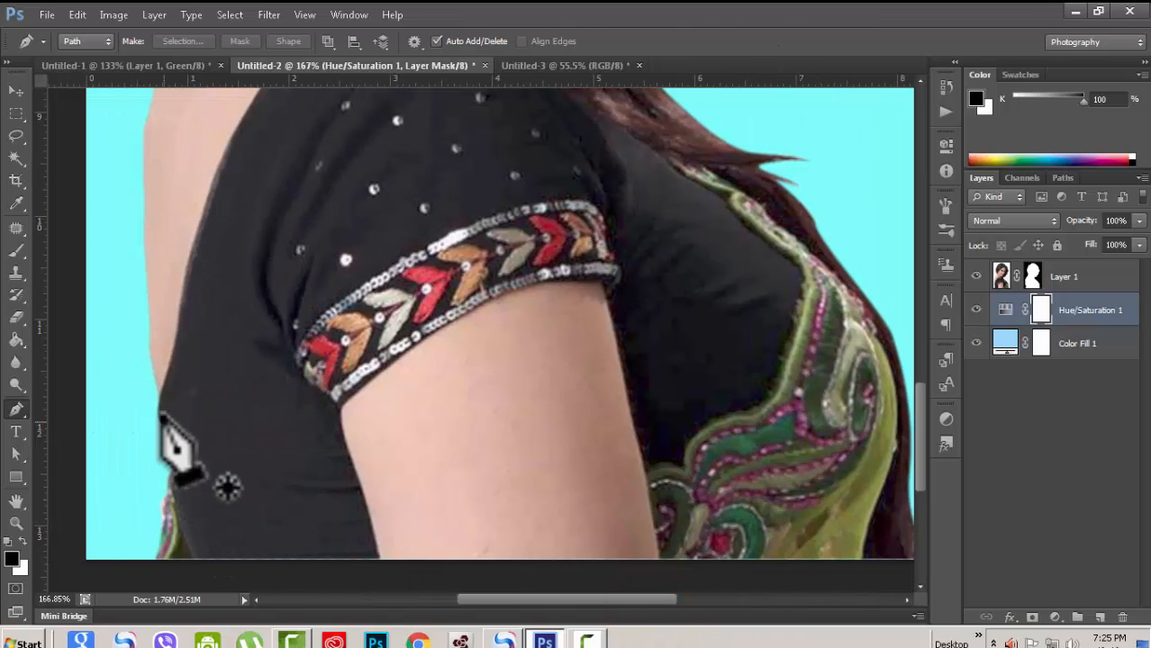
{"action": "left_click_drag", "start_coordinate": [925, 442], "coordinate": [922, 338]}
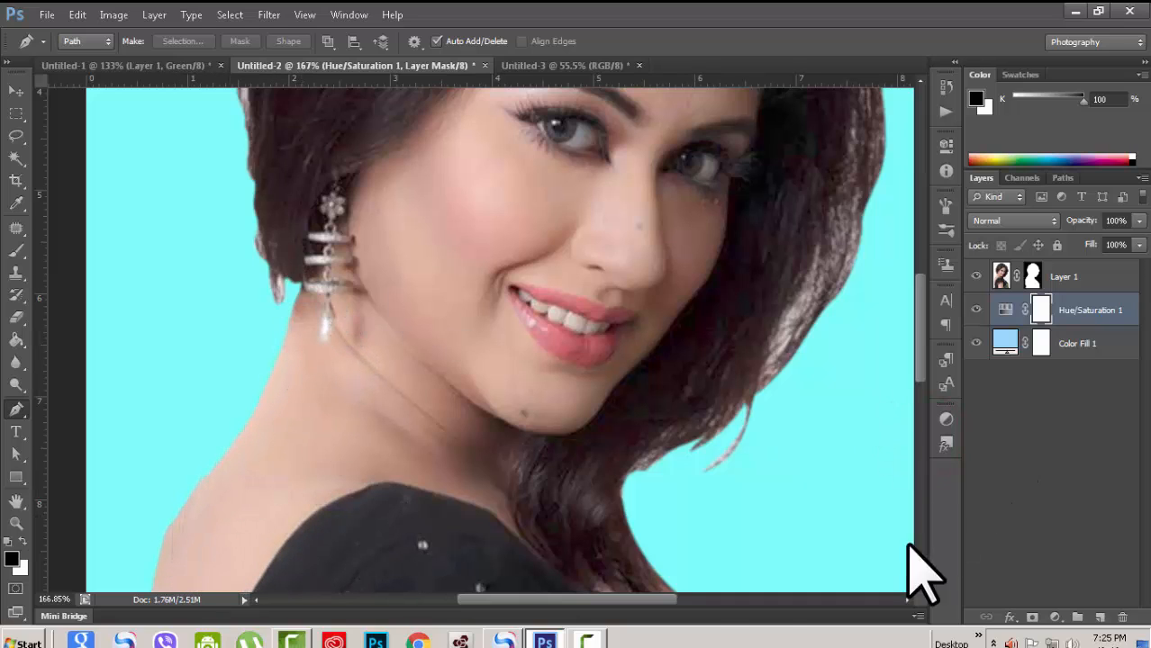
{"action": "left_click_drag", "start_coordinate": [656, 599], "coordinate": [708, 599]}
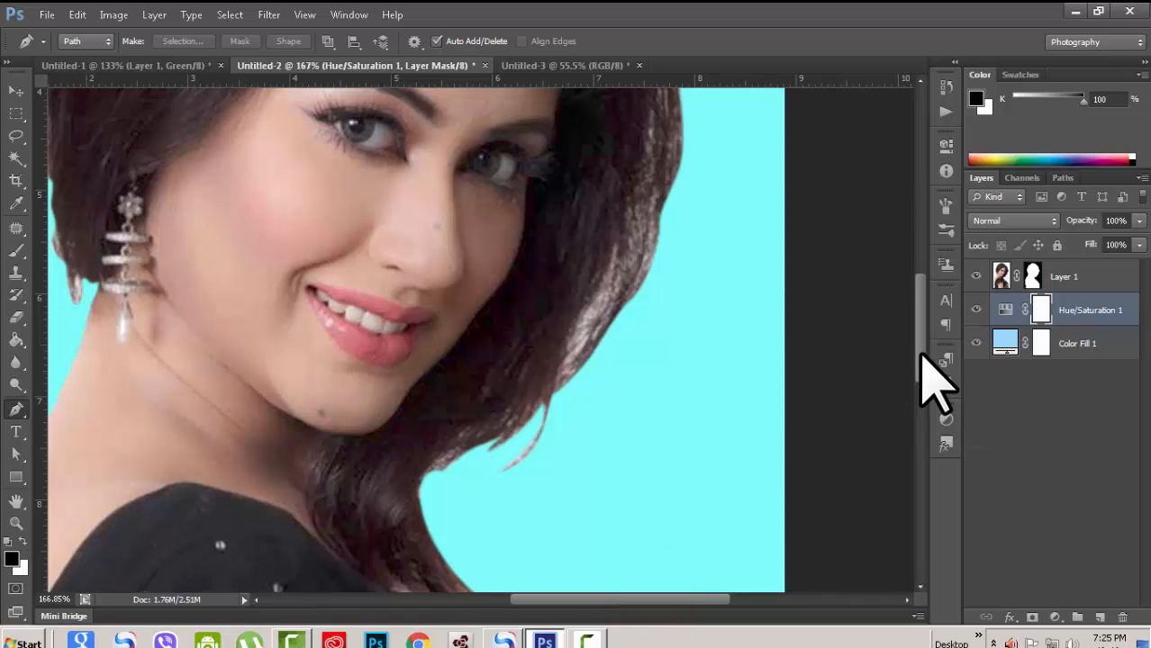
{"action": "left_click_drag", "start_coordinate": [922, 353], "coordinate": [920, 382]}
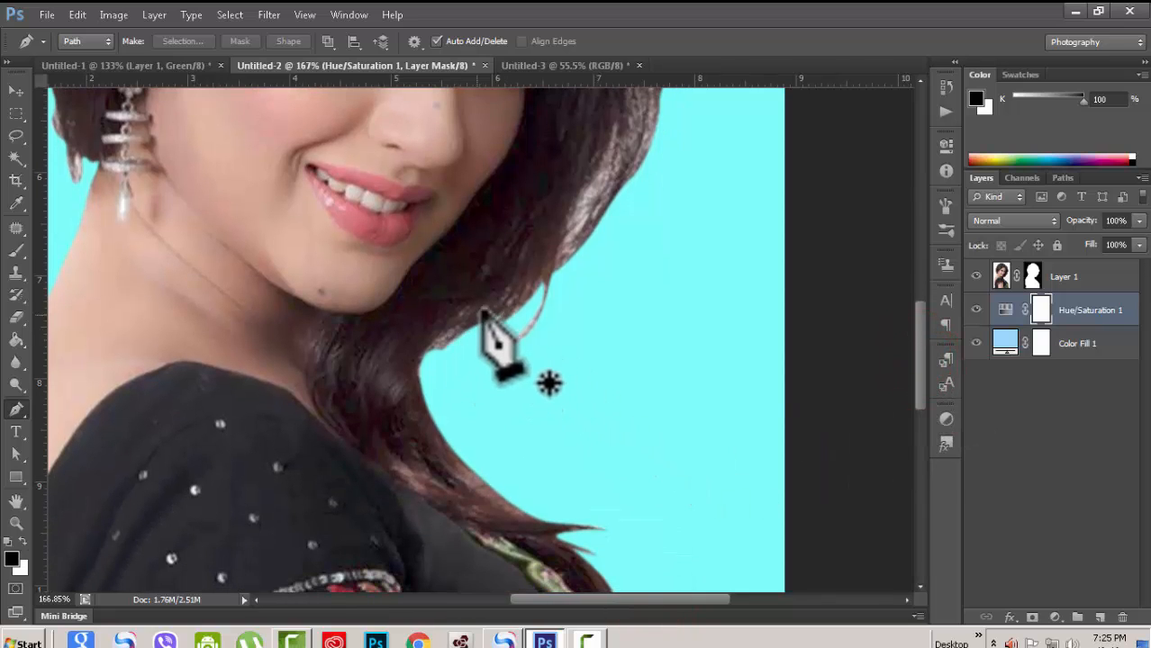
{"action": "scroll", "coordinate": [919, 379], "scroll_direction": "up", "scroll_amount": 6}
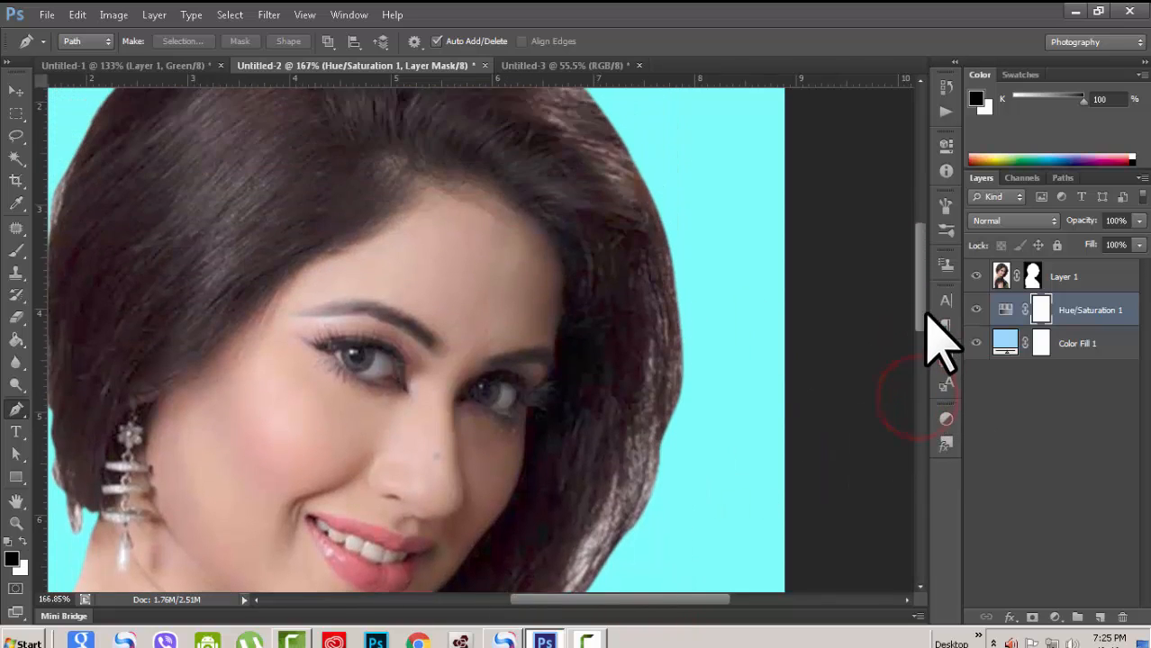
{"action": "scroll", "coordinate": [626, 290], "scroll_direction": "down", "scroll_amount": 4}
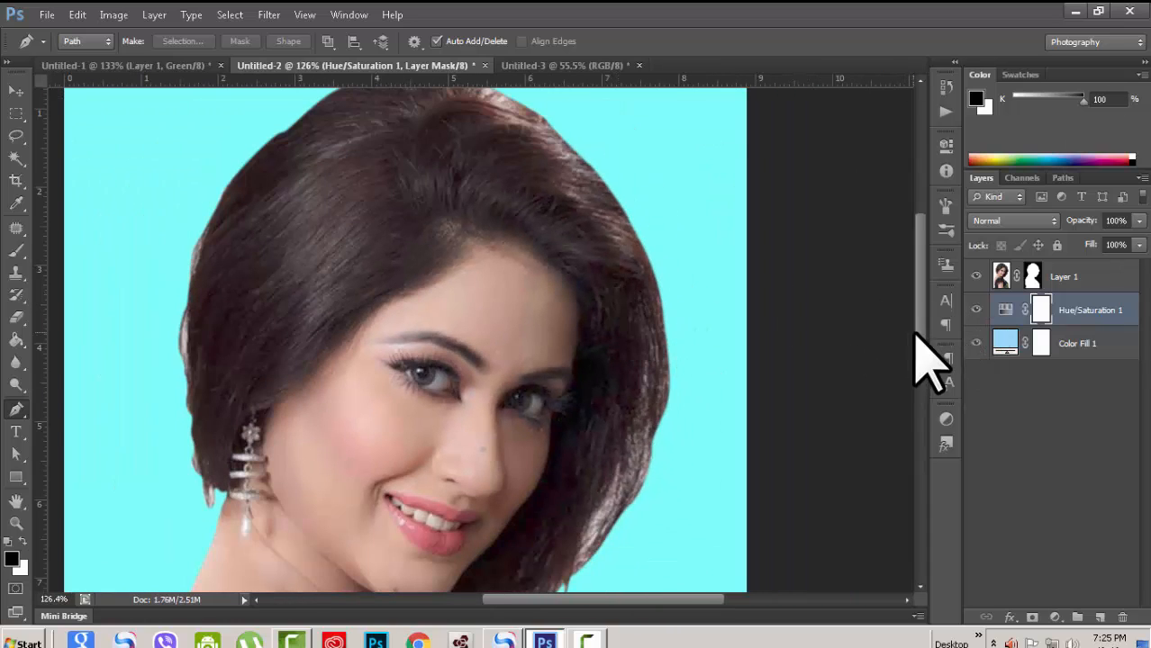
{"action": "left_click_drag", "start_coordinate": [917, 333], "coordinate": [915, 290]}
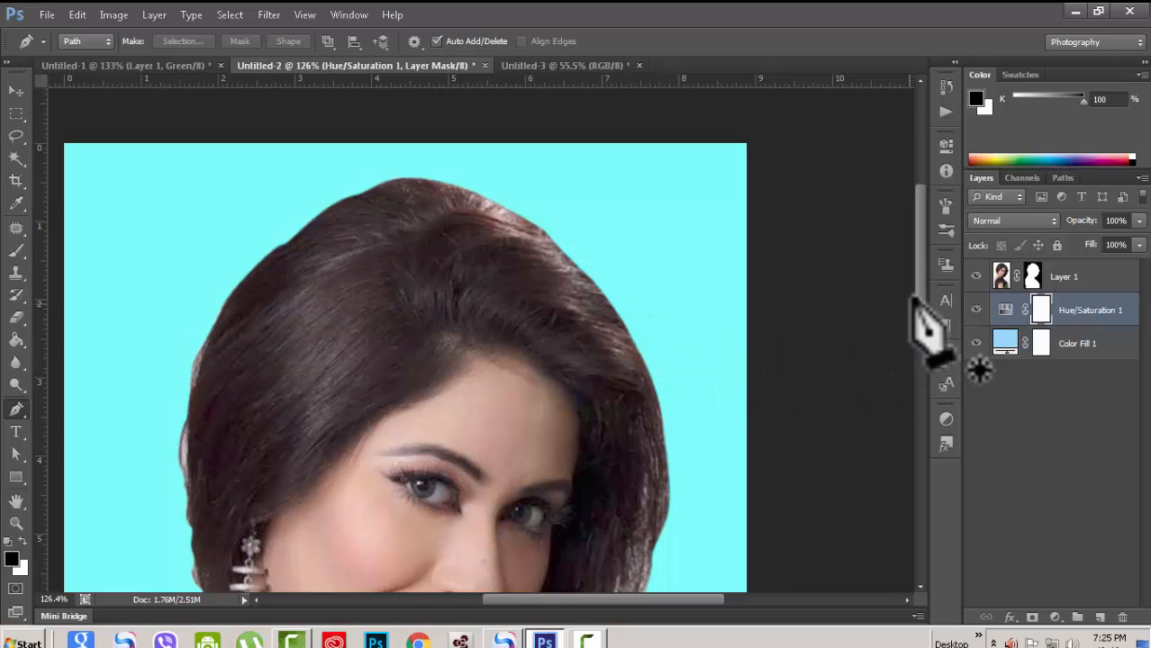
{"action": "left_click_drag", "start_coordinate": [920, 302], "coordinate": [917, 347]}
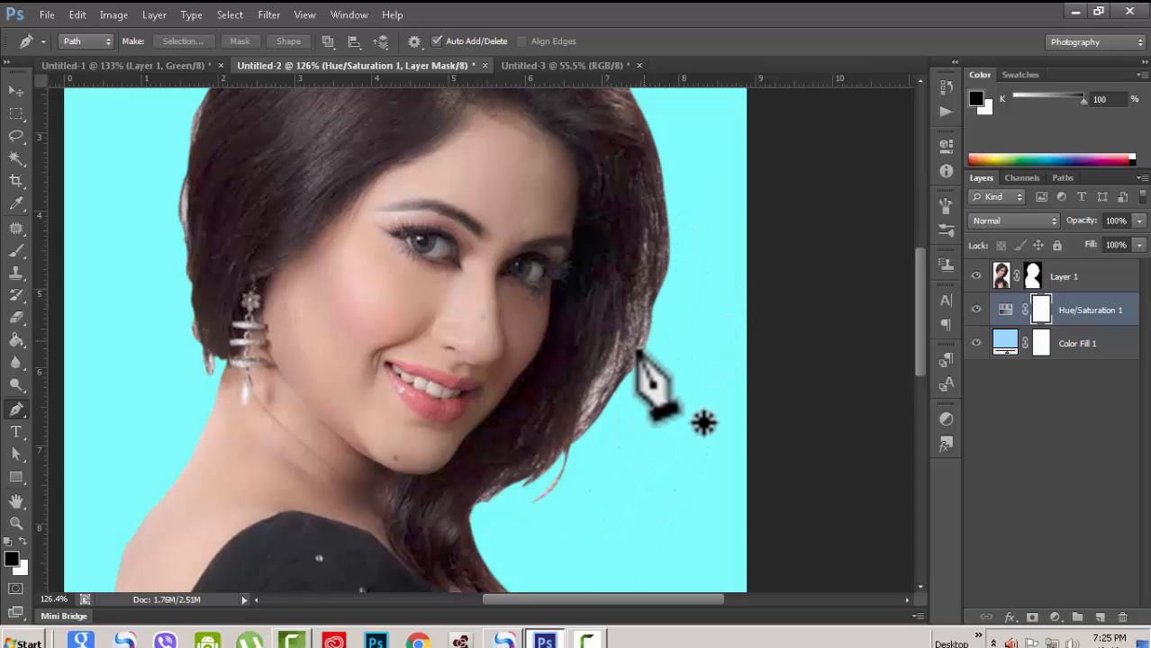
- Review the overall cutout on the cyan background, and inspect the neck and shoulder edge up close
{"action": "scroll", "coordinate": [580, 351], "scroll_direction": "down", "scroll_amount": 5}
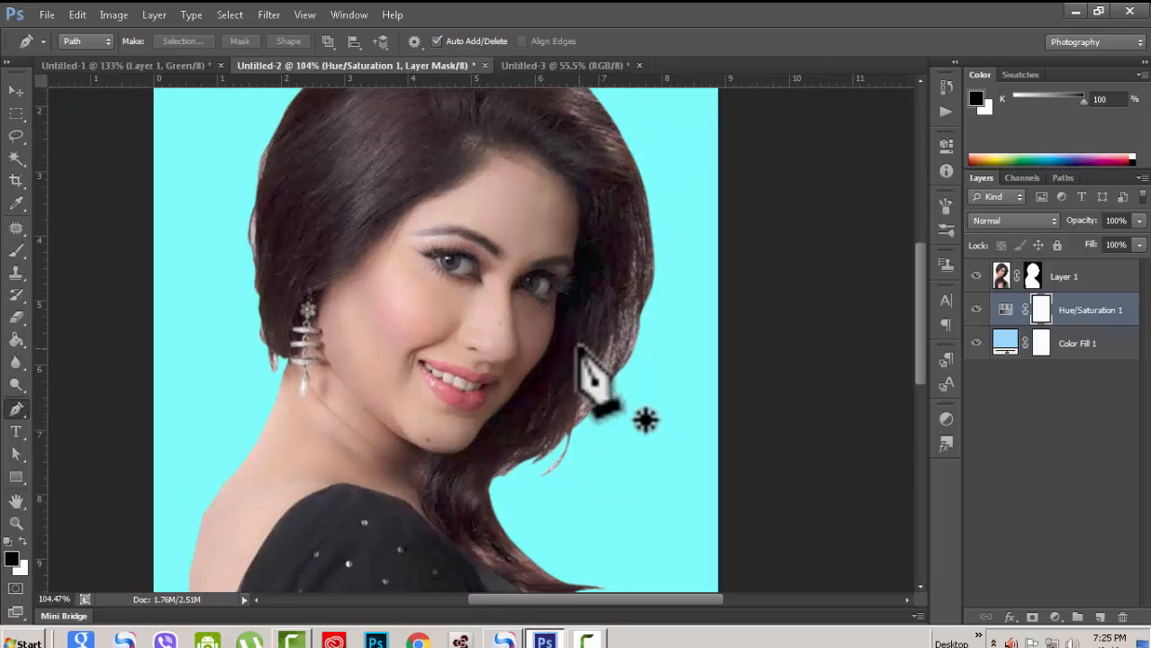
{"action": "scroll", "coordinate": [581, 360], "scroll_direction": "up", "scroll_amount": 2}
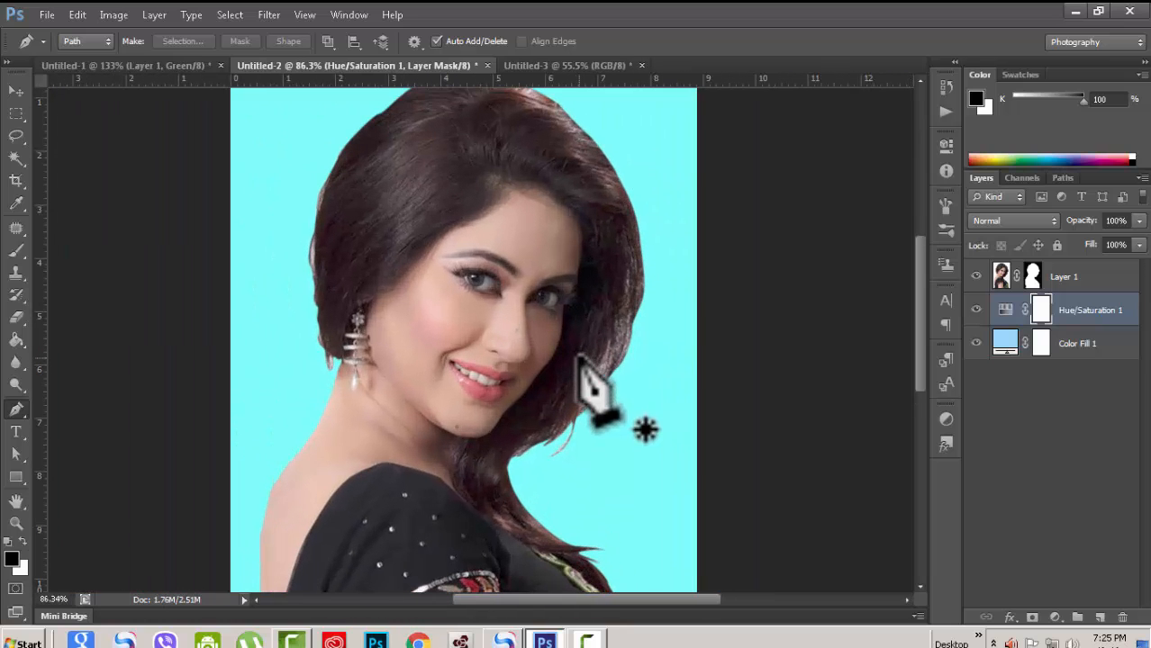
{"action": "scroll", "coordinate": [576, 369], "scroll_direction": "down", "scroll_amount": 1}
{"action": "scroll", "coordinate": [571, 374], "scroll_direction": "up", "scroll_amount": 4}
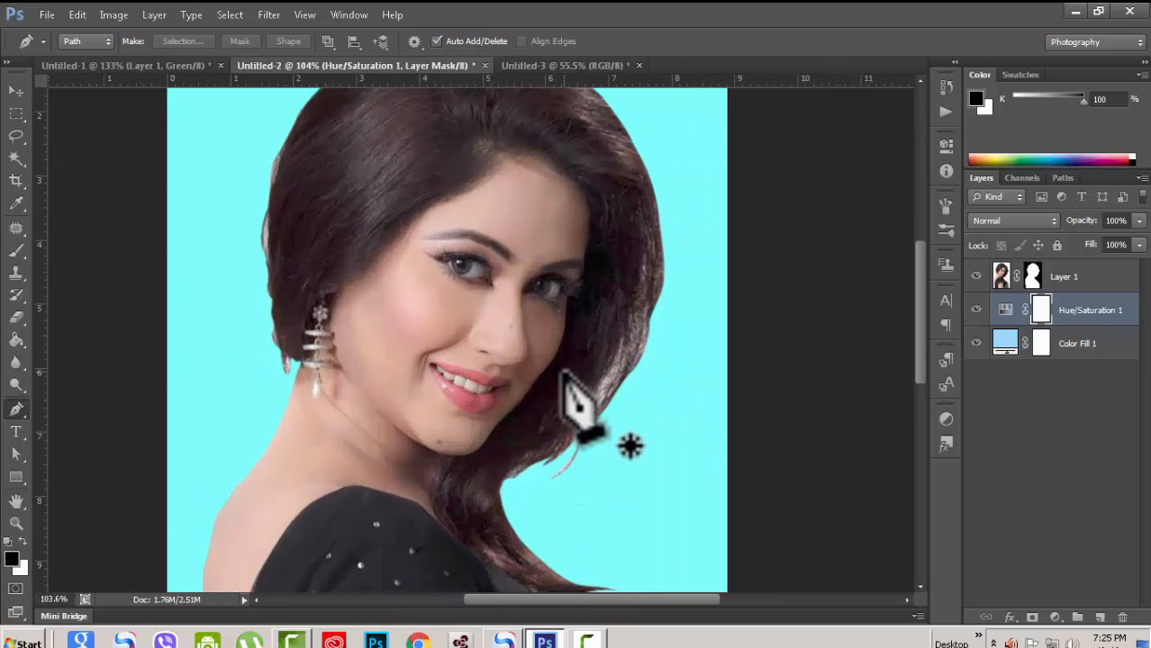
{"action": "scroll", "coordinate": [572, 371], "scroll_direction": "down", "scroll_amount": 3}
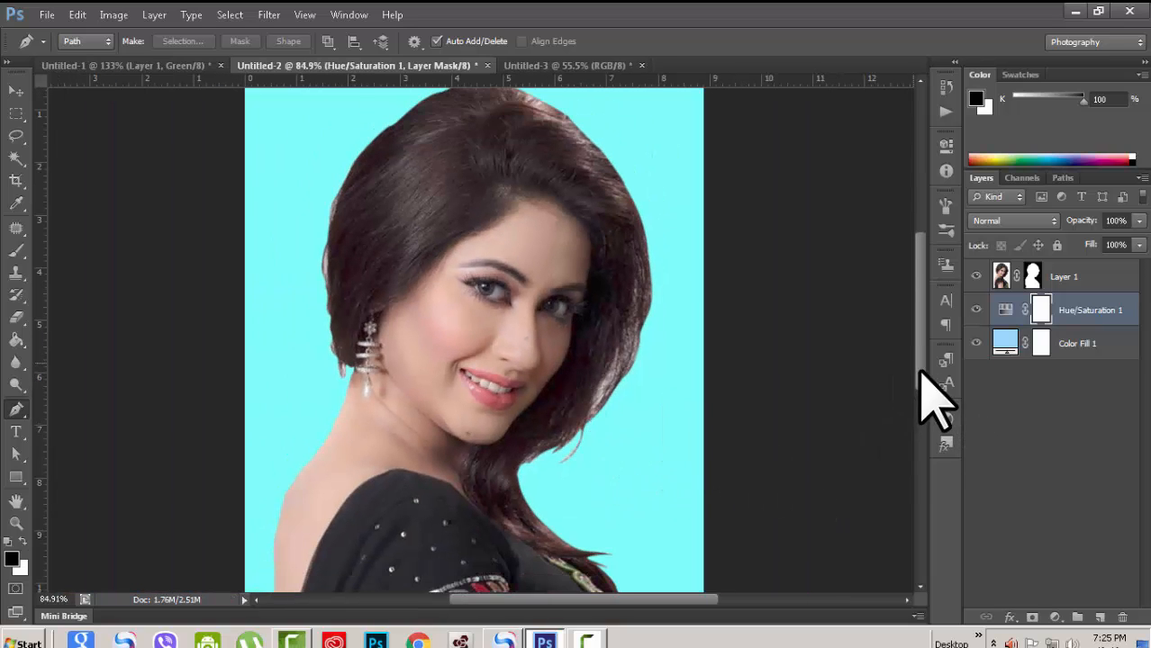
{"action": "left_click_drag", "start_coordinate": [920, 373], "coordinate": [937, 444]}
{"action": "scroll", "coordinate": [555, 470], "scroll_direction": "up", "scroll_amount": 1}
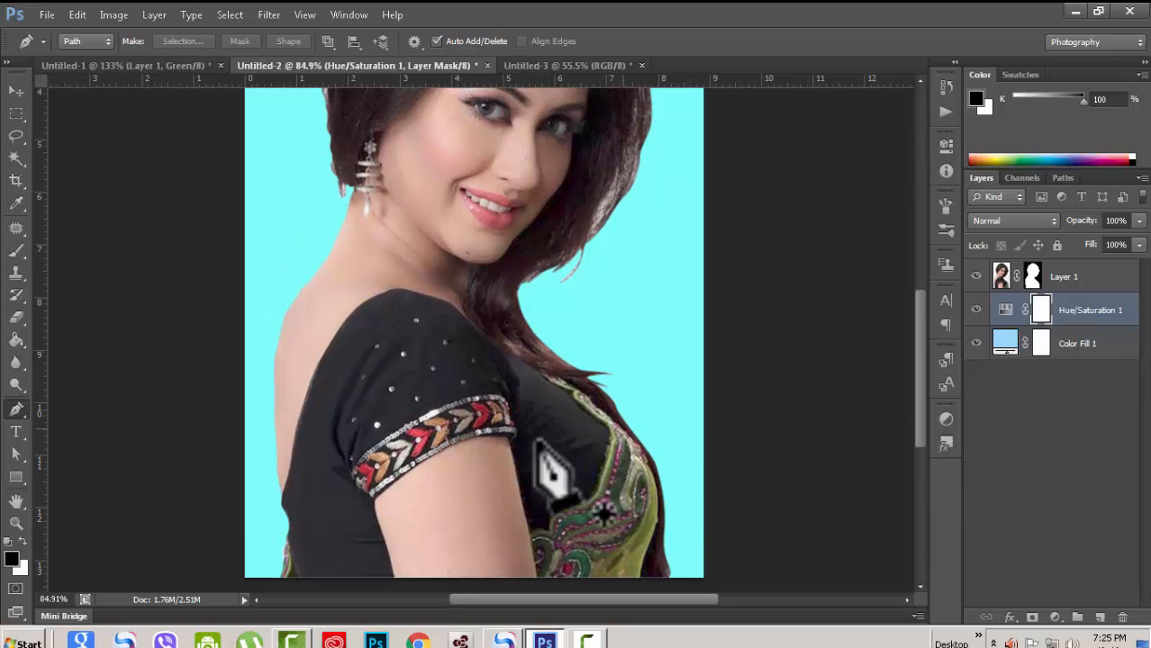
{"action": "scroll", "coordinate": [302, 341], "scroll_direction": "up", "scroll_amount": 1}
{"action": "scroll", "coordinate": [303, 342], "scroll_direction": "up", "scroll_amount": 5}
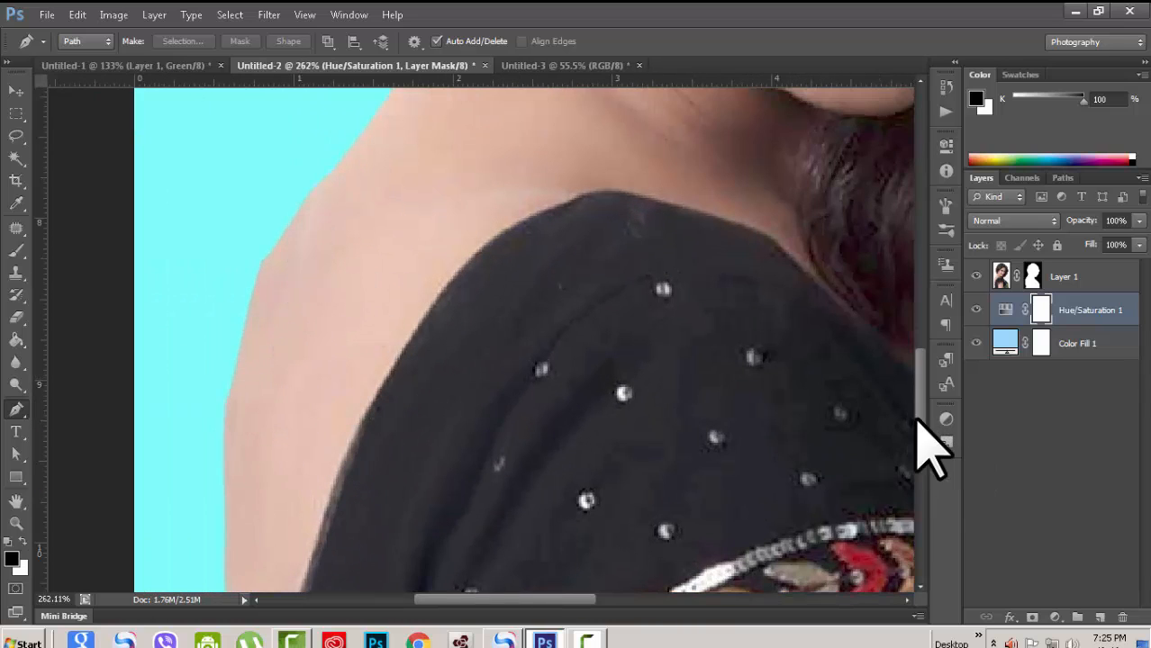
{"action": "scroll", "coordinate": [931, 411], "scroll_direction": "up", "scroll_amount": 3}
{"action": "scroll", "coordinate": [675, 514], "scroll_direction": "down", "scroll_amount": 2}
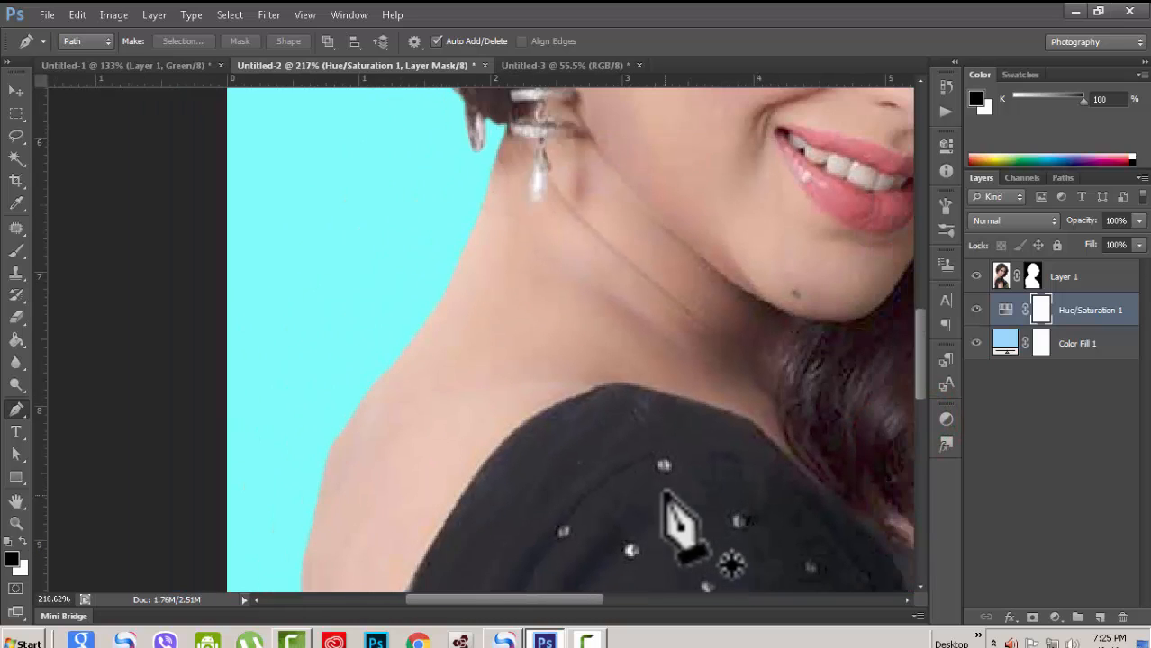
- Activate the Work Path and adjust its anchor points and curve handles along the shoulder and back to smooth the outline
{"action": "left_click", "coordinate": [1063, 178]}
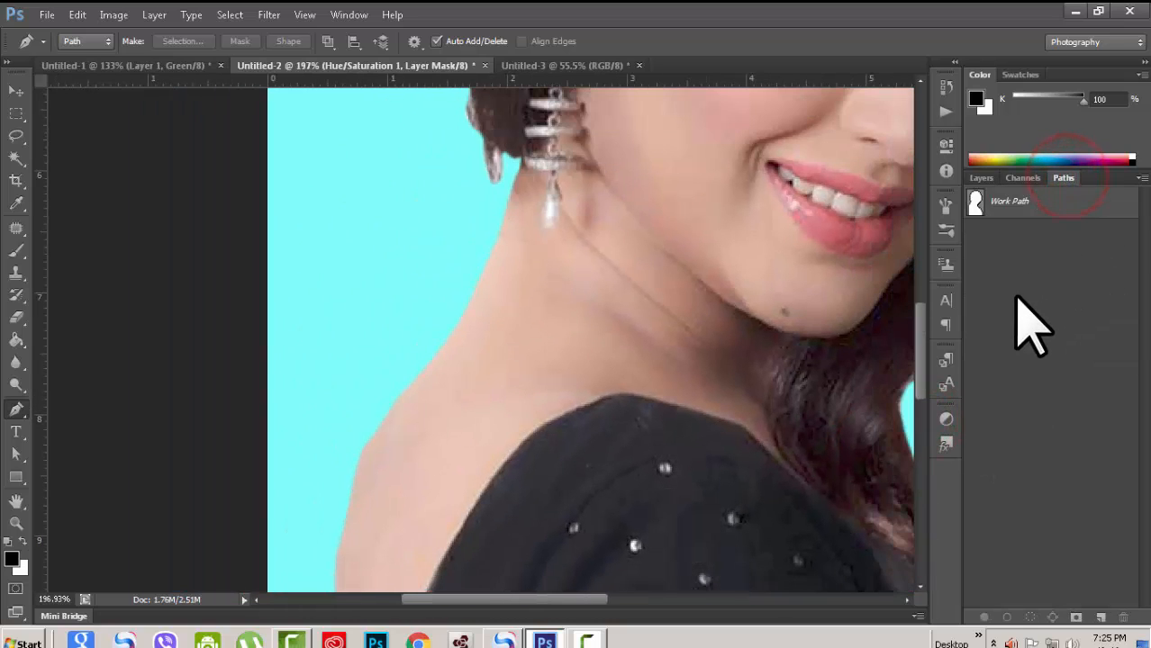
{"action": "left_click", "coordinate": [1037, 201]}
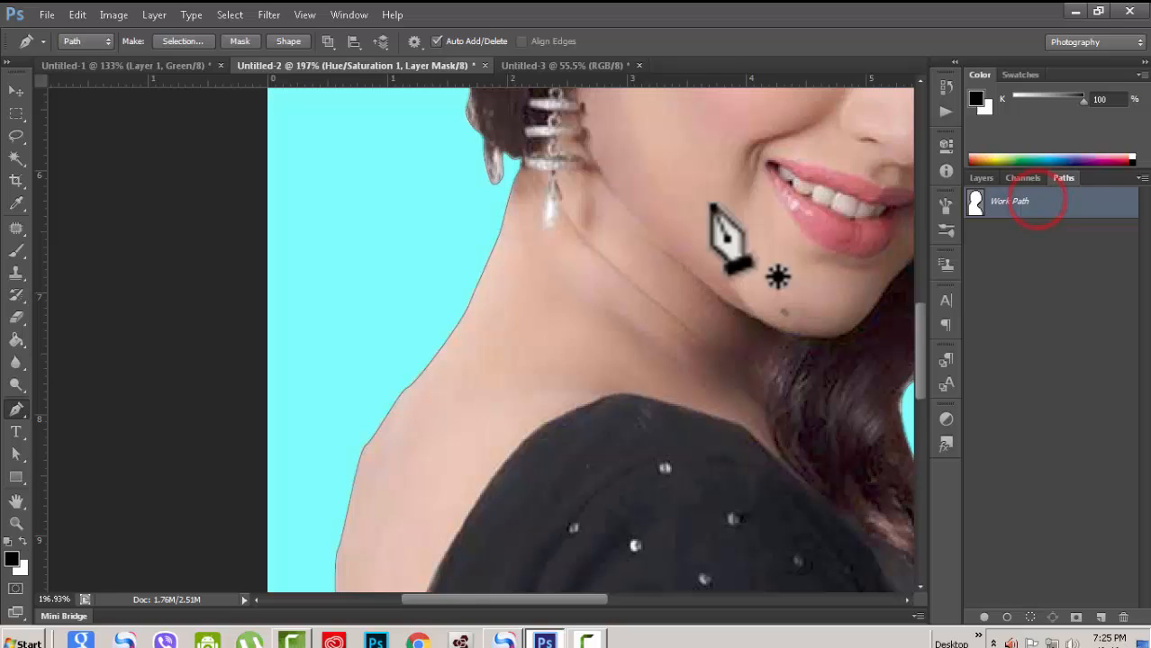
{"action": "left_click", "coordinate": [368, 443]}
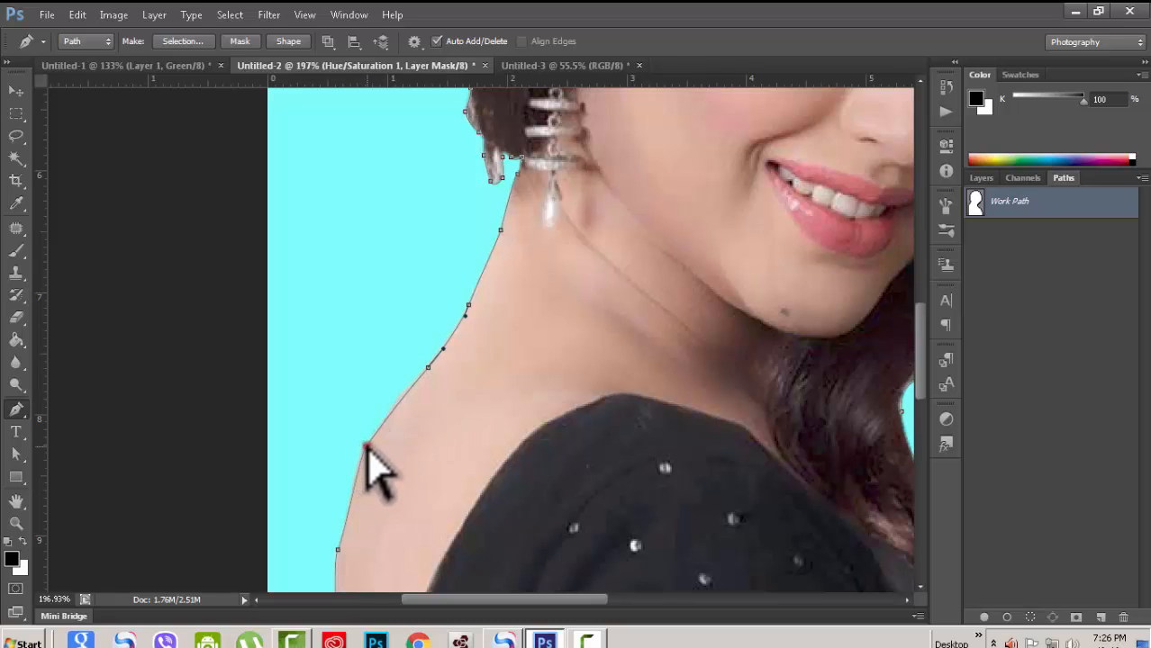
{"action": "key", "text": "ctrl"}
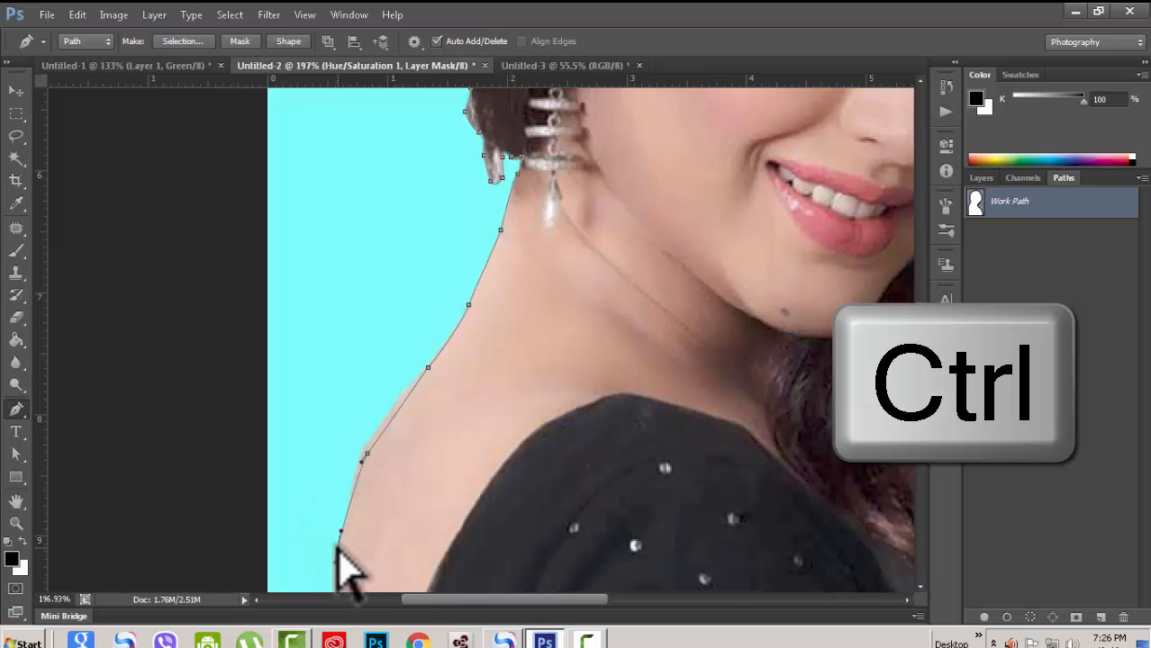
{"action": "scroll", "coordinate": [477, 532], "scroll_direction": "down", "scroll_amount": 2}
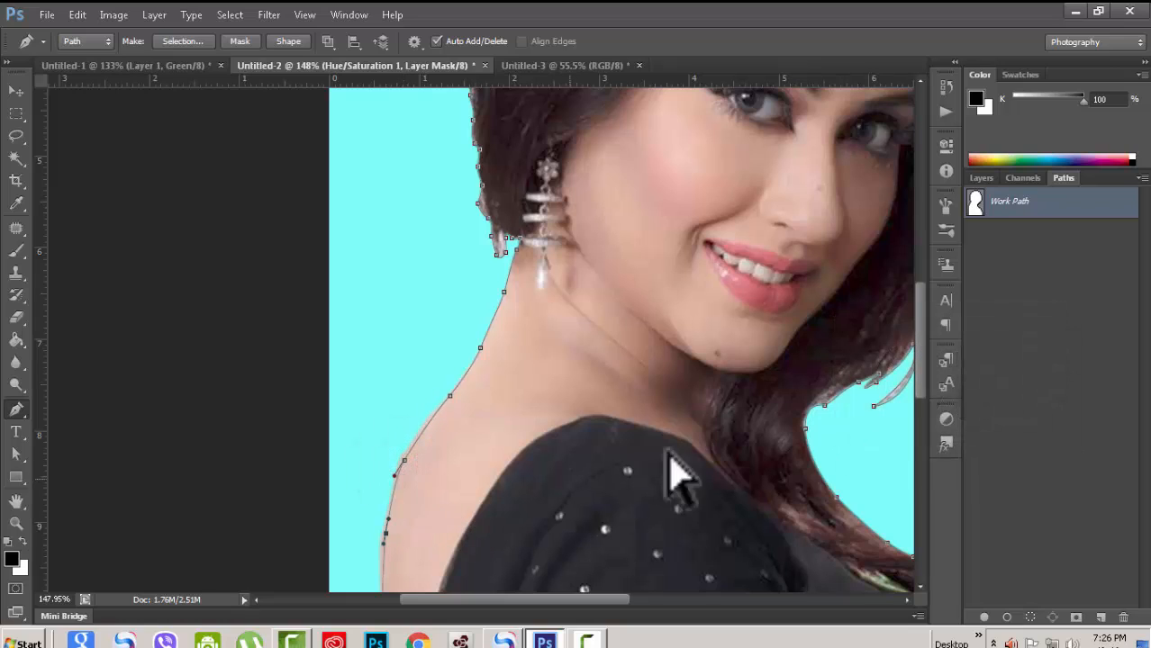
{"action": "left_click_drag", "start_coordinate": [928, 378], "coordinate": [930, 433]}
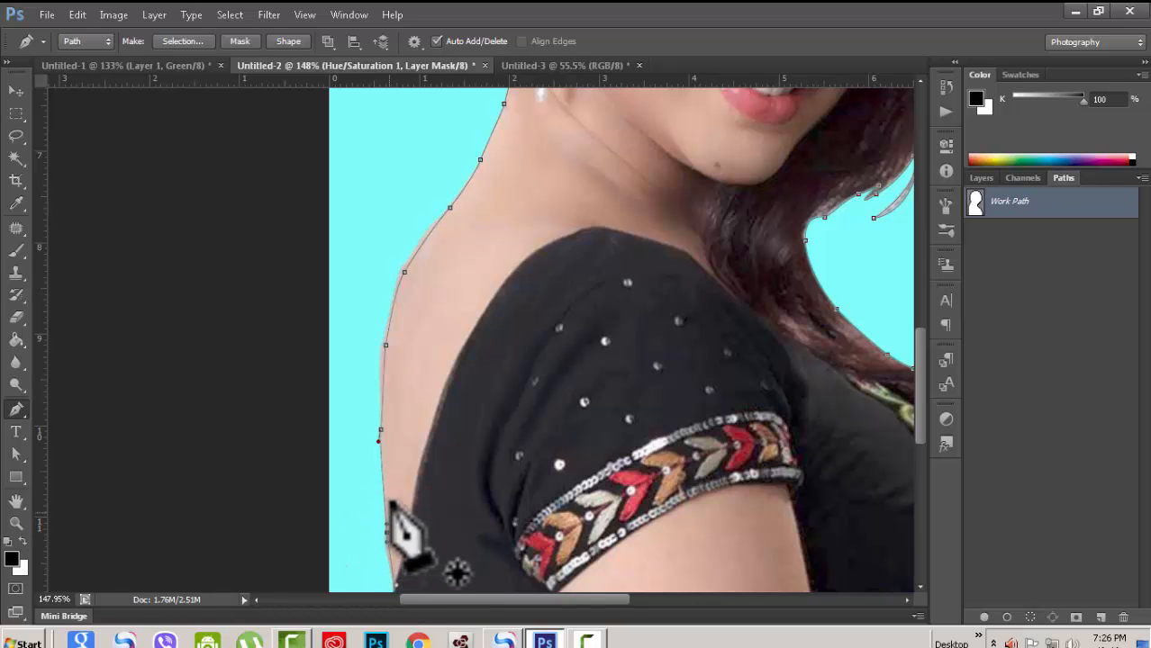
{"action": "left_click", "coordinate": [386, 538]}
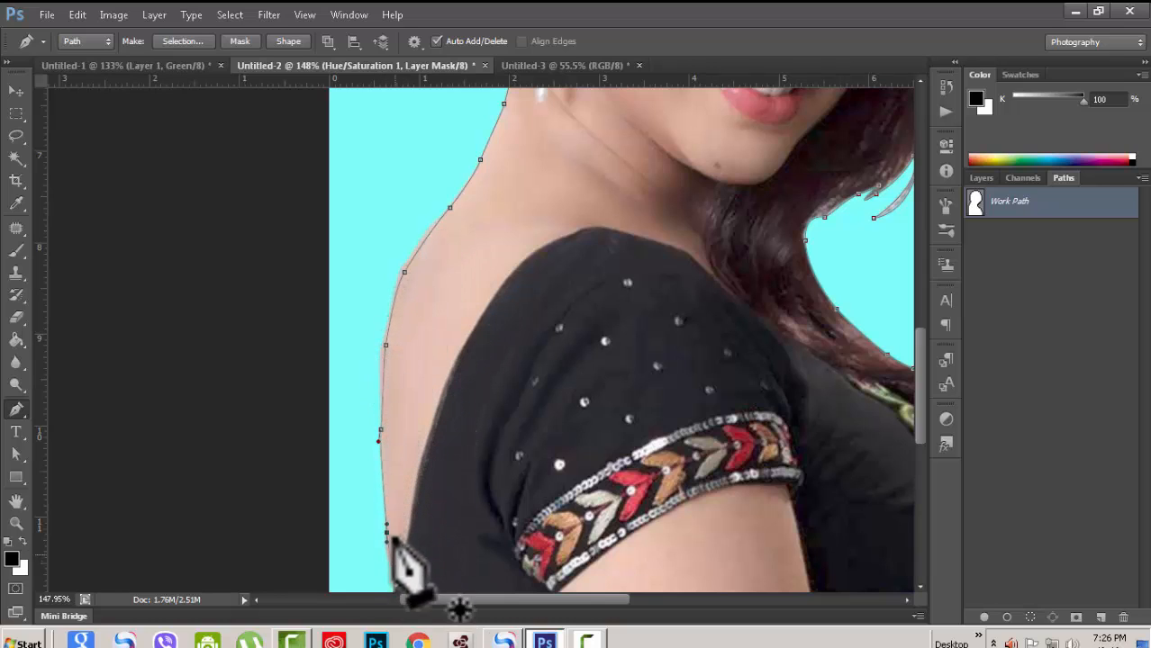
- Make a selection from the corrected path
{"action": "right_click", "coordinate": [477, 269]}
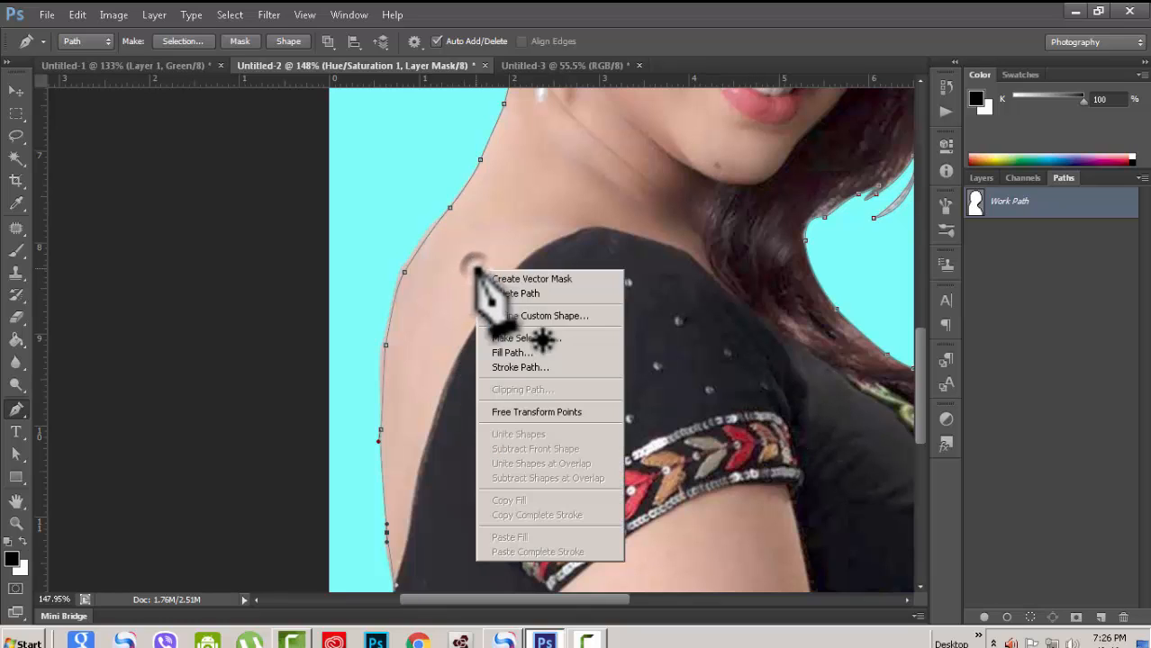
{"action": "left_click", "coordinate": [515, 340]}
{"action": "left_click", "coordinate": [664, 187]}
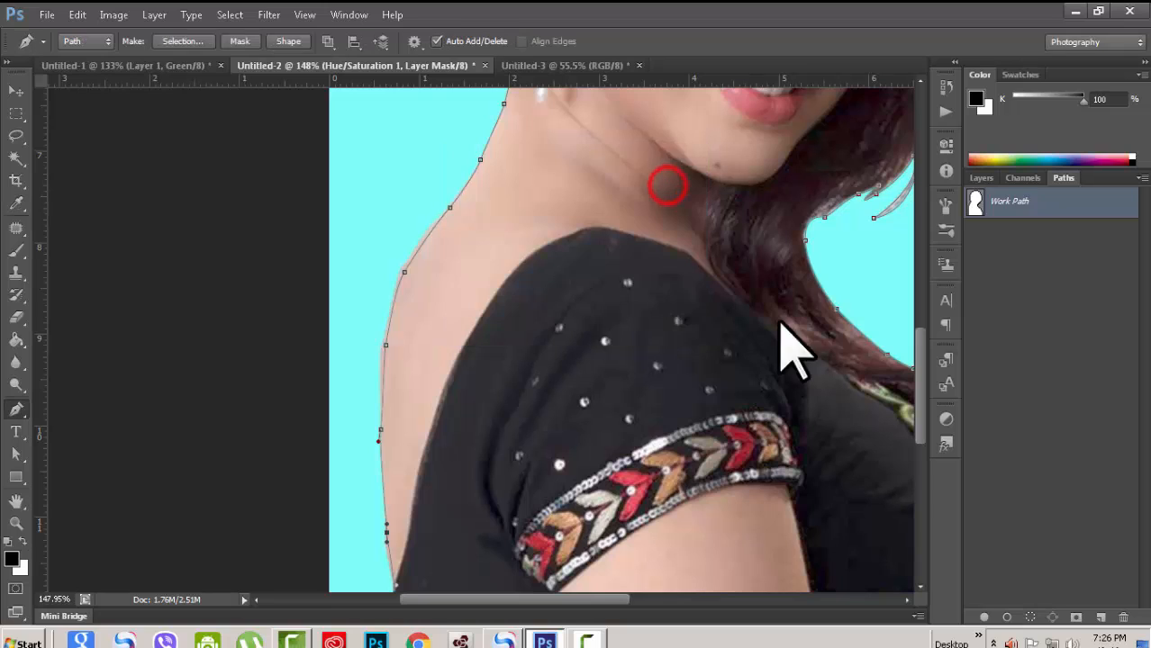
- Target Layer 1's mask and invert the selection to cover the area outside the woman
{"action": "left_click", "coordinate": [982, 179]}
{"action": "left_click", "coordinate": [1031, 272]}
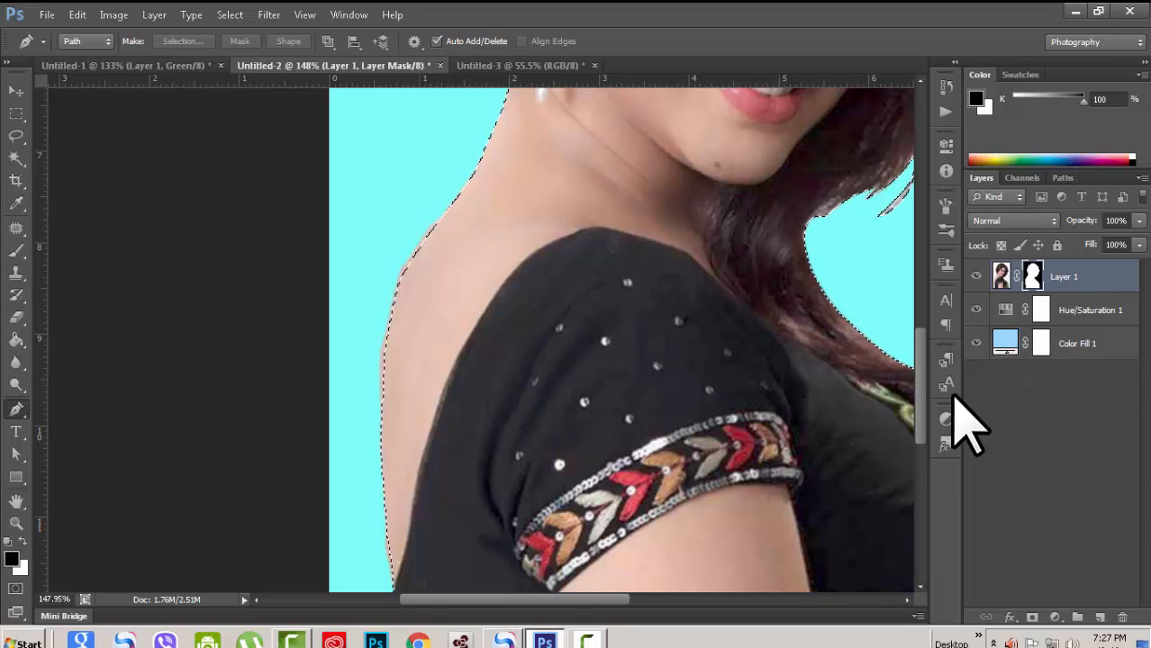
{"action": "left_click_drag", "start_coordinate": [920, 411], "coordinate": [920, 332]}
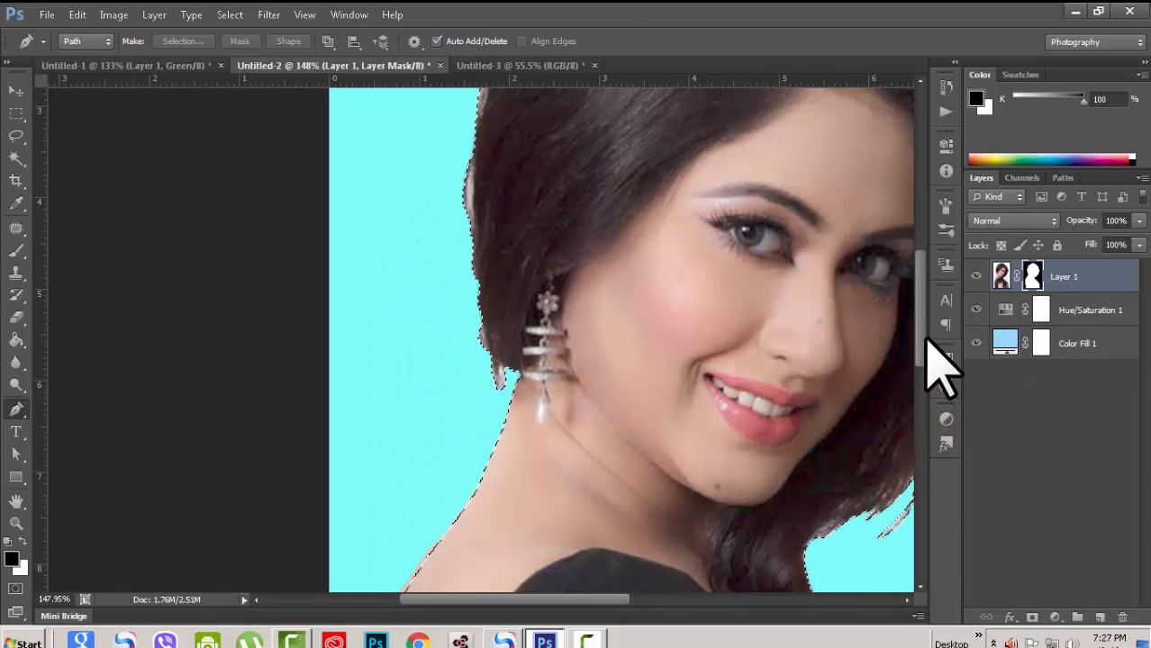
{"action": "left_click", "coordinate": [228, 16]}
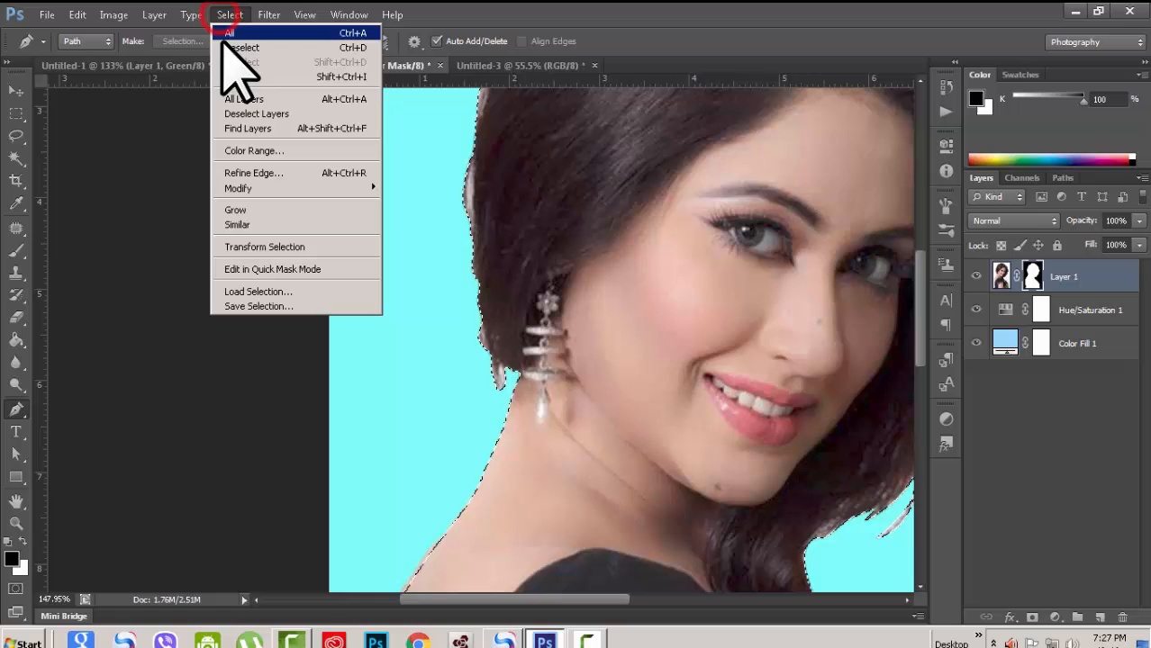
{"action": "left_click", "coordinate": [231, 76]}
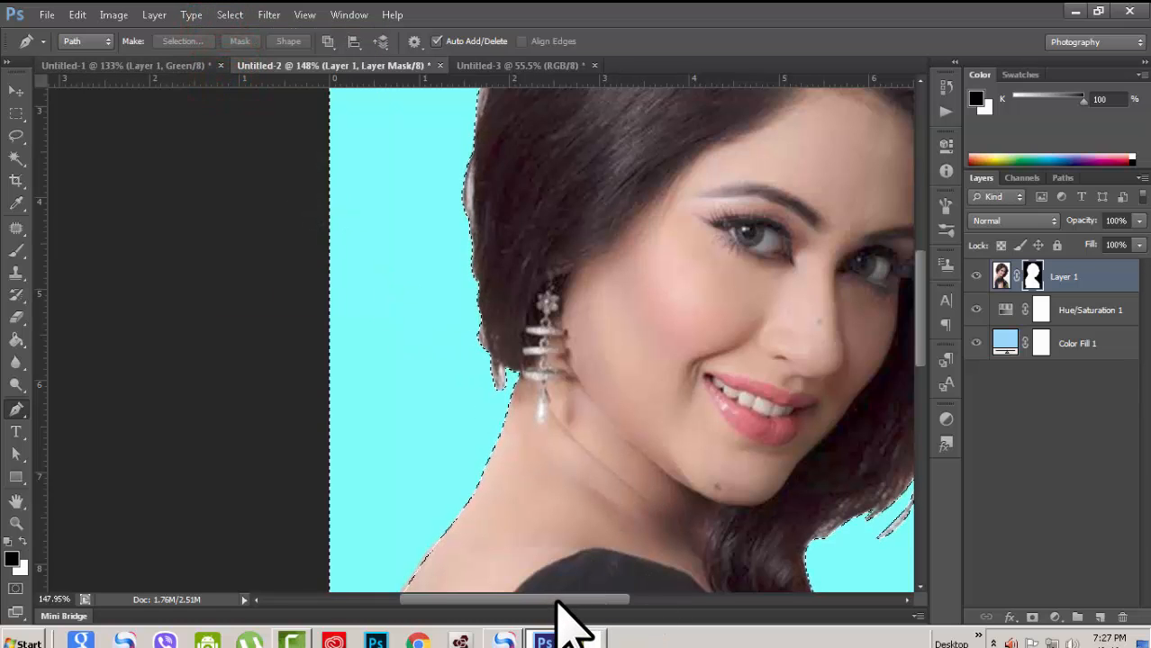
- Paint black with the Brush on Layer 1's mask along the outside of the neck, shoulder and lower hair
{"action": "left_click_drag", "start_coordinate": [557, 602], "coordinate": [653, 603]}
{"action": "scroll", "coordinate": [646, 421], "scroll_direction": "down", "scroll_amount": 3}
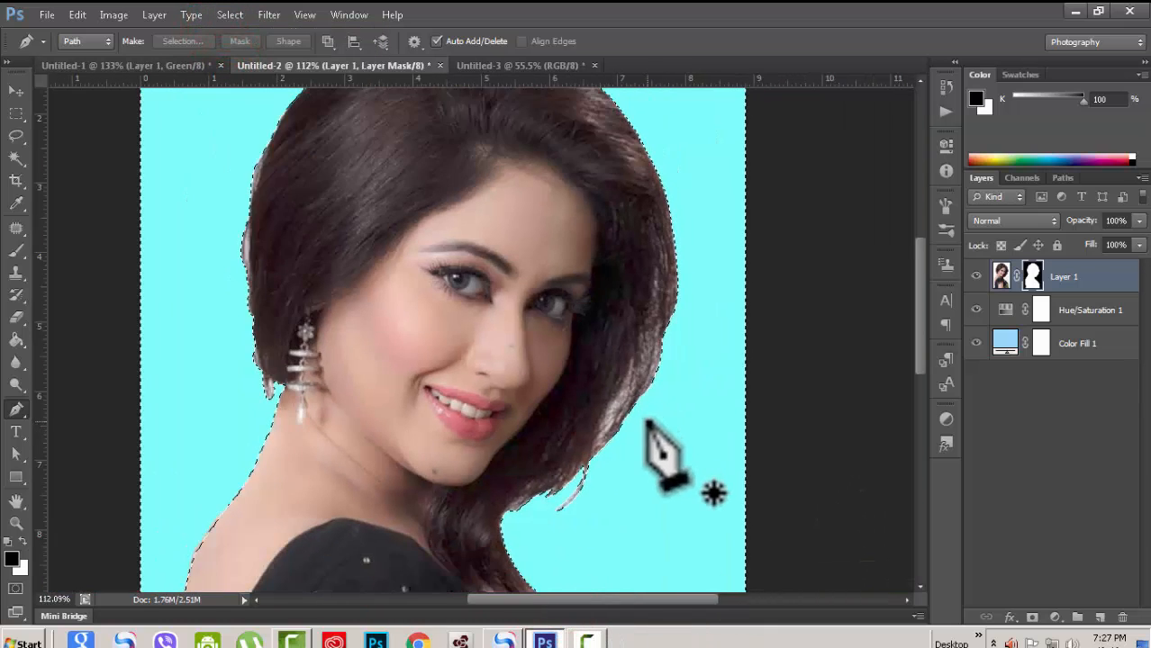
{"action": "scroll", "coordinate": [647, 421], "scroll_direction": "down", "scroll_amount": 1}
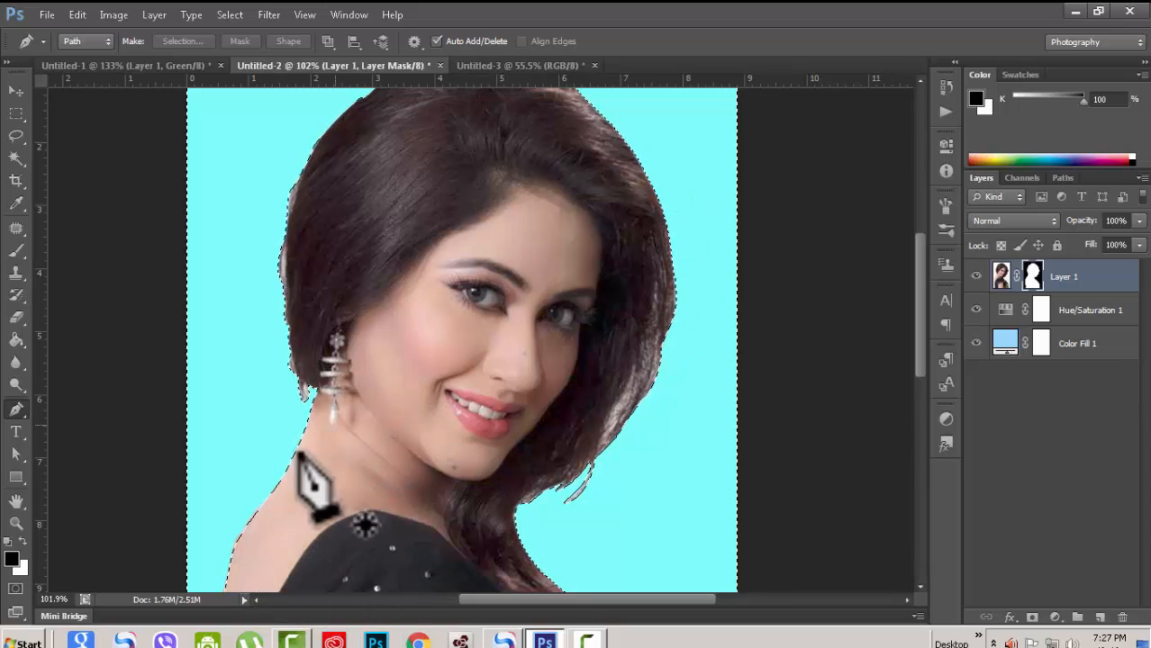
{"action": "left_click_drag", "start_coordinate": [489, 600], "coordinate": [414, 606]}
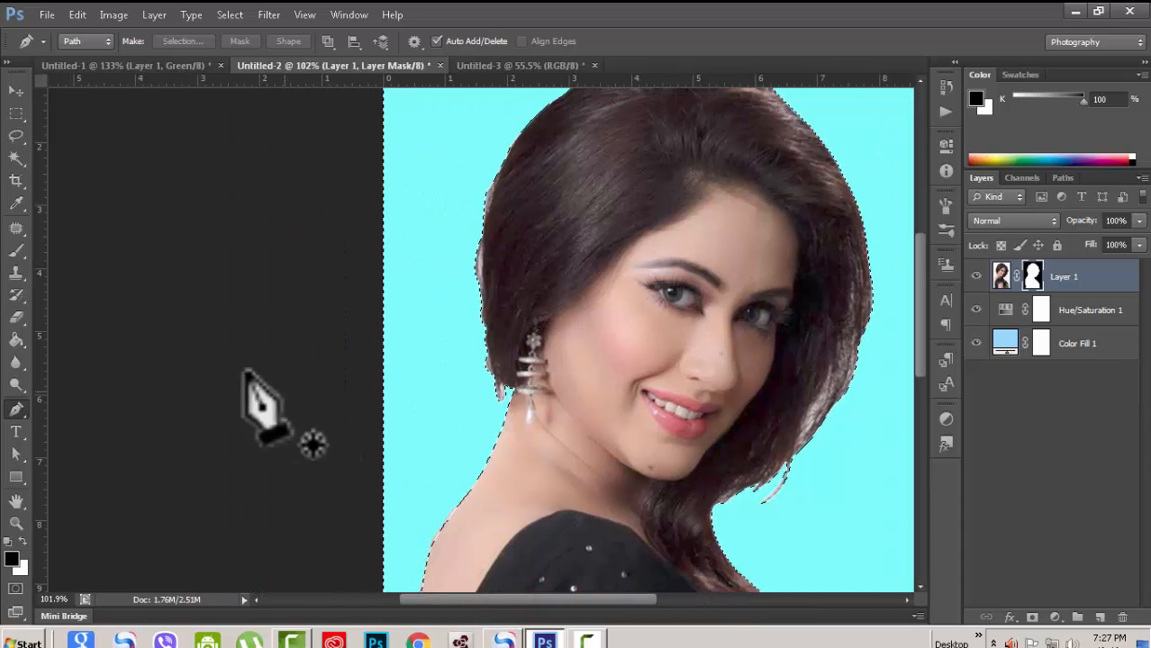
{"action": "left_click", "coordinate": [17, 251]}
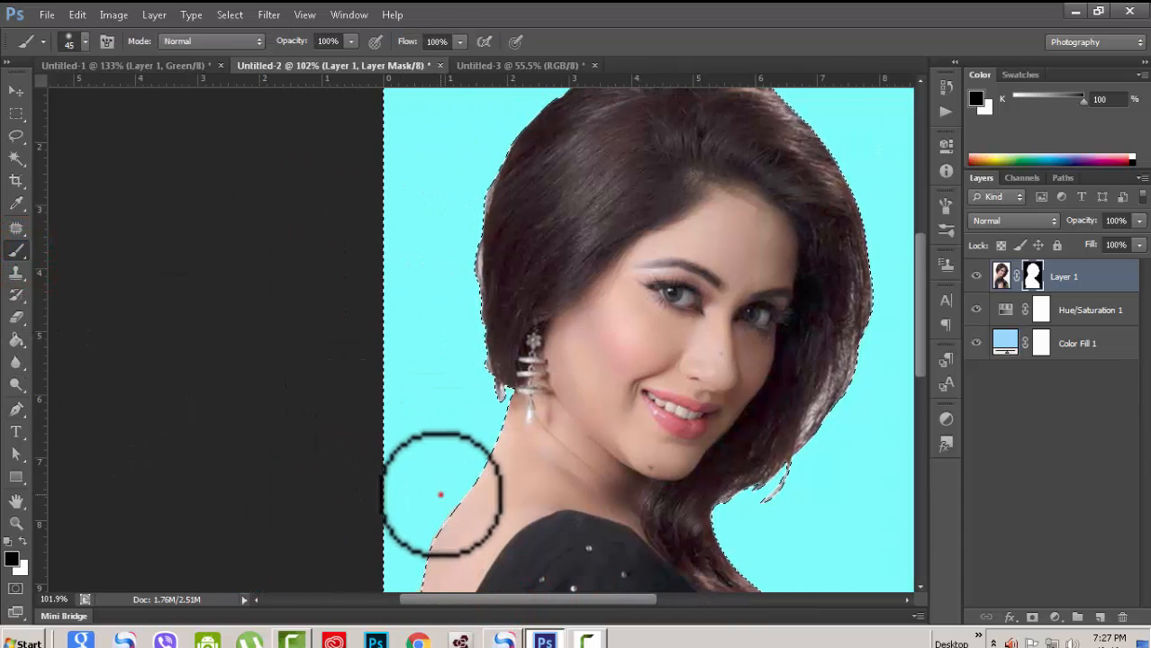
{"action": "mouse_move", "coordinate": [442, 494]}
{"action": "left_mouse_down"}
{"action": "mouse_move", "coordinate": [400, 570]}
{"action": "mouse_move", "coordinate": [473, 452]}
{"action": "mouse_move", "coordinate": [476, 399]}
{"action": "mouse_move", "coordinate": [502, 361]}
{"action": "mouse_move", "coordinate": [472, 339]}
{"action": "left_mouse_up"}
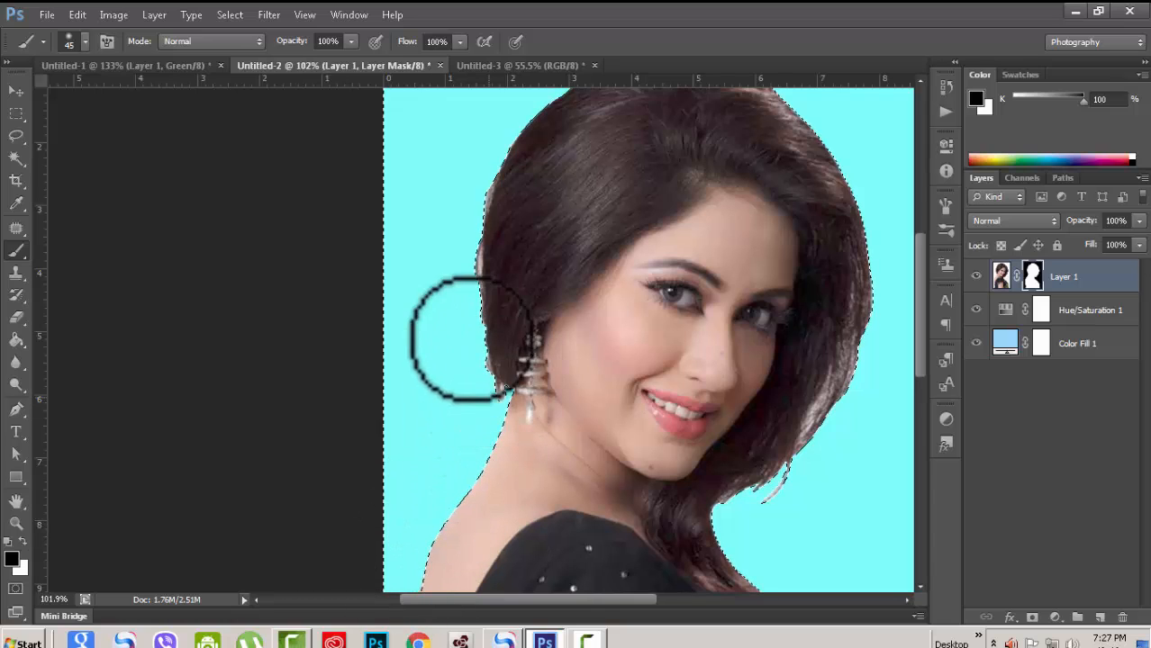
- Inspect the masked edge along the shoulder and back down to the waist, and clear the selection
{"action": "scroll", "coordinate": [668, 476], "scroll_direction": "down", "scroll_amount": 3}
{"action": "left_click_drag", "start_coordinate": [922, 347], "coordinate": [928, 416]}
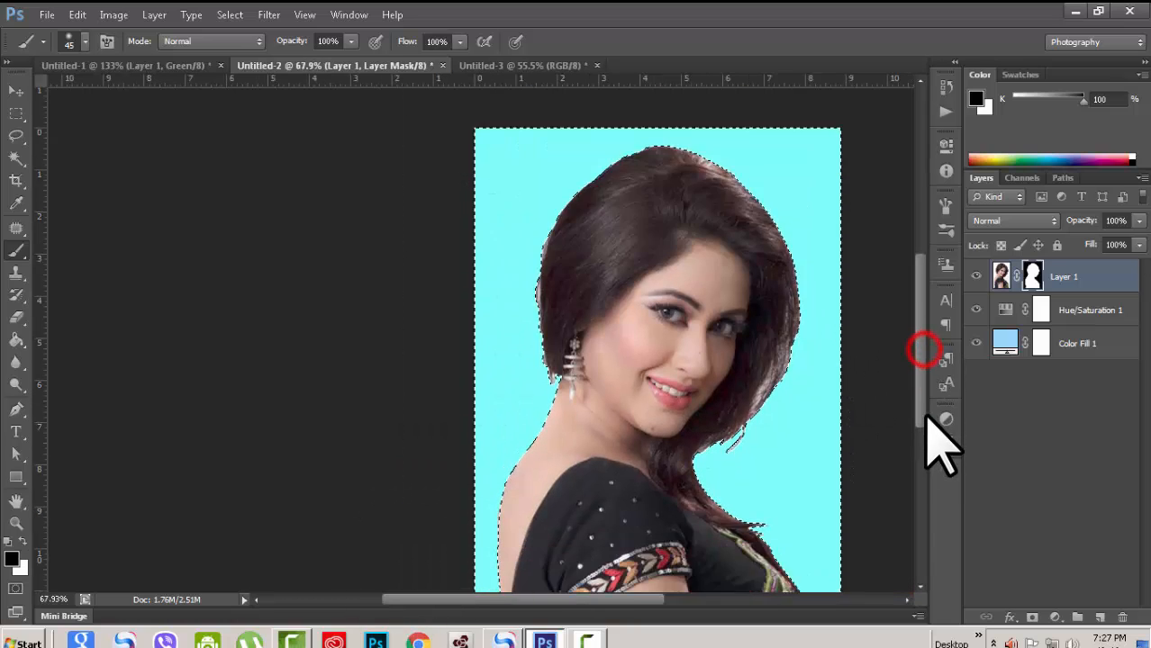
{"action": "scroll", "coordinate": [693, 385], "scroll_direction": "down", "scroll_amount": 3}
{"action": "scroll", "coordinate": [488, 398], "scroll_direction": "up", "scroll_amount": 5}
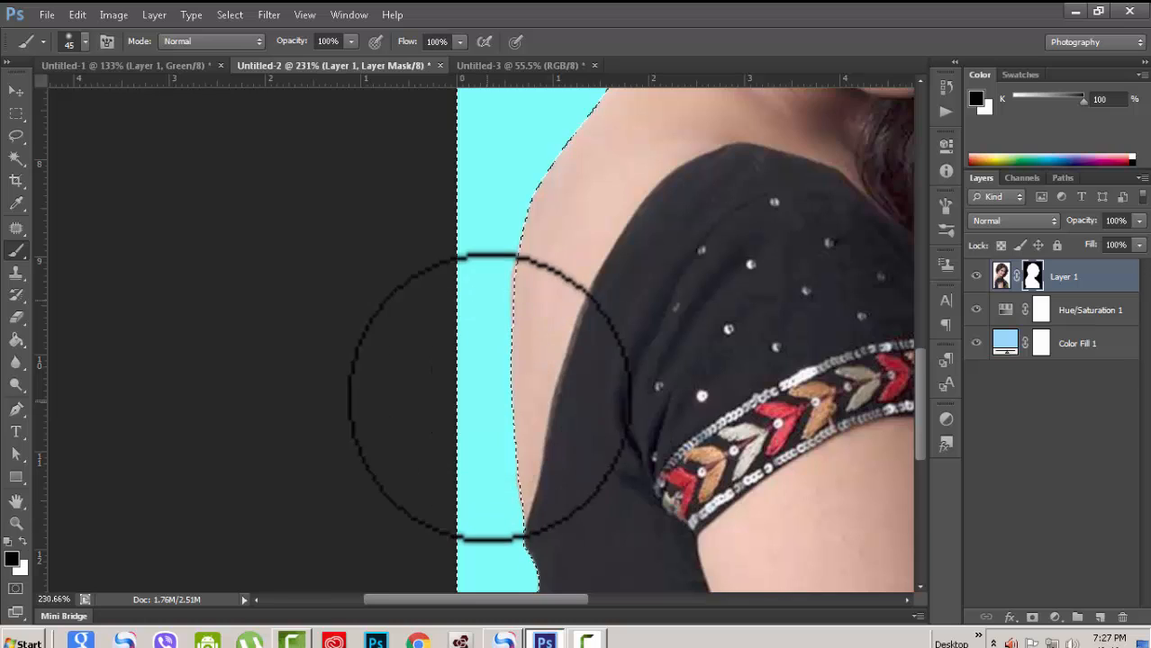
{"action": "scroll", "coordinate": [489, 396], "scroll_direction": "up", "scroll_amount": 2}
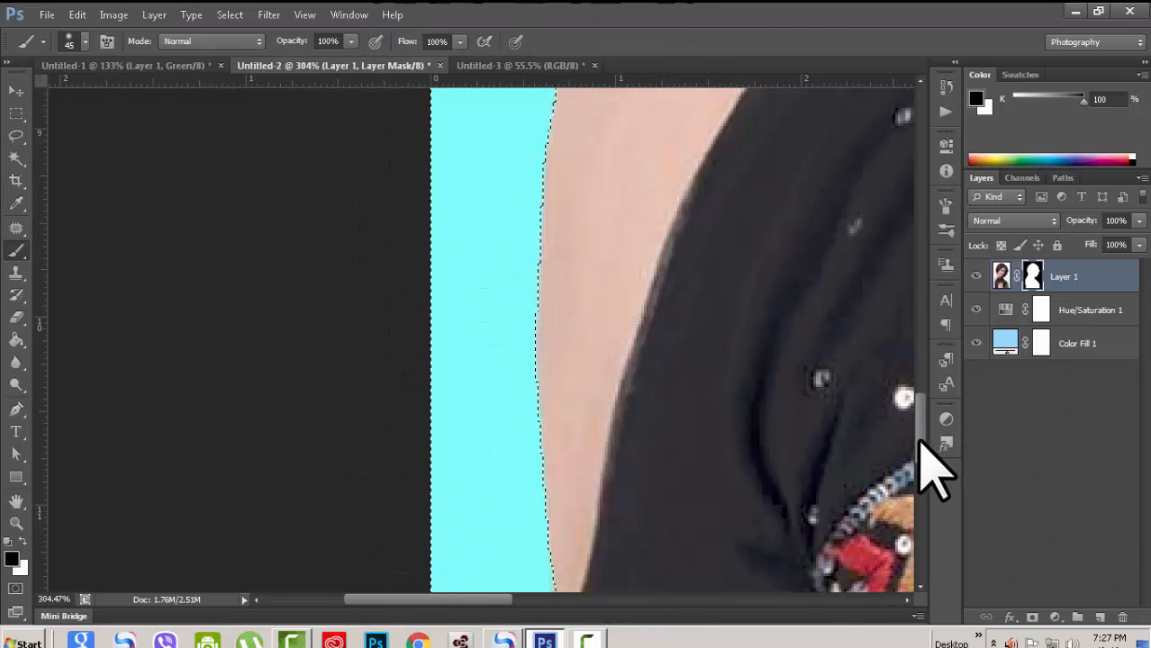
{"action": "left_click_drag", "start_coordinate": [920, 446], "coordinate": [919, 392]}
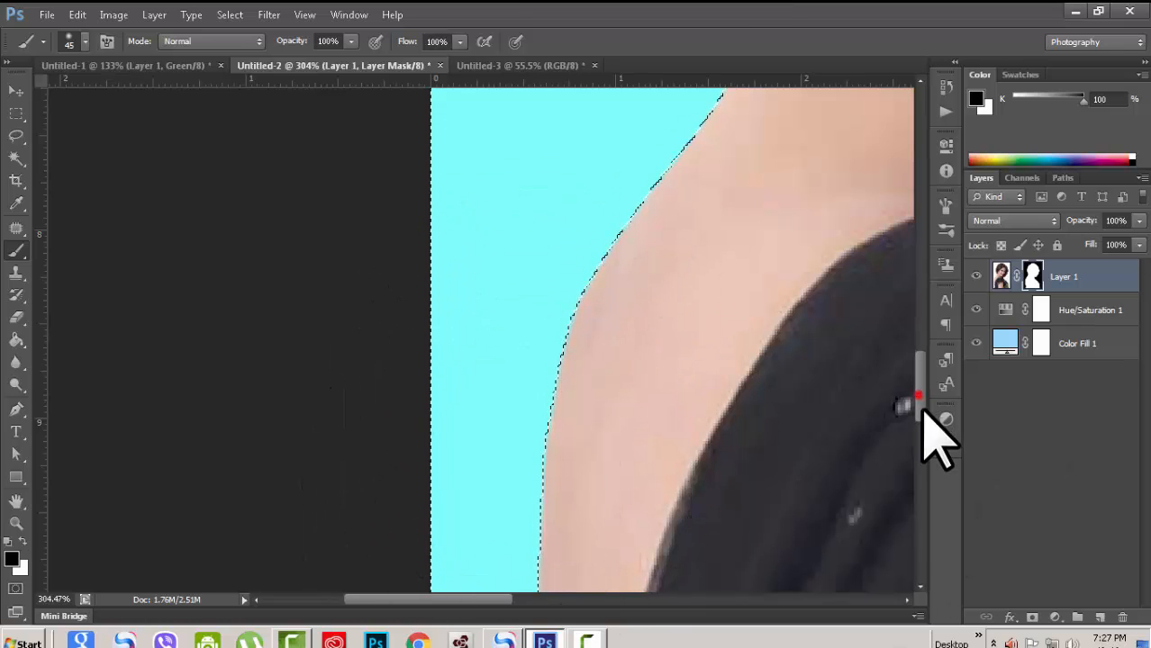
{"action": "left_click_drag", "start_coordinate": [920, 396], "coordinate": [919, 494]}
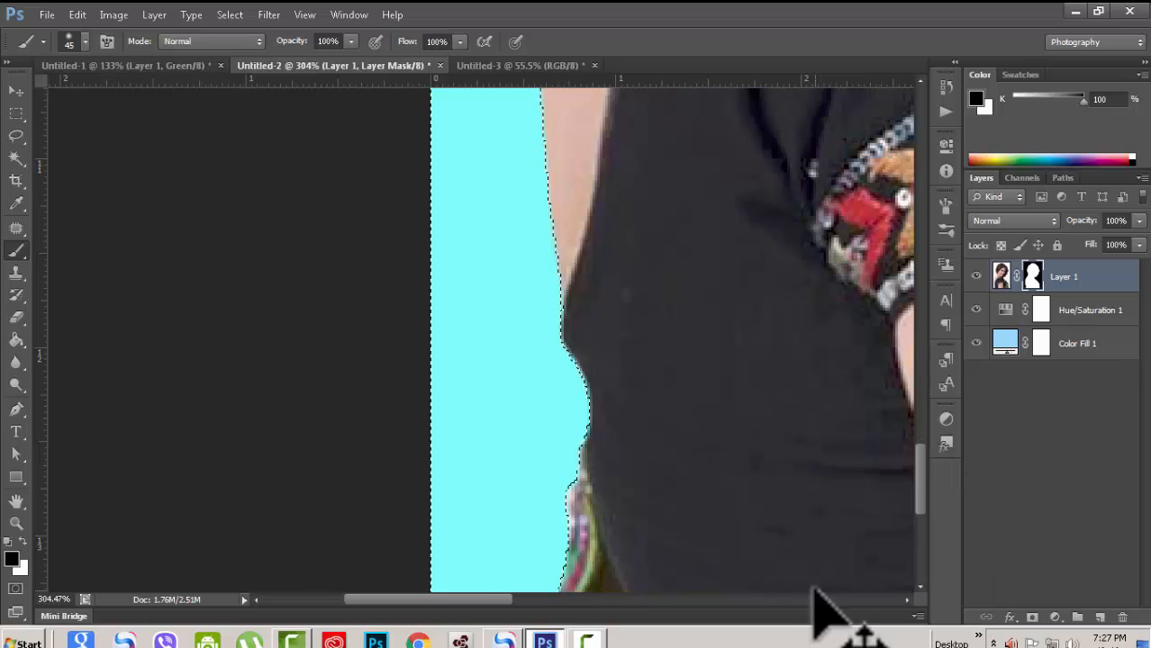
{"action": "scroll", "coordinate": [653, 486], "scroll_direction": "down", "scroll_amount": 4}
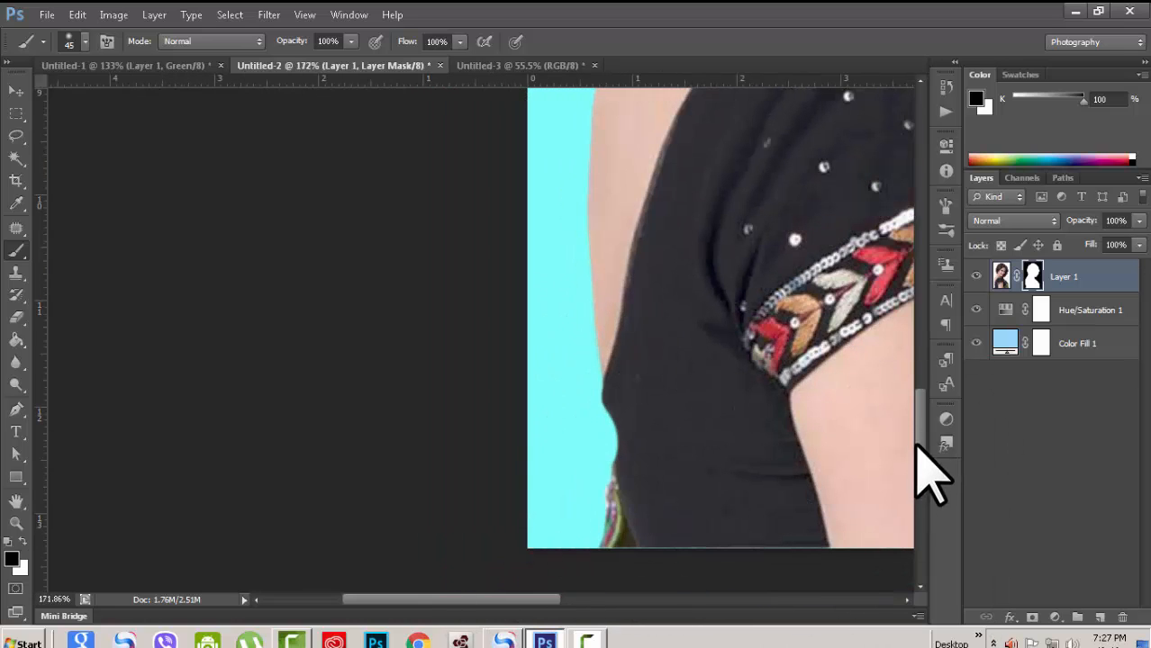
- Examine the cutout along the shoulder, sleeve and hair up close for leftover background
{"action": "left_click_drag", "start_coordinate": [917, 452], "coordinate": [916, 398]}
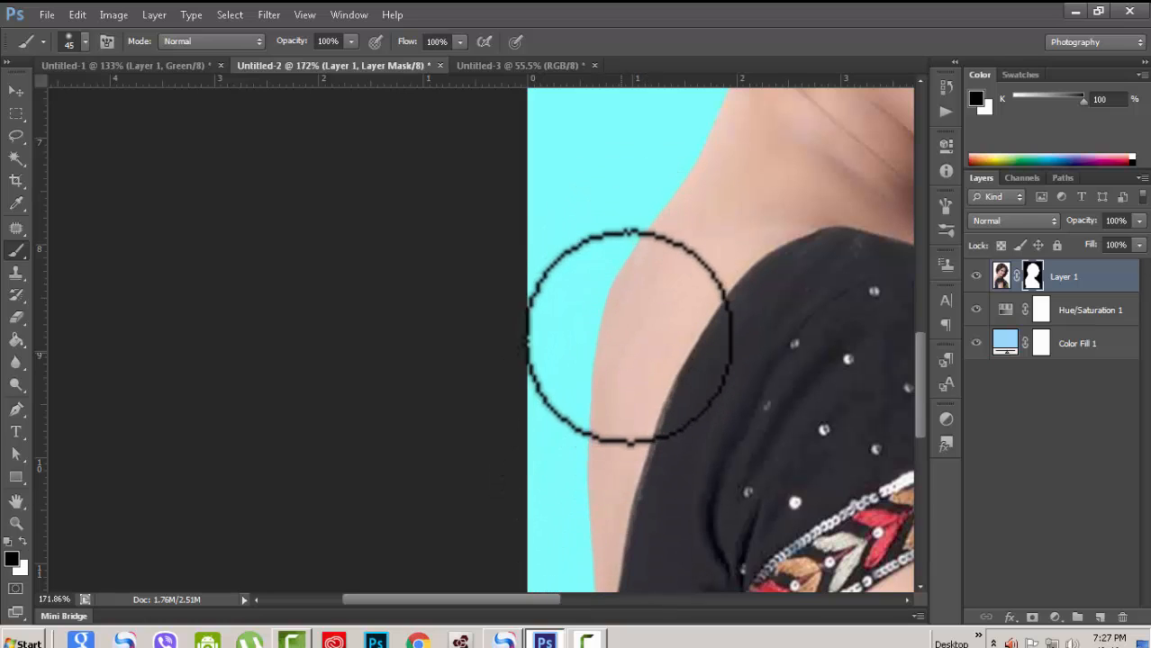
{"action": "left_click_drag", "start_coordinate": [540, 597], "coordinate": [629, 597]}
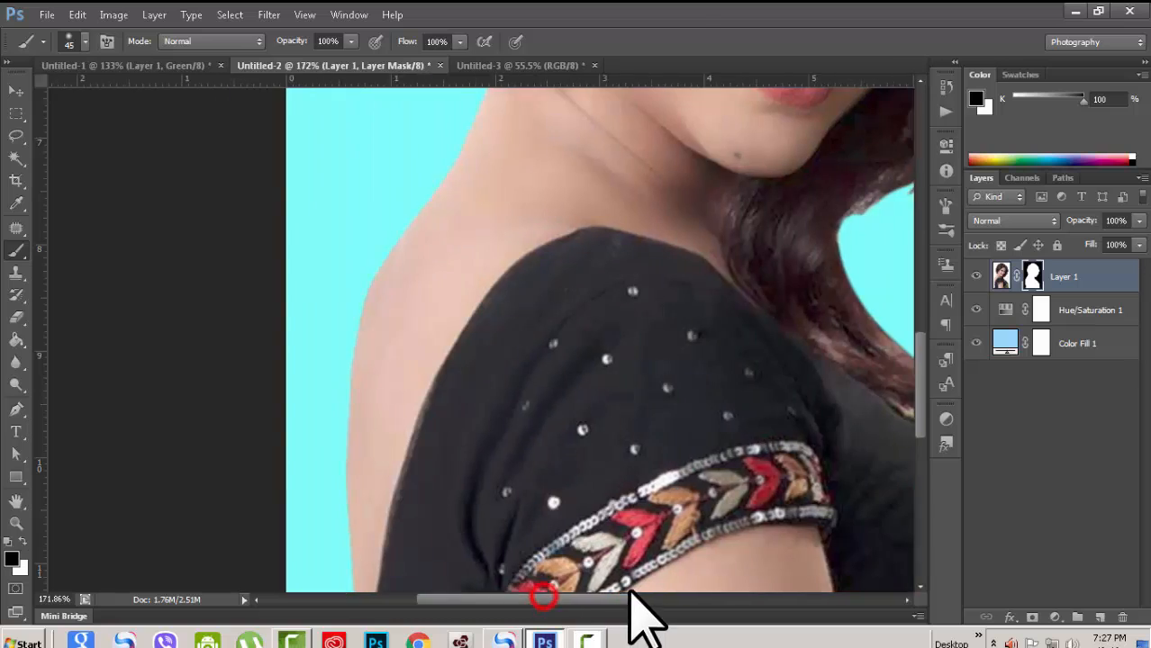
{"action": "scroll", "coordinate": [686, 418], "scroll_direction": "down", "scroll_amount": 3}
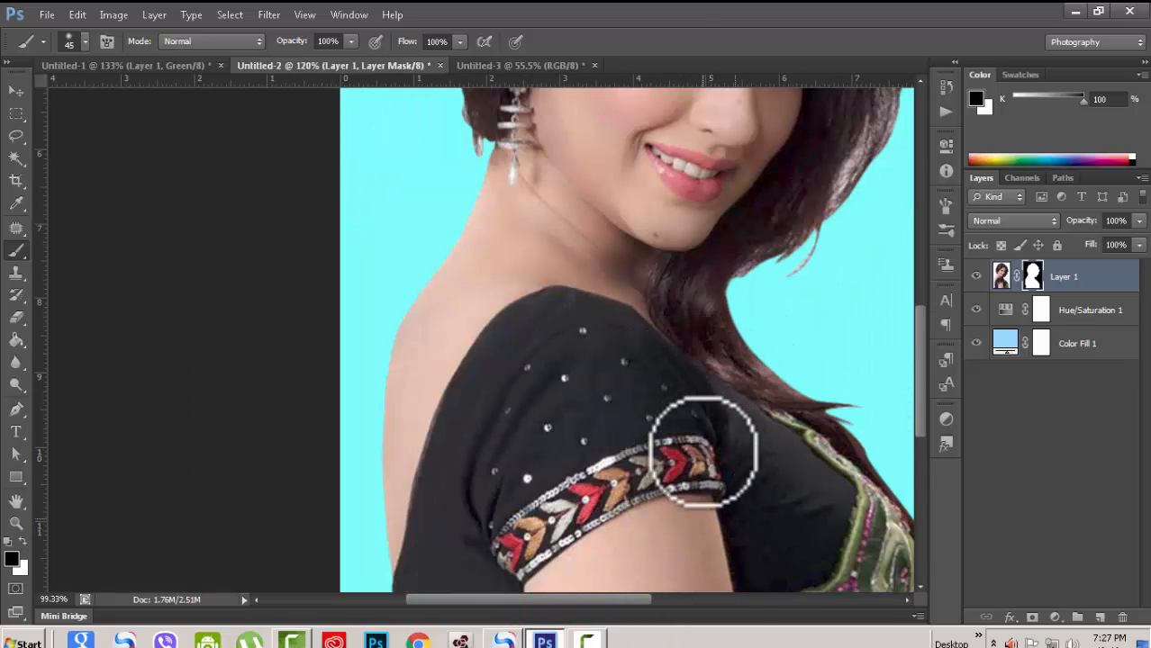
{"action": "scroll", "coordinate": [698, 405], "scroll_direction": "up", "scroll_amount": 1}
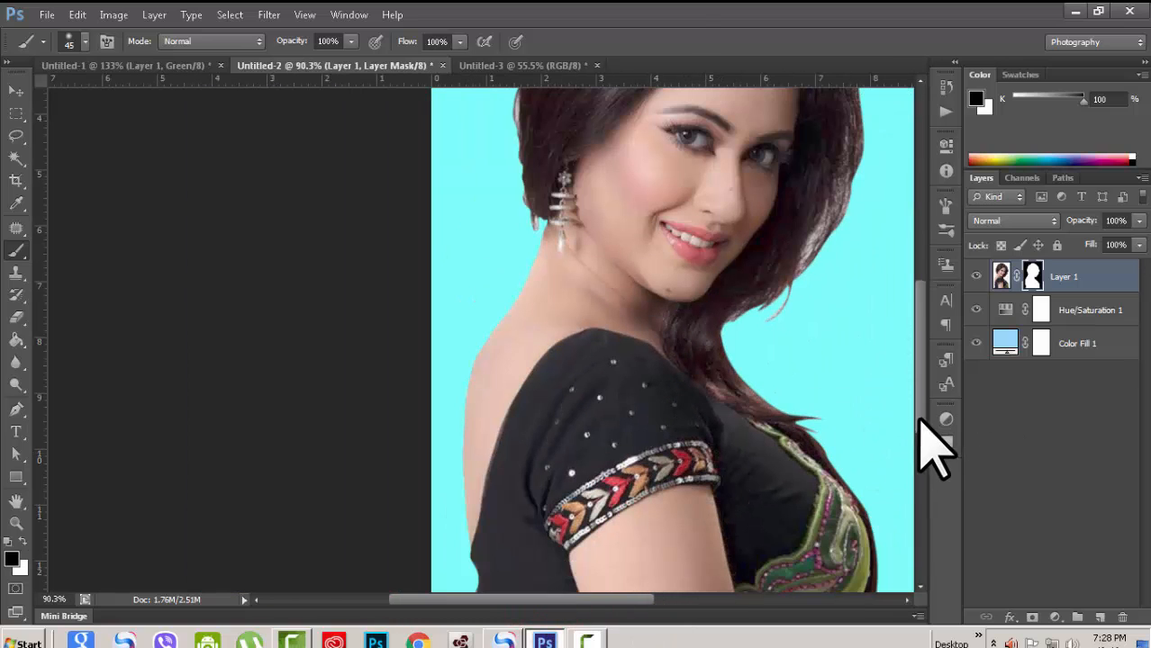
{"action": "left_click_drag", "start_coordinate": [920, 420], "coordinate": [917, 457]}
{"action": "scroll", "coordinate": [783, 481], "scroll_direction": "up", "scroll_amount": 2}
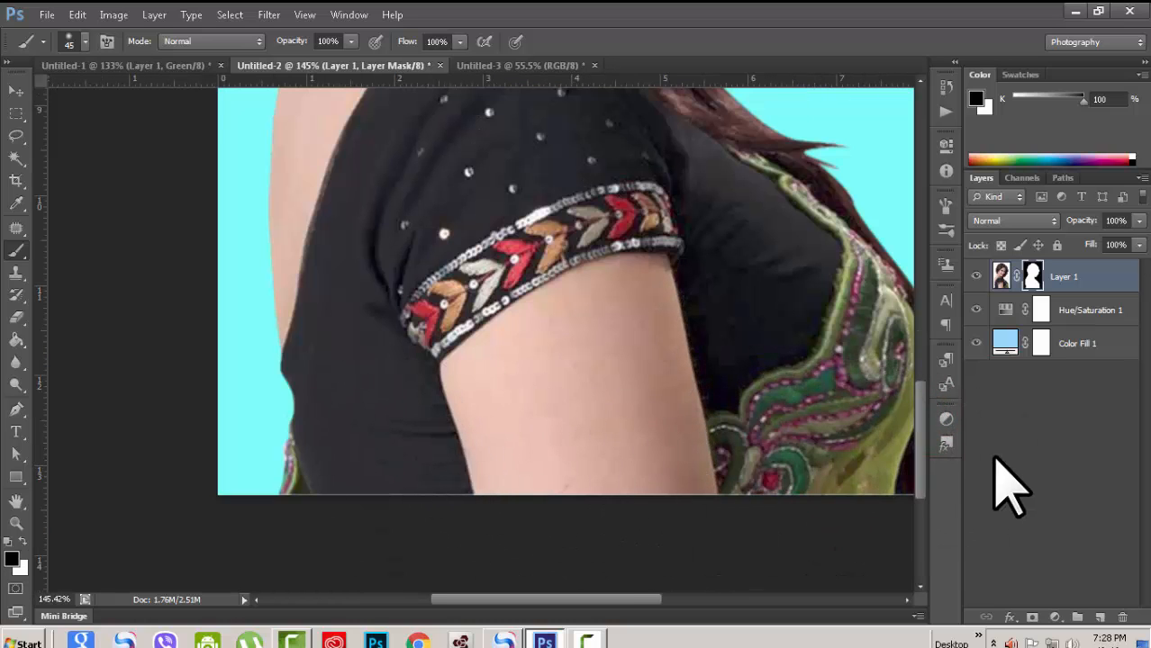
{"action": "left_click_drag", "start_coordinate": [923, 469], "coordinate": [950, 289]}
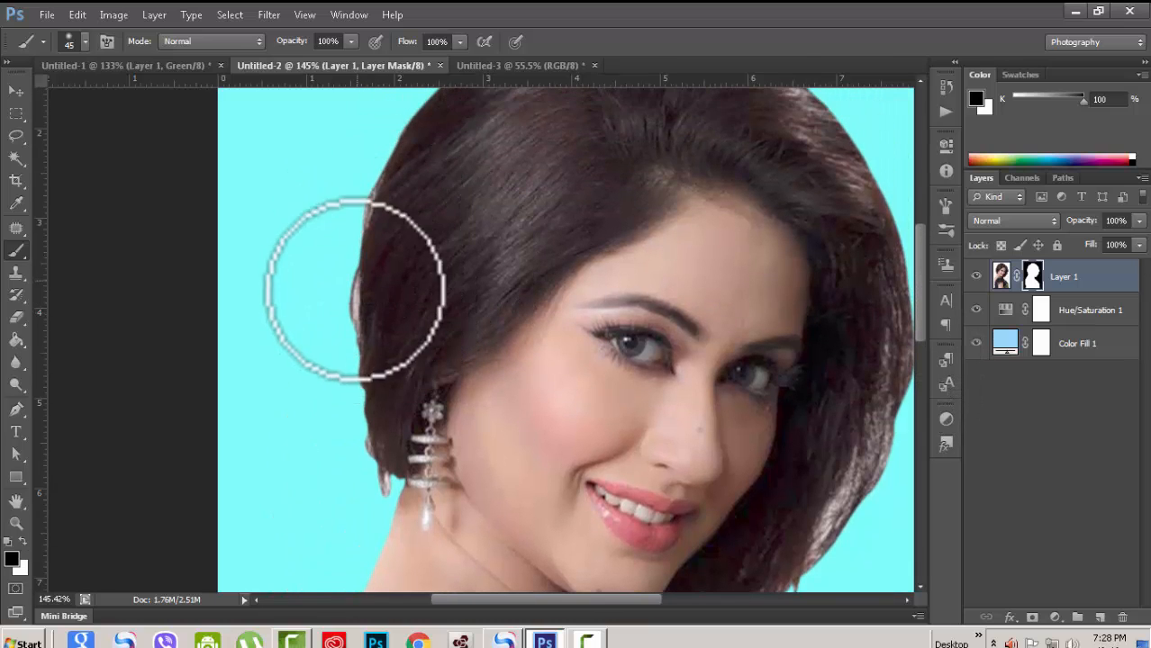
- Activate the Work Path and make a new anti-aliased selection from it with a 0.5-pixel feather radius
{"action": "left_click", "coordinate": [1064, 178]}
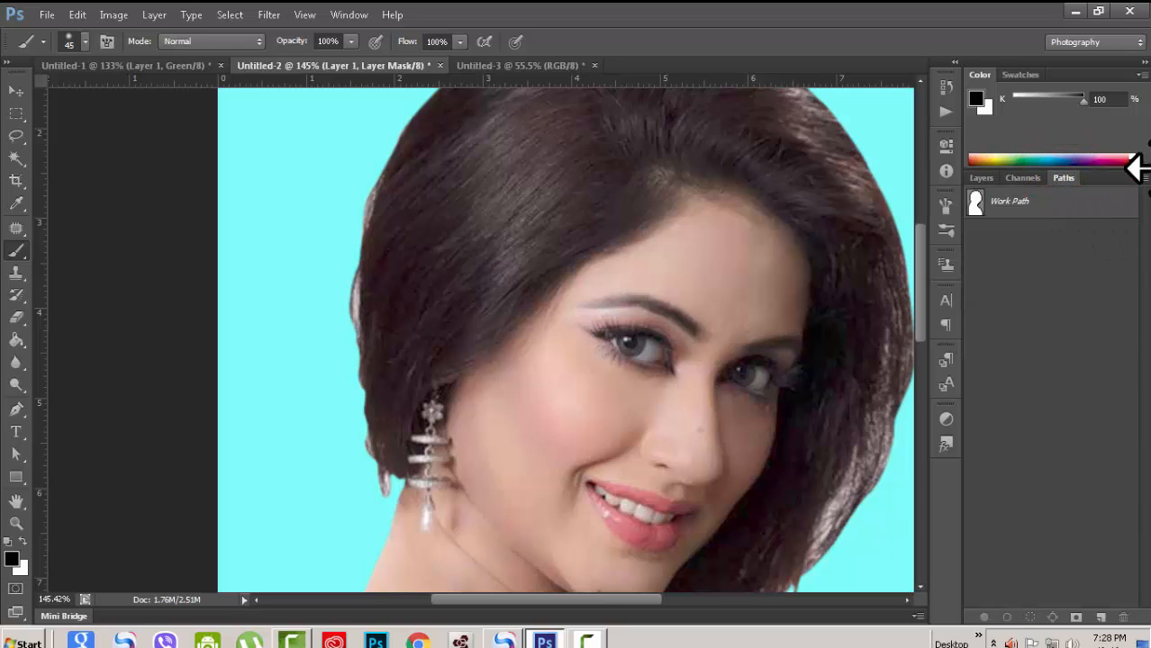
{"action": "left_click", "coordinate": [1018, 203]}
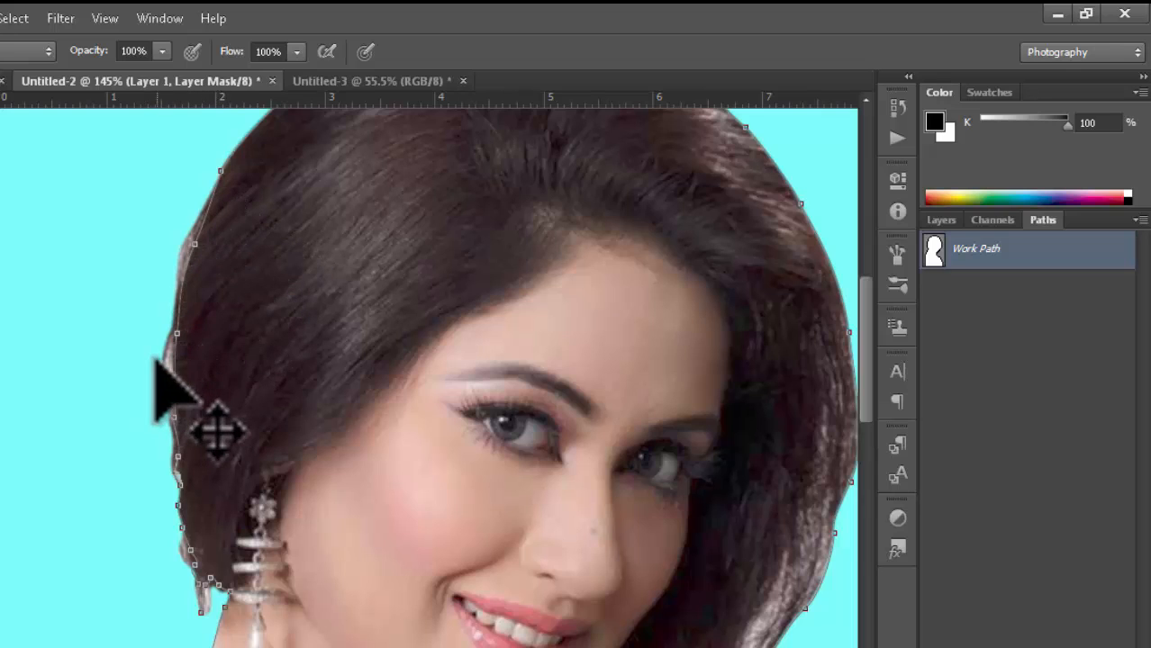
{"action": "scroll", "coordinate": [411, 411], "scroll_direction": "down", "scroll_amount": 2}
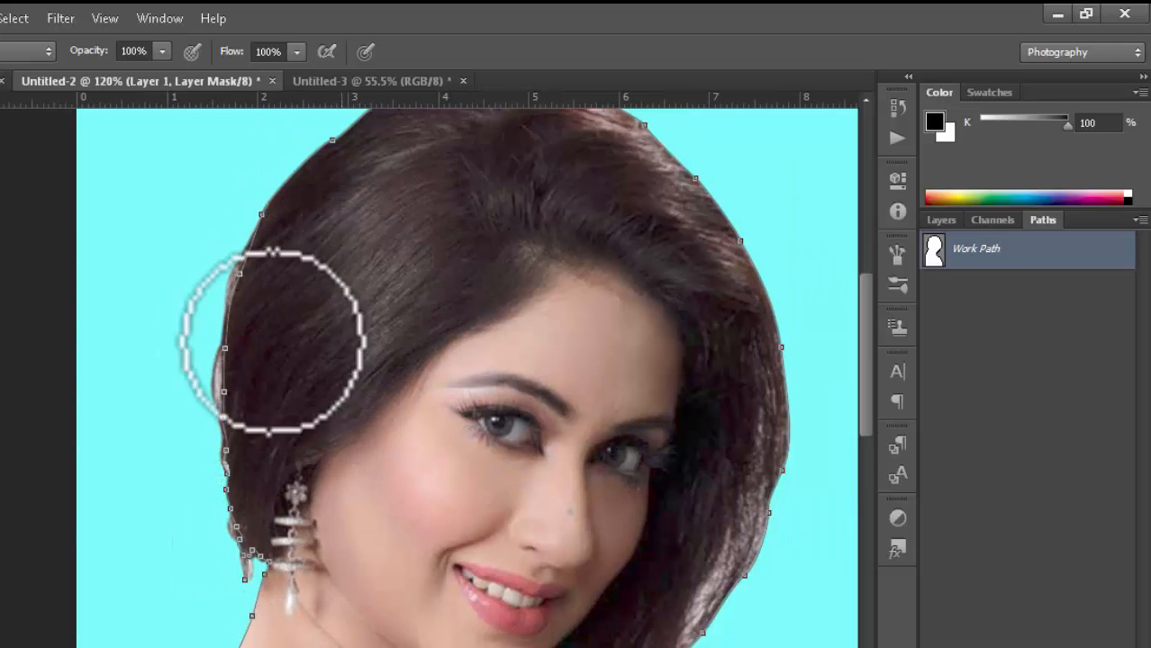
{"action": "key", "text": "p"}
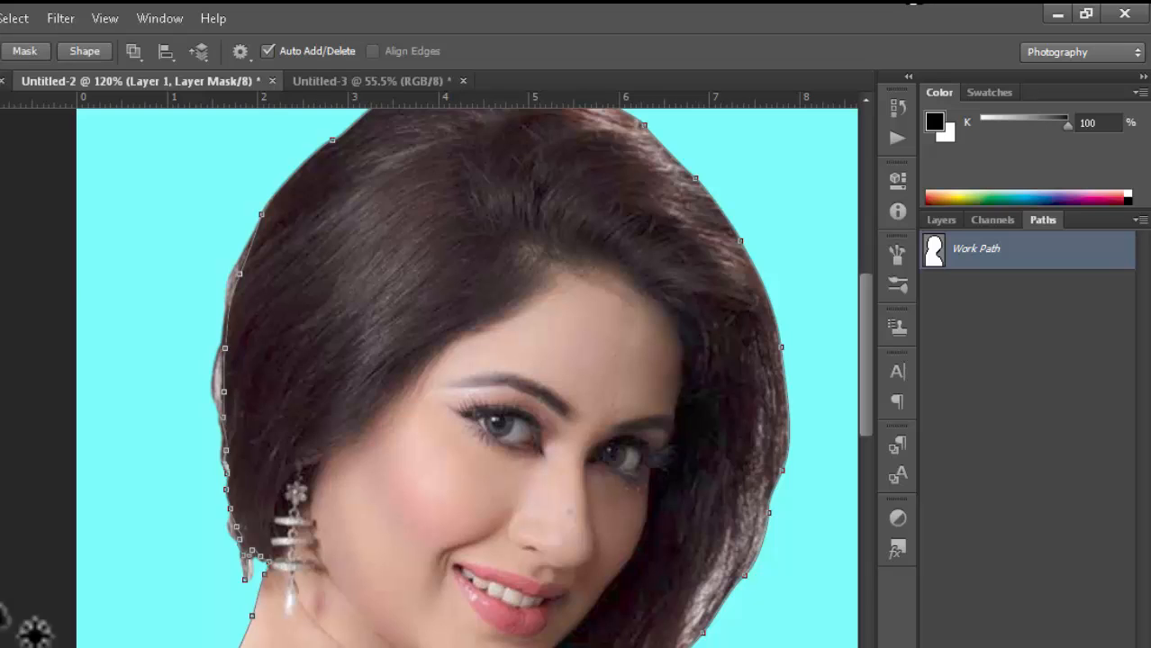
{"action": "right_click", "coordinate": [309, 308]}
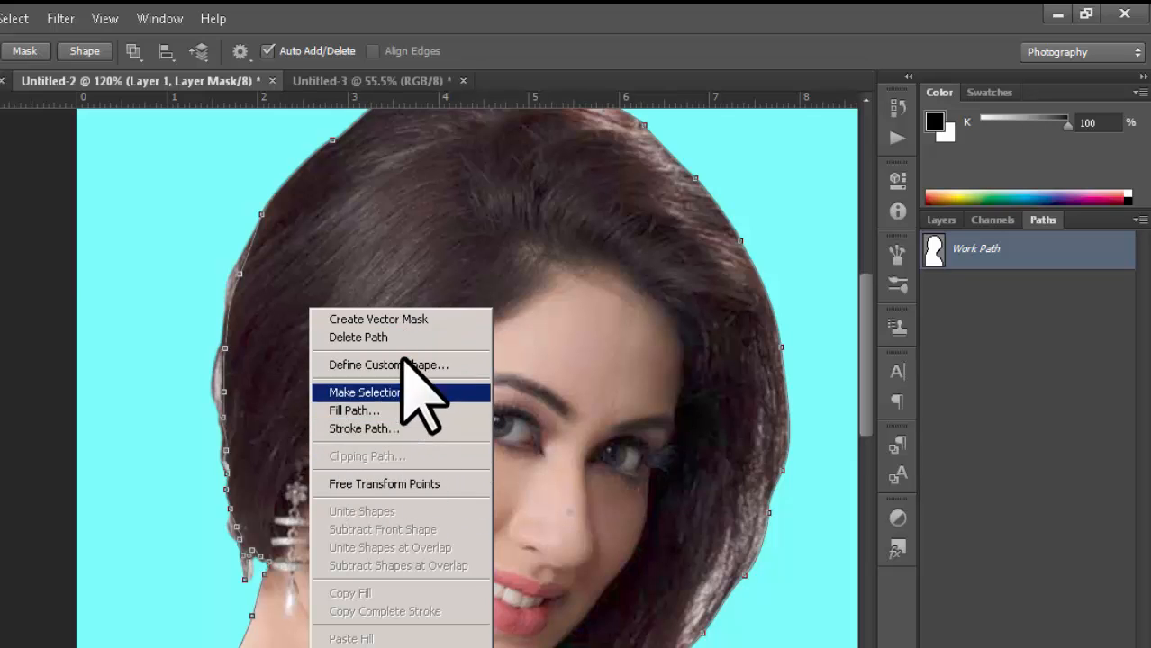
{"action": "left_click", "coordinate": [383, 394]}
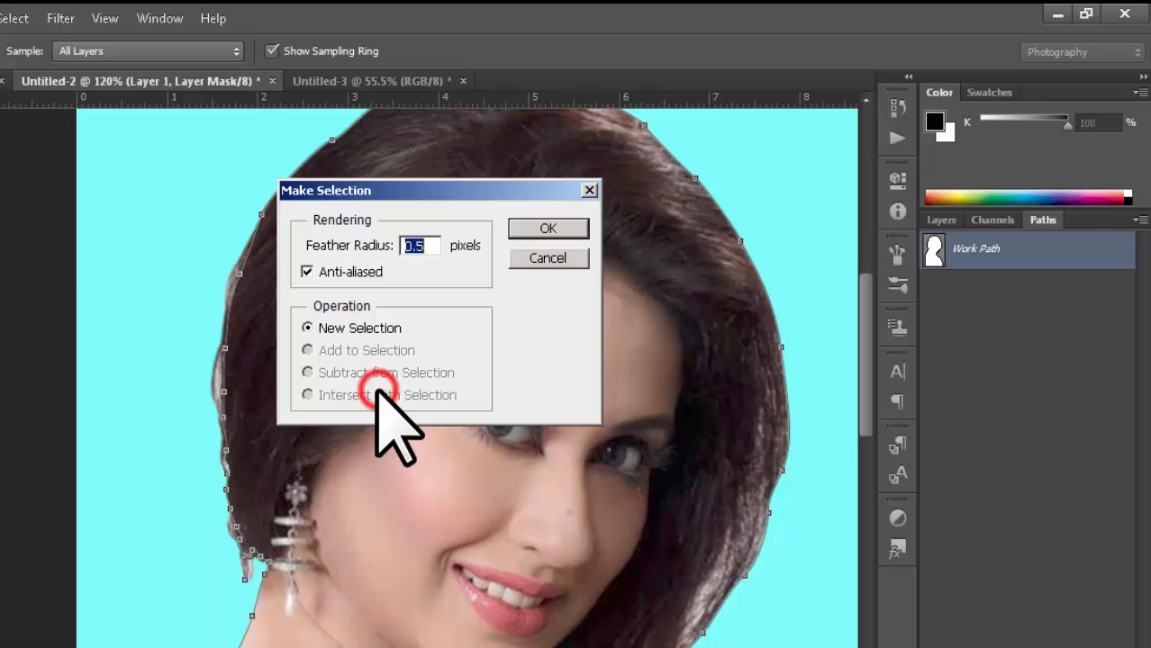
{"action": "left_click", "coordinate": [556, 231]}
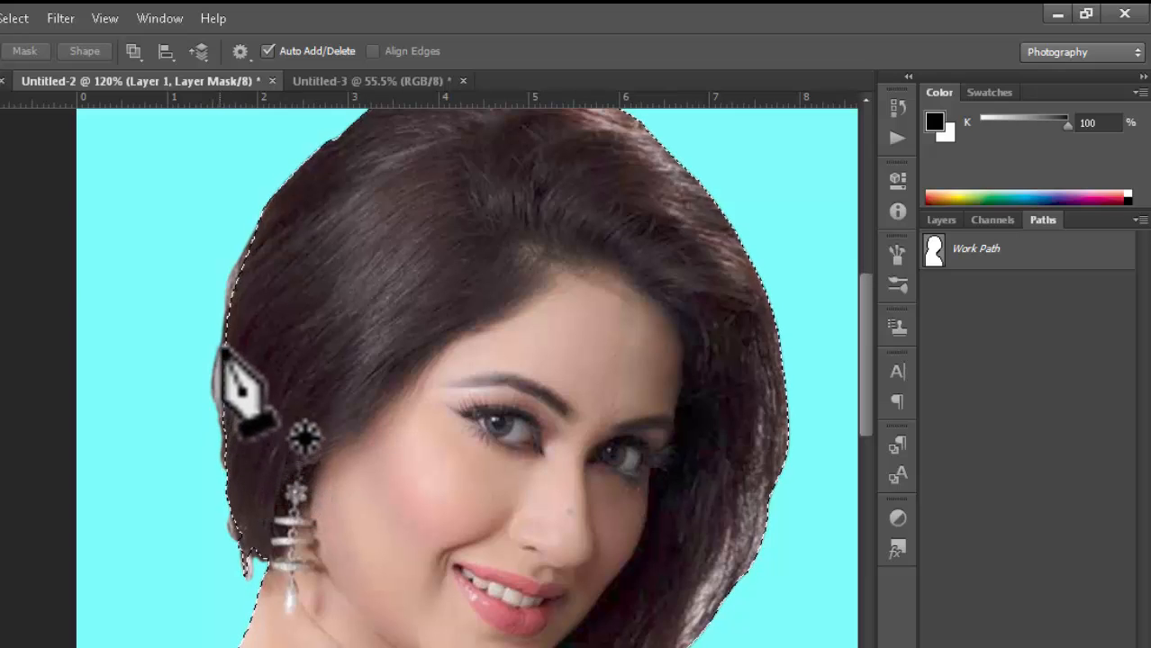
- Return to Layer 1's mask and invert the path selection so it covers the background around the hair and body
{"action": "left_click", "coordinate": [945, 219]}
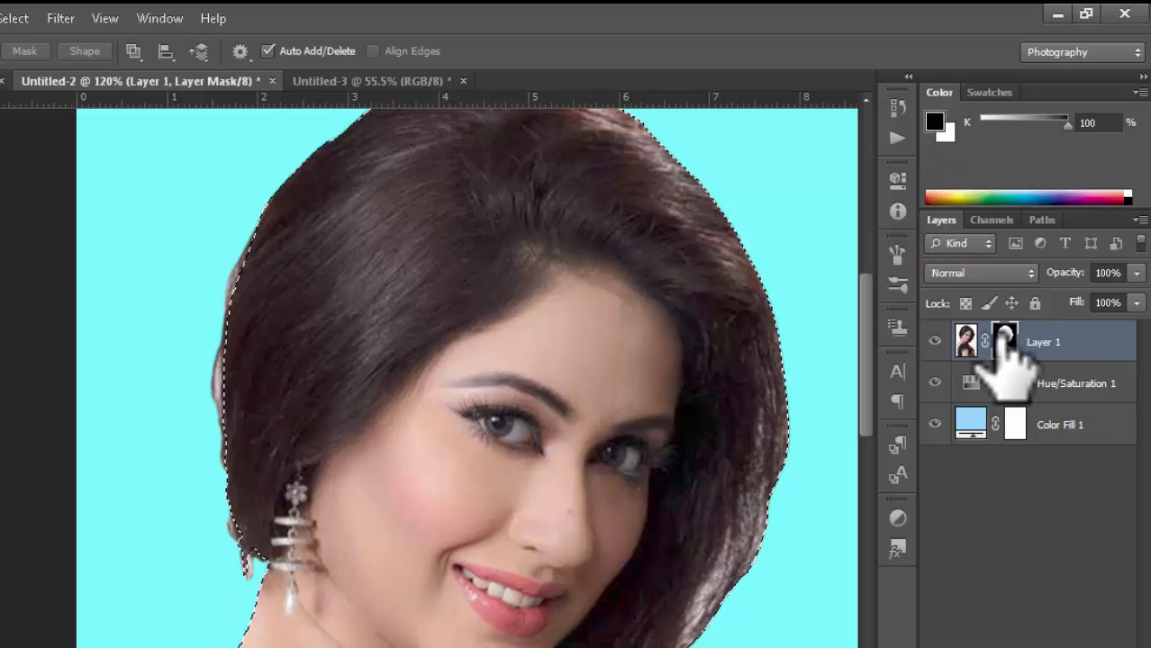
{"action": "left_click", "coordinate": [13, 18]}
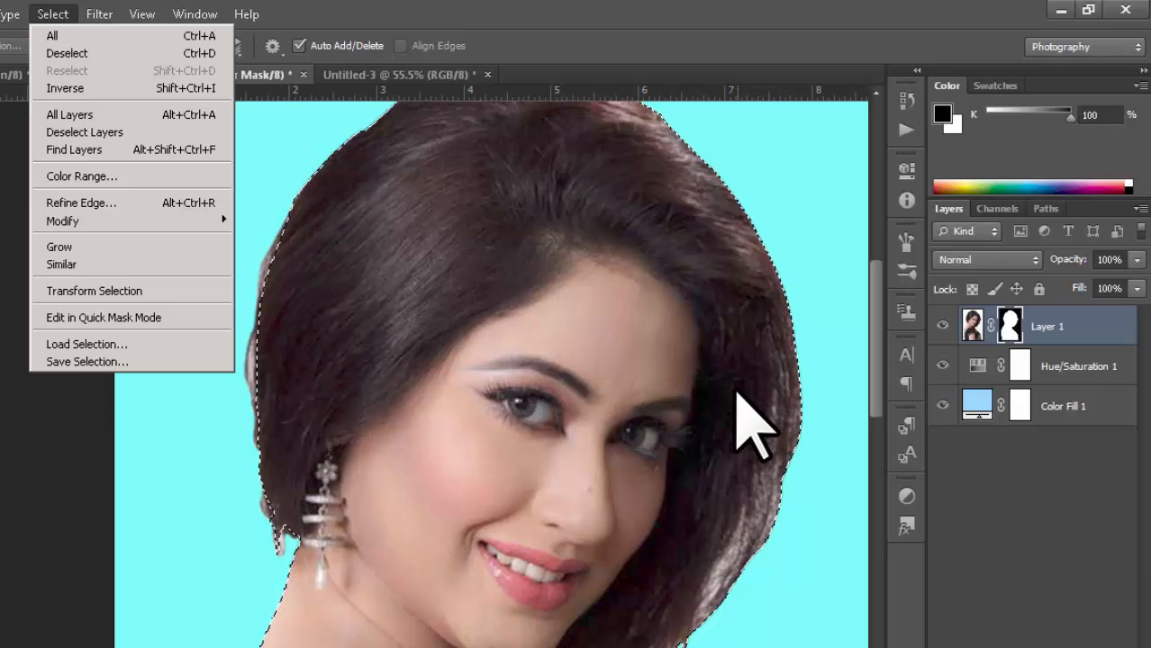
{"action": "key", "text": "v"}
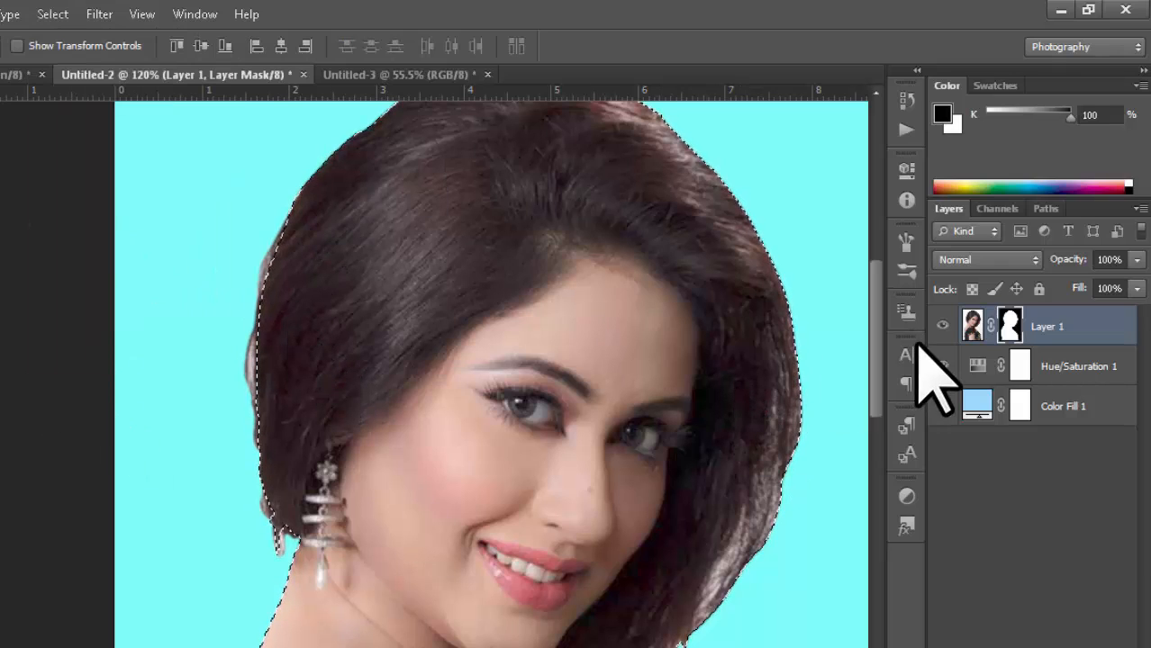
{"action": "left_click_drag", "start_coordinate": [872, 399], "coordinate": [869, 428]}
{"action": "scroll", "coordinate": [779, 410], "scroll_direction": "down", "scroll_amount": 3}
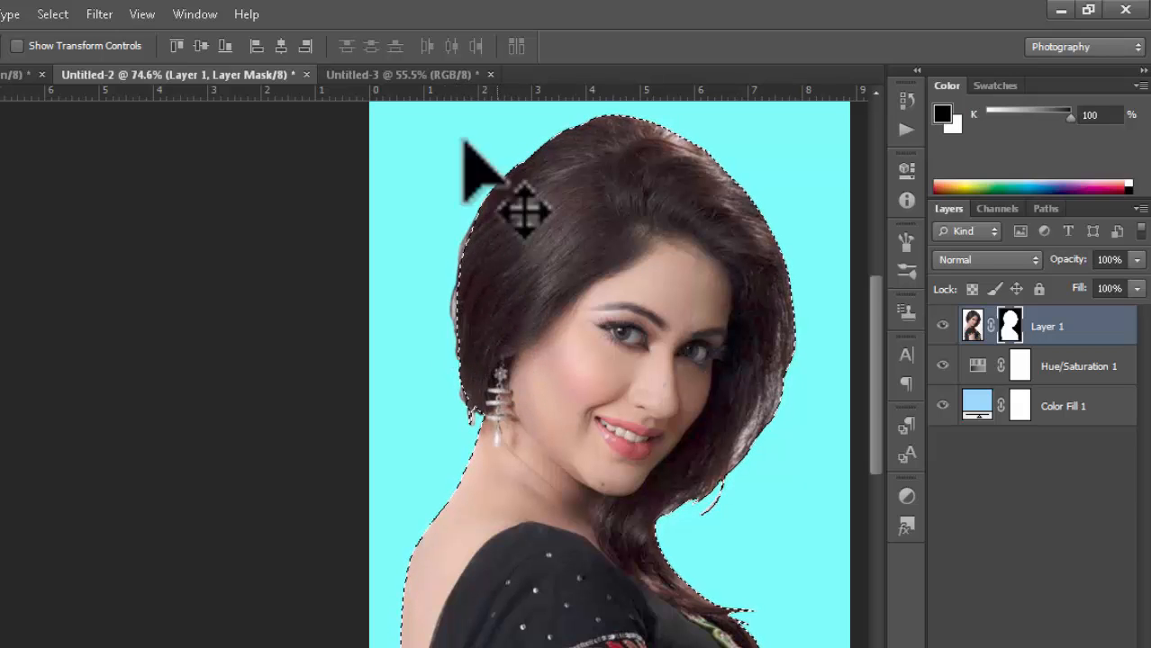
{"action": "left_click", "coordinate": [51, 14]}
{"action": "left_click", "coordinate": [52, 88]}
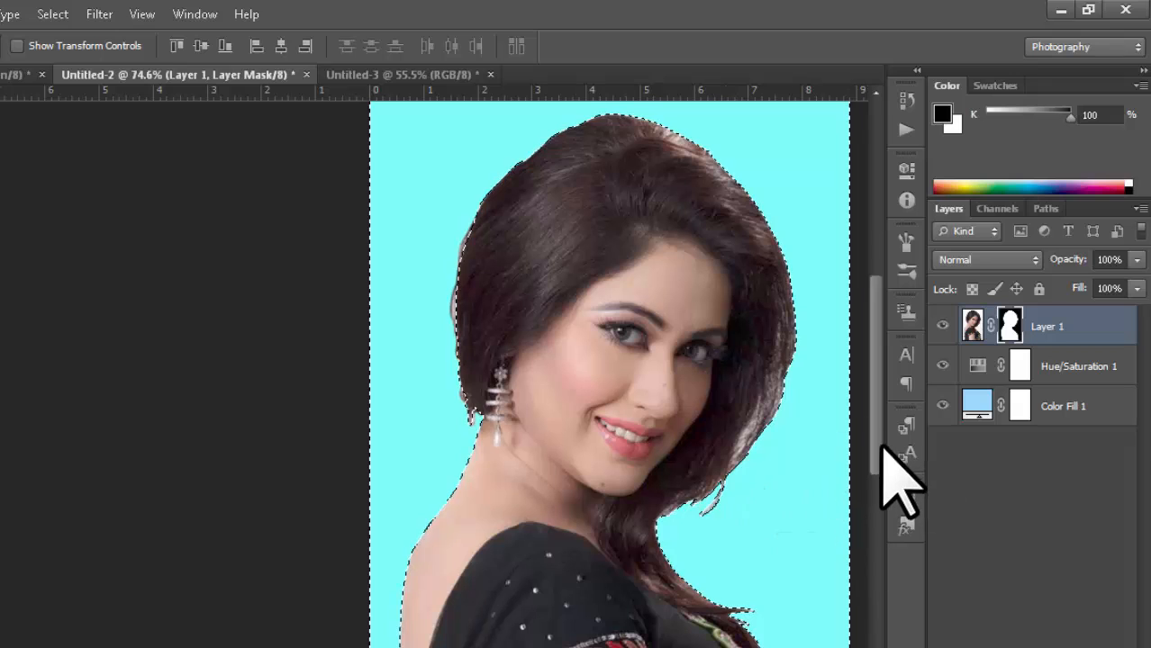
- Paint black with the Brush on Layer 1's mask along the hair edge beside the earring to hide the pale fringe, and deselect
{"action": "left_click_drag", "start_coordinate": [878, 432], "coordinate": [878, 392]}
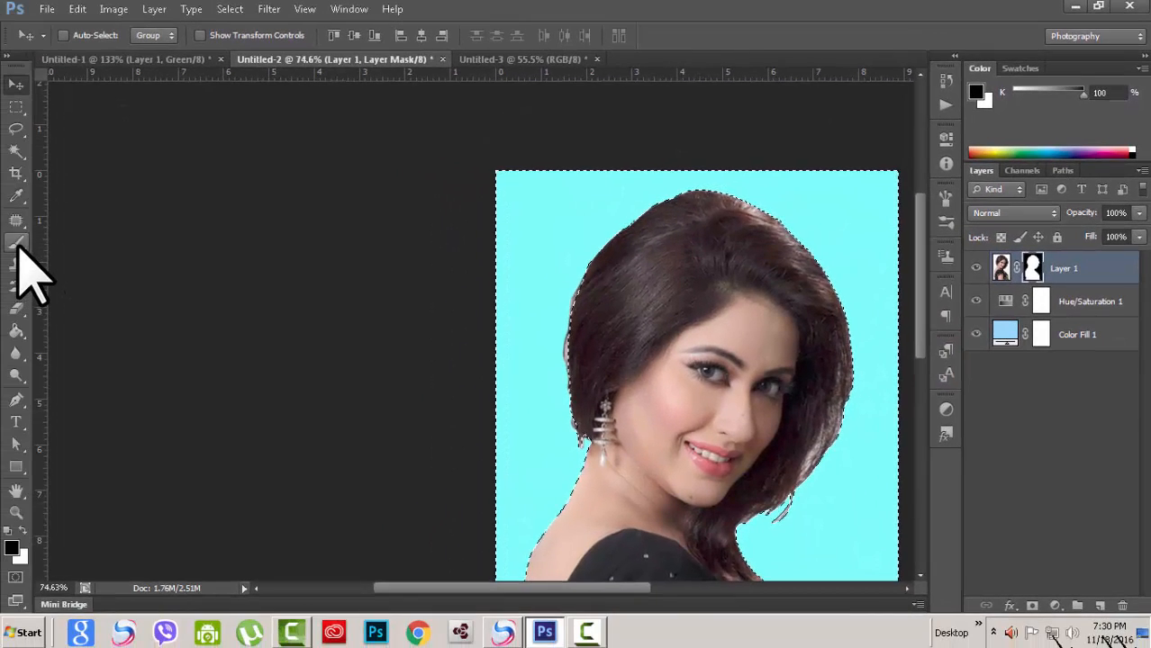
{"action": "left_click", "coordinate": [16, 241]}
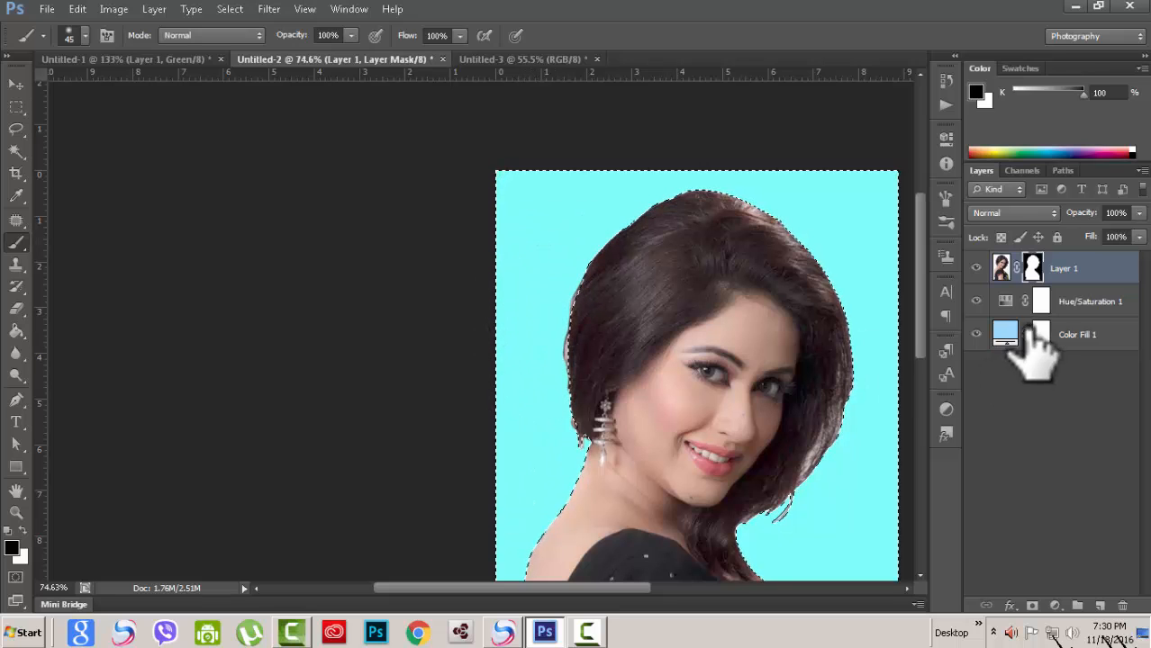
{"action": "scroll", "coordinate": [540, 396], "scroll_direction": "up", "scroll_amount": 3}
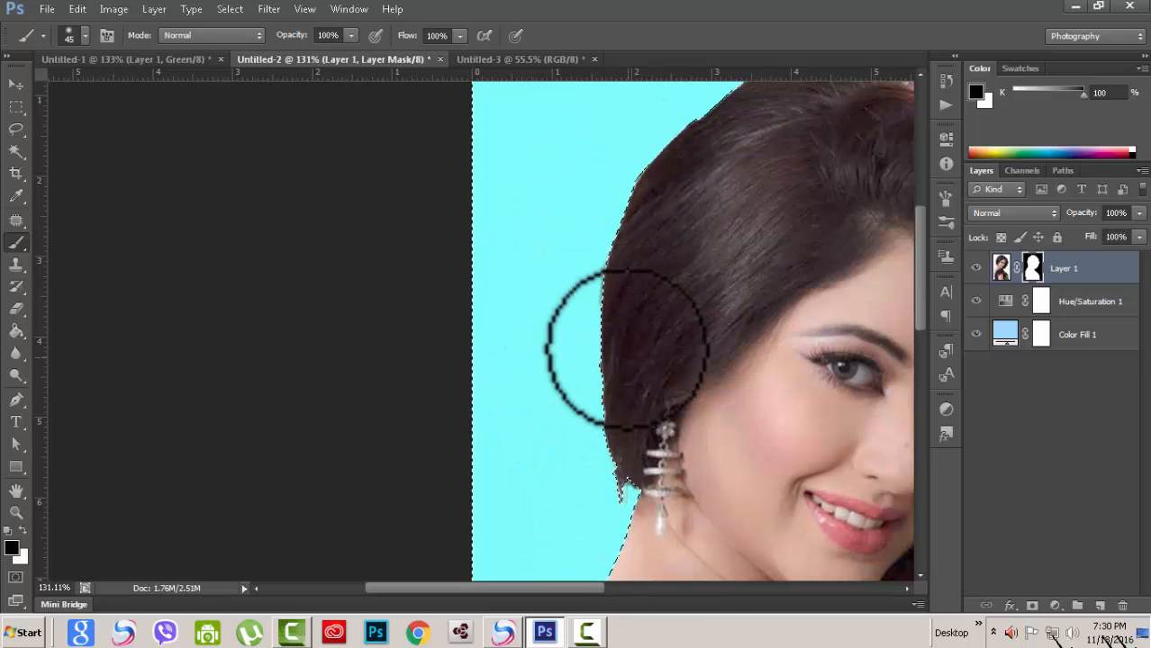
{"action": "scroll", "coordinate": [784, 347], "scroll_direction": "down", "scroll_amount": 3}
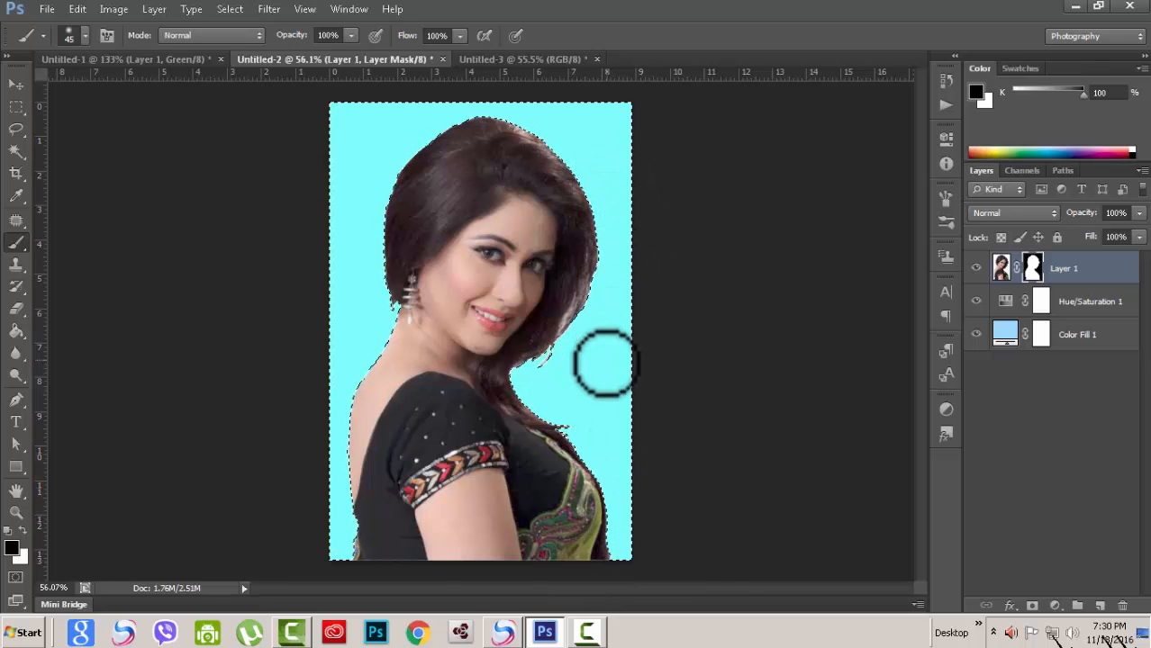
{"action": "scroll", "coordinate": [626, 341], "scroll_direction": "up", "scroll_amount": 1}
{"action": "scroll", "coordinate": [667, 338], "scroll_direction": "down", "scroll_amount": 1}
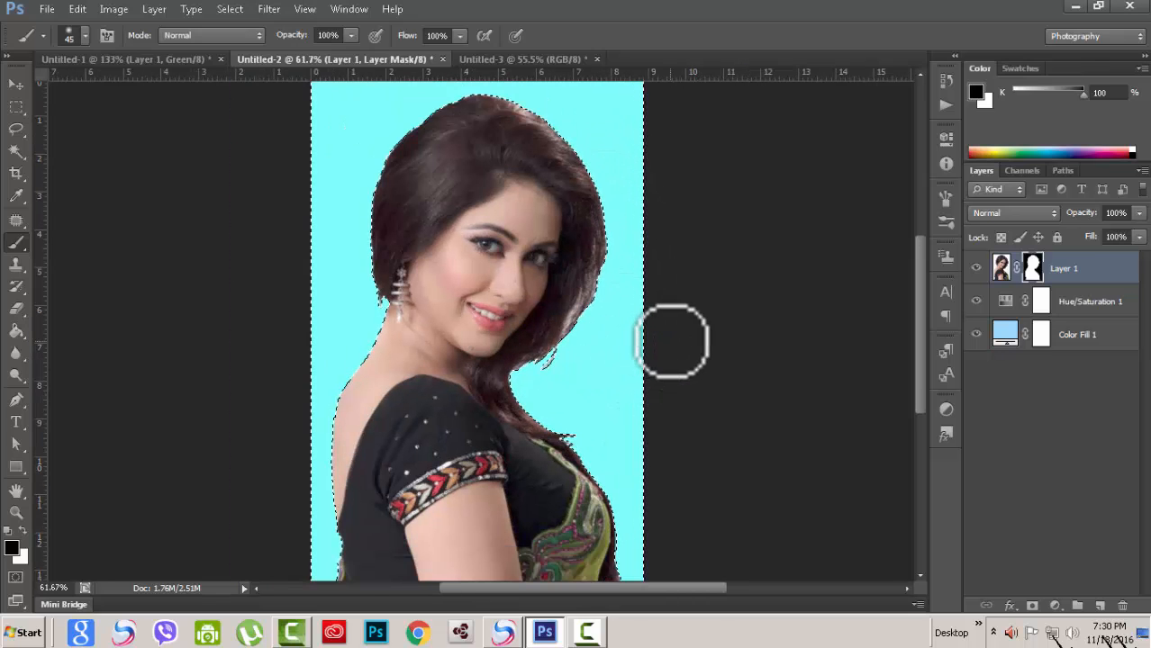
{"action": "scroll", "coordinate": [594, 306], "scroll_direction": "up", "scroll_amount": 2}
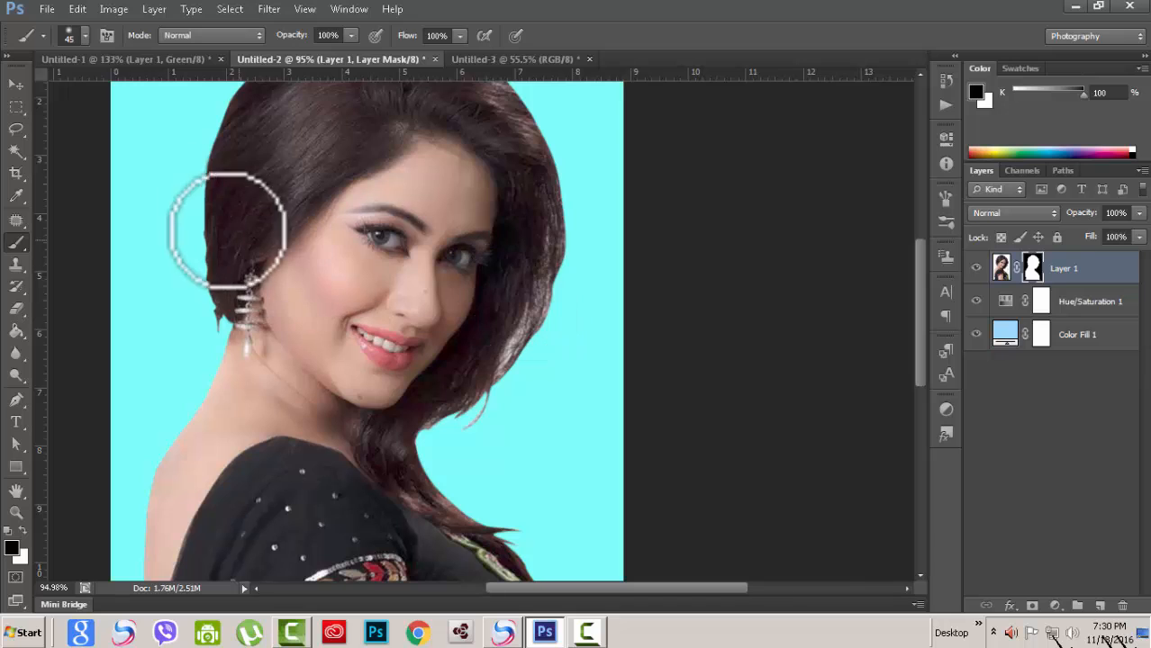
- Examine the finished cutout against the coloured background, from the whole figure to the hair tips beside the chin
{"action": "scroll", "coordinate": [699, 419], "scroll_direction": "down", "scroll_amount": 2}
{"action": "scroll", "coordinate": [706, 423], "scroll_direction": "up", "scroll_amount": 1}
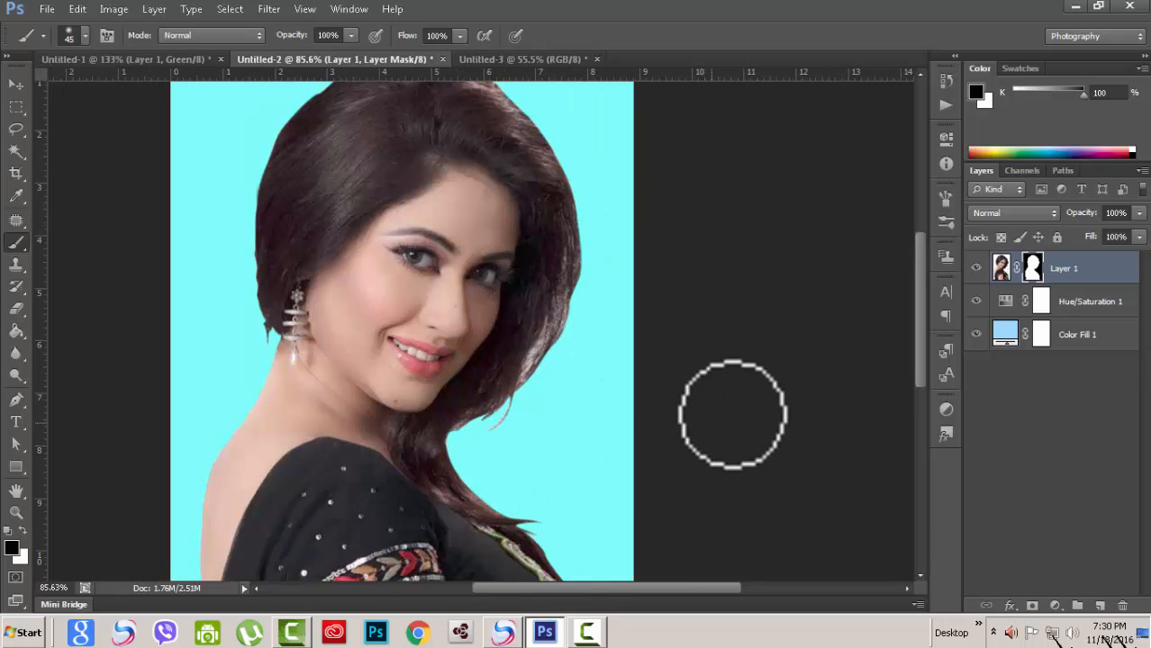
{"action": "scroll", "coordinate": [703, 405], "scroll_direction": "down", "scroll_amount": 2}
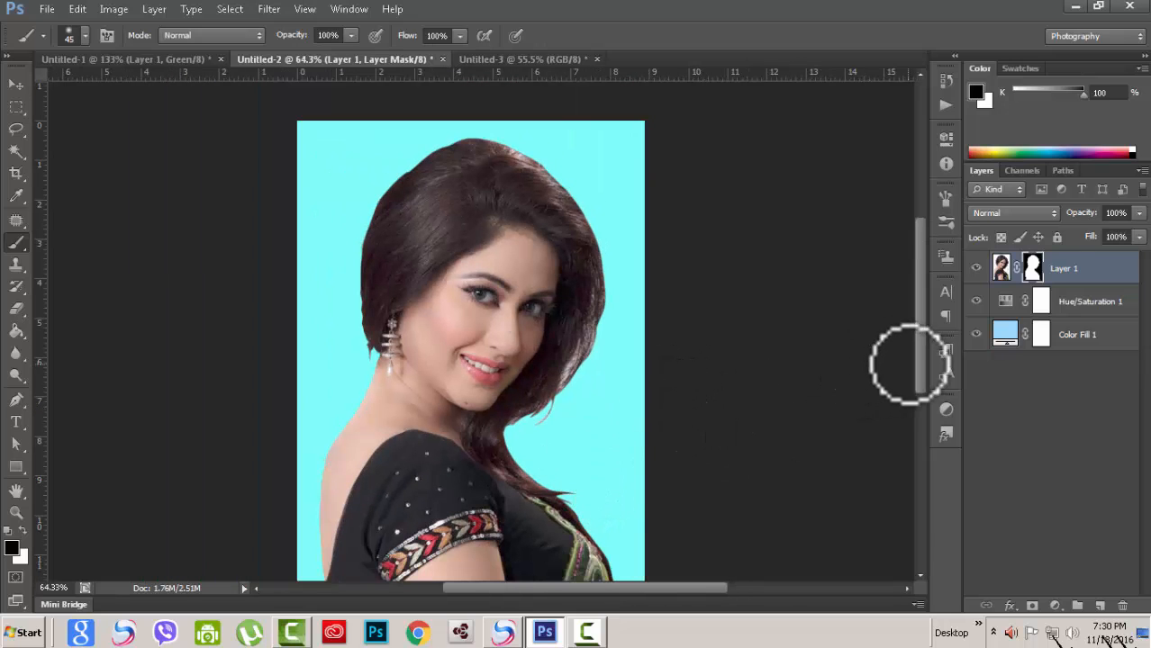
{"action": "left_click_drag", "start_coordinate": [918, 372], "coordinate": [921, 406]}
{"action": "scroll", "coordinate": [770, 455], "scroll_direction": "up", "scroll_amount": 1}
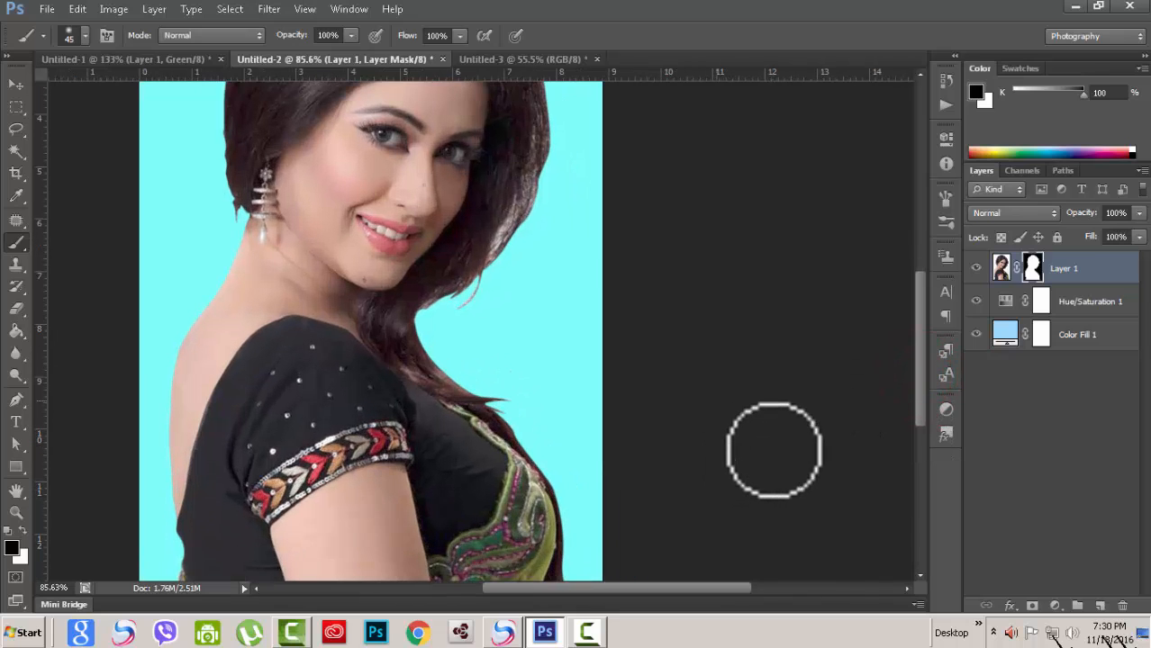
{"action": "scroll", "coordinate": [775, 445], "scroll_direction": "down", "scroll_amount": 1}
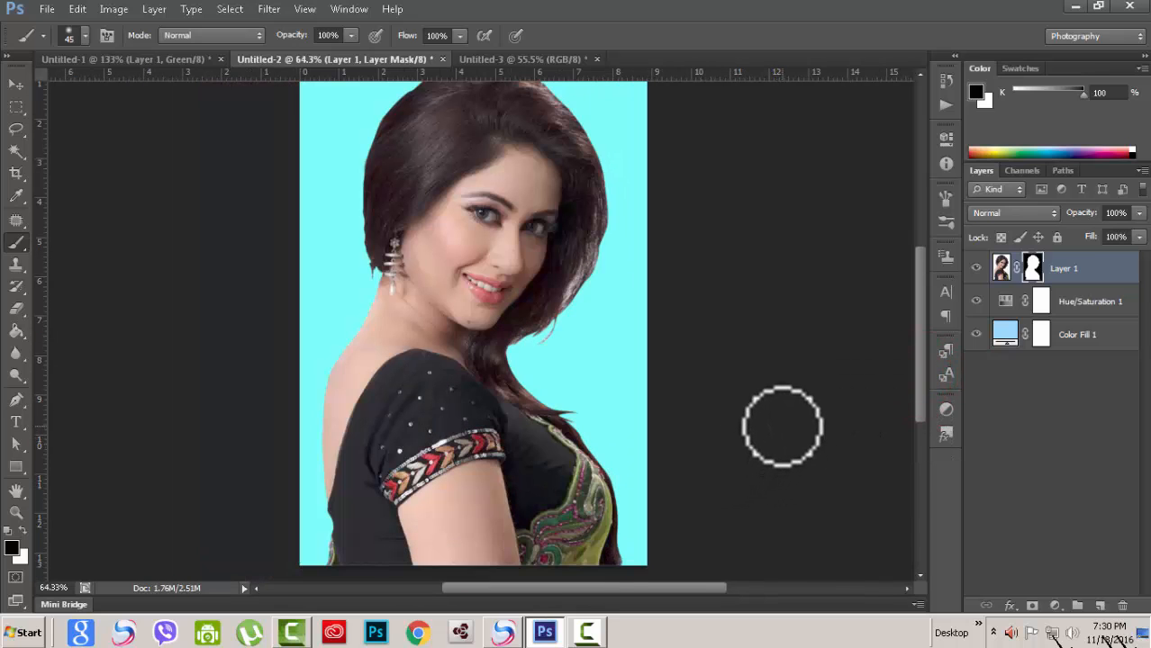
{"action": "scroll", "coordinate": [781, 427], "scroll_direction": "up", "scroll_amount": 2}
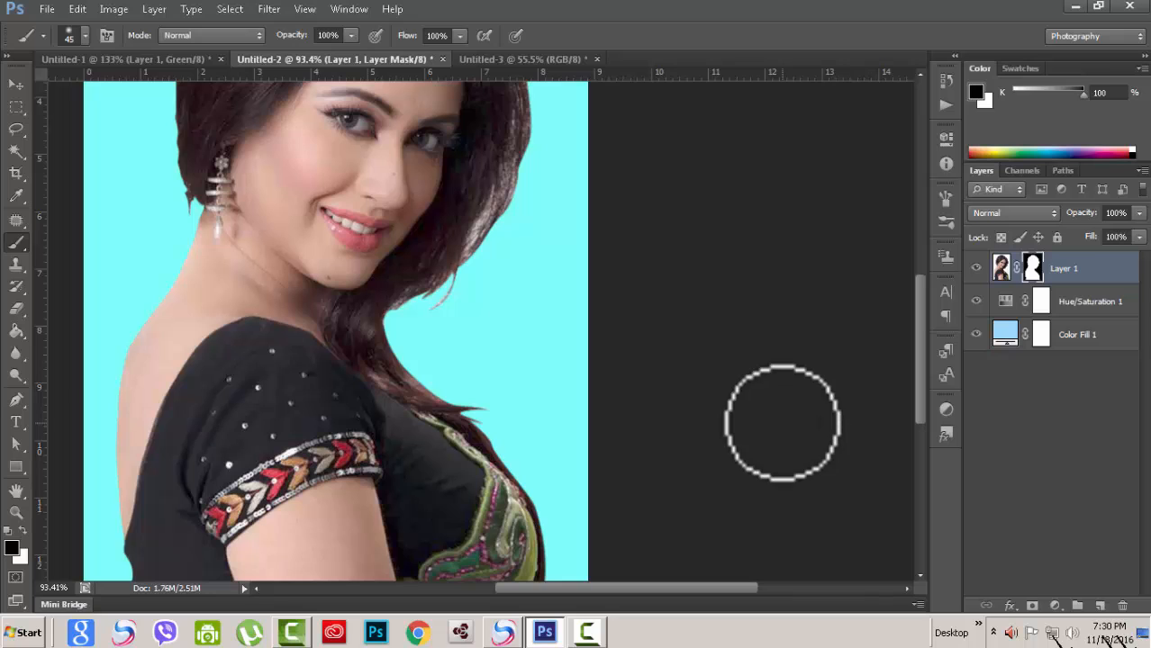
{"action": "scroll", "coordinate": [671, 360], "scroll_direction": "down", "scroll_amount": 1}
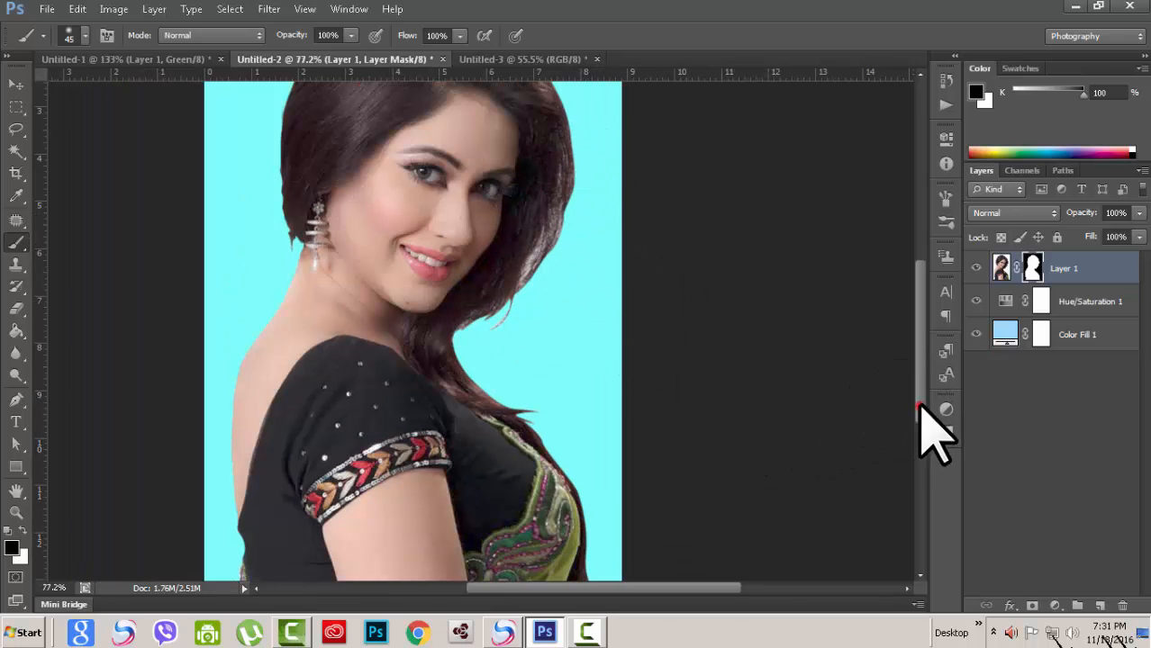
{"action": "left_click_drag", "start_coordinate": [919, 407], "coordinate": [919, 371]}
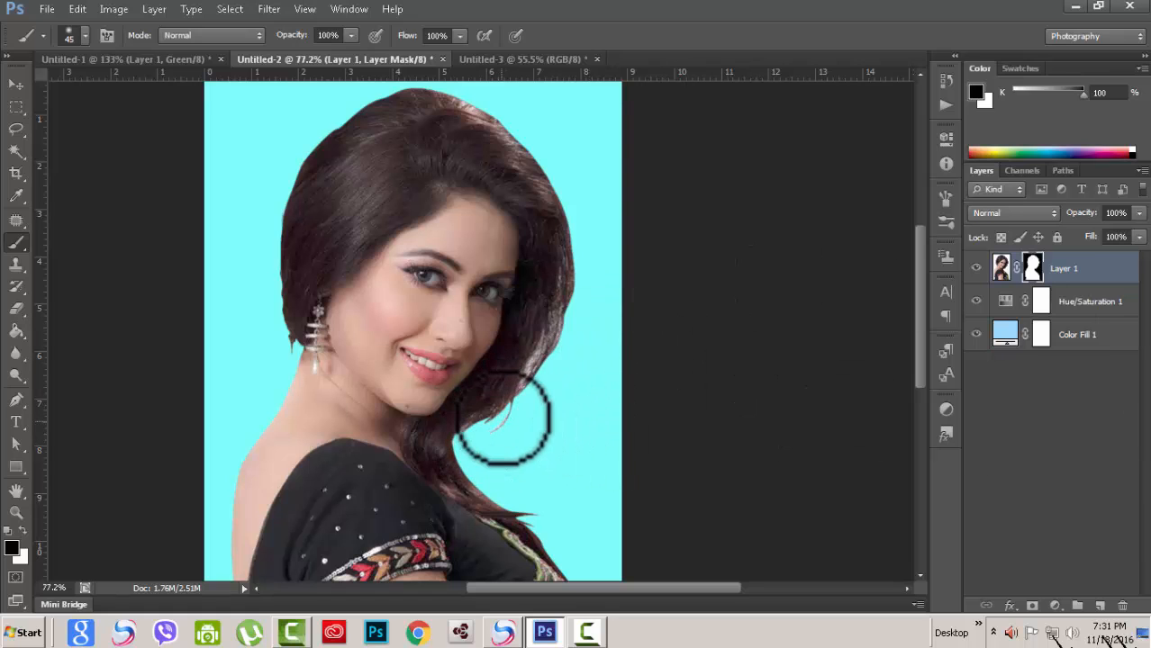
{"action": "scroll", "coordinate": [503, 419], "scroll_direction": "up", "scroll_amount": 8}
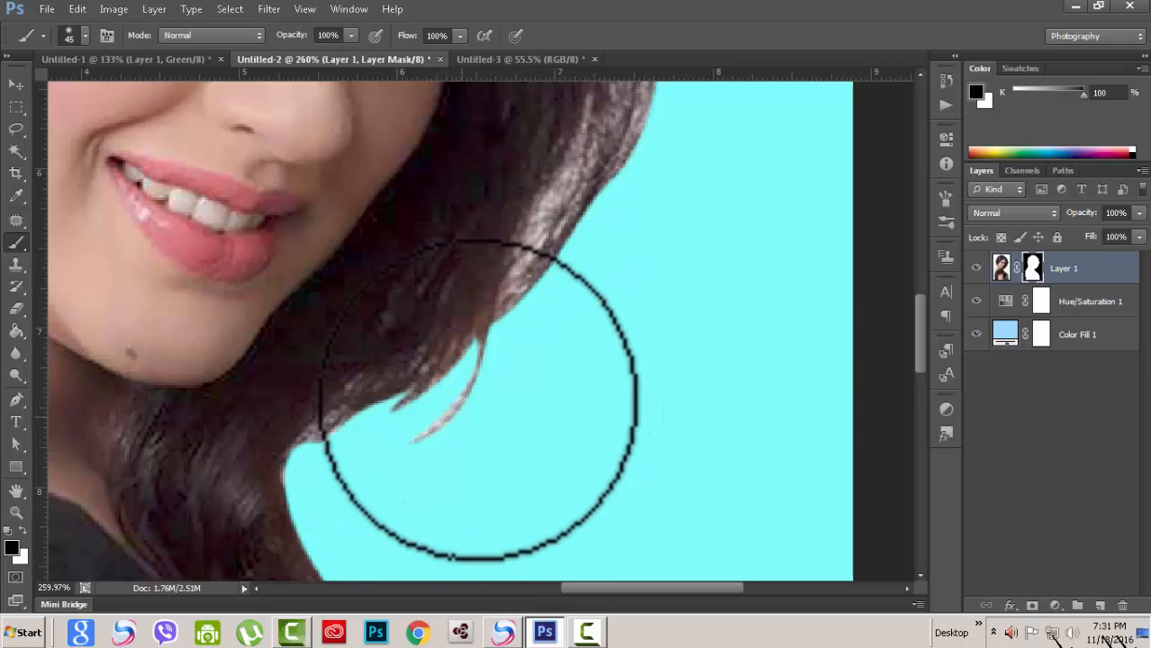
{"action": "scroll", "coordinate": [545, 399], "scroll_direction": "down", "scroll_amount": 8}
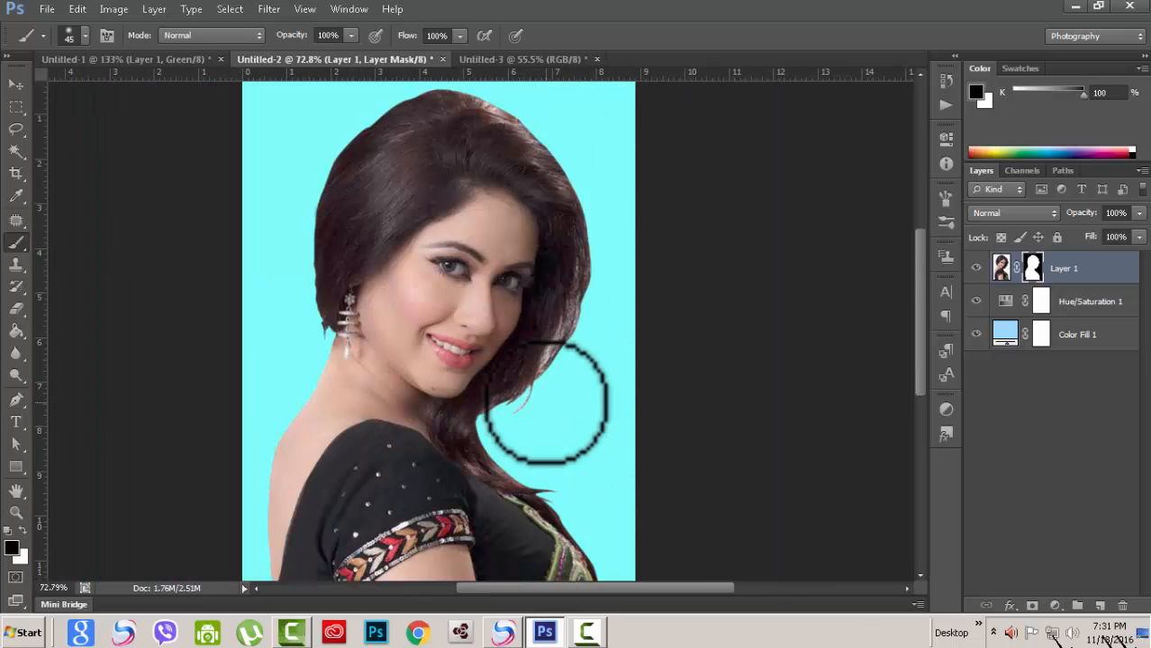
{"action": "scroll", "coordinate": [718, 396], "scroll_direction": "down", "scroll_amount": 2}
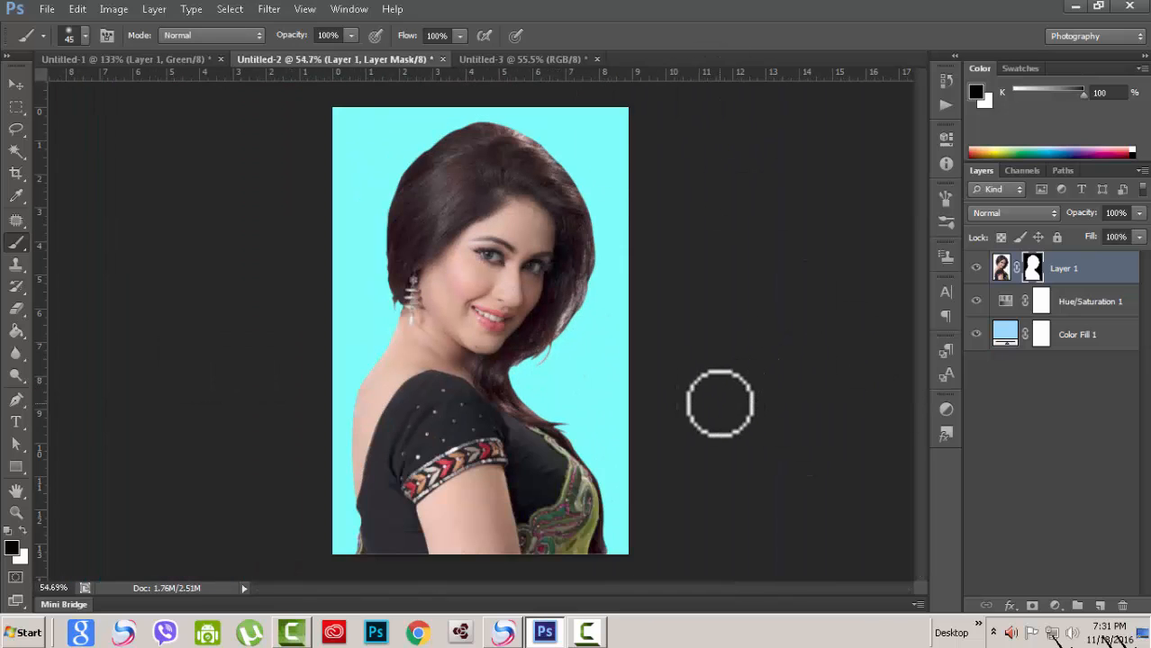
- Switch from the Brush to the Pen tool in Path mode
{"action": "left_click", "coordinate": [16, 399]}
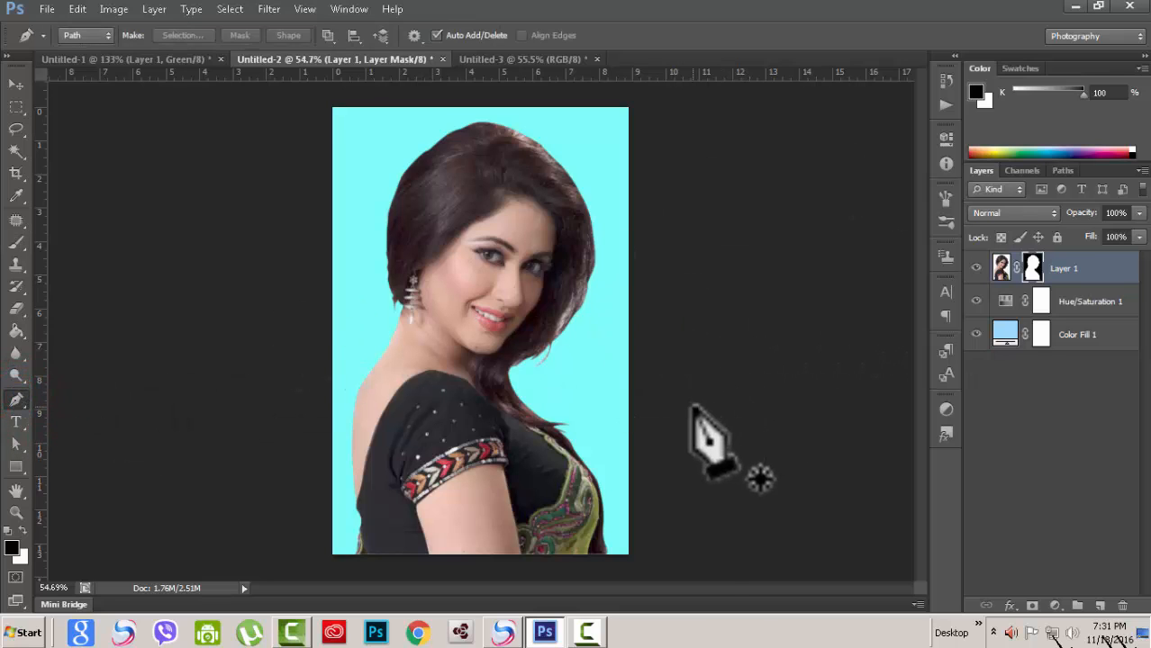
{"action": "scroll", "coordinate": [706, 397], "scroll_direction": "up", "scroll_amount": 2}
{"action": "scroll", "coordinate": [712, 396], "scroll_direction": "down", "scroll_amount": 1}
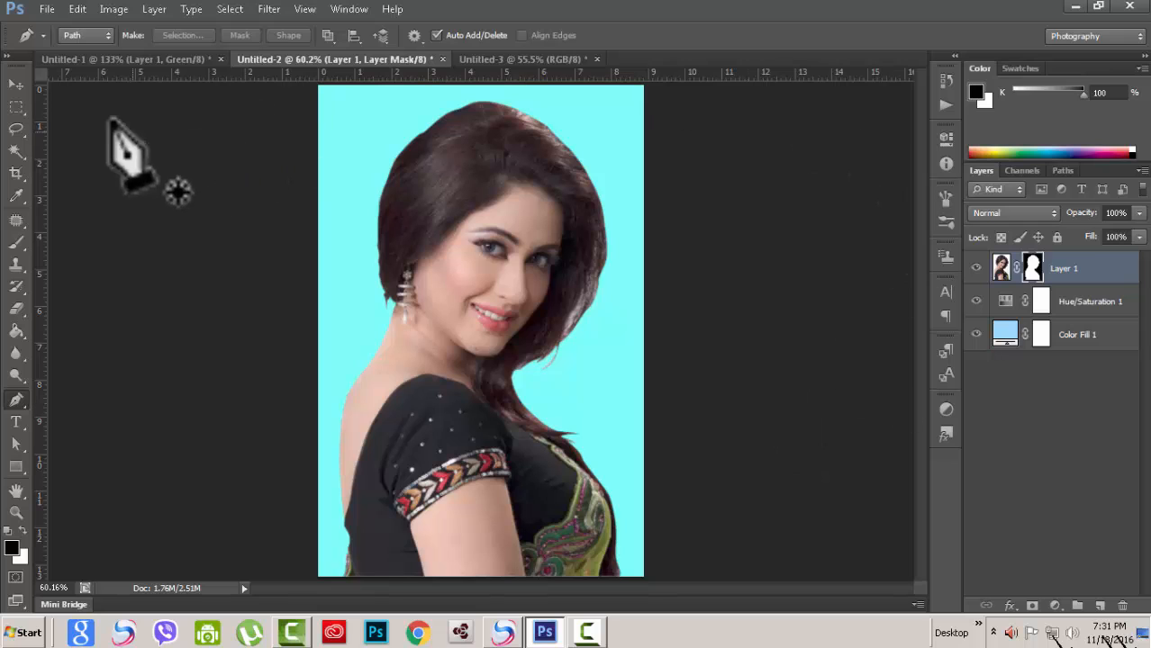
- Switch to the Untitled-1 portrait and examine the loose hair strands beside the neck and shoulder
{"action": "left_click", "coordinate": [117, 61]}
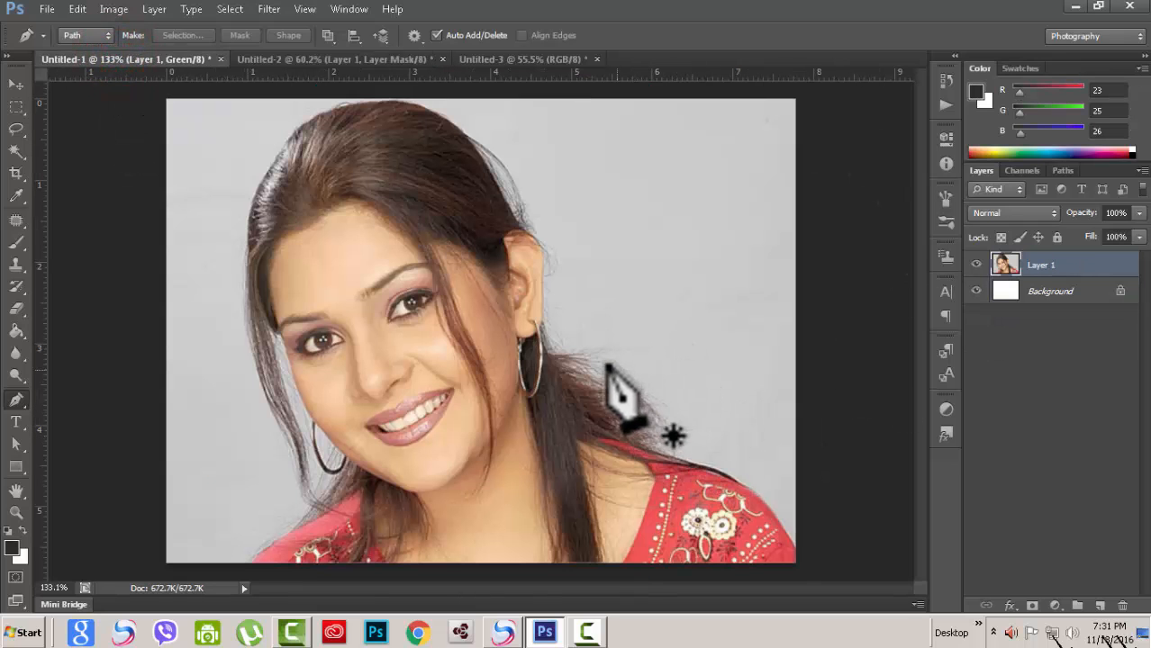
{"action": "scroll", "coordinate": [652, 380], "scroll_direction": "up", "scroll_amount": 1}
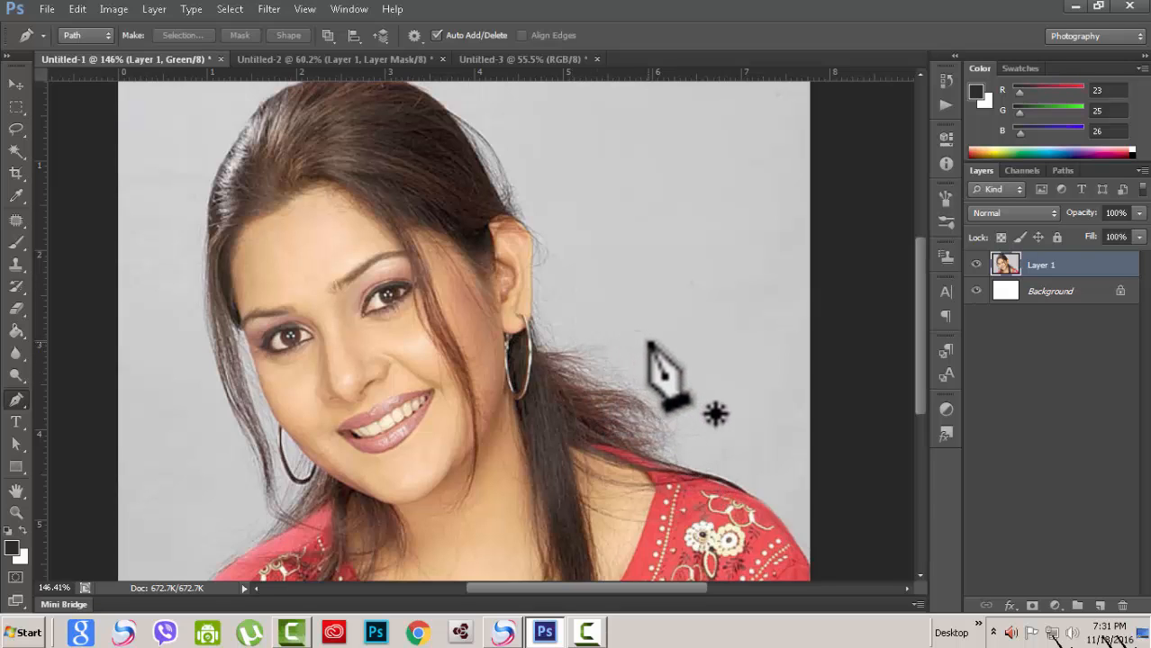
{"action": "scroll", "coordinate": [597, 343], "scroll_direction": "up", "scroll_amount": 2}
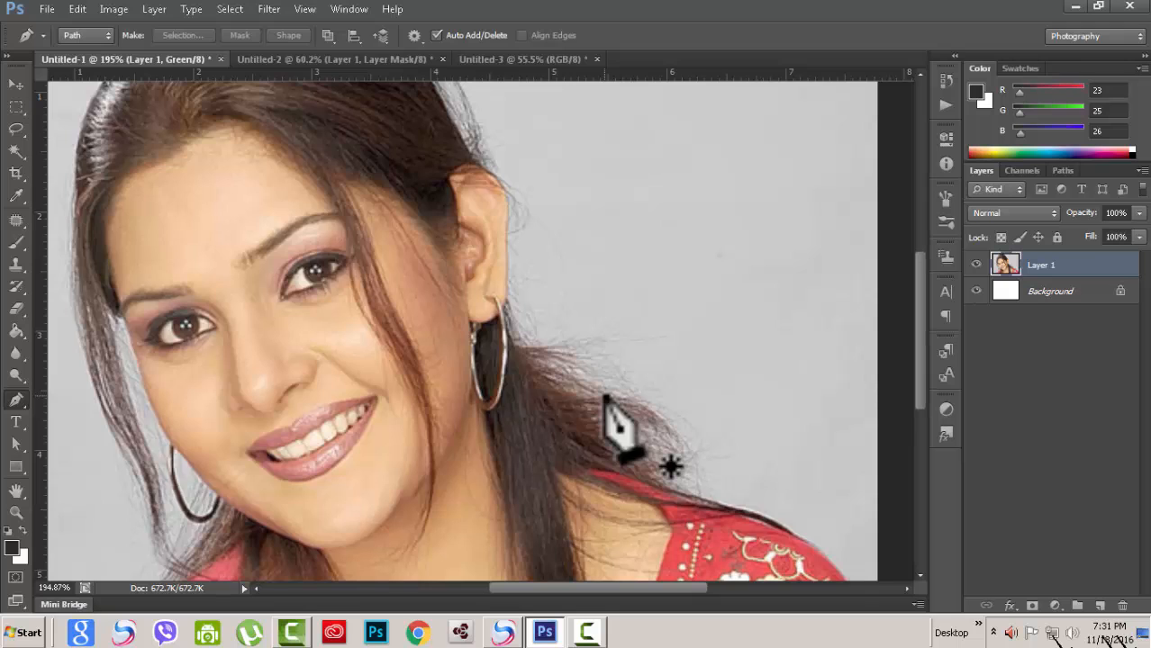
{"action": "scroll", "coordinate": [606, 396], "scroll_direction": "down", "scroll_amount": 2}
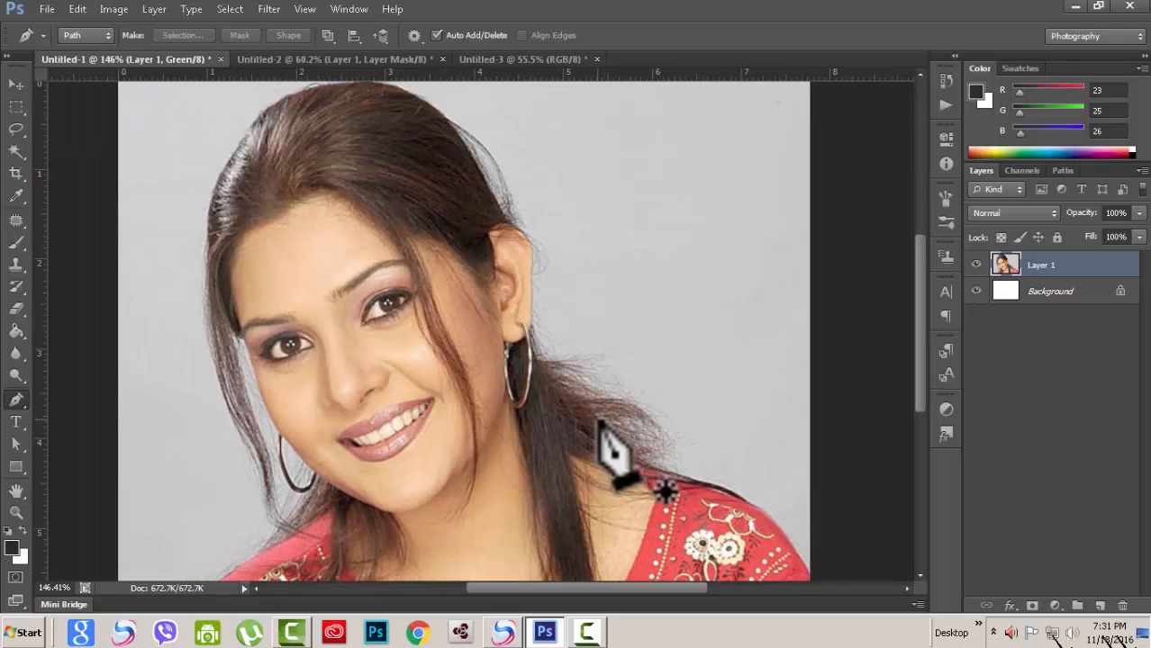
- Return to the Untitled-2 cutout and examine the edges along the neck, earring and hair up close
{"action": "left_click", "coordinate": [495, 60]}
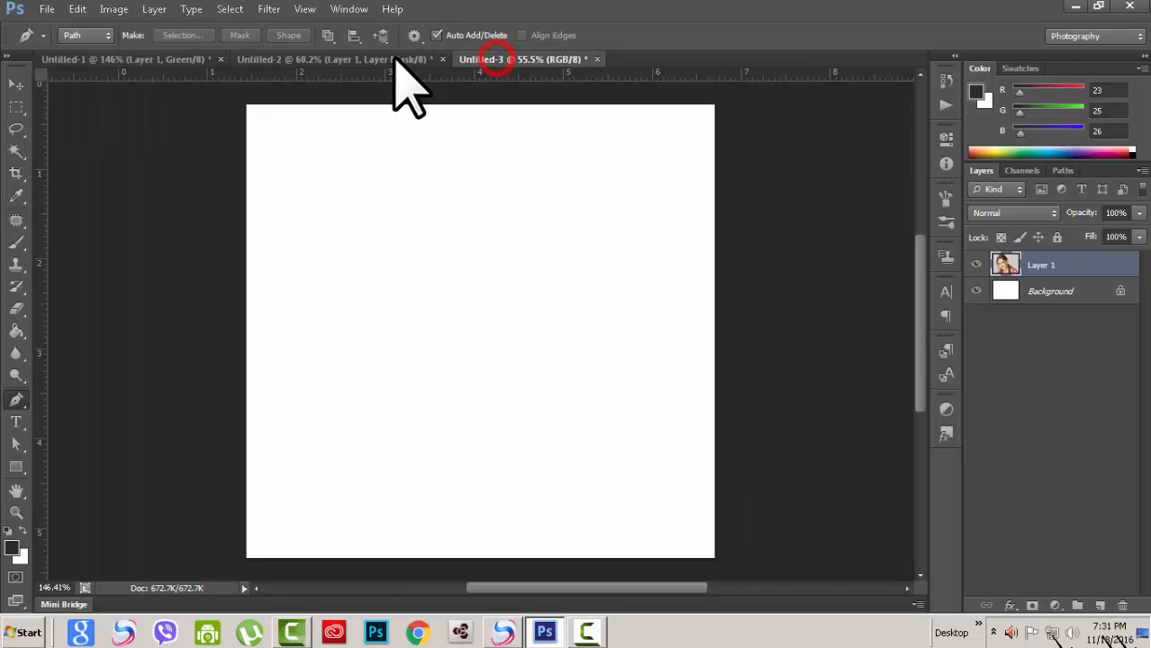
{"action": "left_click", "coordinate": [383, 59]}
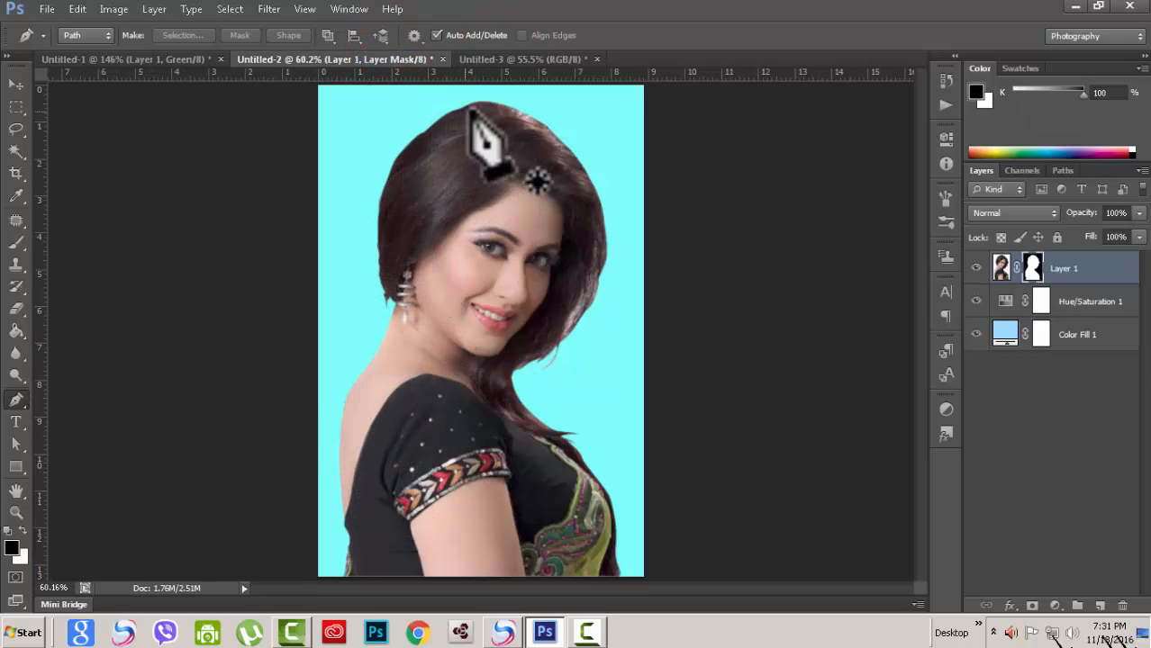
{"action": "scroll", "coordinate": [536, 389], "scroll_direction": "up", "scroll_amount": 1}
{"action": "scroll", "coordinate": [538, 390], "scroll_direction": "up", "scroll_amount": 3}
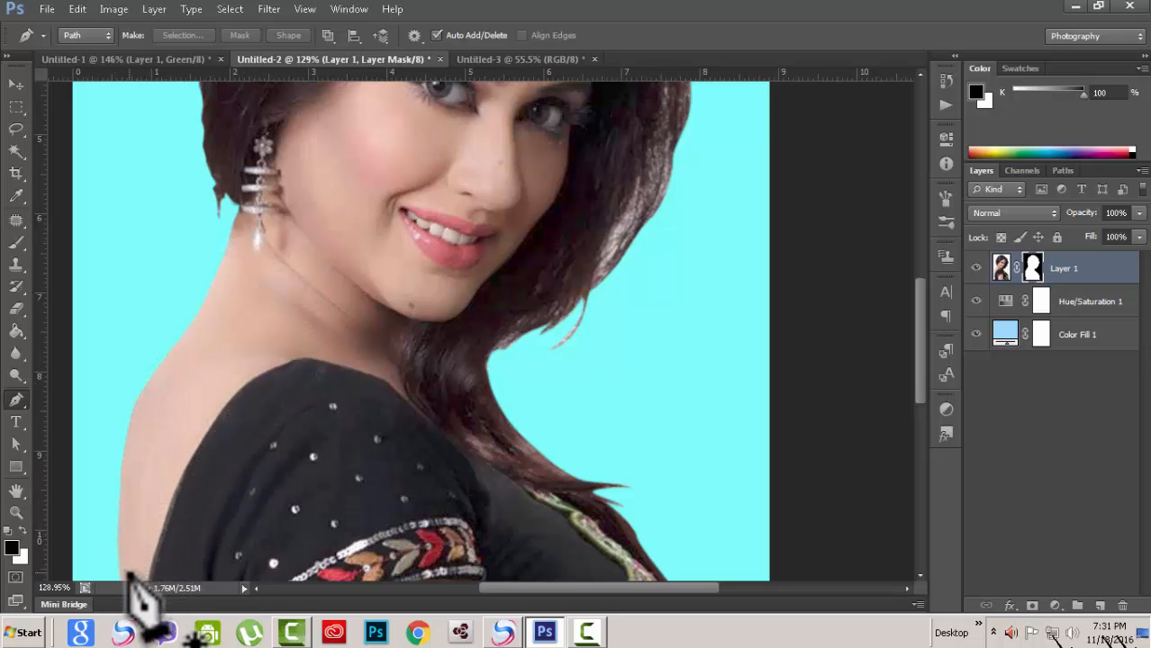
{"action": "scroll", "coordinate": [300, 293], "scroll_direction": "up", "scroll_amount": 2}
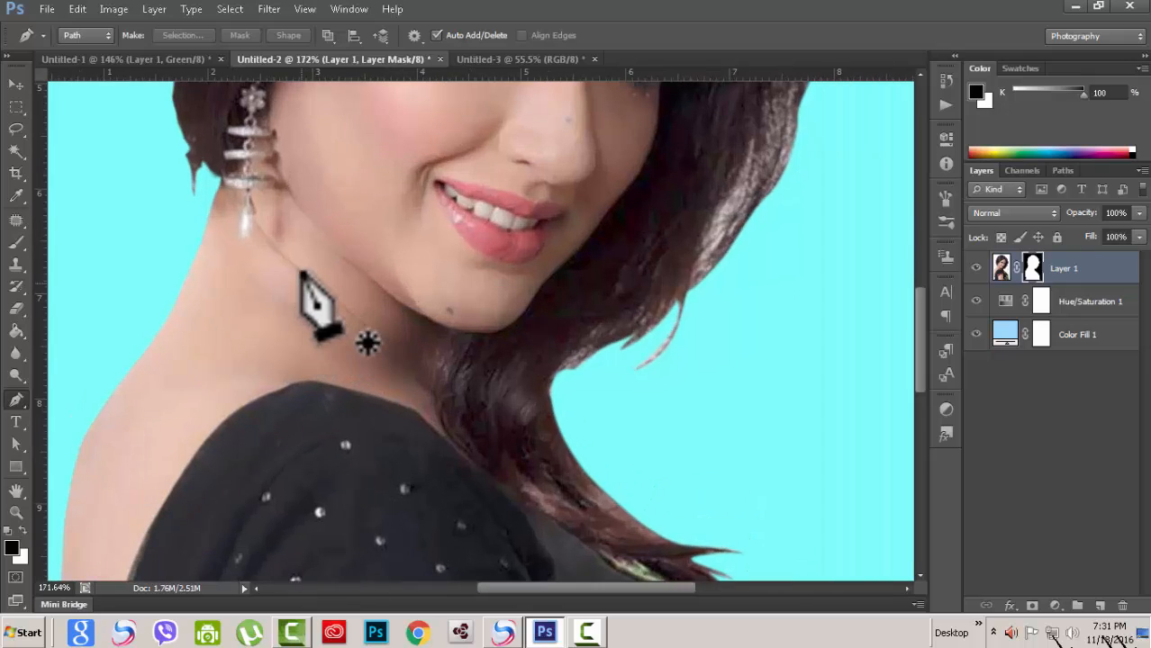
{"action": "scroll", "coordinate": [215, 264], "scroll_direction": "up", "scroll_amount": 1}
{"action": "scroll", "coordinate": [215, 266], "scroll_direction": "down", "scroll_amount": 3}
{"action": "scroll", "coordinate": [212, 226], "scroll_direction": "down", "scroll_amount": 2}
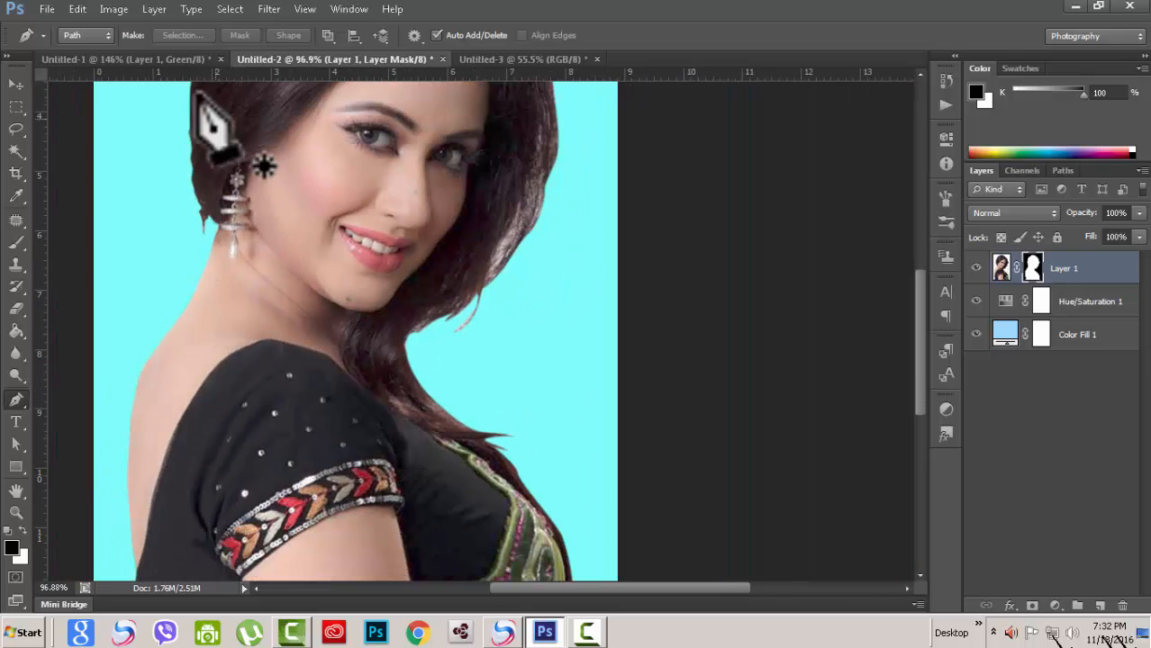
- Switch to the Untitled-1 portrait and display its colour channels
{"action": "left_click", "coordinate": [174, 60]}
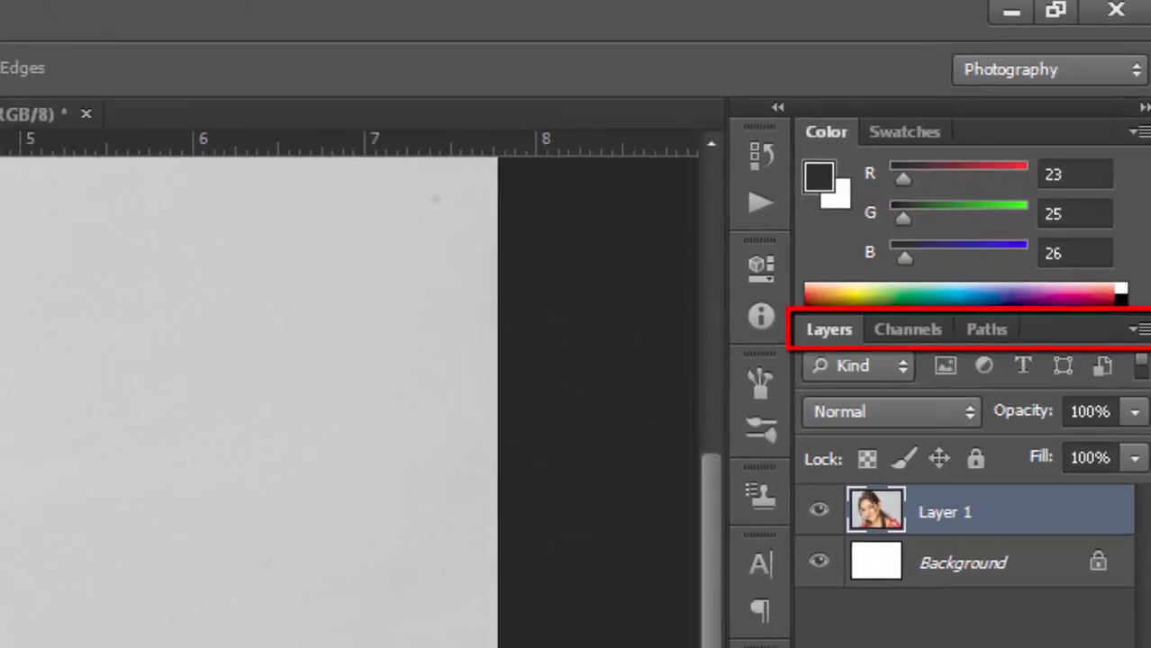
{"action": "left_click", "coordinate": [2, 12]}
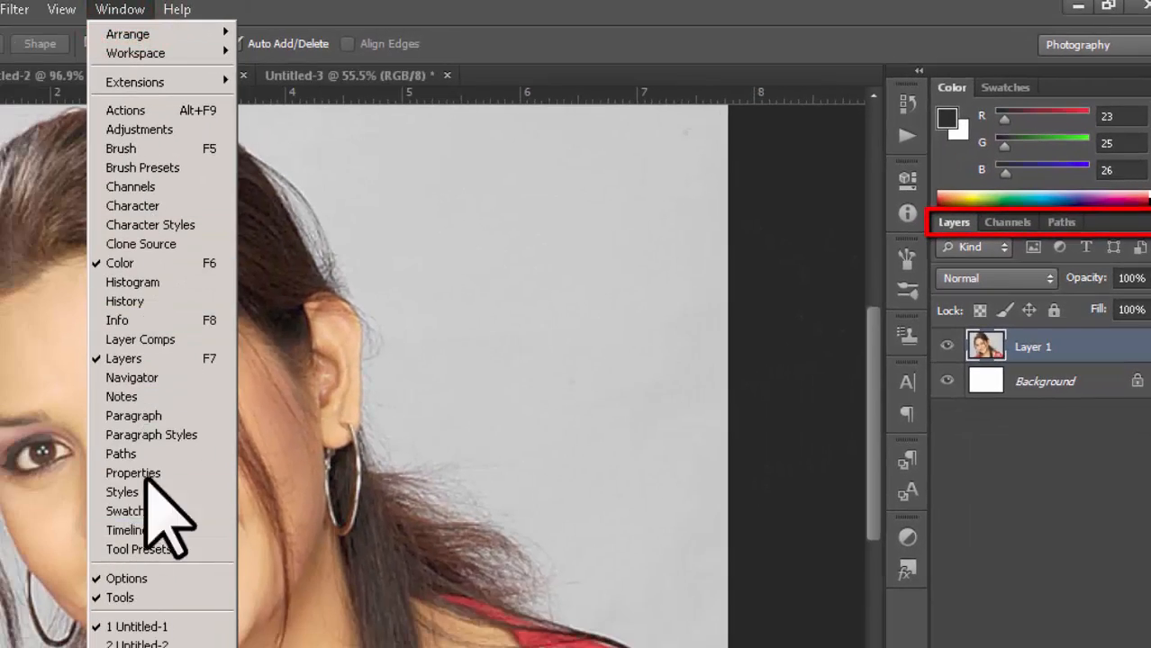
{"action": "left_click", "coordinate": [276, 9]}
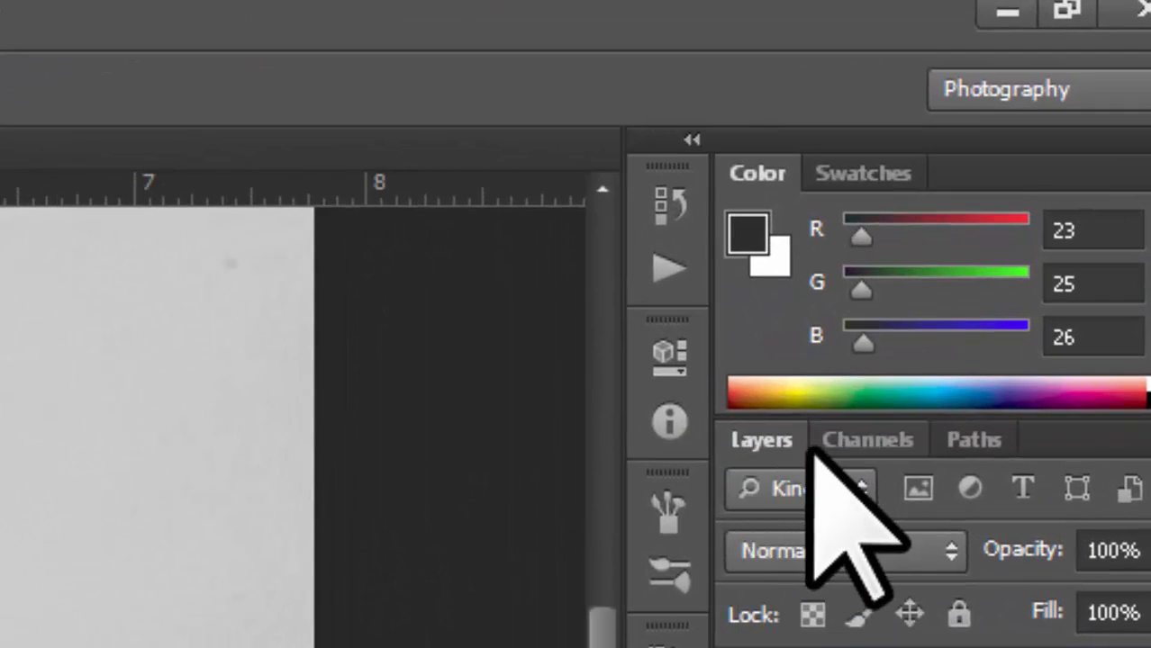
{"action": "left_click", "coordinate": [868, 441]}
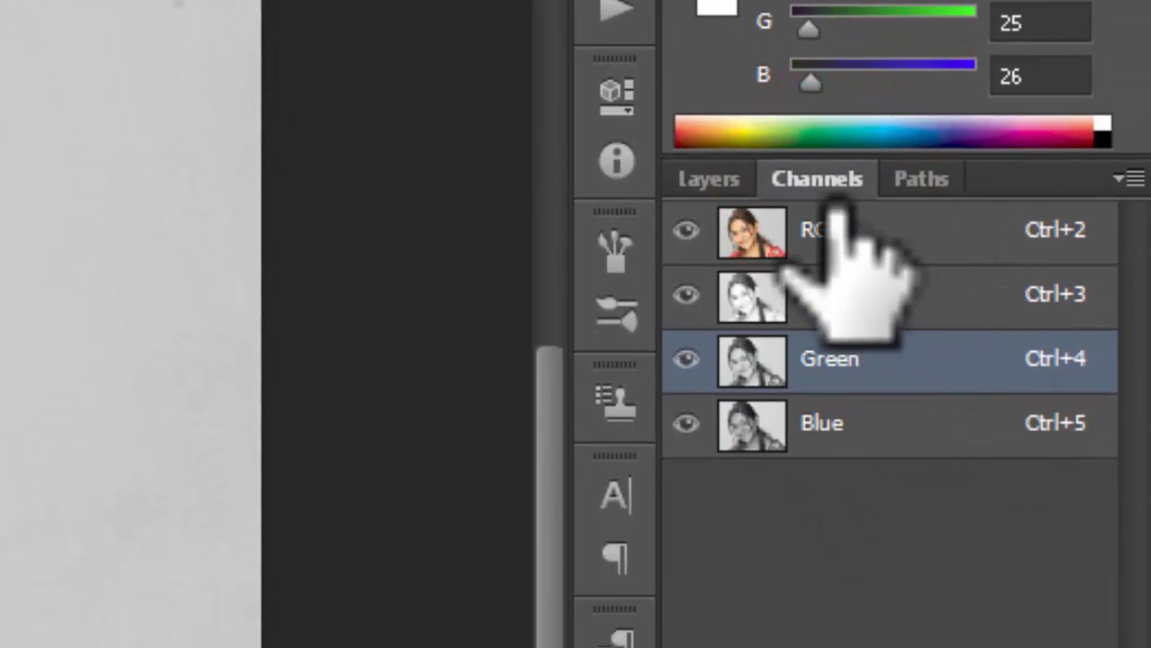
- View the RGB composite and the individual Red, Green and Blue channels of the portrait in turn
{"action": "left_click", "coordinate": [880, 226]}
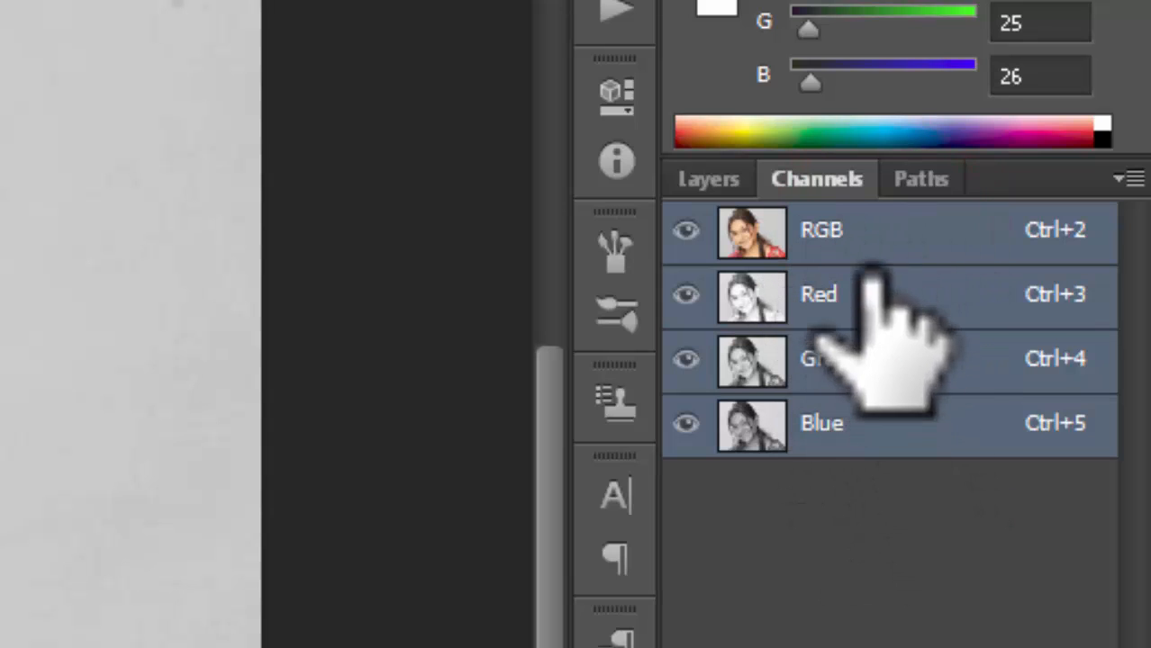
{"action": "left_click", "coordinate": [900, 230]}
{"action": "left_click", "coordinate": [886, 291]}
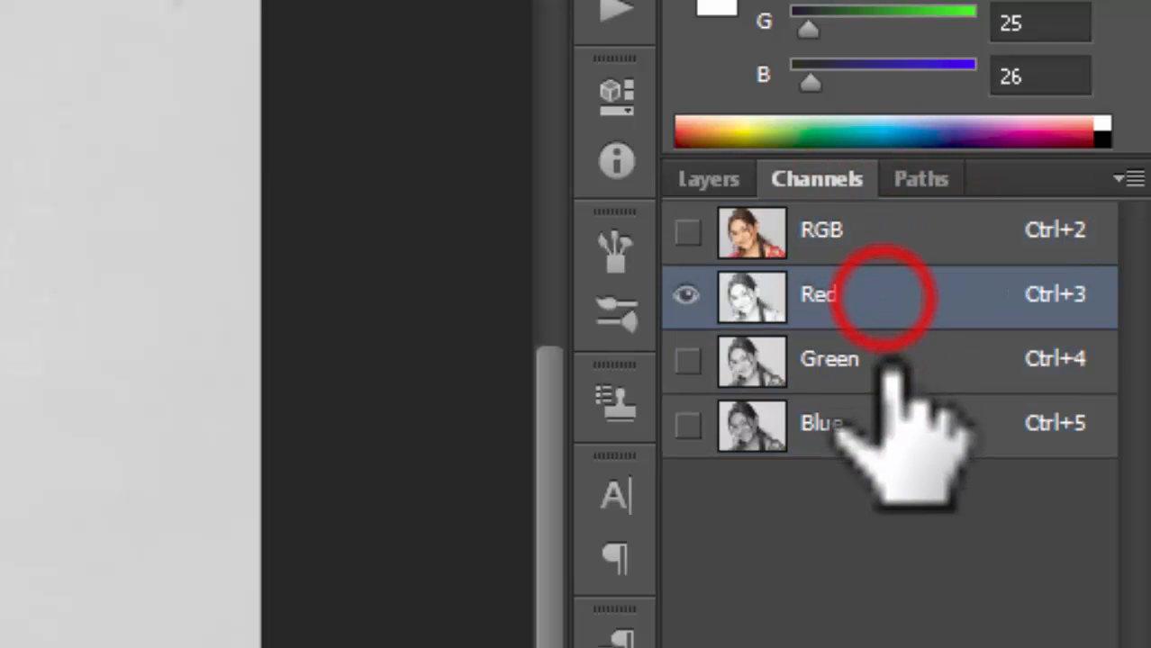
{"action": "left_click", "coordinate": [895, 369]}
{"action": "left_click", "coordinate": [887, 416]}
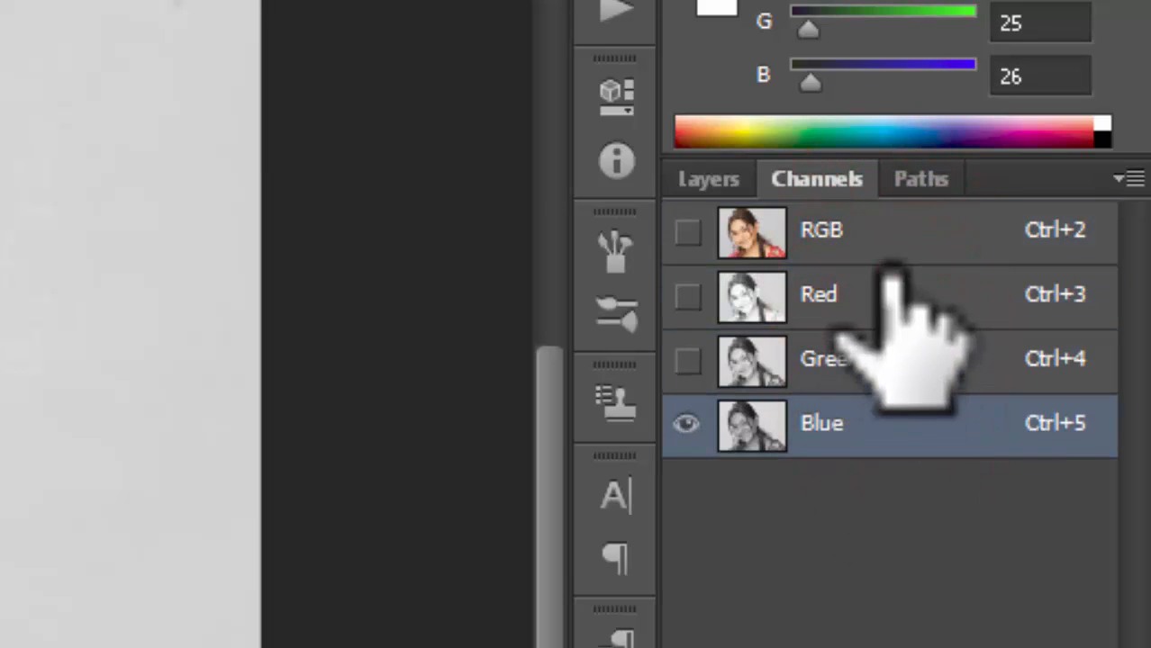
{"action": "left_click", "coordinate": [892, 281]}
{"action": "left_click", "coordinate": [872, 343]}
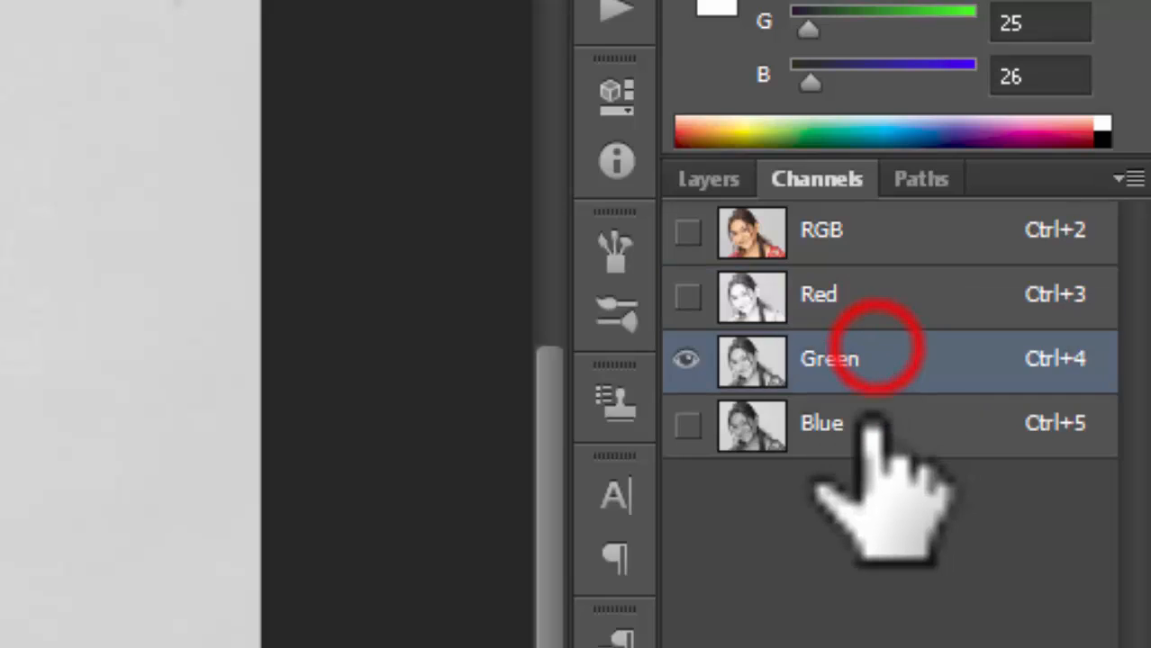
{"action": "left_click", "coordinate": [872, 423]}
{"action": "left_click", "coordinate": [882, 290]}
{"action": "left_click", "coordinate": [882, 341]}
{"action": "left_click", "coordinate": [889, 404]}
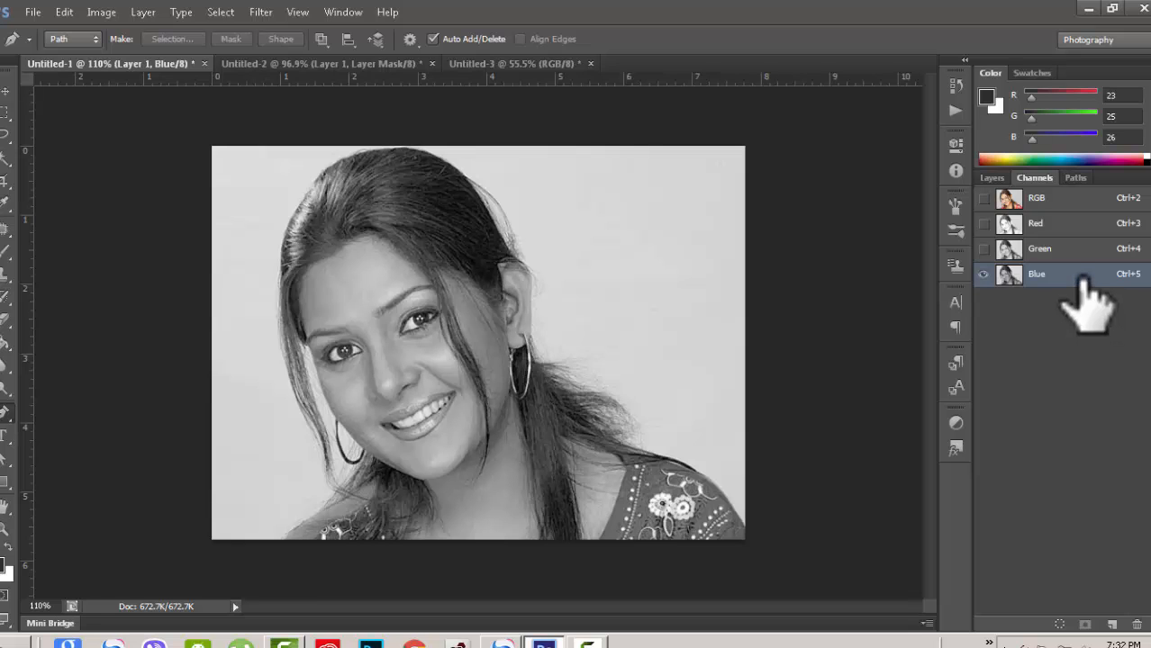
- Compare the hair against the background up close in the Blue, Green and Red channels, and restore the RGB composite
{"action": "scroll", "coordinate": [666, 383], "scroll_direction": "up", "scroll_amount": 3}
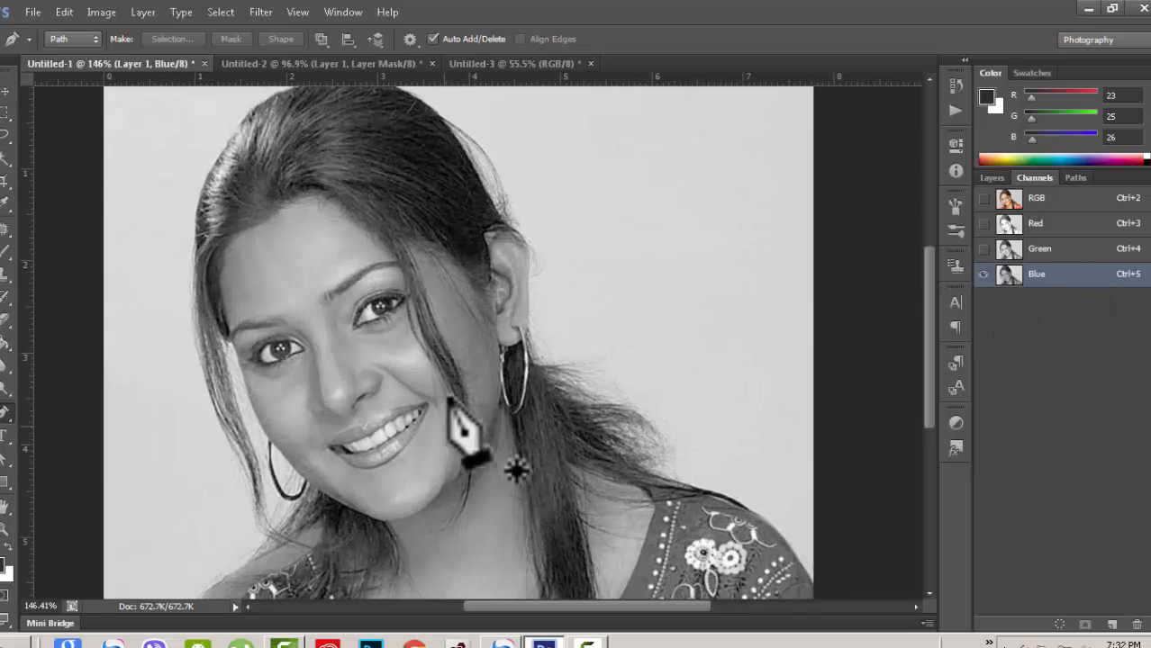
{"action": "left_click", "coordinate": [1079, 248]}
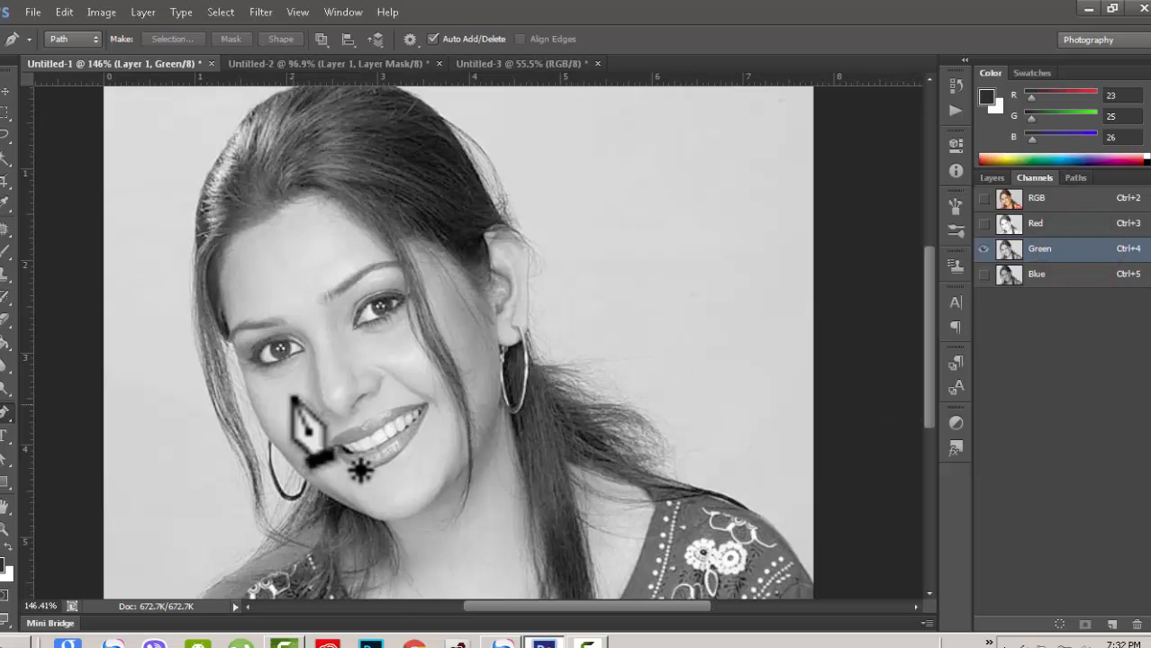
{"action": "left_click", "coordinate": [1078, 222]}
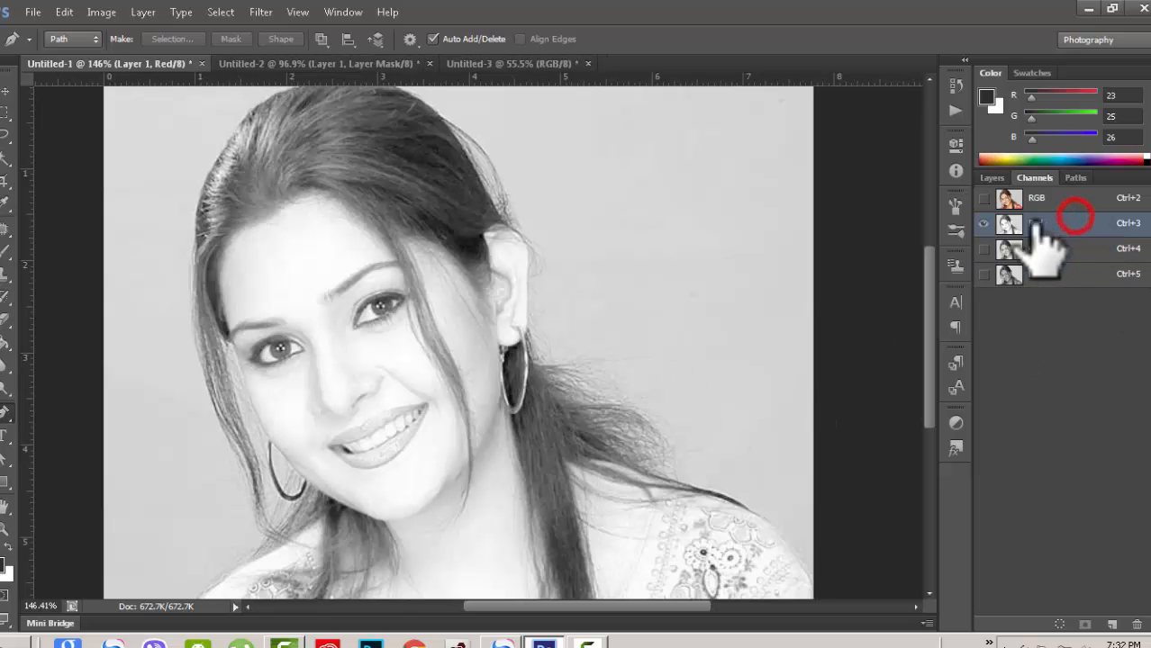
{"action": "left_click", "coordinate": [1086, 197]}
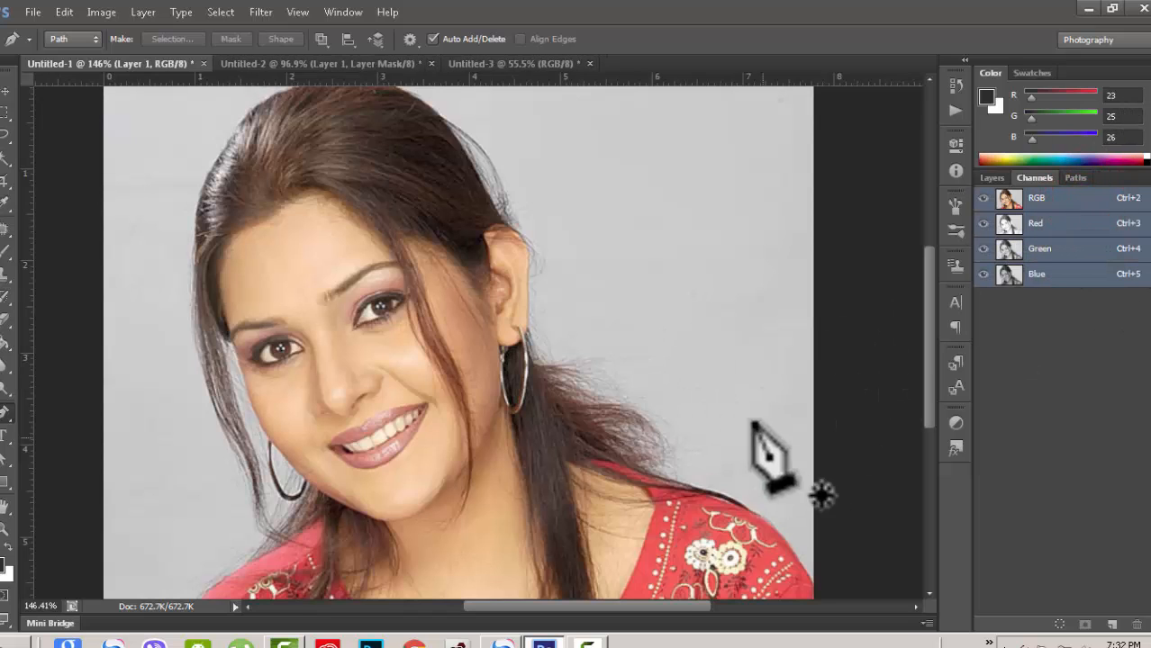
{"action": "scroll", "coordinate": [748, 451], "scroll_direction": "down", "scroll_amount": 3}
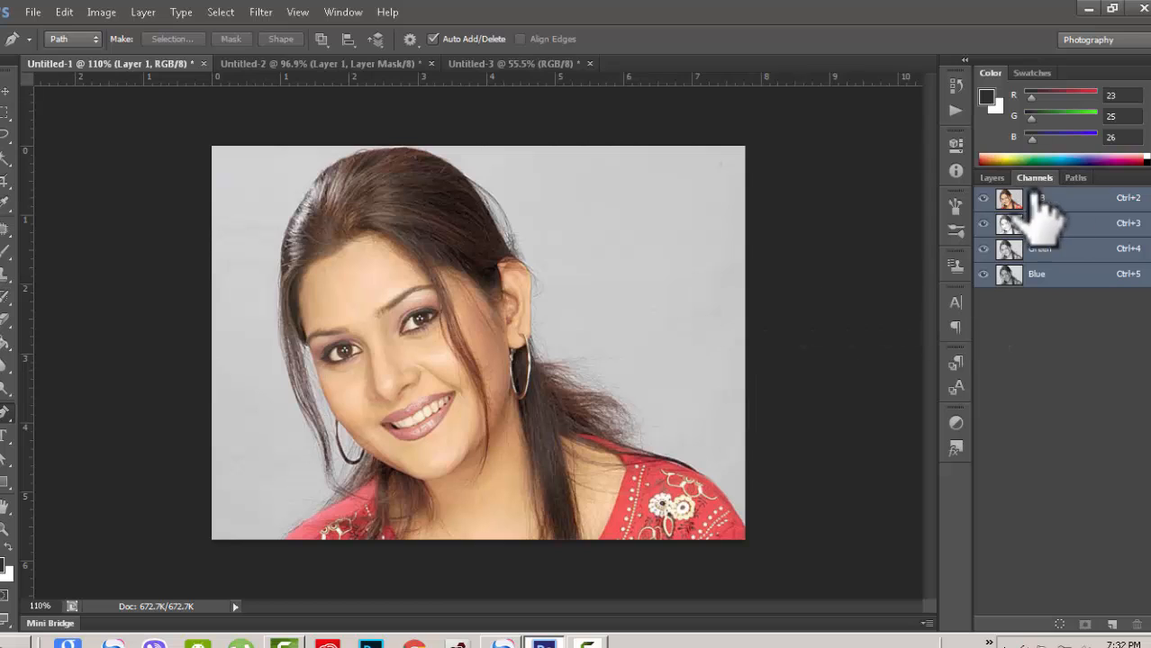
- Duplicate the Blue channel of the portrait
{"action": "left_click", "coordinate": [1067, 276]}
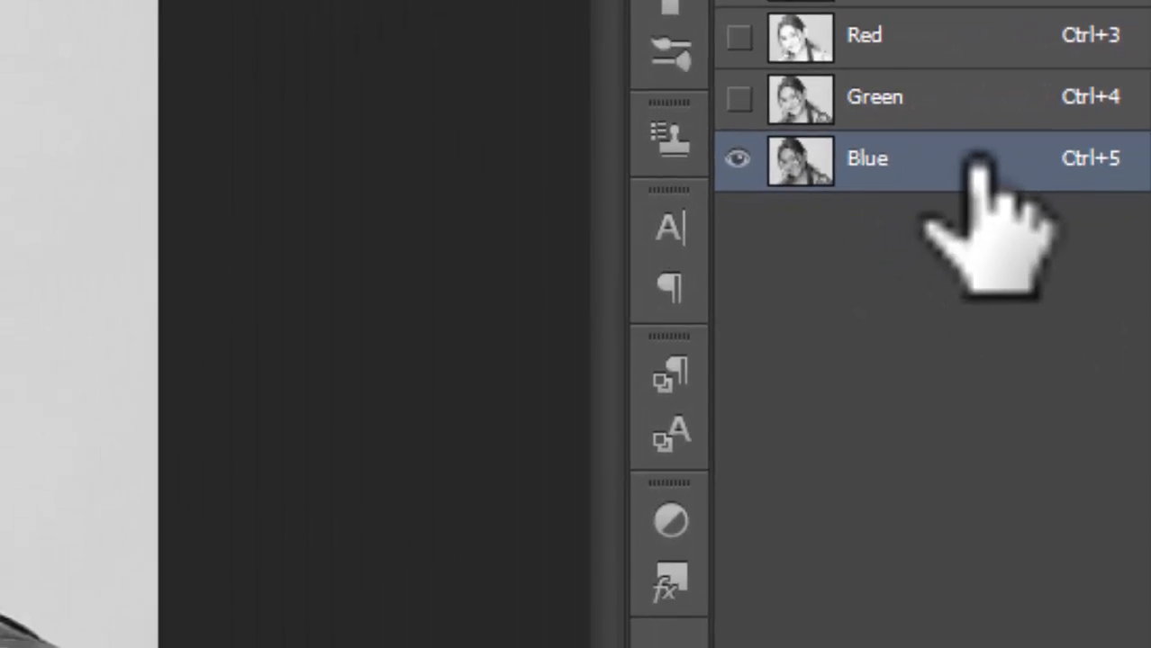
{"action": "left_click_drag", "start_coordinate": [955, 178], "coordinate": [988, 647]}
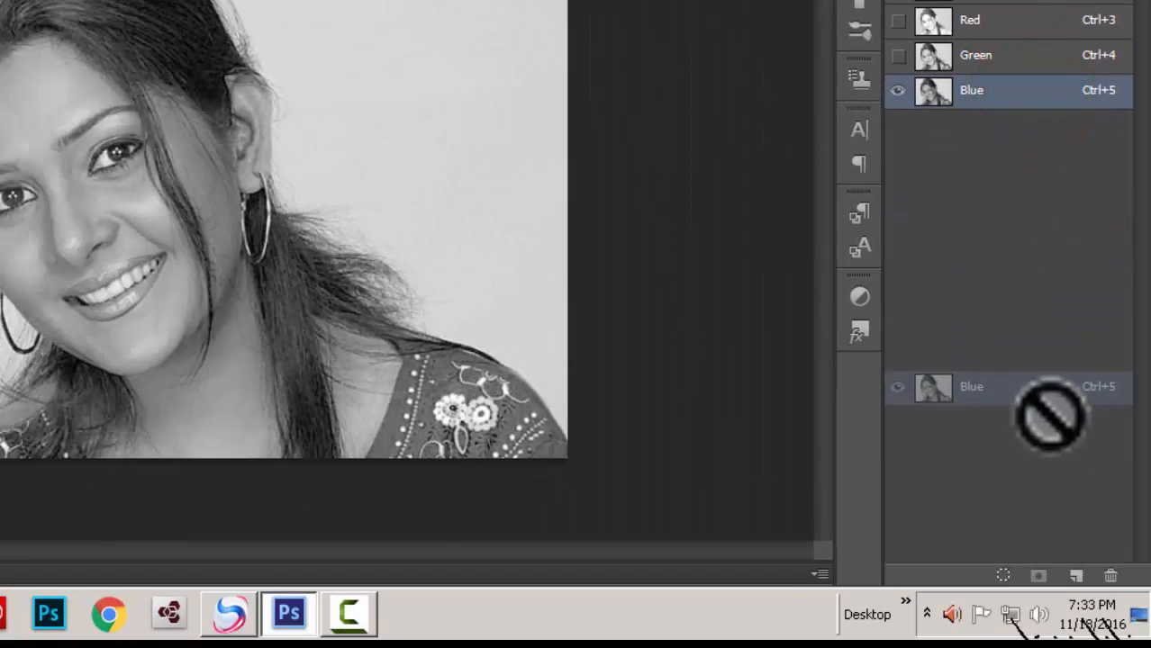
{"action": "left_click_drag", "start_coordinate": [1050, 415], "coordinate": [1075, 576]}
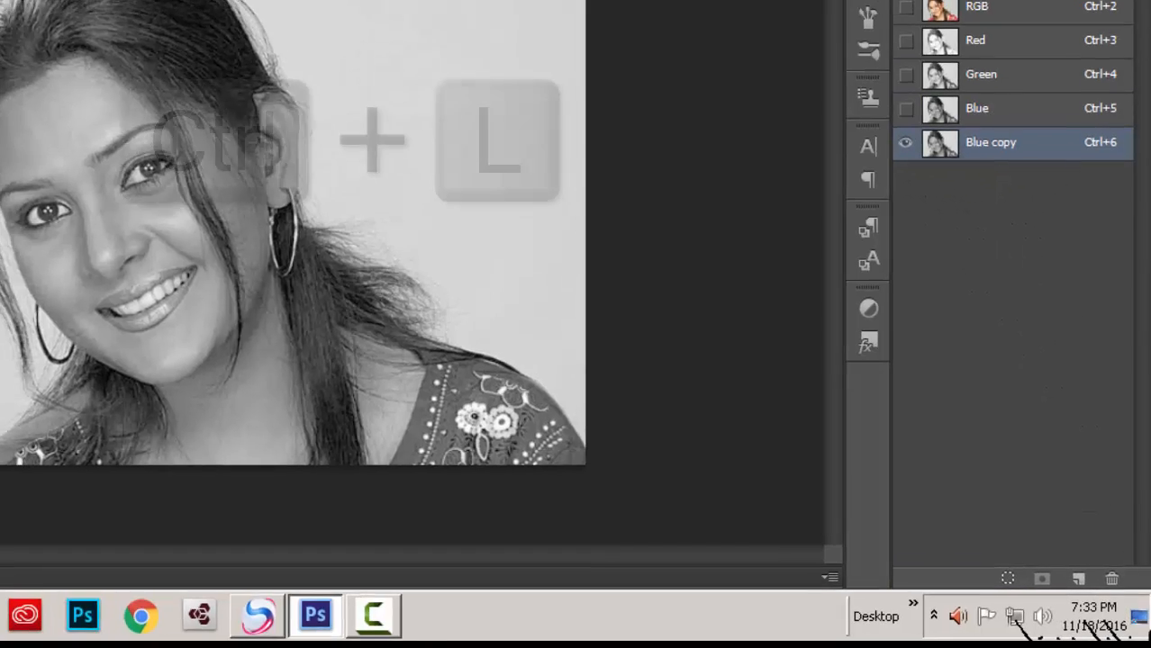
- Apply Levels to the Blue copy channel with a black input level of 83 and a white input level of 221
{"action": "key", "text": "ctrl+l"}
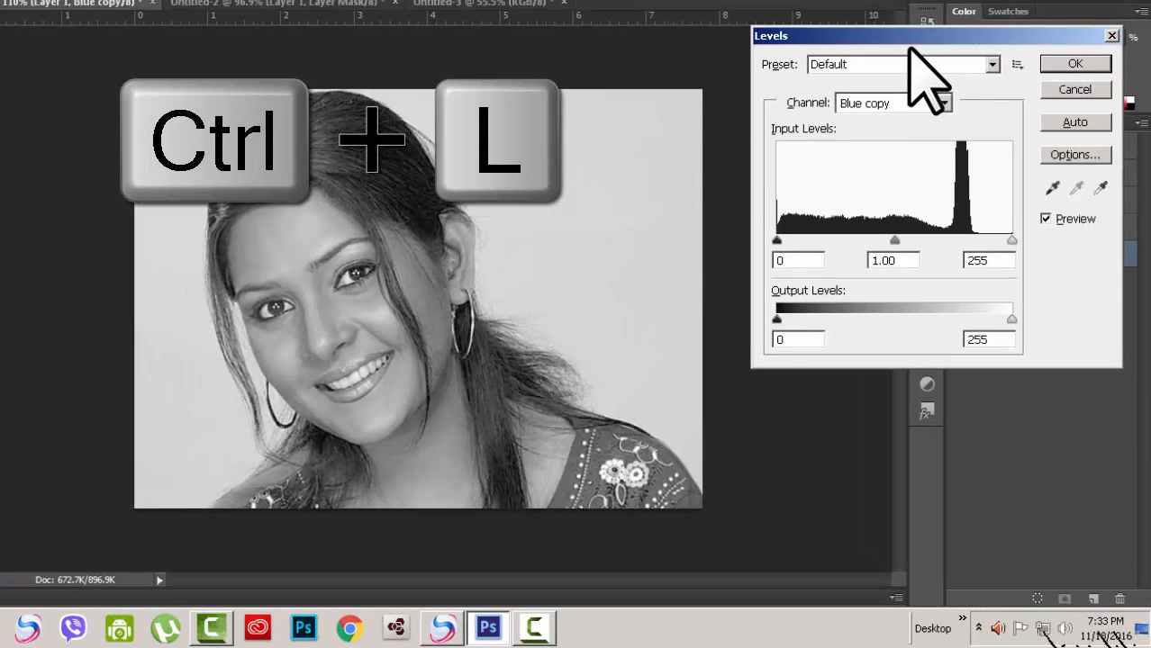
{"action": "left_click_drag", "start_coordinate": [912, 34], "coordinate": [846, 1]}
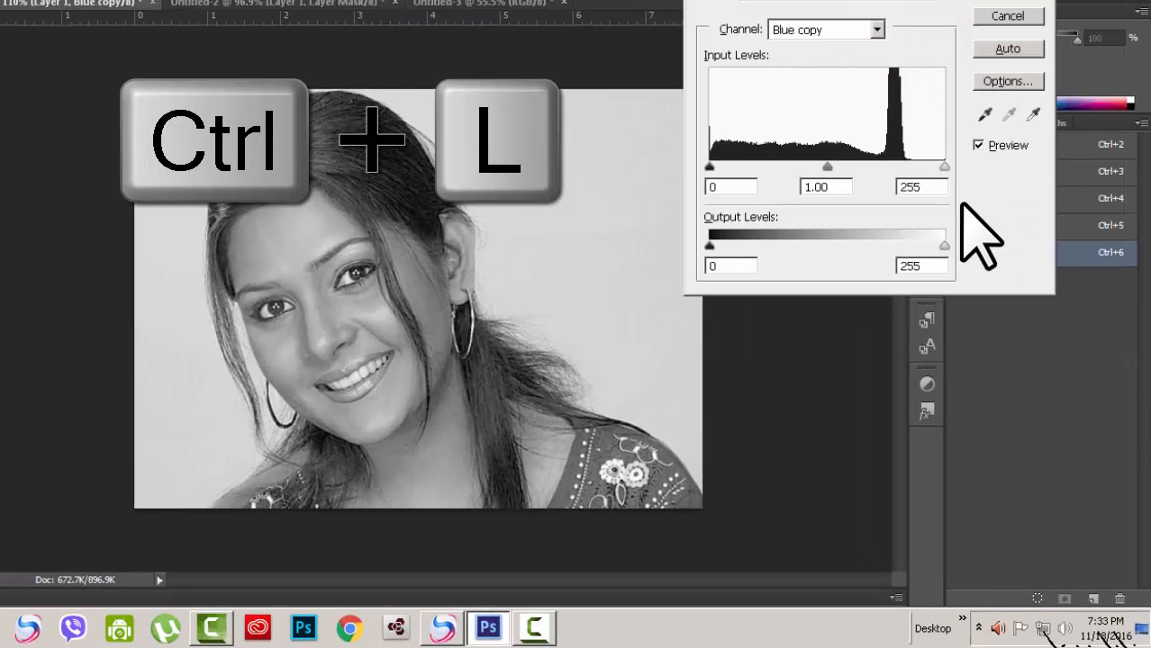
{"action": "left_click_drag", "start_coordinate": [708, 168], "coordinate": [760, 168]}
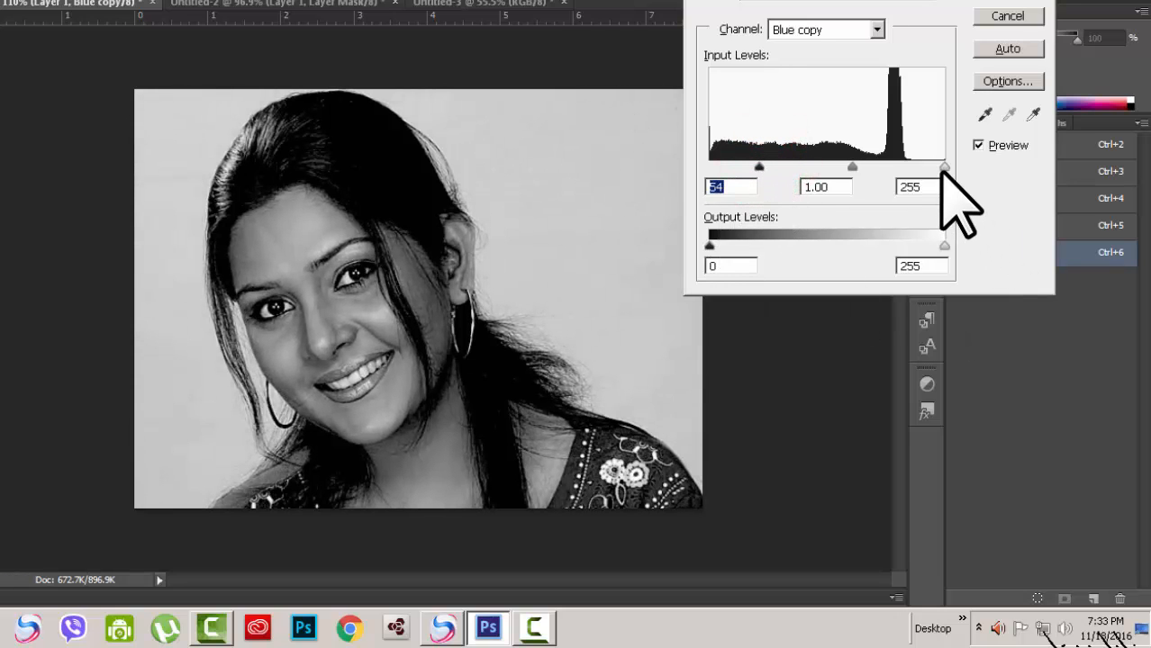
{"action": "left_click_drag", "start_coordinate": [942, 168], "coordinate": [894, 167]}
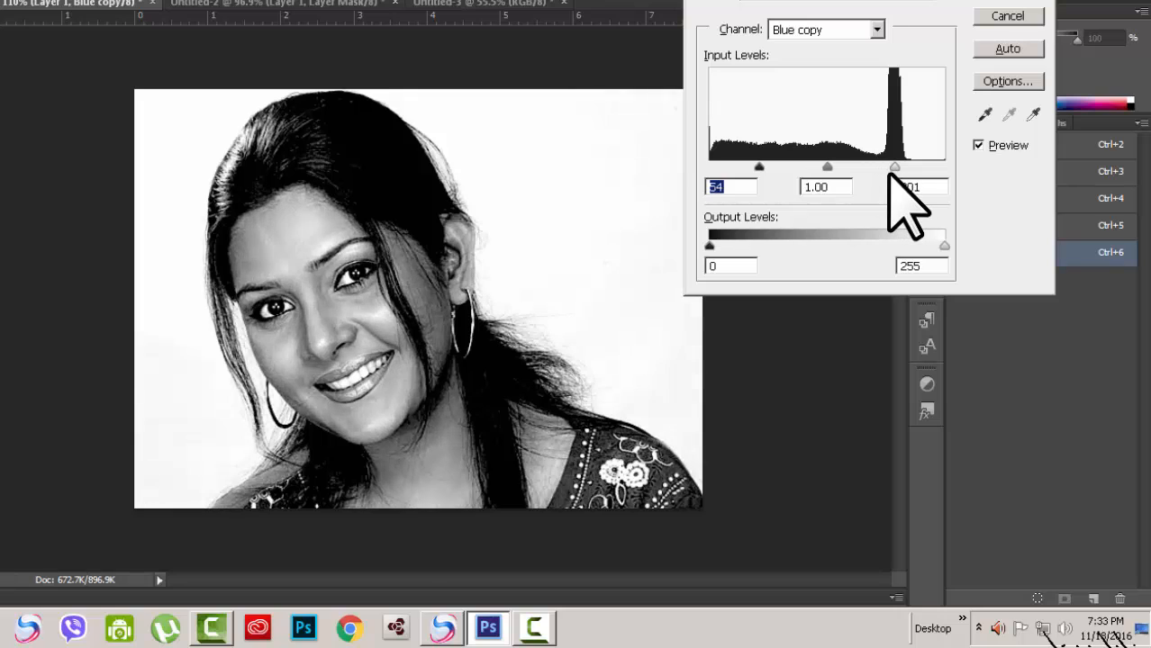
{"action": "left_click_drag", "start_coordinate": [758, 169], "coordinate": [775, 170]}
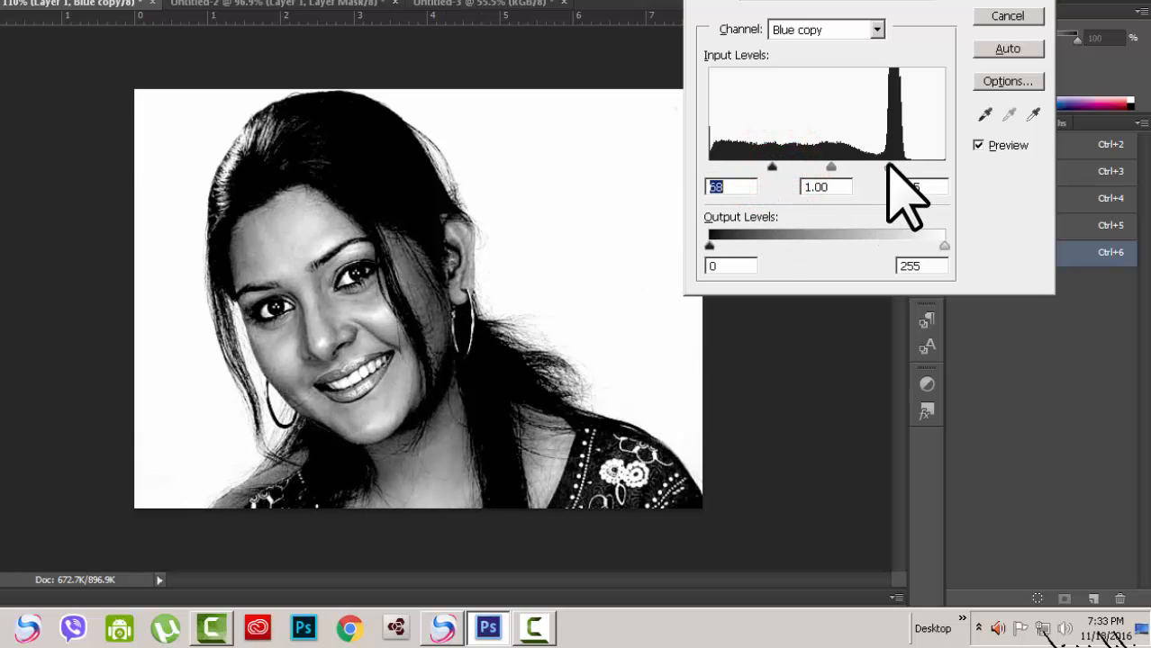
{"action": "left_click_drag", "start_coordinate": [888, 166], "coordinate": [900, 167]}
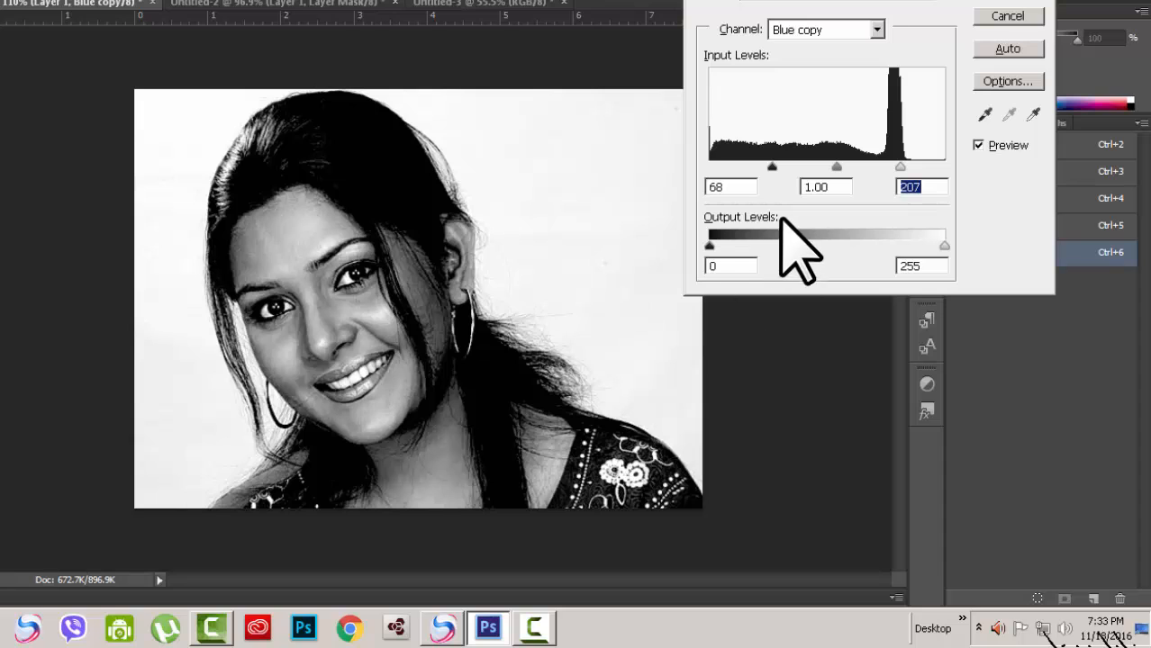
{"action": "left_click_drag", "start_coordinate": [772, 168], "coordinate": [840, 168]}
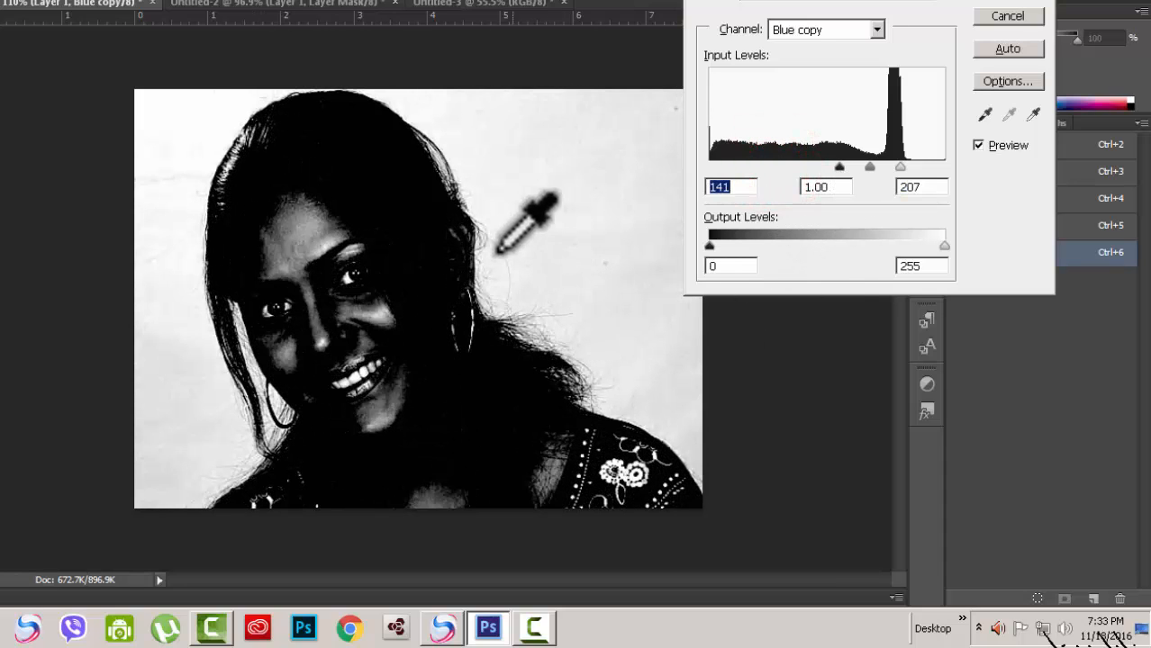
{"action": "left_click_drag", "start_coordinate": [837, 167], "coordinate": [786, 168]}
{"action": "mouse_move", "coordinate": [902, 169]}
{"action": "left_mouse_down"}
{"action": "mouse_move", "coordinate": [886, 168]}
{"action": "mouse_move", "coordinate": [918, 169]}
{"action": "left_mouse_up"}
{"action": "left_click", "coordinate": [913, 167]}
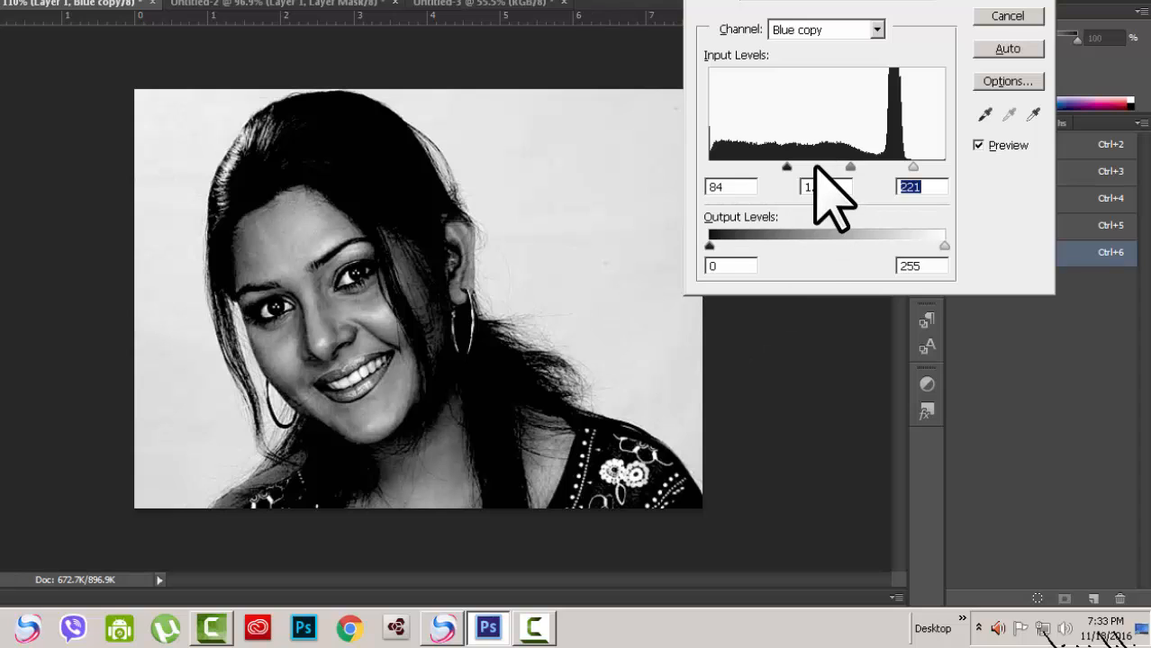
{"action": "left_click_drag", "start_coordinate": [789, 168], "coordinate": [786, 168]}
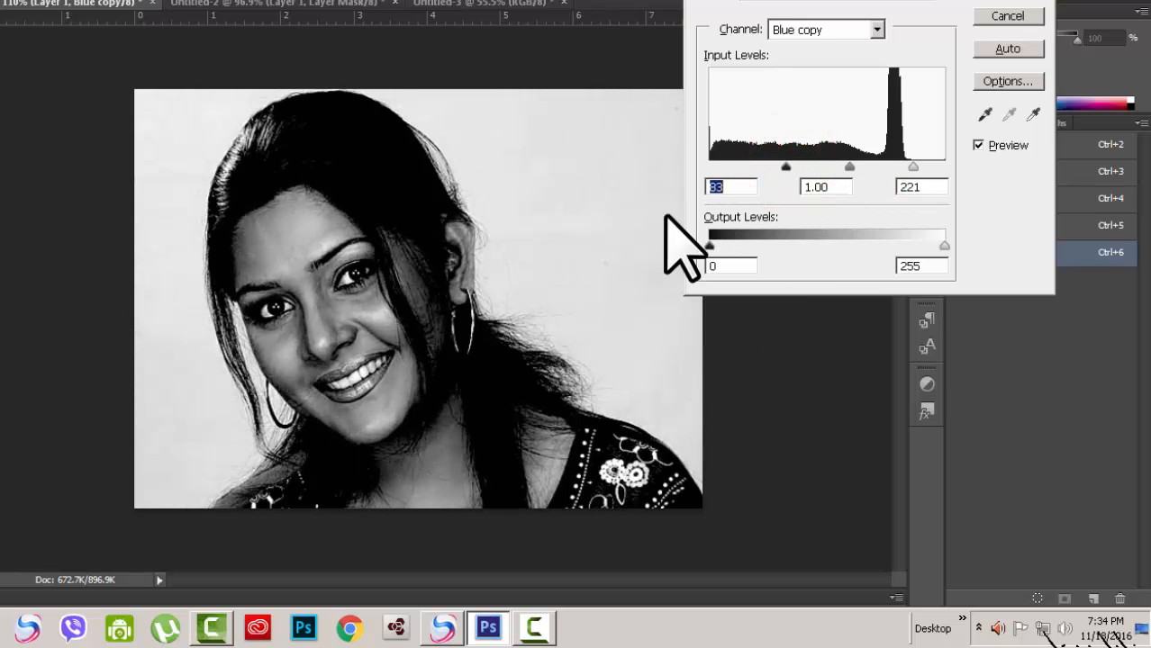
{"action": "left_click", "coordinate": [1019, 9]}
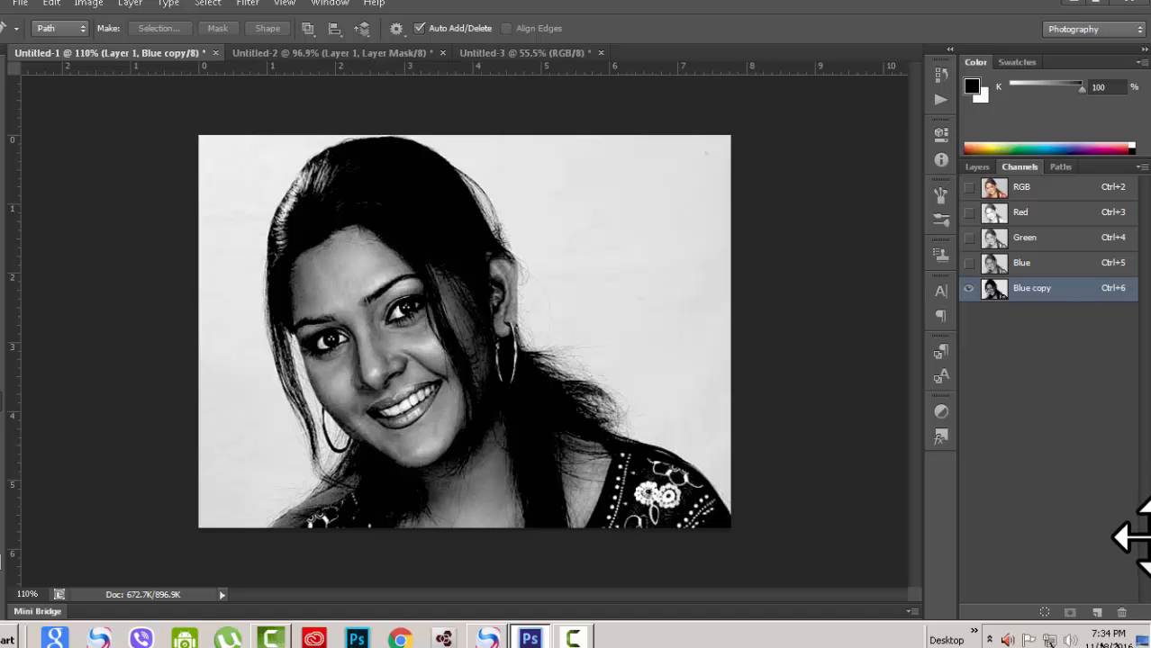
- Load the Blue copy channel as a selection and add it to Layer 1 as a layer mask
{"action": "key", "text": "ctrl"}
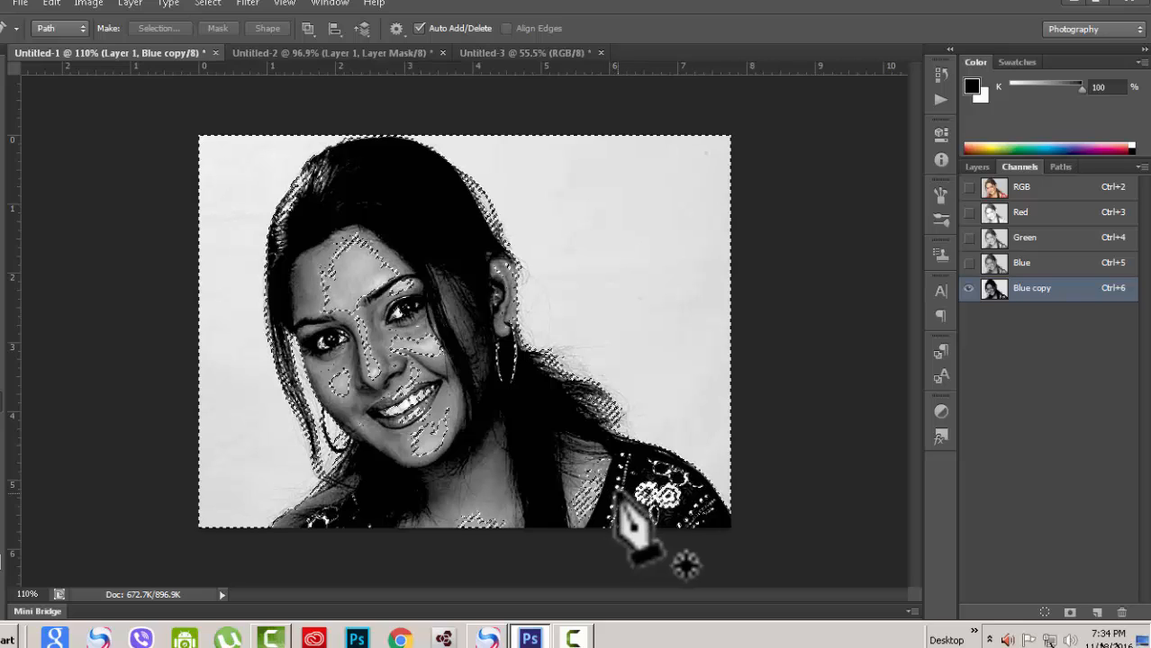
{"action": "left_click", "coordinate": [978, 167]}
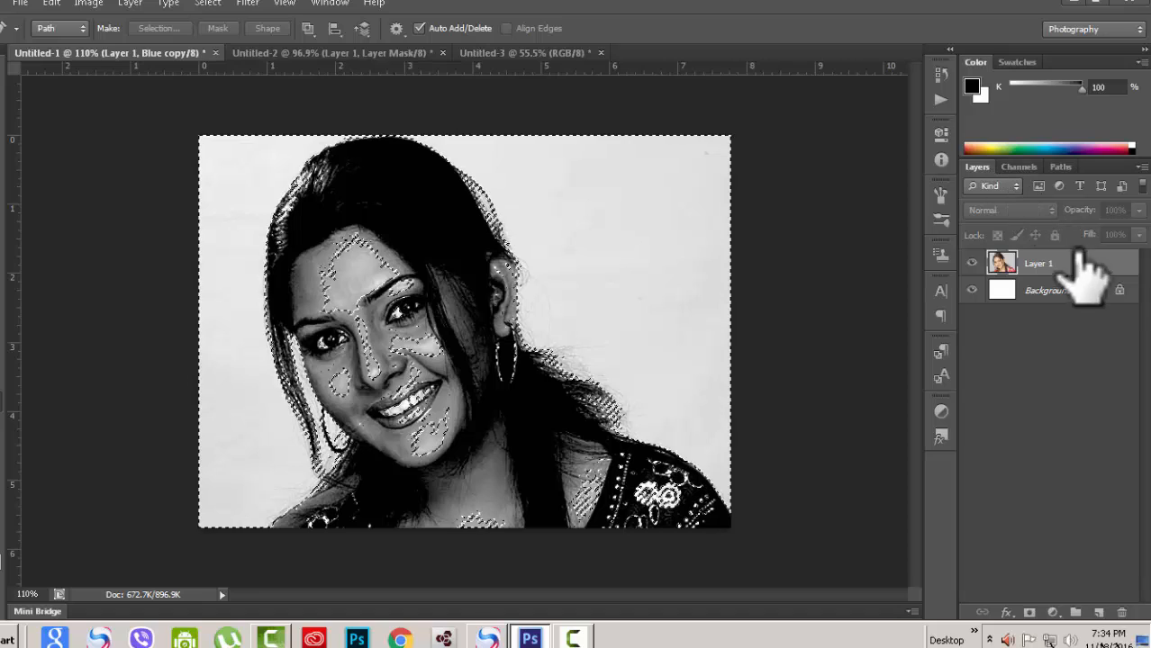
{"action": "left_click", "coordinate": [1029, 168]}
{"action": "left_click", "coordinate": [978, 167]}
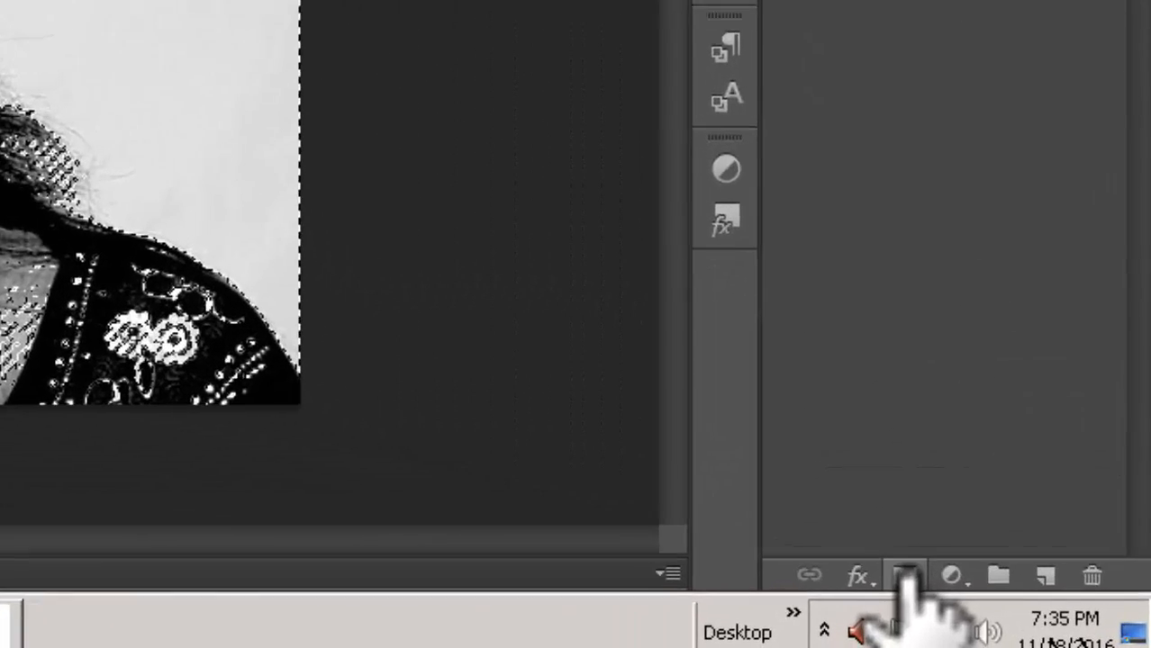
{"action": "left_click", "coordinate": [1030, 613]}
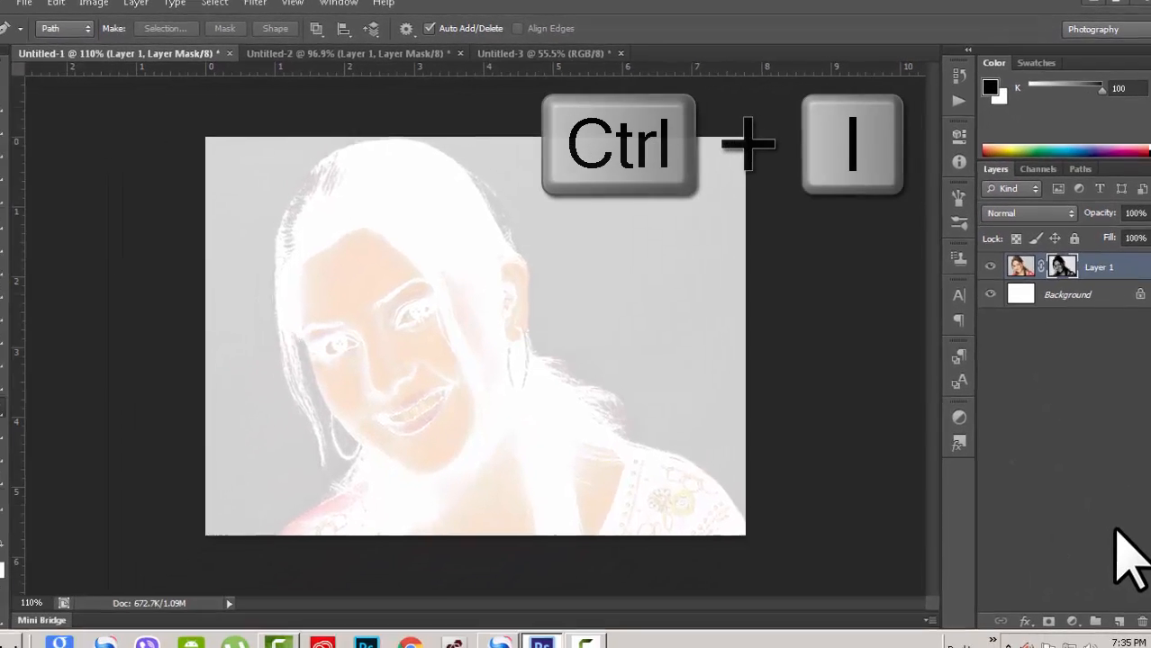
- Invert Layer 1's mask, and load the inverted mask as a selection to check it before deselecting
{"action": "key", "text": "ctrl+i"}
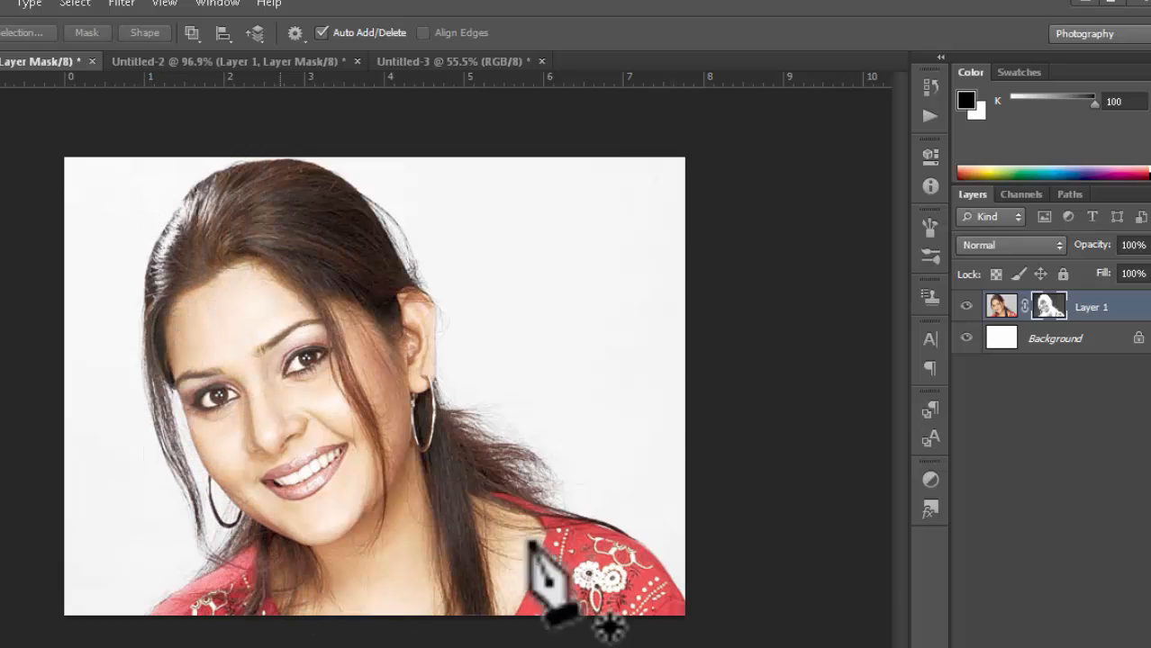
{"action": "left_click", "coordinate": [1048, 308], "text": "ctrl"}
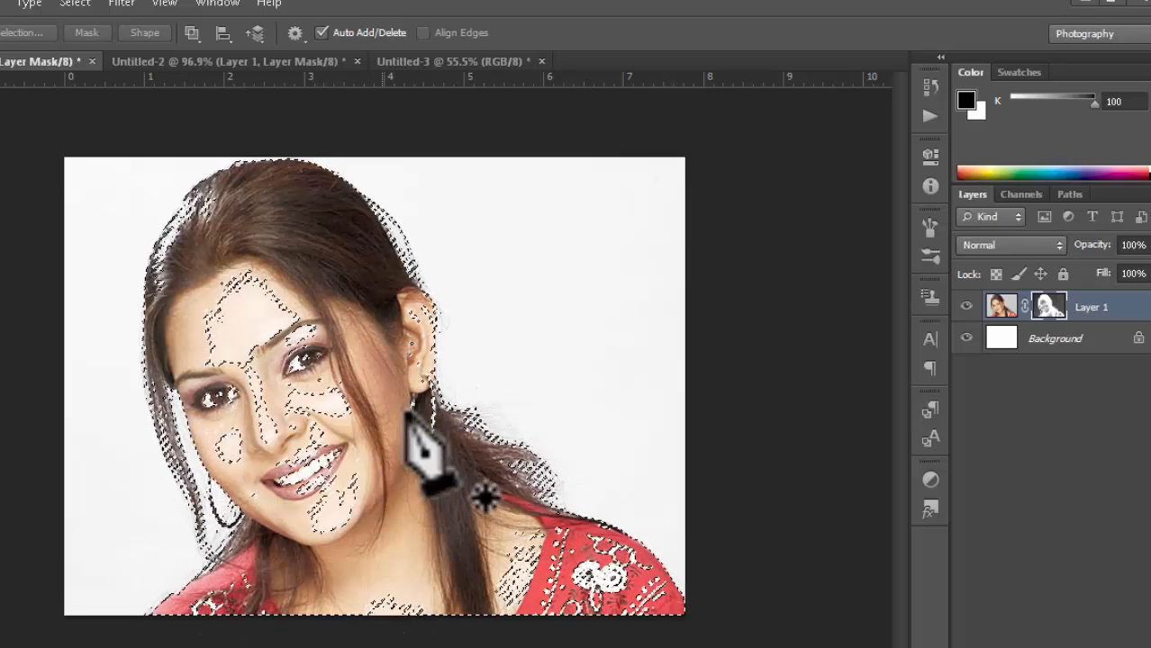
{"action": "key", "text": "ctrl+d"}
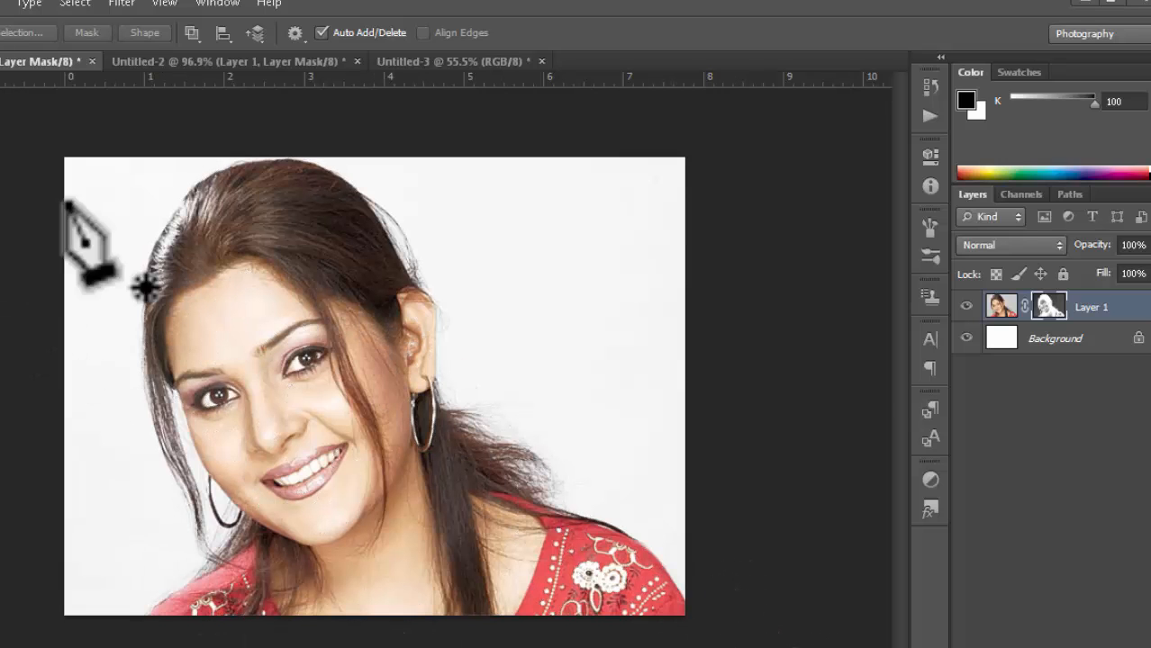
- Add a Solid Color fill layer in pinkish red (fd4258) between the Background and Layer 1
{"action": "left_click", "coordinate": [1097, 340]}
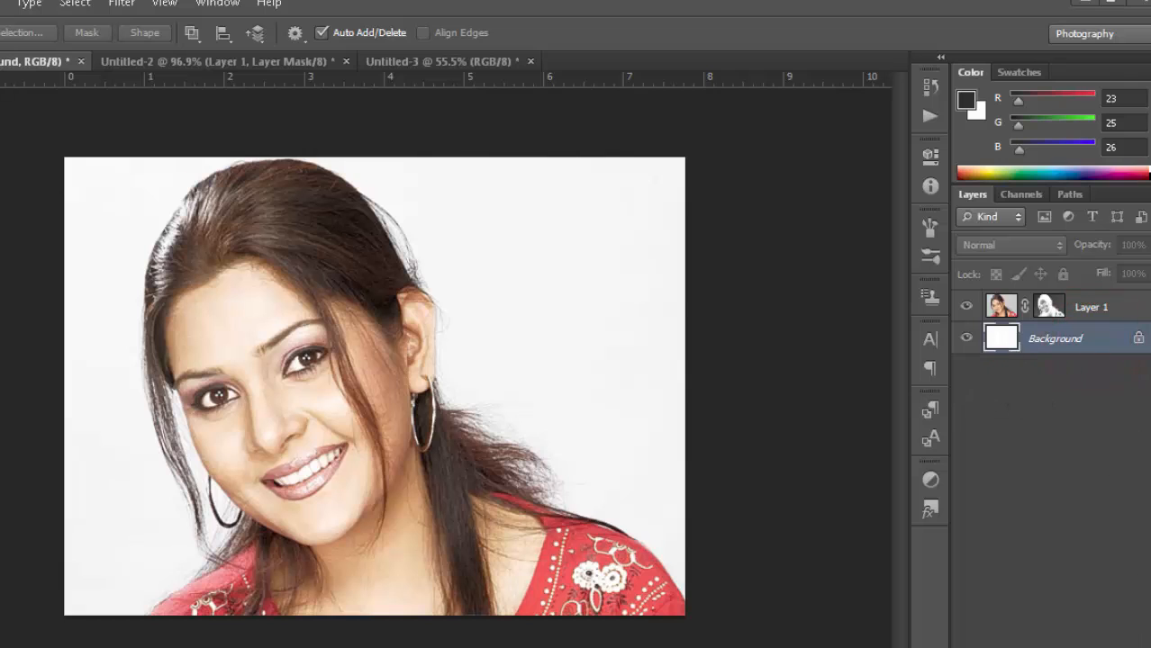
{"action": "left_click", "coordinate": [1049, 643]}
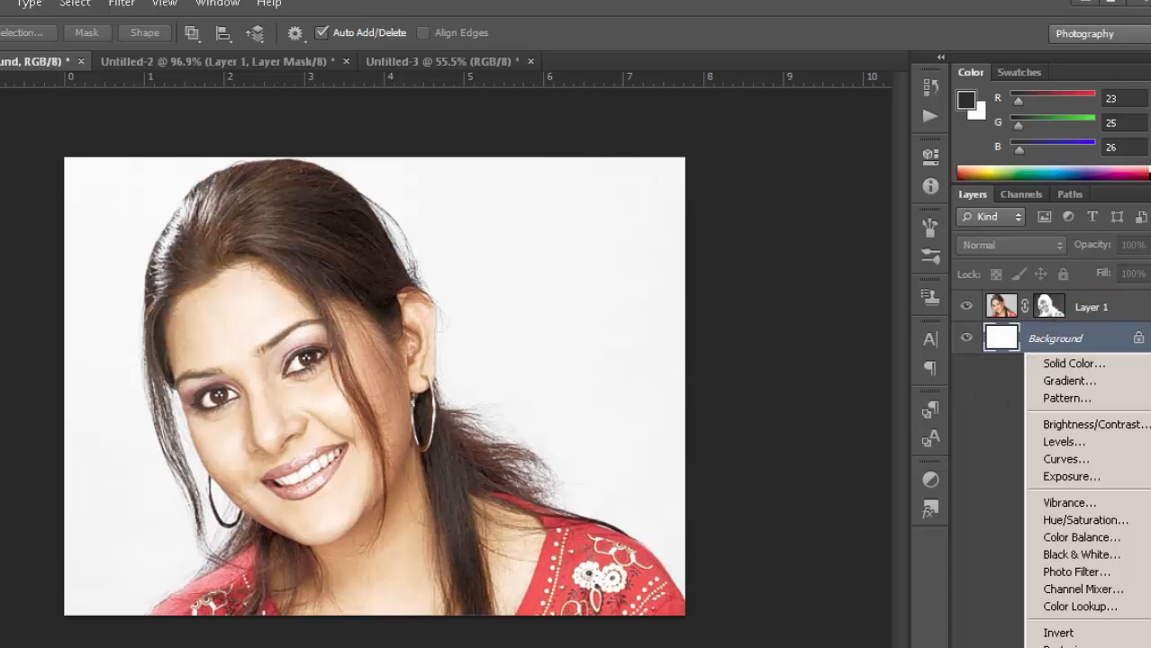
{"action": "left_click", "coordinate": [1065, 365]}
{"action": "left_click", "coordinate": [627, 120]}
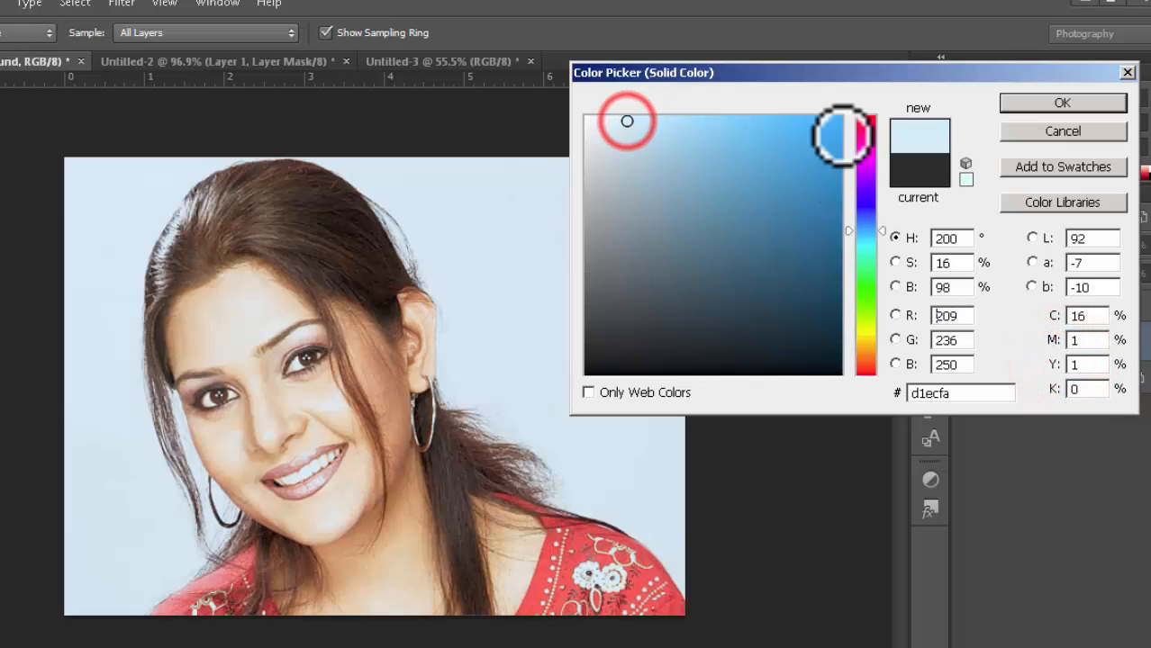
{"action": "left_click", "coordinate": [817, 120]}
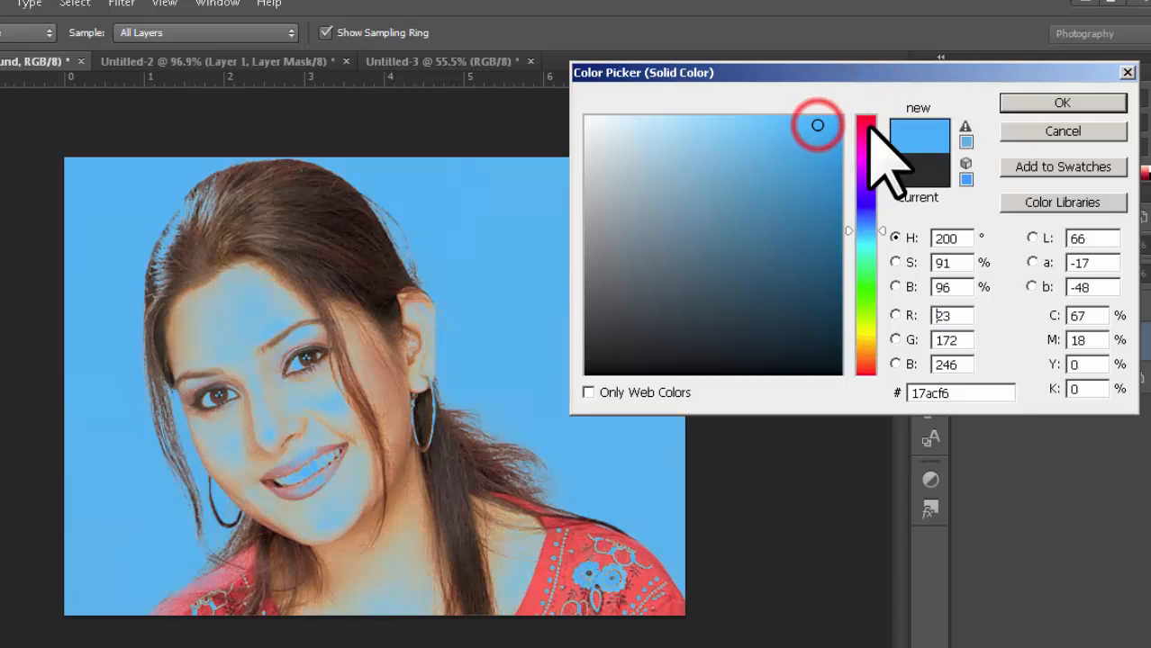
{"action": "left_click", "coordinate": [867, 121]}
{"action": "left_click", "coordinate": [818, 125]}
{"action": "left_click", "coordinate": [773, 118]}
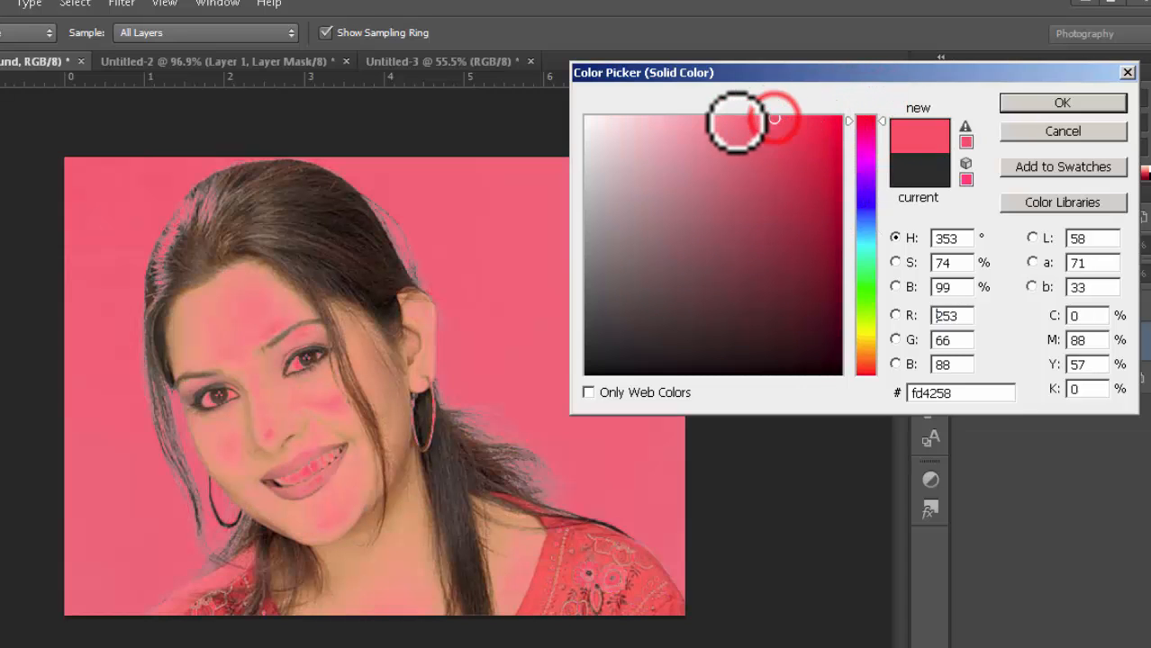
{"action": "left_click", "coordinate": [1062, 105]}
{"action": "key", "text": "p"}
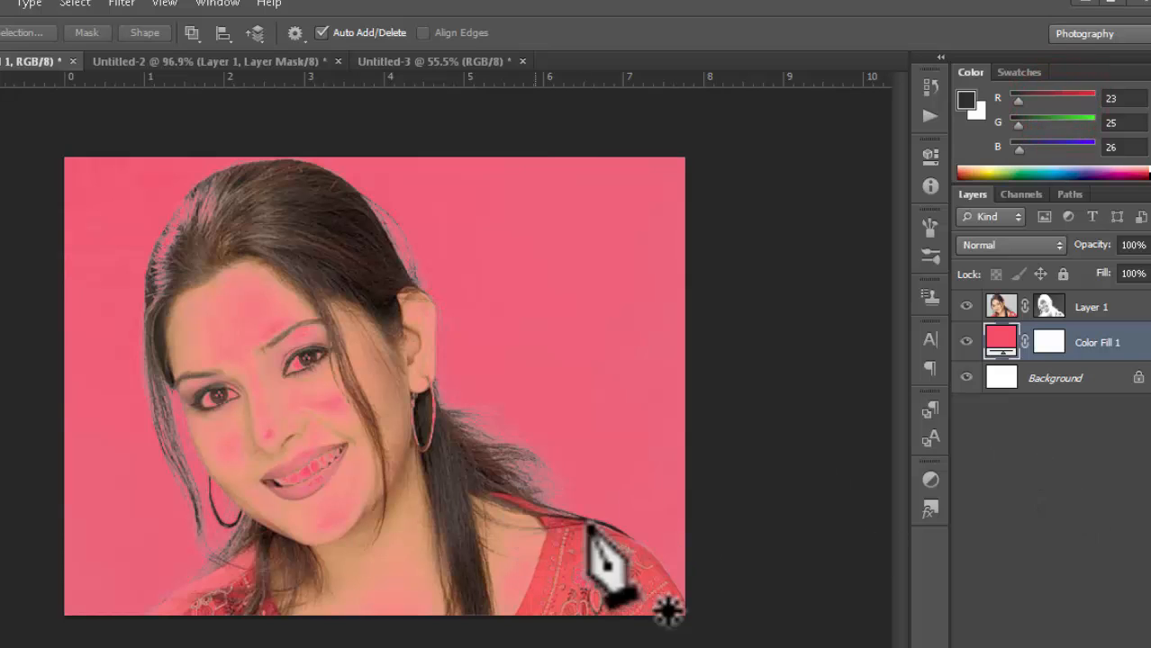
- Inspect the see-through areas of the face up close and hide the Background and Color Fill 1 layers
{"action": "key", "text": "ctrl+plus"}
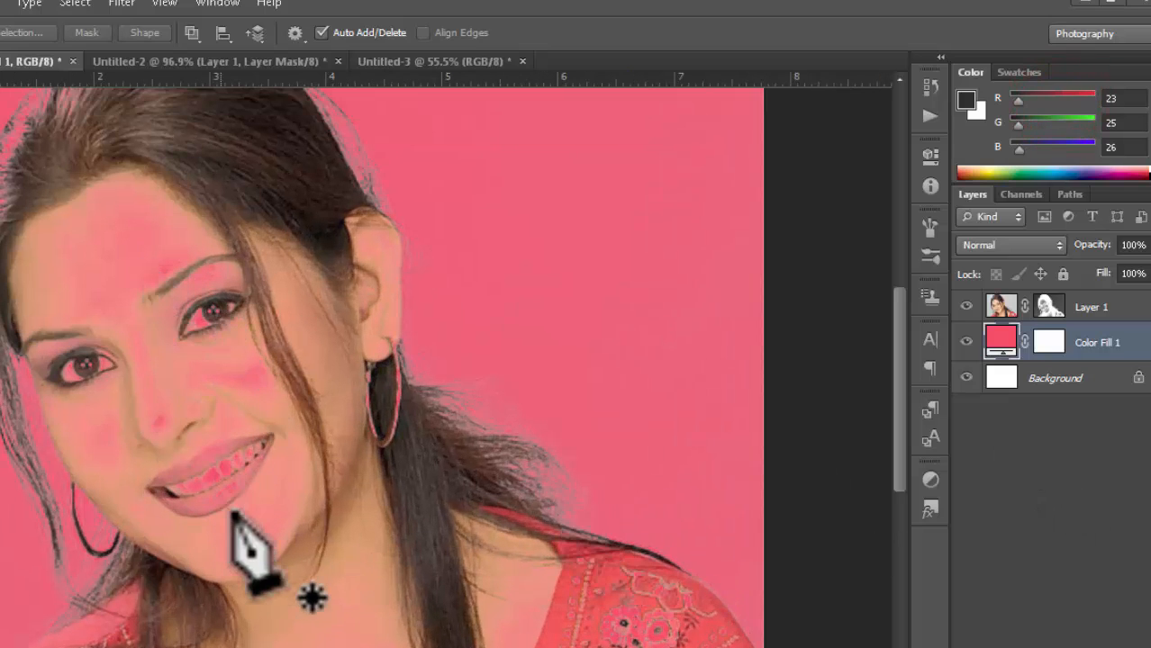
{"action": "key", "text": "ctrl+minus"}
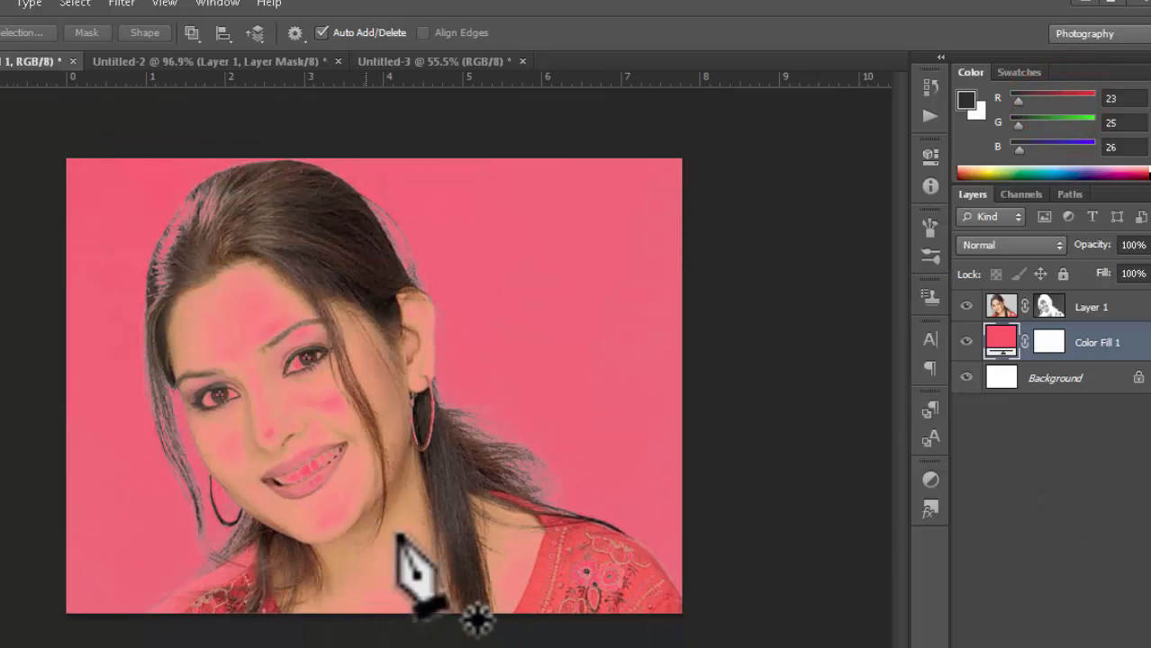
{"action": "left_click", "coordinate": [965, 377]}
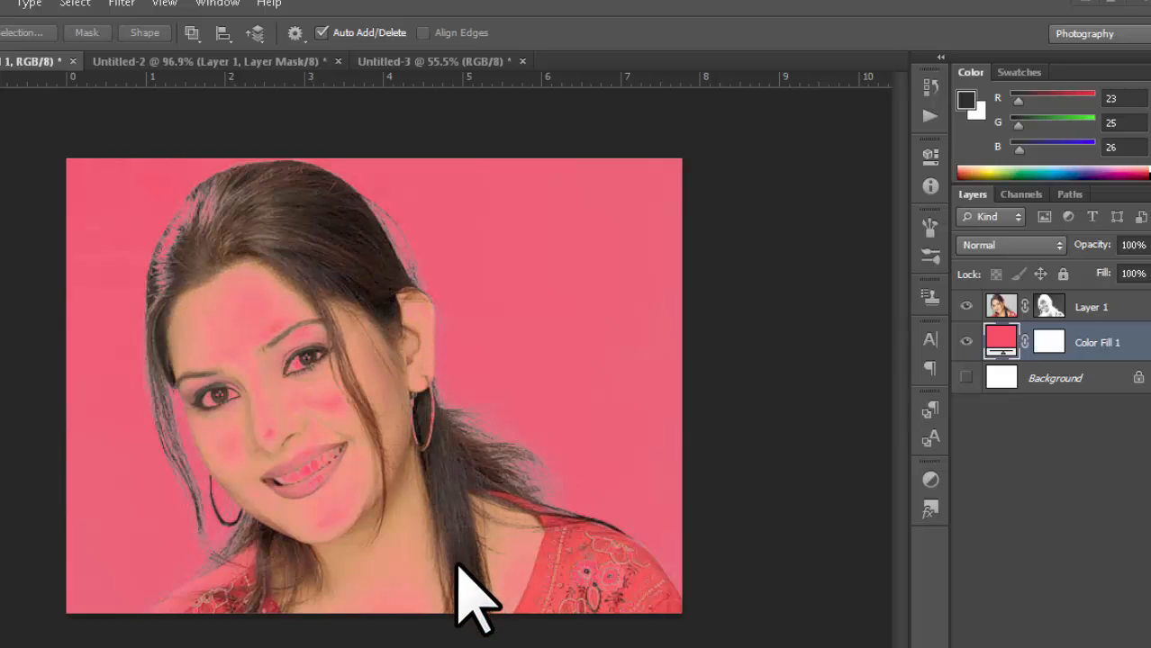
{"action": "left_click", "coordinate": [968, 341]}
{"action": "left_click", "coordinate": [967, 341]}
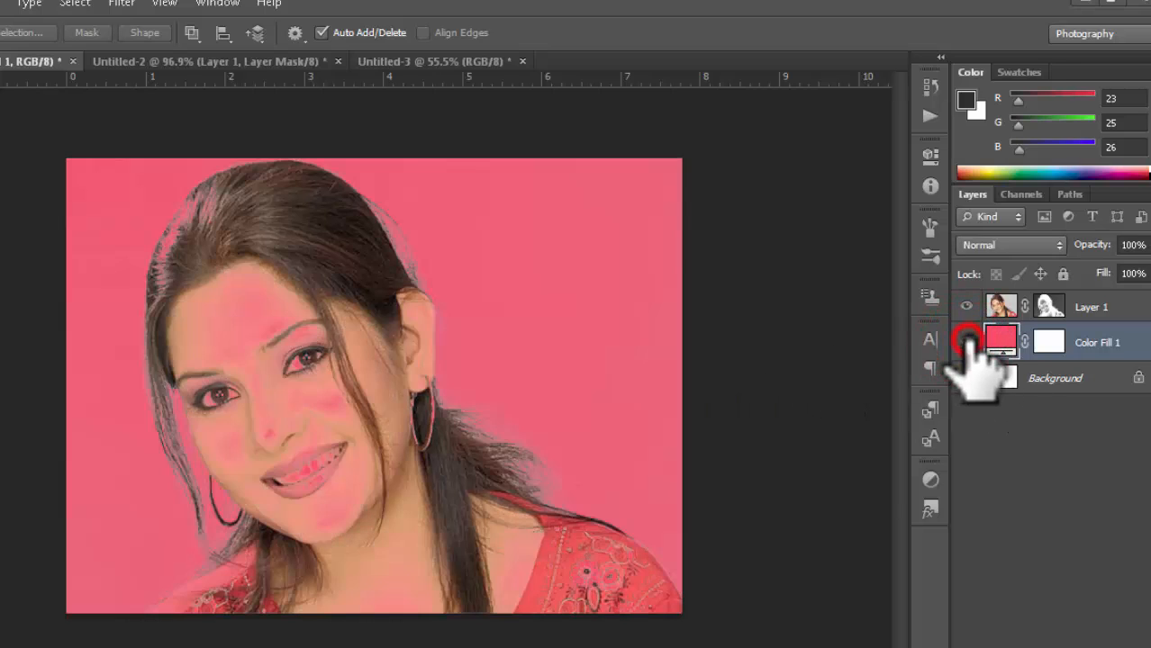
{"action": "left_click", "coordinate": [967, 342]}
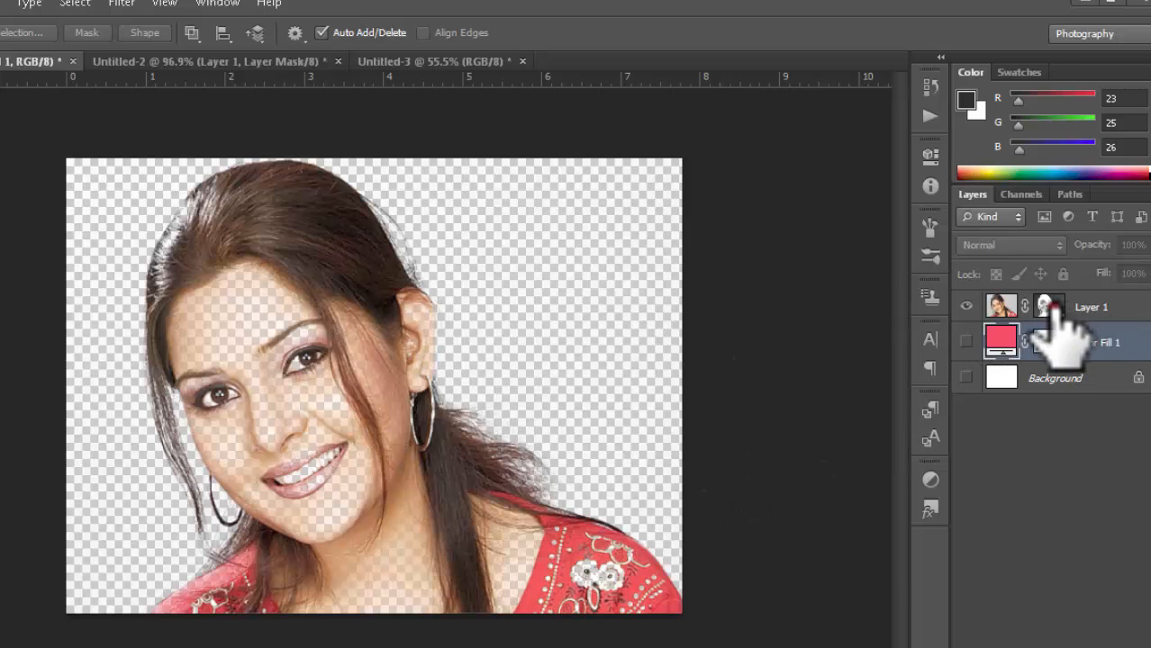
- Display Layer 1's mask on its own in the canvas and choose the Brush tool with white as the foreground colour
{"action": "left_click", "coordinate": [1047, 307]}
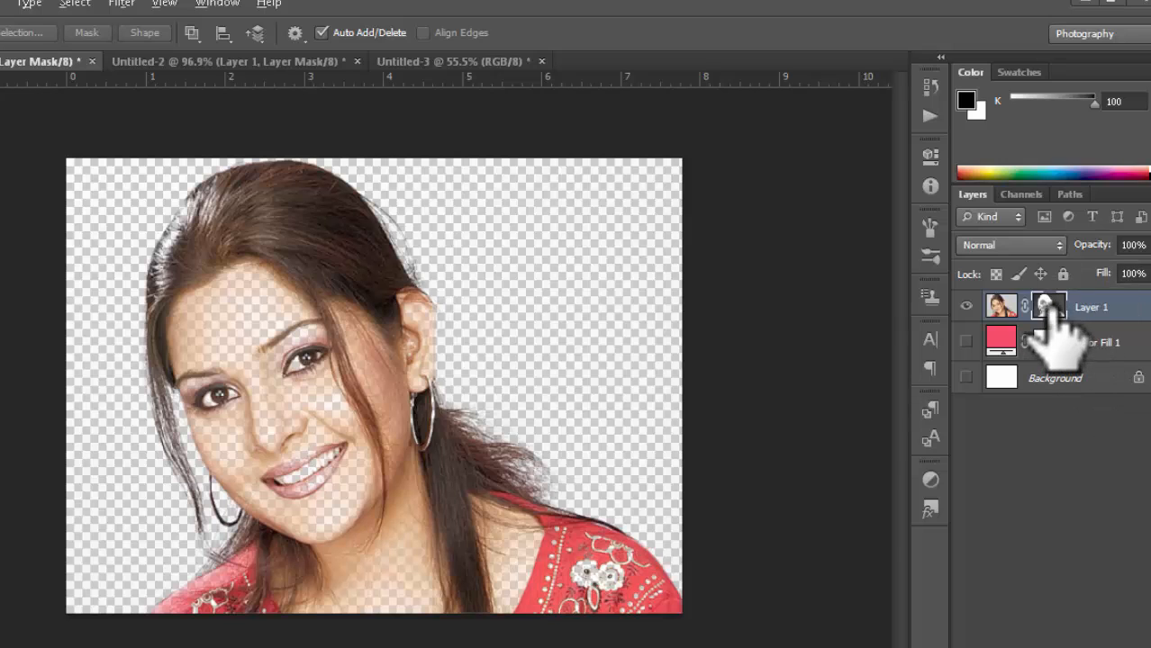
{"action": "left_click", "coordinate": [1047, 307], "text": "alt"}
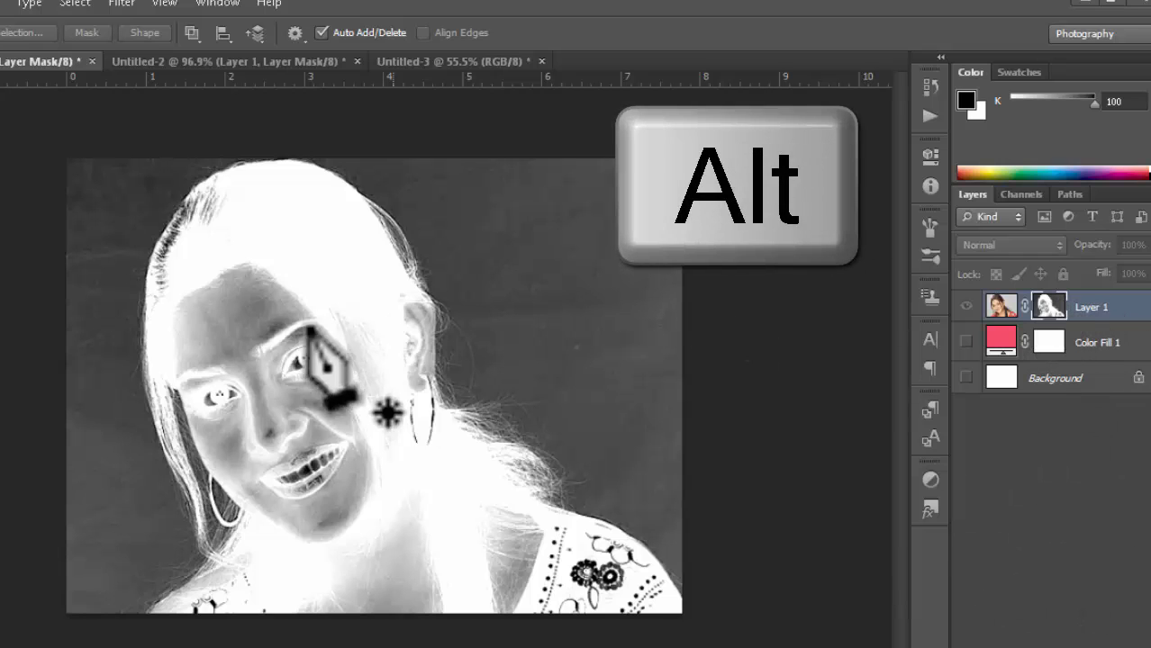
{"action": "scroll", "coordinate": [331, 527], "scroll_direction": "up", "scroll_amount": 1}
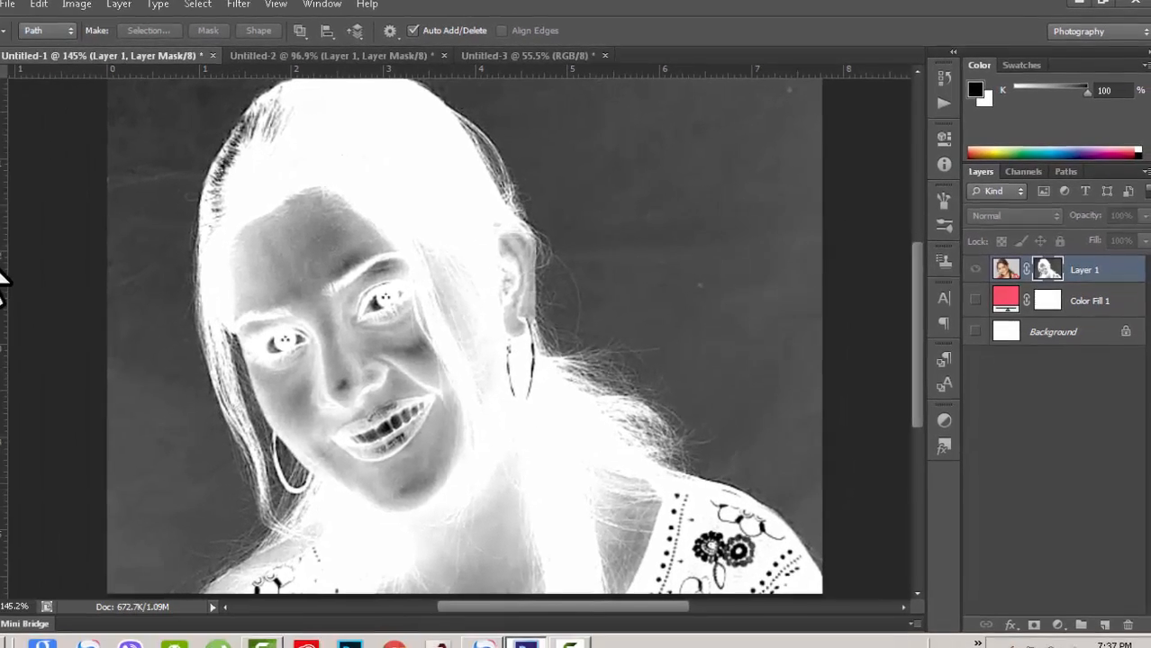
{"action": "left_click", "coordinate": [13, 236]}
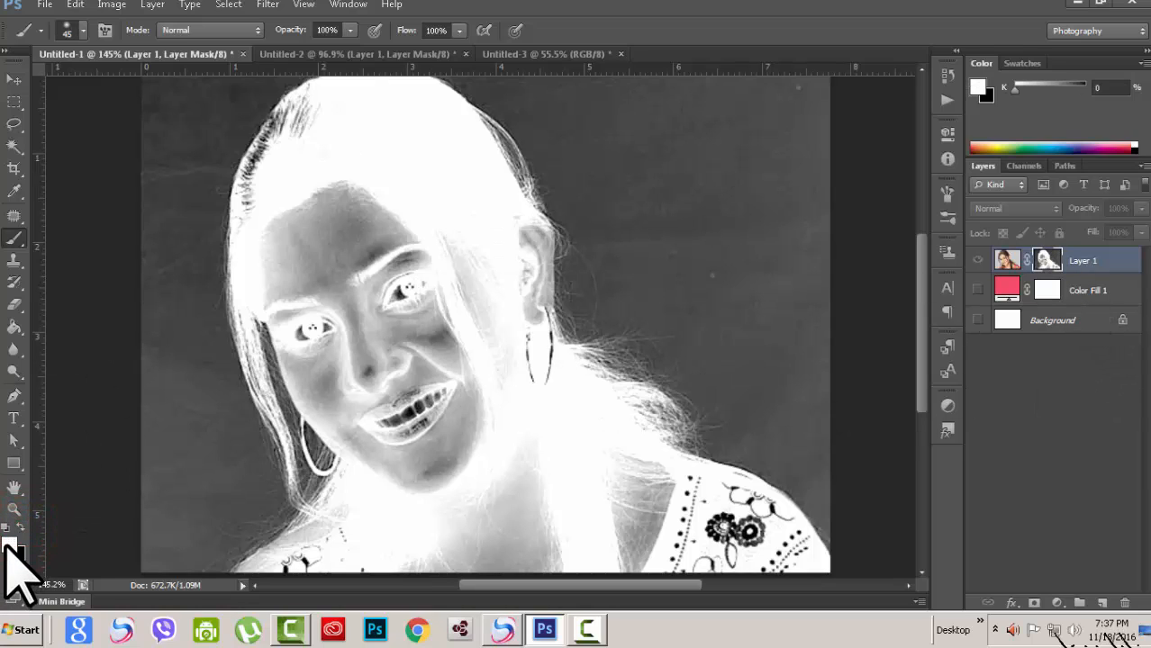
- Paint white over the grey and dark areas inside the woman's face, hair, neck and blouse on Layer 1's mask
{"action": "mouse_move", "coordinate": [364, 208]}
{"action": "left_mouse_down"}
{"action": "mouse_move", "coordinate": [380, 335]}
{"action": "mouse_move", "coordinate": [354, 216]}
{"action": "mouse_move", "coordinate": [374, 240]}
{"action": "mouse_move", "coordinate": [316, 256]}
{"action": "mouse_move", "coordinate": [301, 223]}
{"action": "mouse_move", "coordinate": [267, 210]}
{"action": "mouse_move", "coordinate": [264, 190]}
{"action": "mouse_move", "coordinate": [296, 139]}
{"action": "mouse_move", "coordinate": [266, 178]}
{"action": "mouse_move", "coordinate": [305, 120]}
{"action": "mouse_move", "coordinate": [248, 199]}
{"action": "mouse_move", "coordinate": [278, 188]}
{"action": "mouse_move", "coordinate": [312, 301]}
{"action": "mouse_move", "coordinate": [353, 368]}
{"action": "mouse_move", "coordinate": [388, 325]}
{"action": "mouse_move", "coordinate": [409, 246]}
{"action": "mouse_move", "coordinate": [420, 277]}
{"action": "mouse_move", "coordinate": [390, 304]}
{"action": "mouse_move", "coordinate": [322, 267]}
{"action": "mouse_move", "coordinate": [387, 322]}
{"action": "mouse_move", "coordinate": [432, 326]}
{"action": "mouse_move", "coordinate": [437, 291]}
{"action": "mouse_move", "coordinate": [466, 379]}
{"action": "mouse_move", "coordinate": [479, 272]}
{"action": "mouse_move", "coordinate": [463, 262]}
{"action": "mouse_move", "coordinate": [536, 316]}
{"action": "mouse_move", "coordinate": [527, 229]}
{"action": "mouse_move", "coordinate": [518, 361]}
{"action": "mouse_move", "coordinate": [549, 373]}
{"action": "mouse_move", "coordinate": [364, 448]}
{"action": "mouse_move", "coordinate": [367, 474]}
{"action": "mouse_move", "coordinate": [315, 365]}
{"action": "mouse_move", "coordinate": [320, 403]}
{"action": "mouse_move", "coordinate": [308, 354]}
{"action": "mouse_move", "coordinate": [346, 393]}
{"action": "mouse_move", "coordinate": [460, 418]}
{"action": "mouse_move", "coordinate": [462, 399]}
{"action": "mouse_move", "coordinate": [429, 424]}
{"action": "mouse_move", "coordinate": [464, 426]}
{"action": "mouse_move", "coordinate": [414, 482]}
{"action": "mouse_move", "coordinate": [401, 391]}
{"action": "mouse_move", "coordinate": [387, 415]}
{"action": "mouse_move", "coordinate": [430, 485]}
{"action": "mouse_move", "coordinate": [482, 401]}
{"action": "left_mouse_up"}
{"action": "left_click_drag", "start_coordinate": [296, 234], "coordinate": [303, 355]}
{"action": "mouse_move", "coordinate": [534, 560]}
{"action": "left_mouse_down"}
{"action": "mouse_move", "coordinate": [486, 521]}
{"action": "mouse_move", "coordinate": [389, 562]}
{"action": "mouse_move", "coordinate": [618, 562]}
{"action": "mouse_move", "coordinate": [624, 553]}
{"action": "mouse_move", "coordinate": [520, 560]}
{"action": "mouse_move", "coordinate": [592, 547]}
{"action": "mouse_move", "coordinate": [655, 505]}
{"action": "mouse_move", "coordinate": [623, 472]}
{"action": "mouse_move", "coordinate": [652, 495]}
{"action": "mouse_move", "coordinate": [637, 504]}
{"action": "mouse_move", "coordinate": [710, 529]}
{"action": "mouse_move", "coordinate": [717, 562]}
{"action": "mouse_move", "coordinate": [690, 500]}
{"action": "mouse_move", "coordinate": [730, 493]}
{"action": "mouse_move", "coordinate": [677, 469]}
{"action": "mouse_move", "coordinate": [741, 500]}
{"action": "mouse_move", "coordinate": [789, 549]}
{"action": "mouse_move", "coordinate": [773, 570]}
{"action": "mouse_move", "coordinate": [780, 548]}
{"action": "mouse_move", "coordinate": [794, 557]}
{"action": "mouse_move", "coordinate": [483, 519]}
{"action": "mouse_move", "coordinate": [299, 567]}
{"action": "mouse_move", "coordinate": [344, 521]}
{"action": "mouse_move", "coordinate": [305, 568]}
{"action": "mouse_move", "coordinate": [272, 581]}
{"action": "mouse_move", "coordinate": [324, 549]}
{"action": "mouse_move", "coordinate": [255, 578]}
{"action": "mouse_move", "coordinate": [316, 543]}
{"action": "mouse_move", "coordinate": [368, 556]}
{"action": "mouse_move", "coordinate": [601, 486]}
{"action": "mouse_move", "coordinate": [524, 495]}
{"action": "mouse_move", "coordinate": [326, 576]}
{"action": "mouse_move", "coordinate": [447, 523]}
{"action": "mouse_move", "coordinate": [350, 547]}
{"action": "mouse_move", "coordinate": [349, 574]}
{"action": "mouse_move", "coordinate": [298, 579]}
{"action": "mouse_move", "coordinate": [701, 570]}
{"action": "mouse_move", "coordinate": [677, 545]}
{"action": "mouse_move", "coordinate": [715, 567]}
{"action": "mouse_move", "coordinate": [656, 538]}
{"action": "left_mouse_up"}
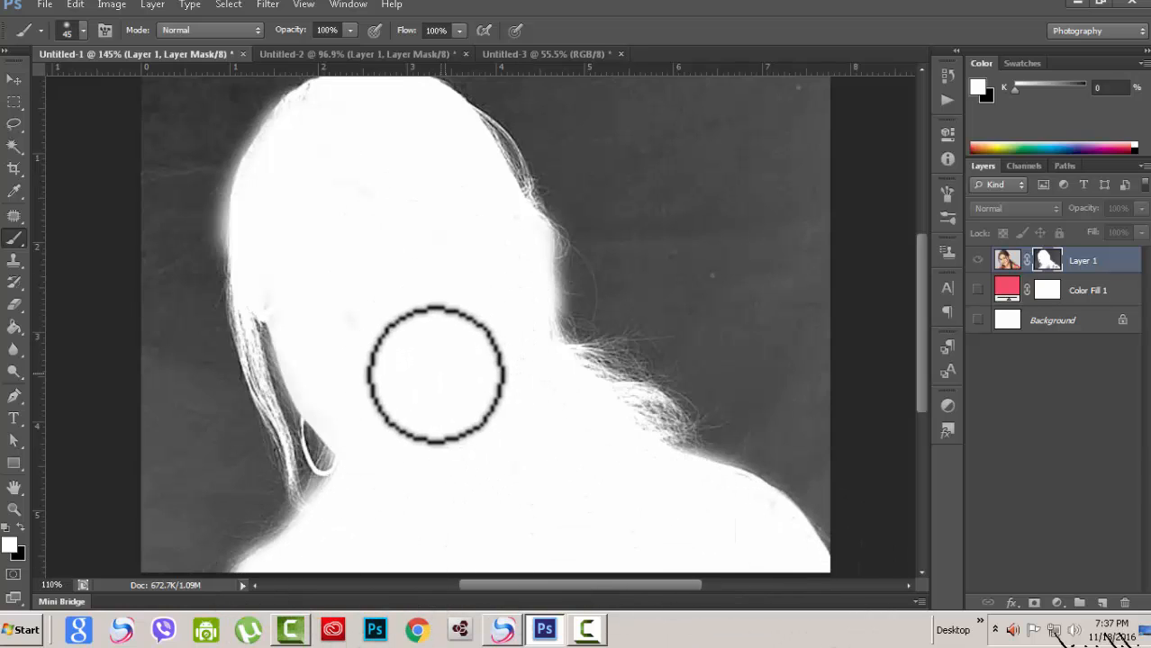
{"action": "scroll", "coordinate": [432, 365], "scroll_direction": "down", "scroll_amount": 2}
{"action": "mouse_move", "coordinate": [352, 166]}
{"action": "left_mouse_down"}
{"action": "mouse_move", "coordinate": [337, 177]}
{"action": "mouse_move", "coordinate": [396, 176]}
{"action": "mouse_move", "coordinate": [318, 209]}
{"action": "mouse_move", "coordinate": [339, 184]}
{"action": "left_mouse_up"}
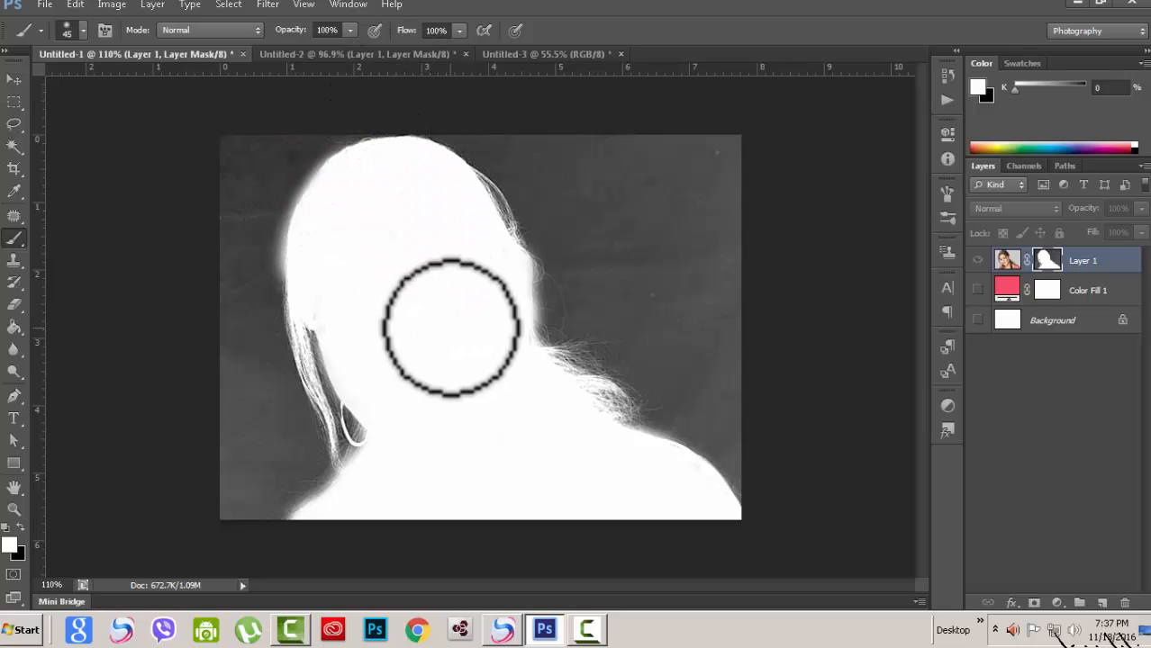
{"action": "left_click", "coordinate": [673, 506]}
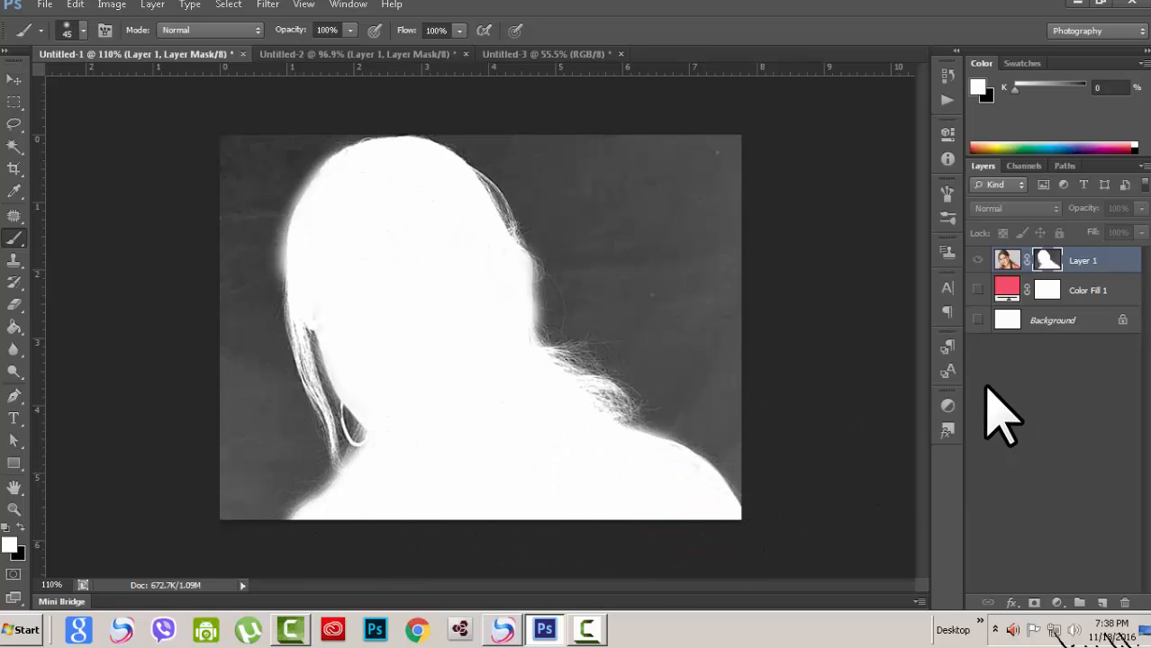
- Return from the mask view to the image, show the Color Fill 1 layer, and check the hair and shoulder edges up close
{"action": "left_click", "coordinate": [1047, 261], "text": "alt"}
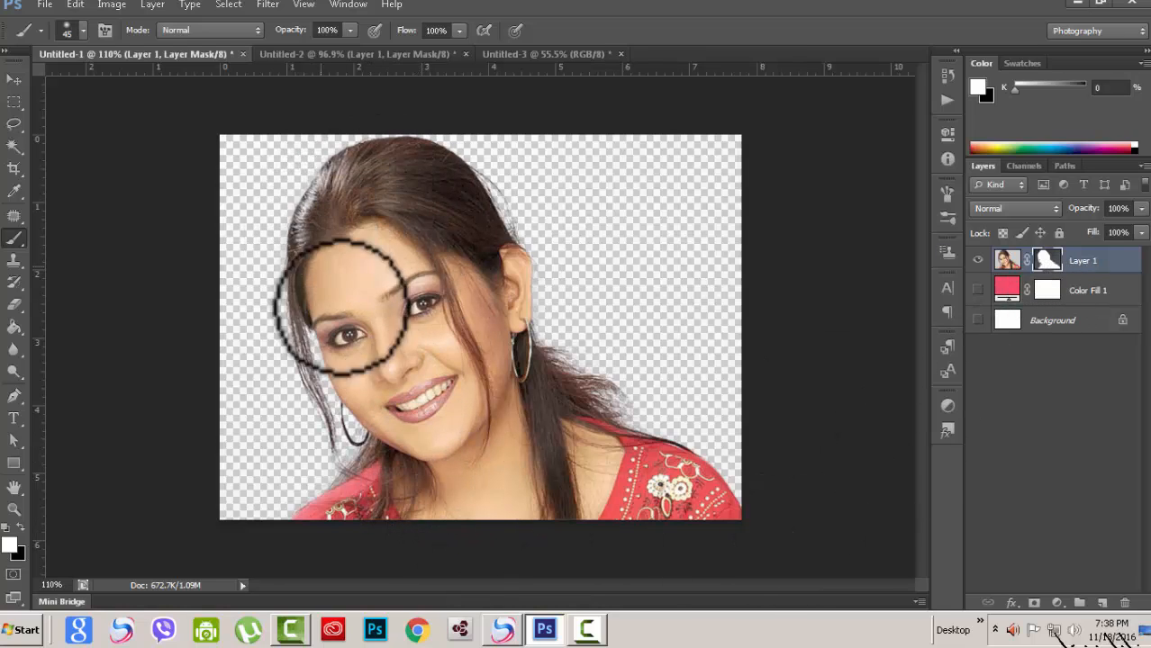
{"action": "left_click", "coordinate": [978, 290]}
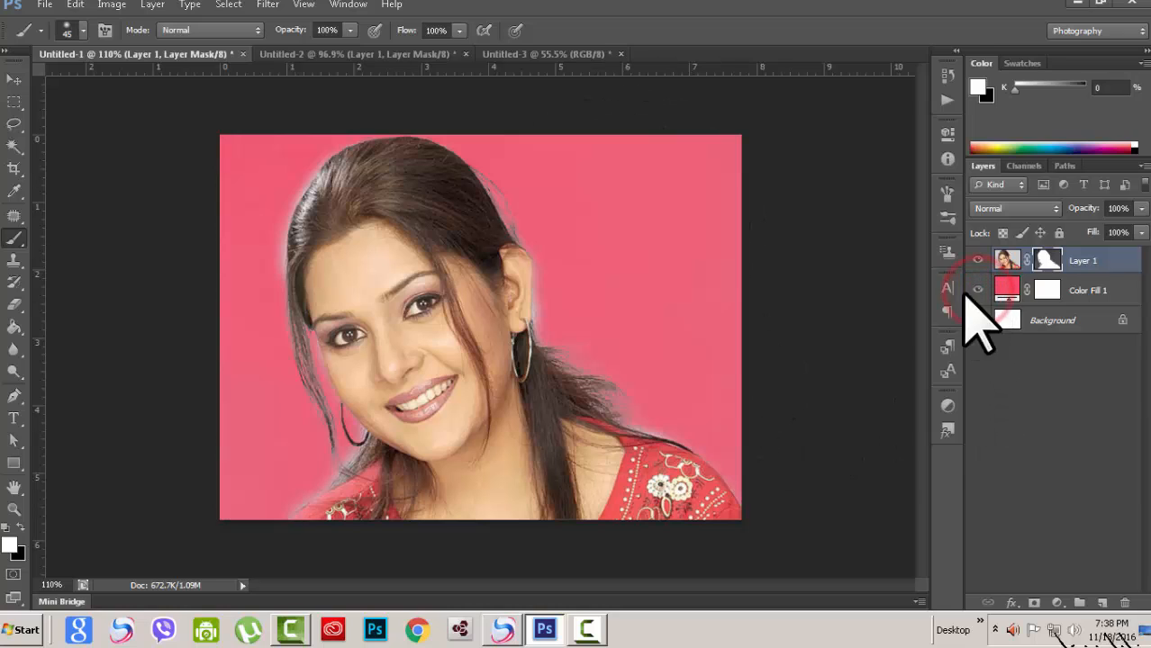
{"action": "scroll", "coordinate": [498, 517], "scroll_direction": "up", "scroll_amount": 2}
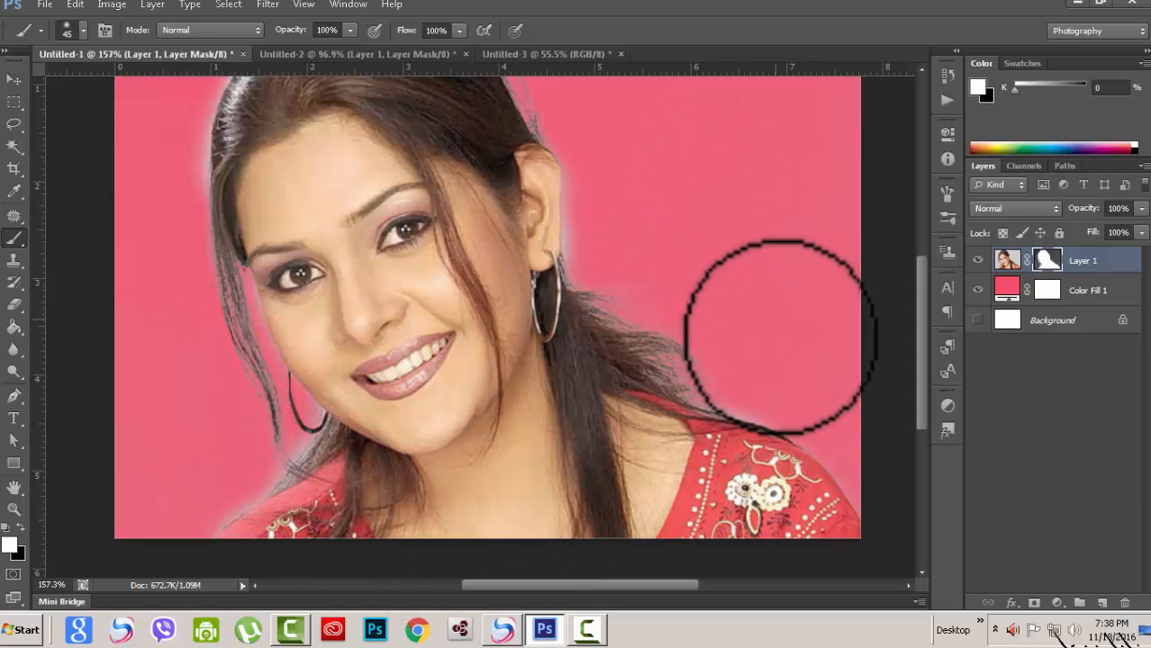
{"action": "scroll", "coordinate": [731, 326], "scroll_direction": "up", "scroll_amount": 2}
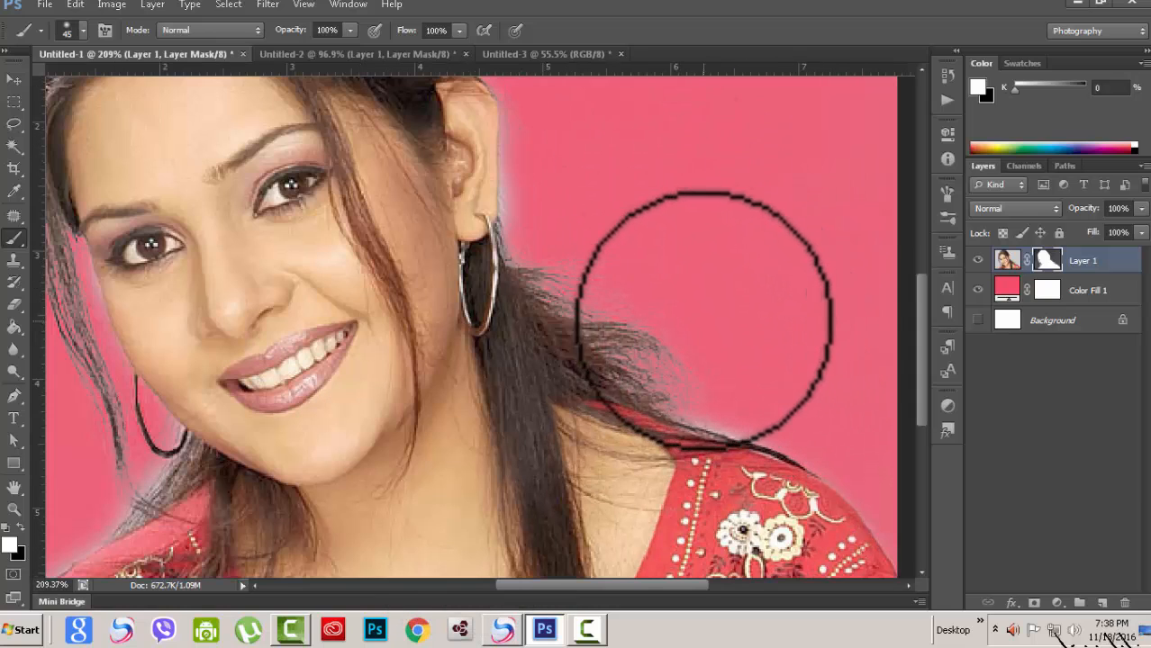
{"action": "scroll", "coordinate": [711, 320], "scroll_direction": "down", "scroll_amount": 2}
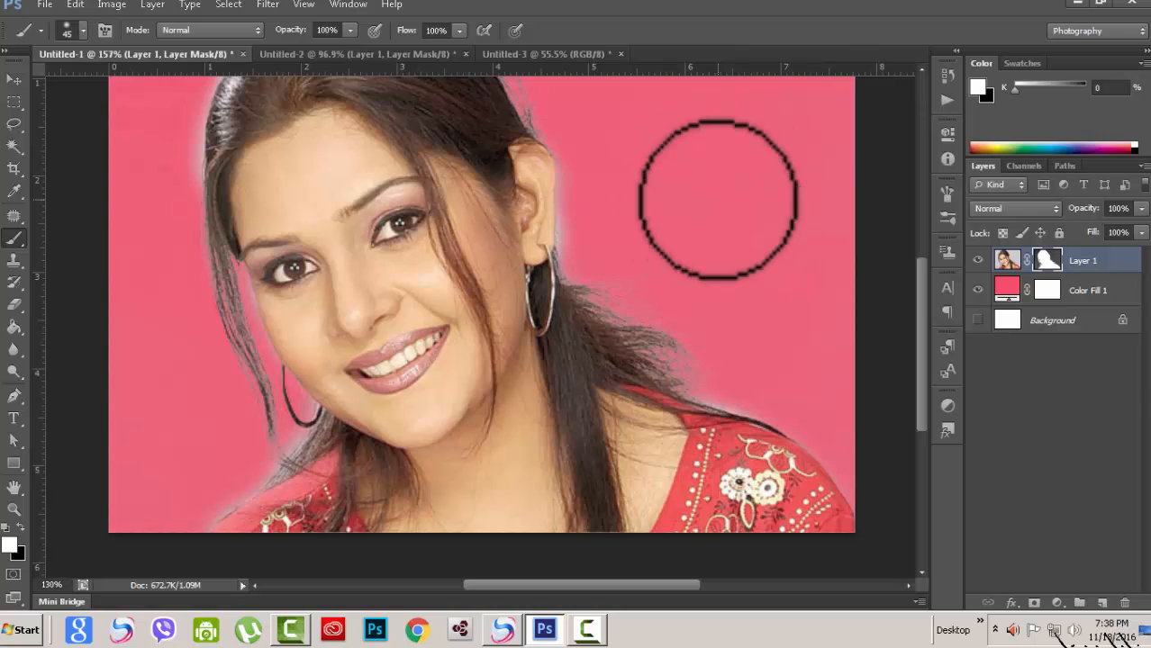
{"action": "scroll", "coordinate": [718, 200], "scroll_direction": "down", "scroll_amount": 1}
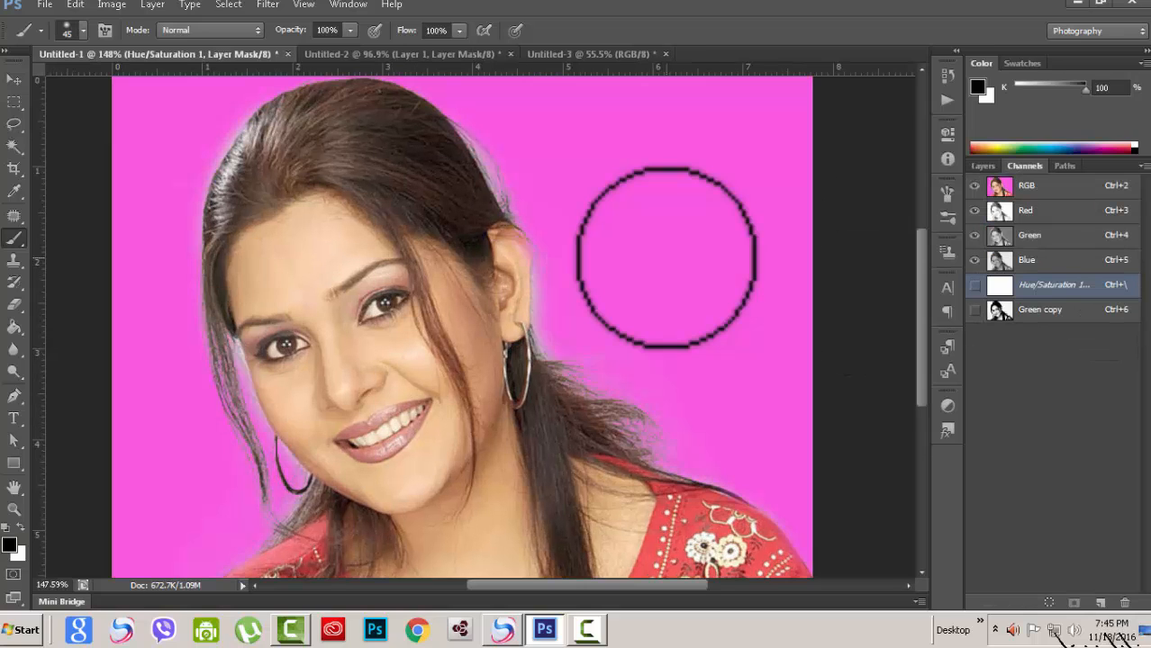
{"action": "scroll", "coordinate": [658, 236], "scroll_direction": "down", "scroll_amount": 1}
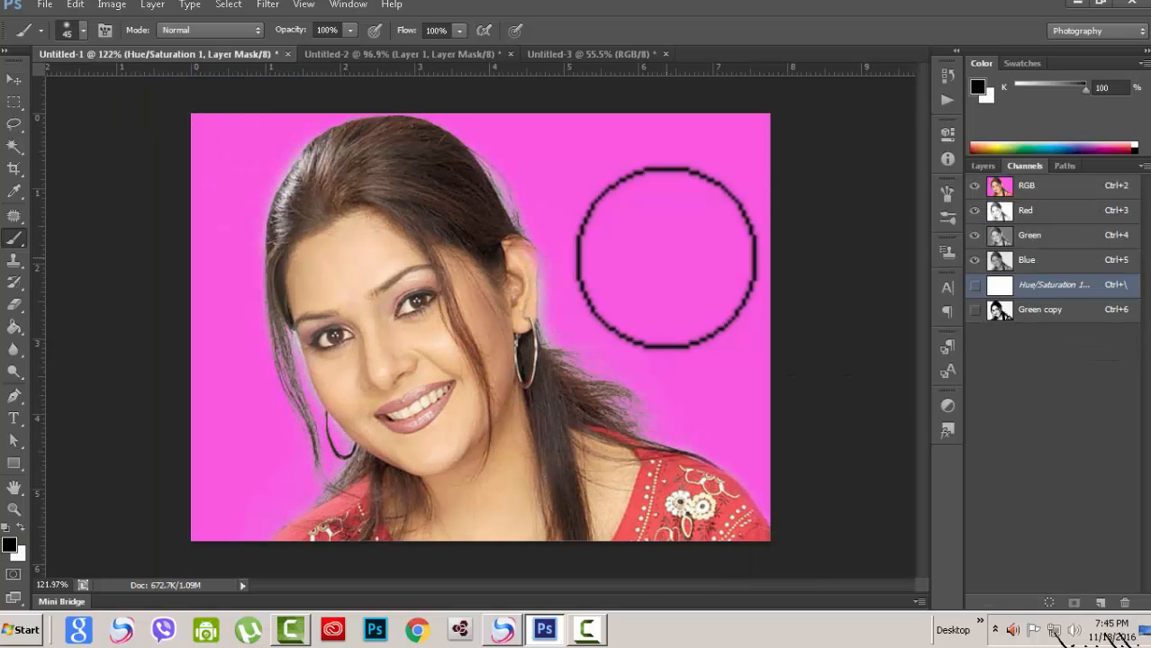
{"action": "scroll", "coordinate": [667, 256], "scroll_direction": "up", "scroll_amount": 1}
{"action": "scroll", "coordinate": [667, 257], "scroll_direction": "down", "scroll_amount": 3}
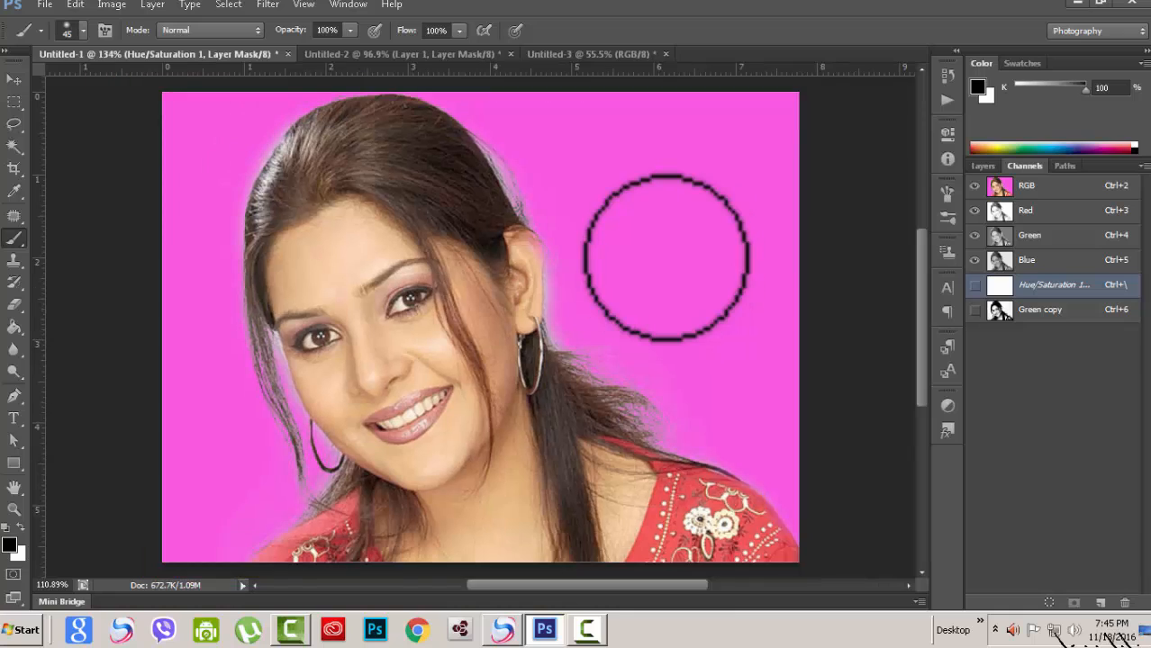
{"action": "scroll", "coordinate": [668, 258], "scroll_direction": "up", "scroll_amount": 3}
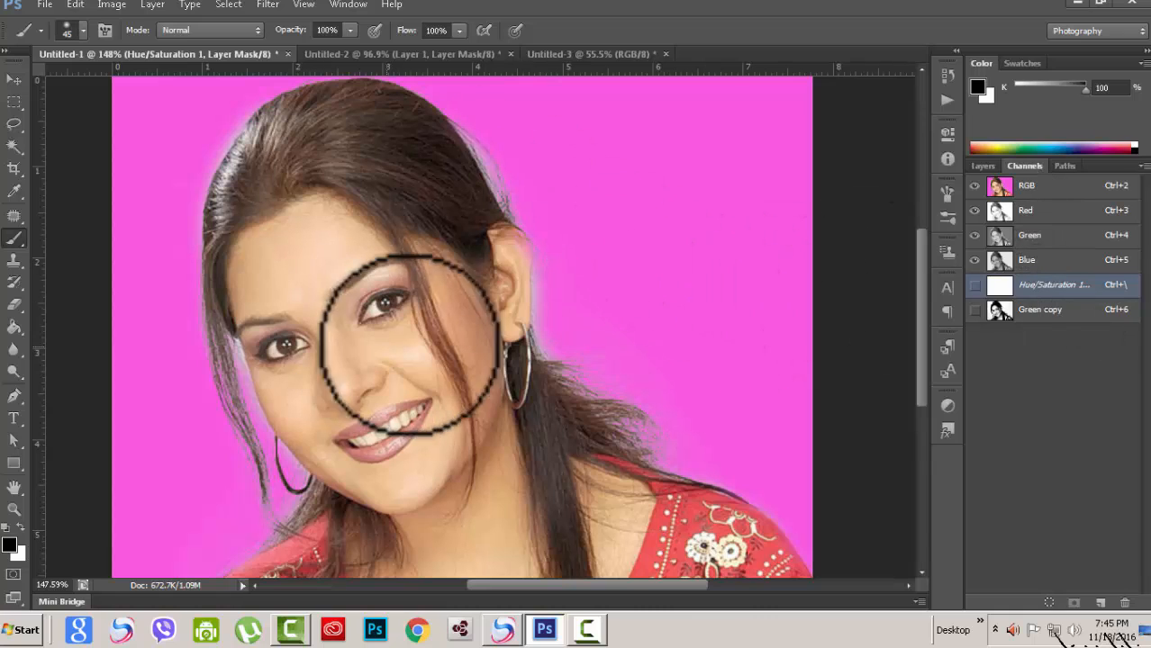
- Review the layer stack, select the Pen tool, and bring up the document's channel list
{"action": "left_click", "coordinate": [983, 167]}
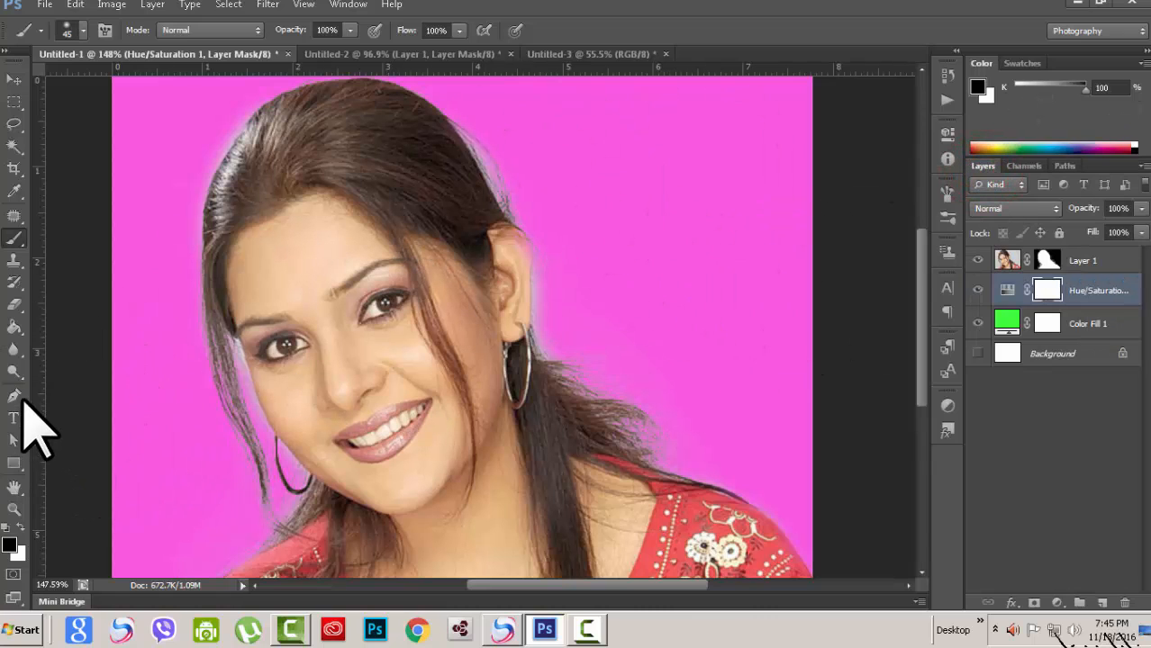
{"action": "left_click", "coordinate": [15, 395]}
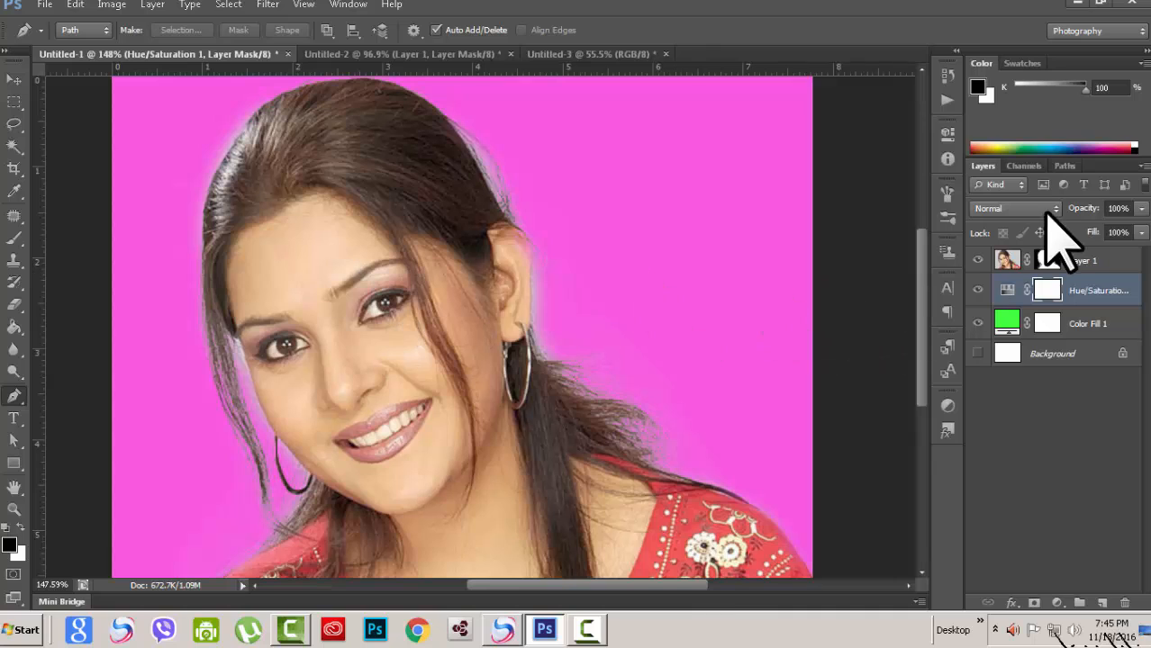
{"action": "left_click", "coordinate": [1022, 167]}
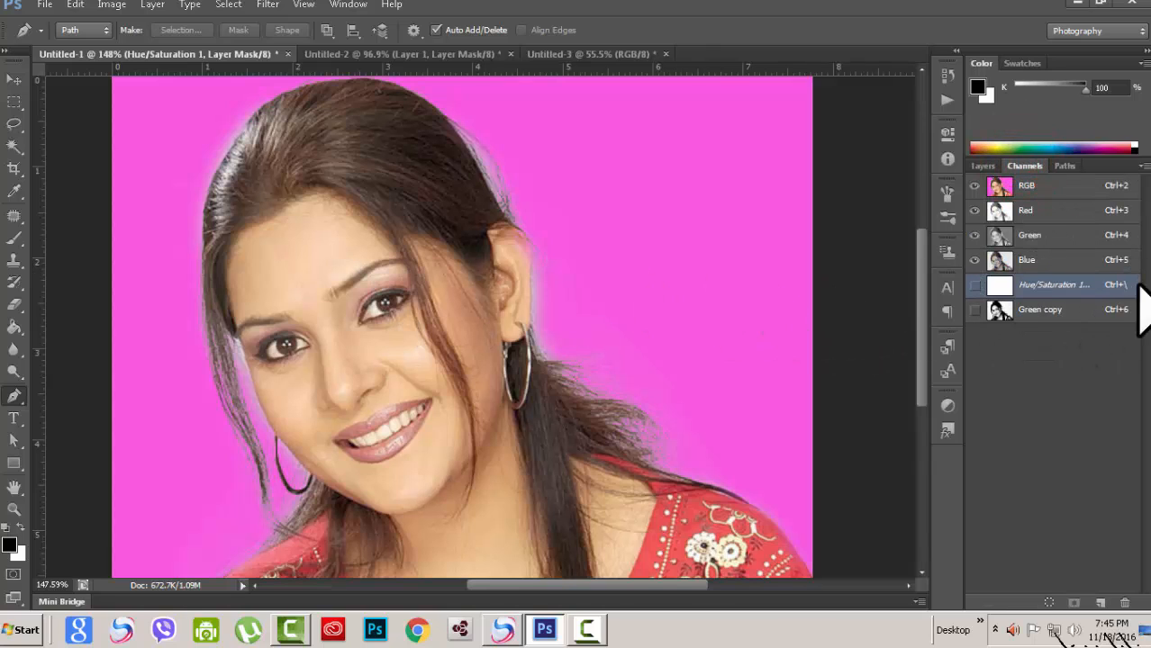